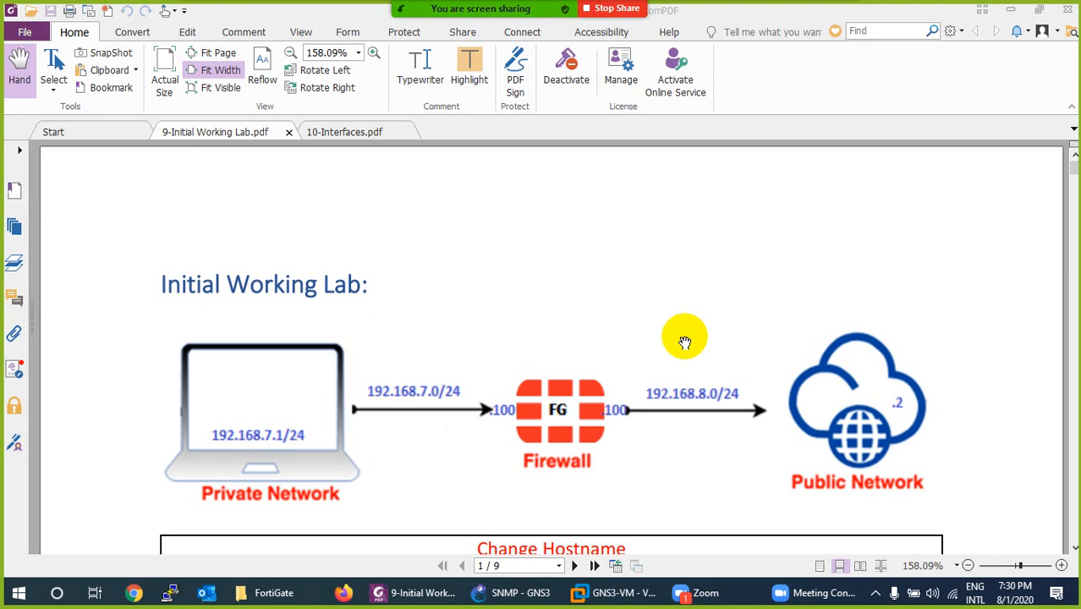
# Review the lab diagram in the PDF, switch to GNS3, and add a FortiGate 6.2.4 firewall near the workspace's centre
pyautogui.scroll(-2, 685, 342)
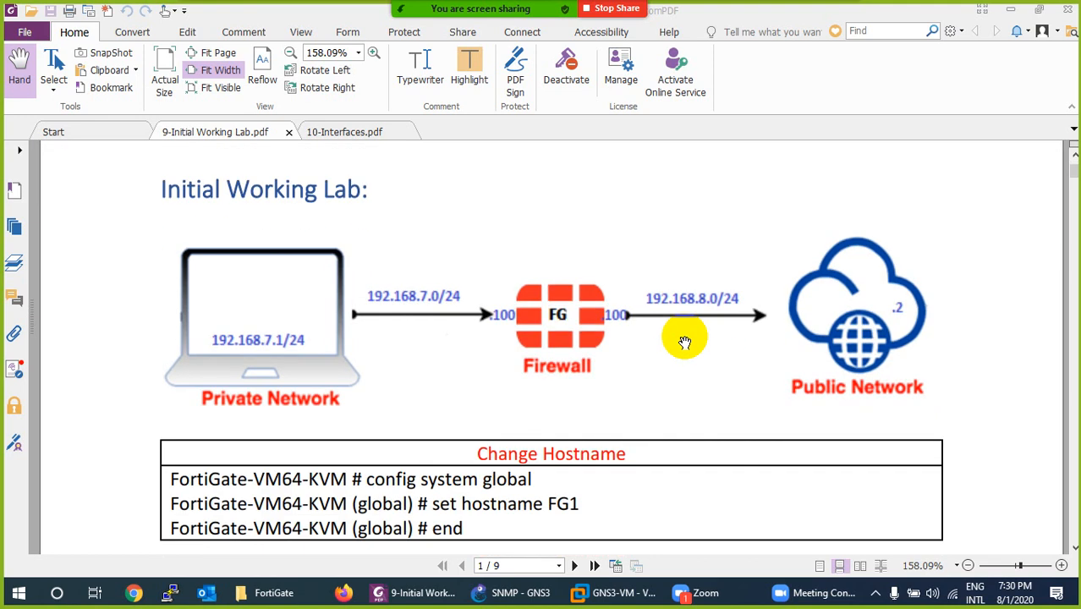
pyautogui.click(508, 592)
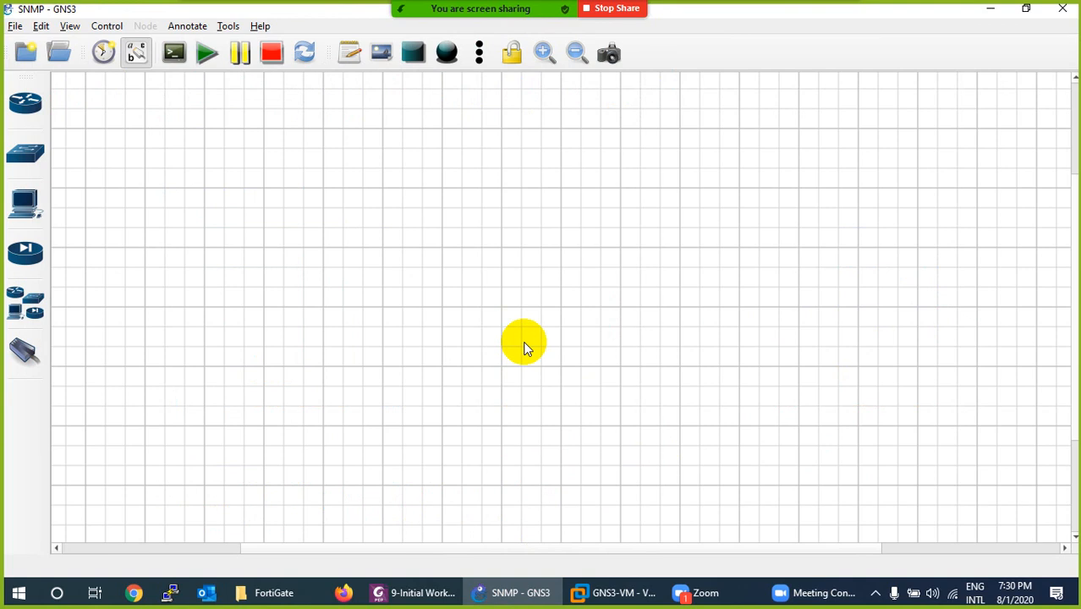
pyautogui.click(24, 250)
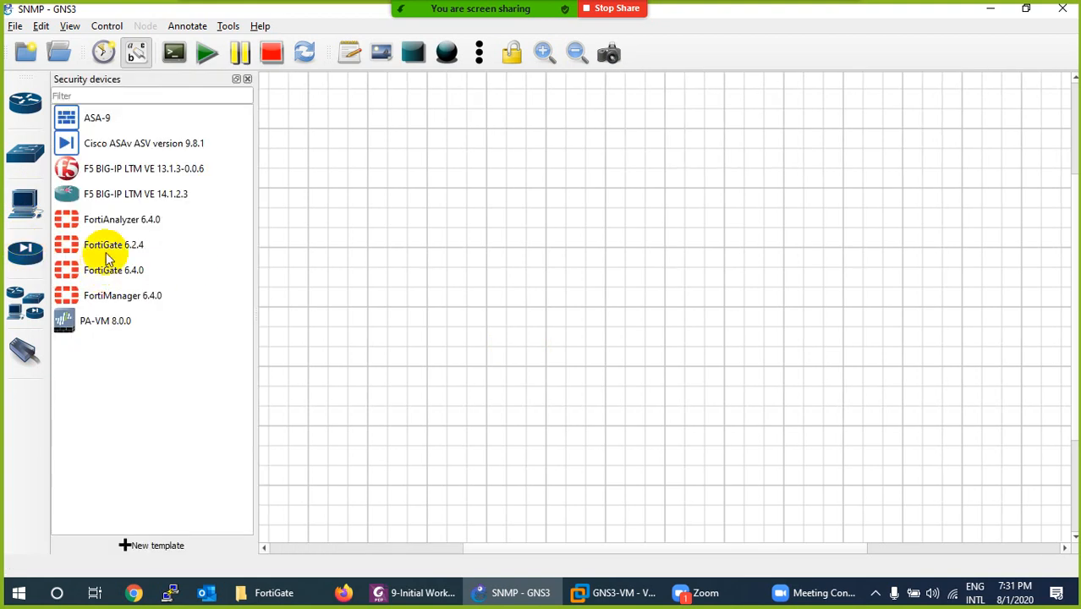
pyautogui.moveTo(106, 248); pyautogui.dragTo(558, 257)
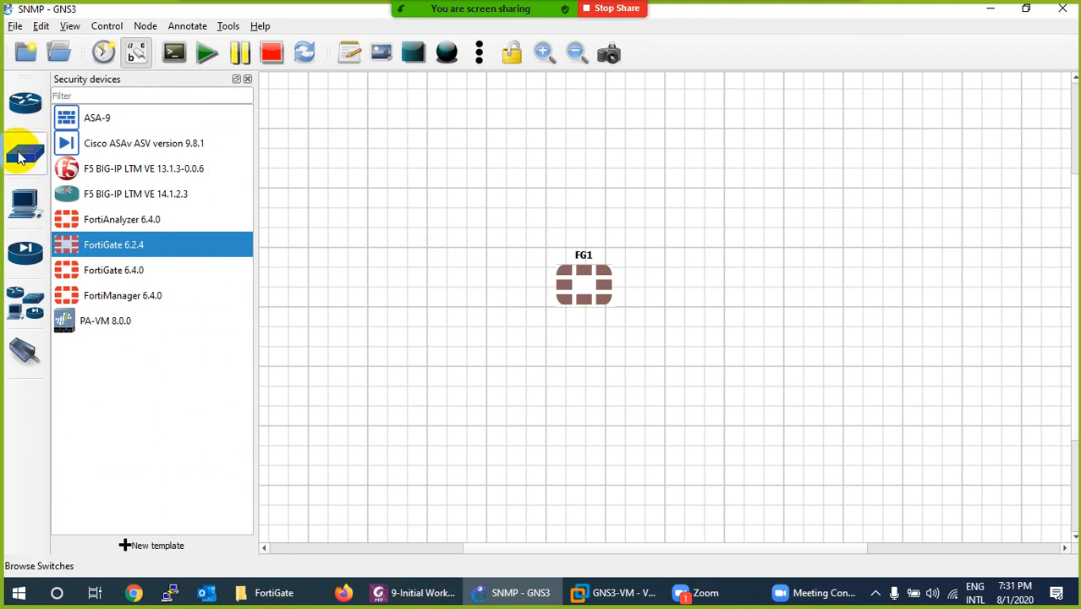
# Add a NAT node on server IT-86026-LAP, place it to the right of FG1, and rename it Internet
pyautogui.click(24, 199)
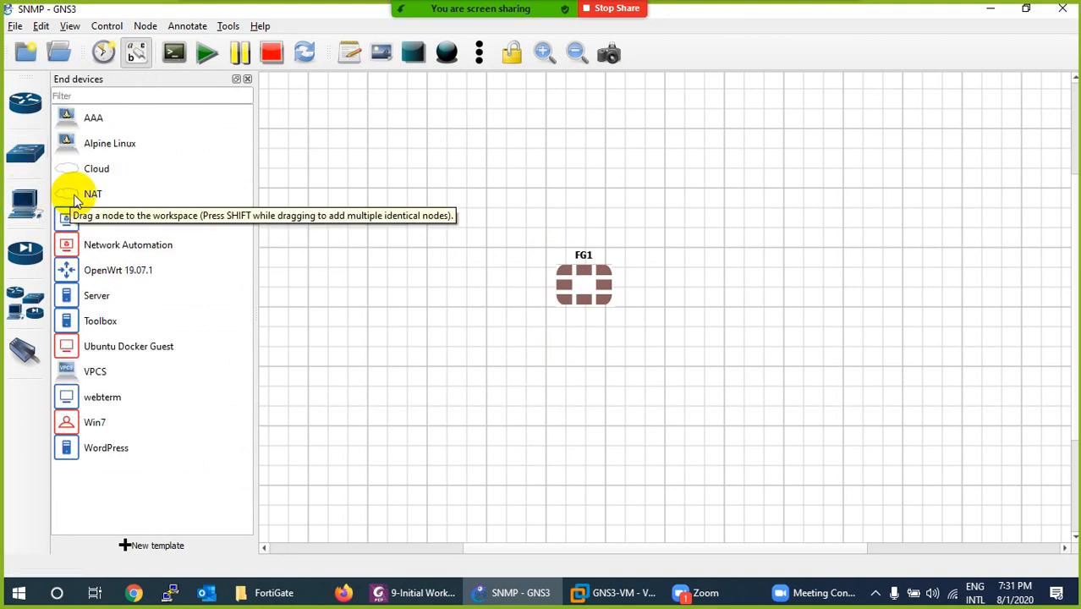
pyautogui.moveTo(75, 199); pyautogui.dragTo(825, 281)
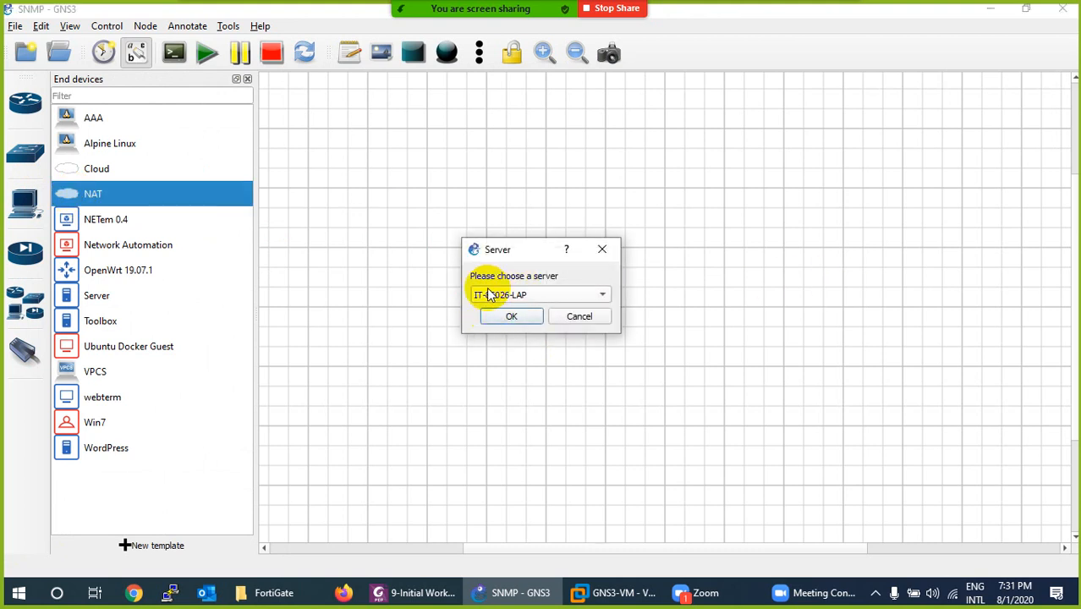
pyautogui.click(513, 298)
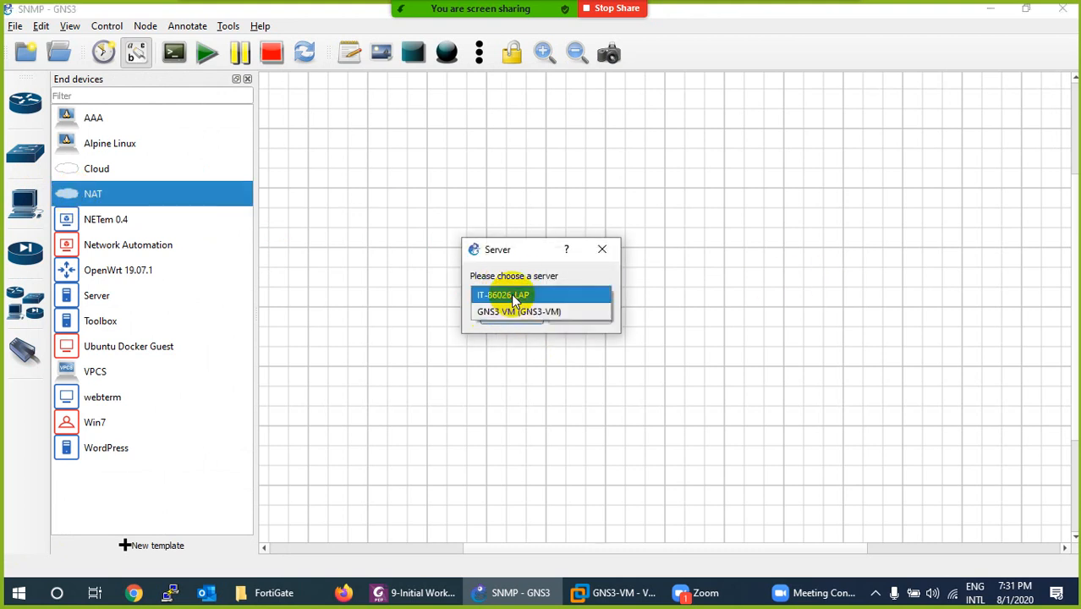
pyautogui.click(514, 296)
pyautogui.click(505, 317)
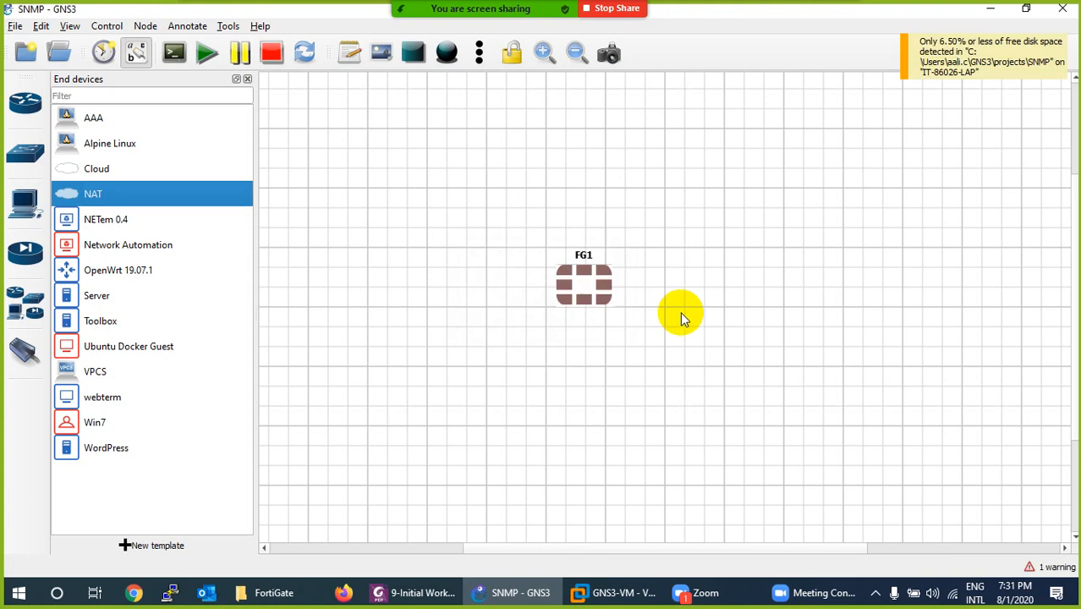
pyautogui.moveTo(819, 236); pyautogui.dragTo(803, 258)
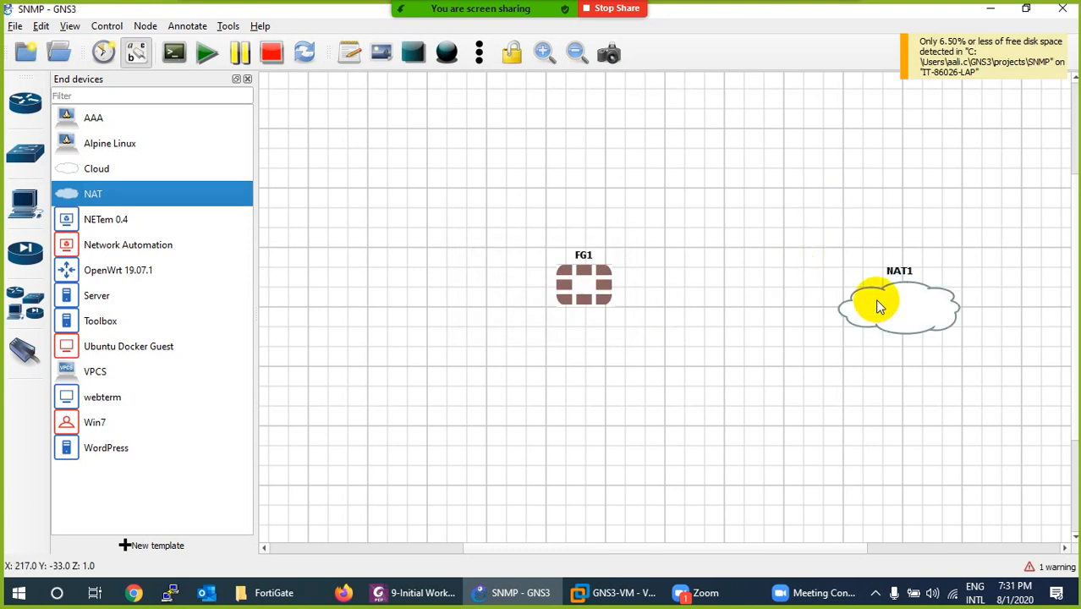
pyautogui.moveTo(877, 300); pyautogui.dragTo(851, 279)
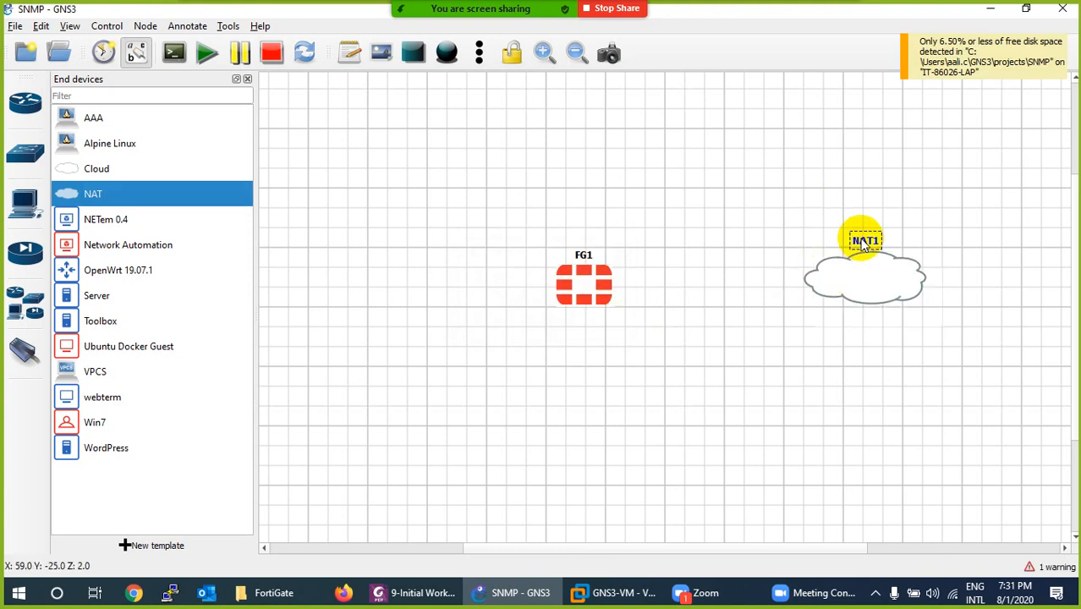
pyautogui.doubleClick(865, 242)
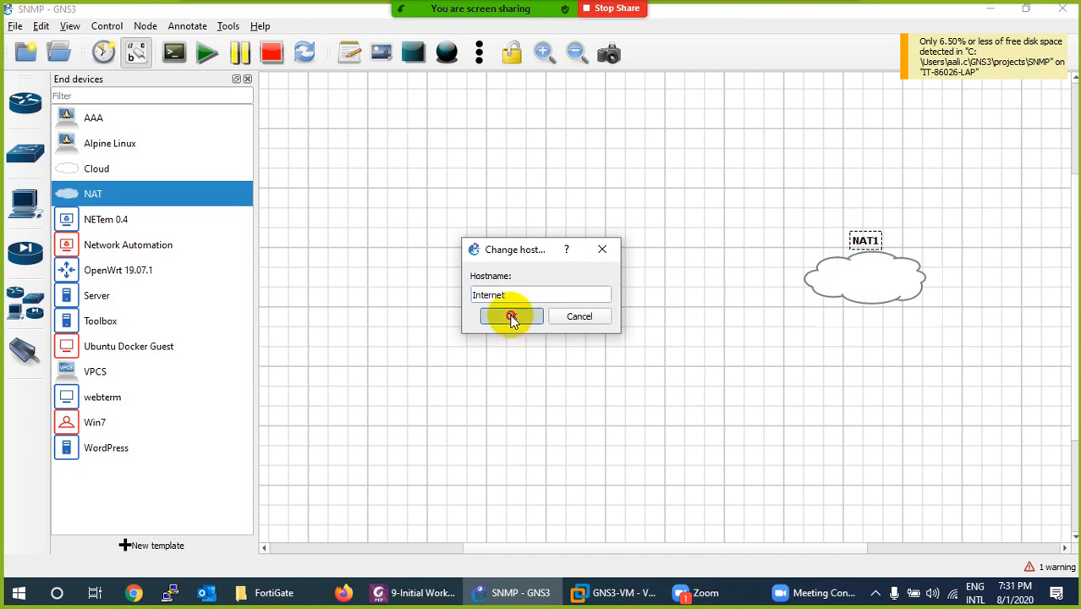
pyautogui.click(512, 316)
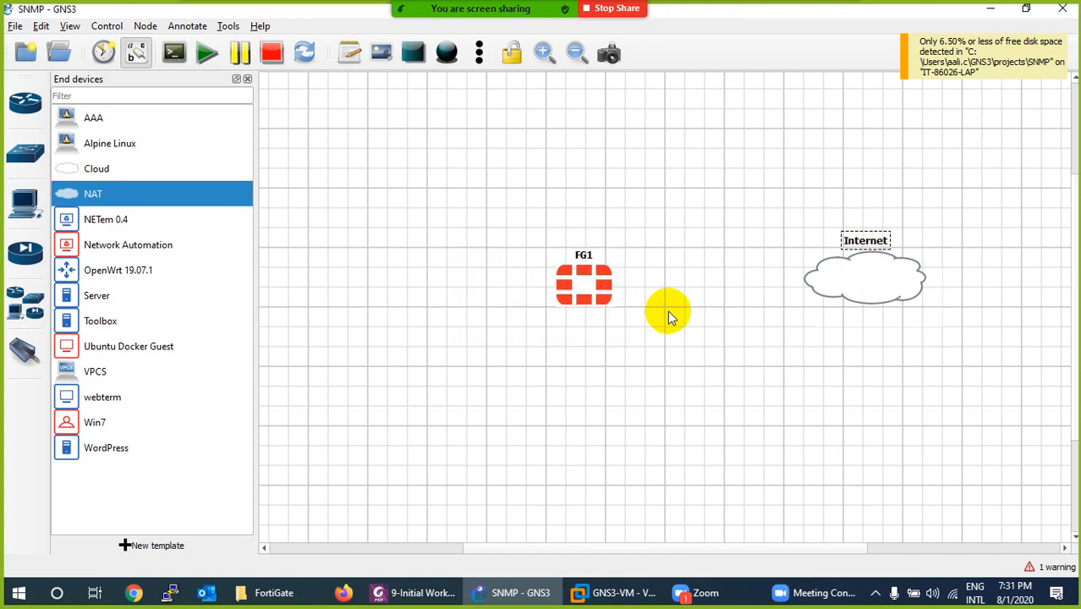
# Add a webterm end device and position it to the left of FG1, level with the firewall
pyautogui.click(21, 207)
pyautogui.click(19, 216)
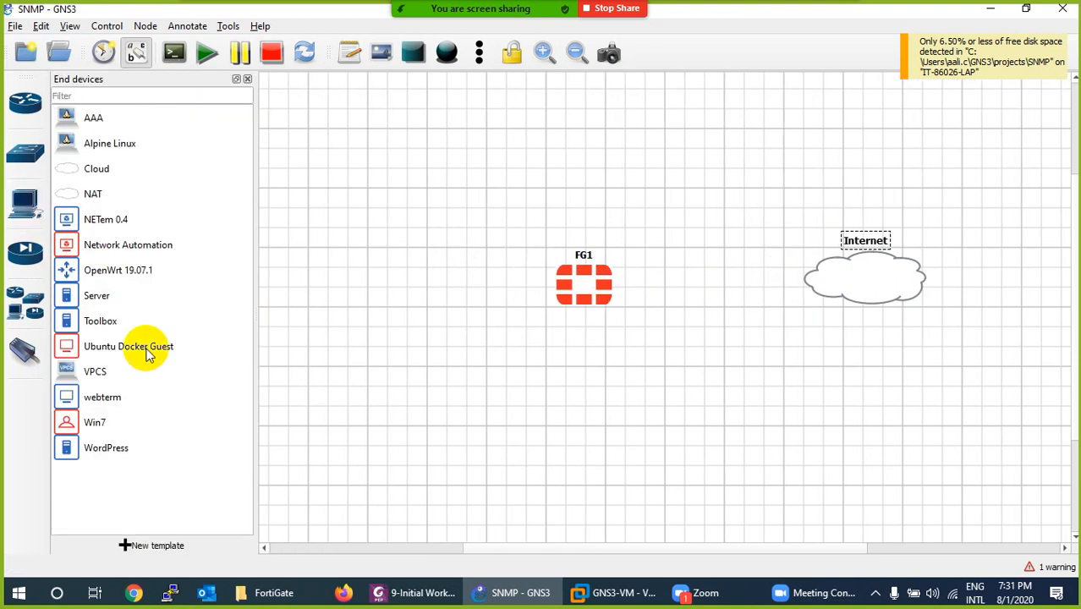
pyautogui.click(106, 403)
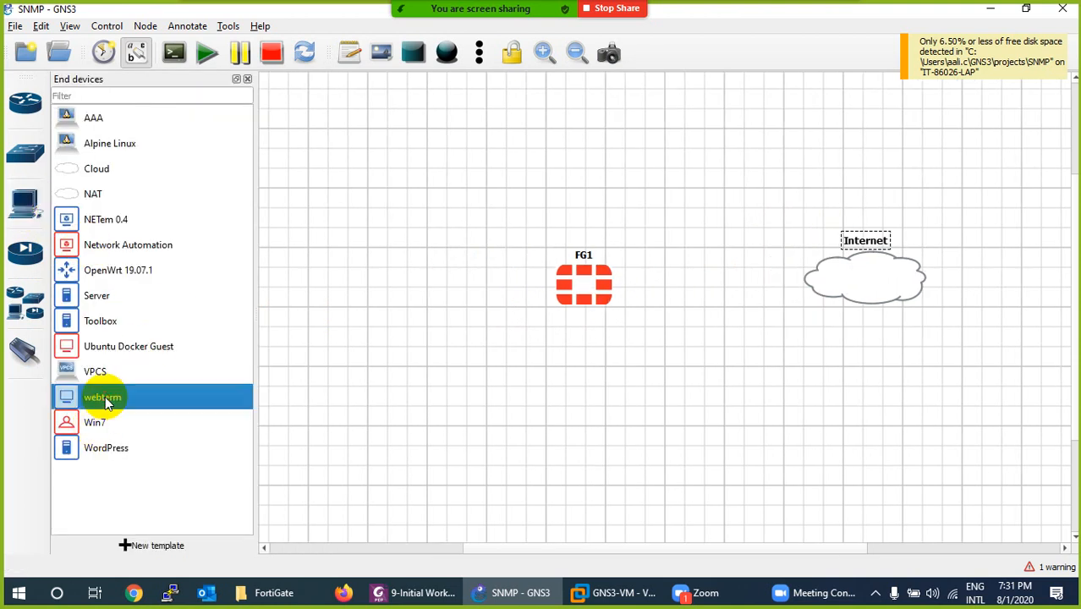
pyautogui.moveTo(101, 404); pyautogui.dragTo(359, 323)
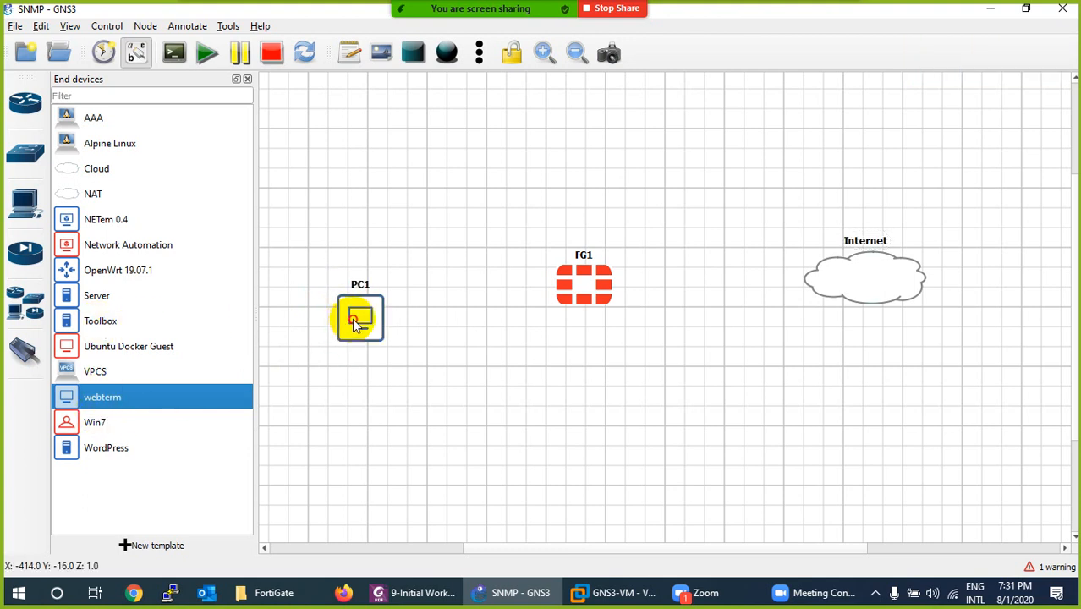
pyautogui.moveTo(357, 318); pyautogui.dragTo(333, 286)
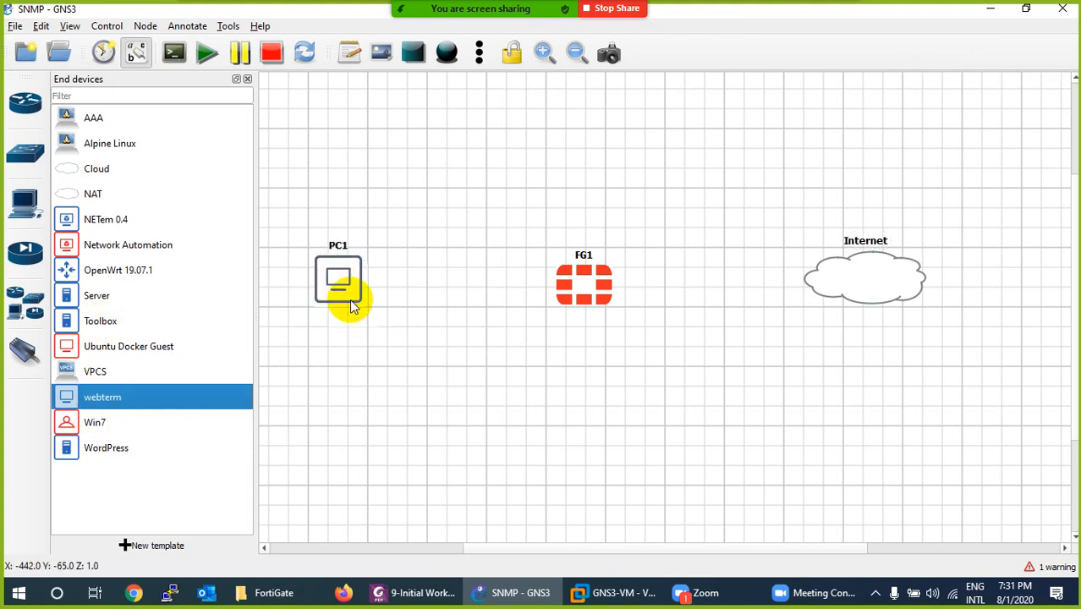
pyautogui.click(247, 79)
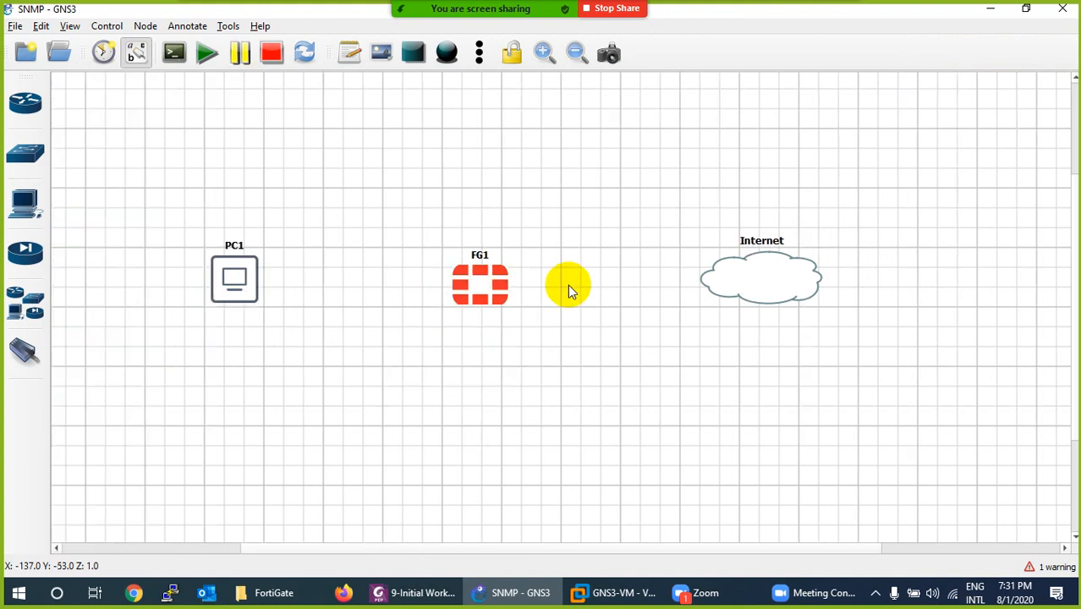
# Add a Cloud node on server IT-86026-LAP, place it below FG1, and rename it MGMT
pyautogui.moveTo(755, 286)
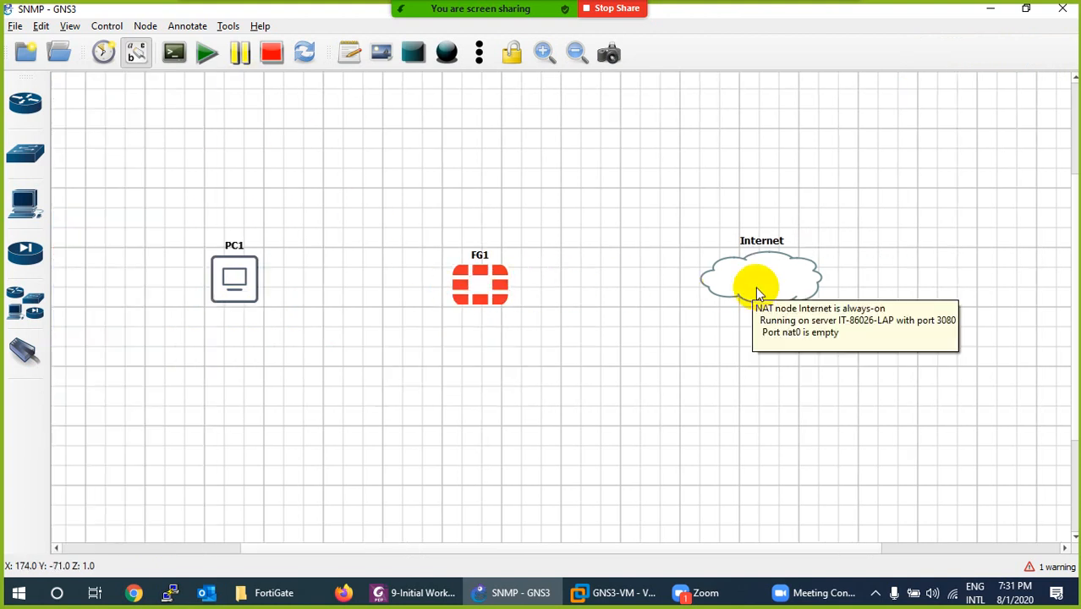
pyautogui.click(27, 203)
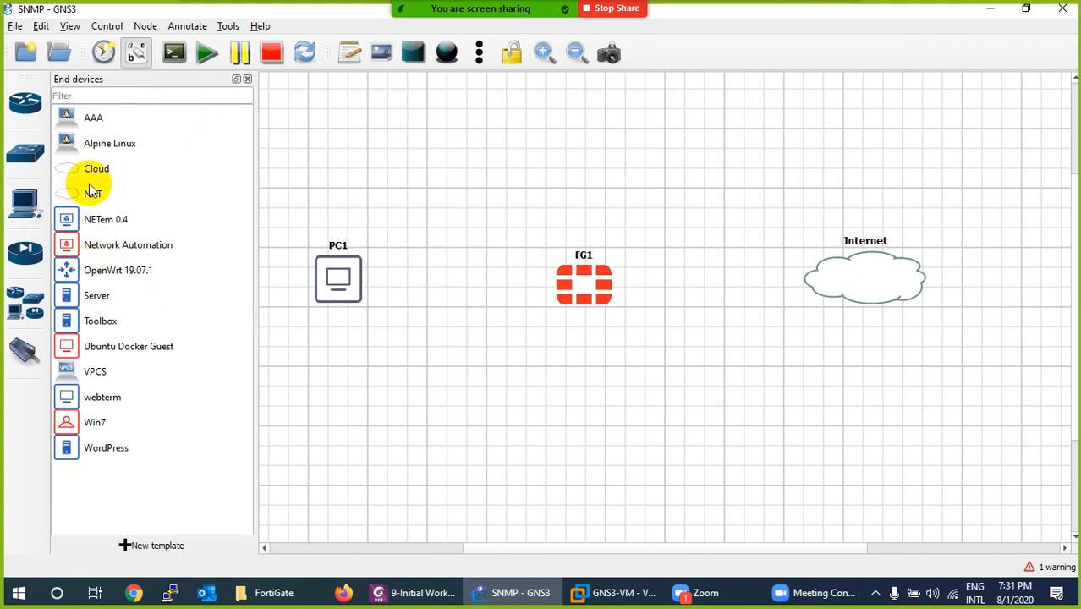
pyautogui.moveTo(90, 174); pyautogui.dragTo(602, 456)
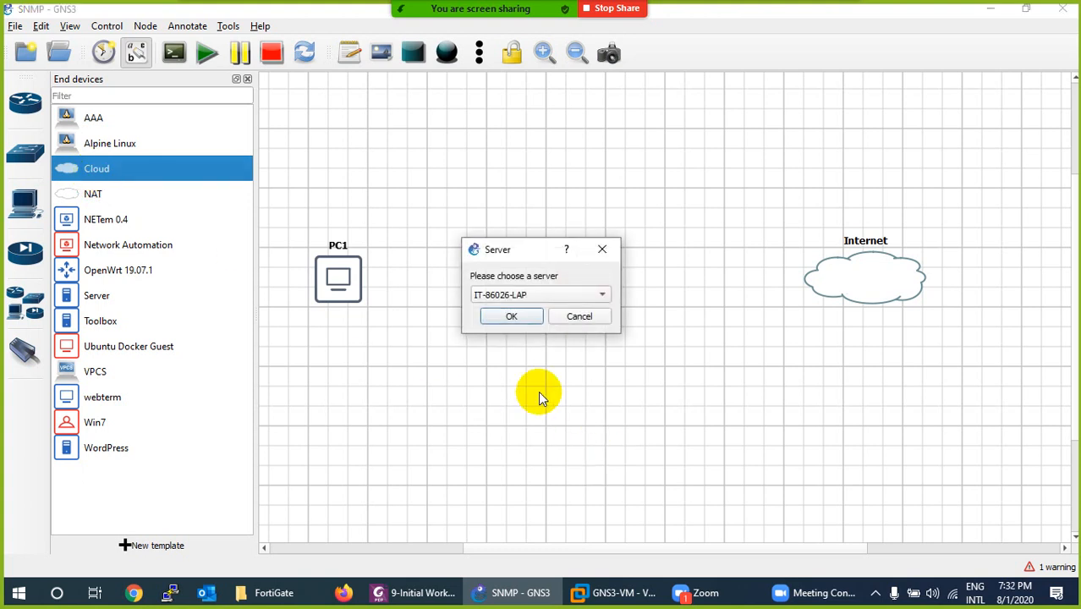
pyautogui.click(507, 318)
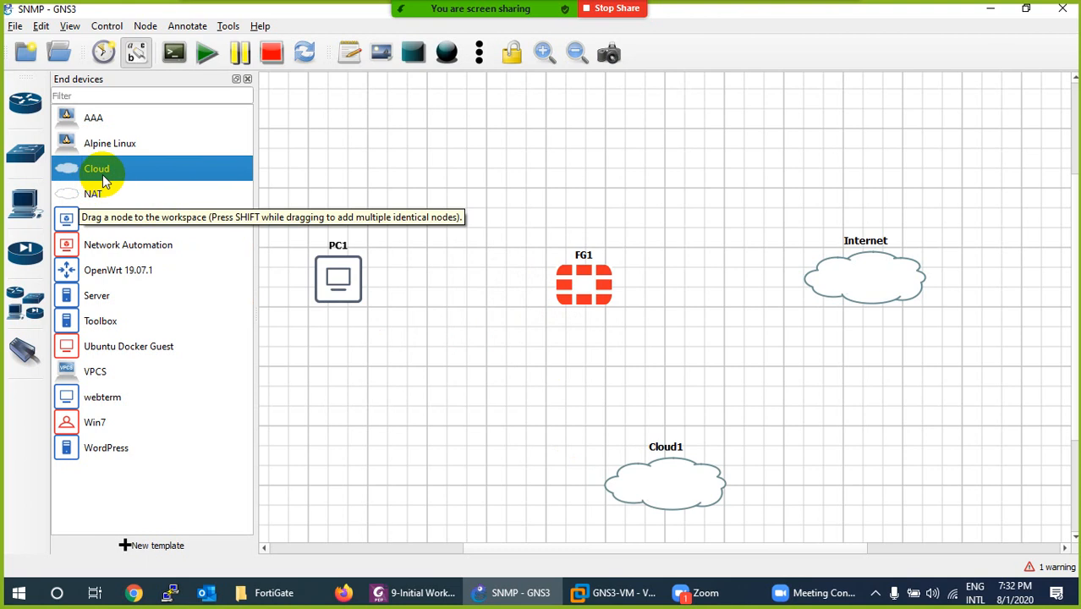
pyautogui.moveTo(635, 479); pyautogui.dragTo(579, 457)
pyautogui.doubleClick(596, 430)
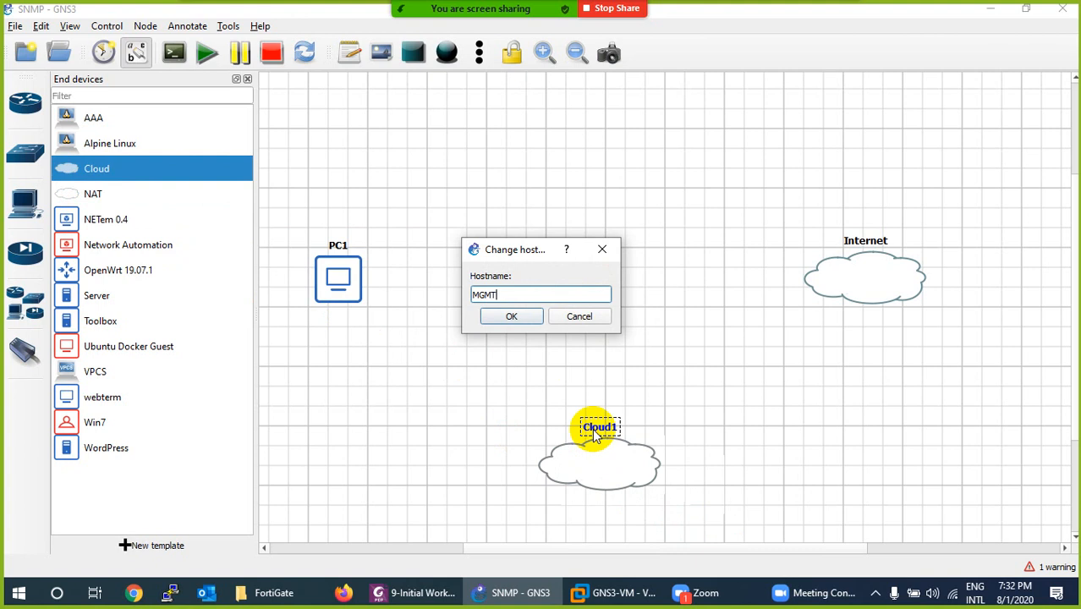
pyautogui.click(512, 318)
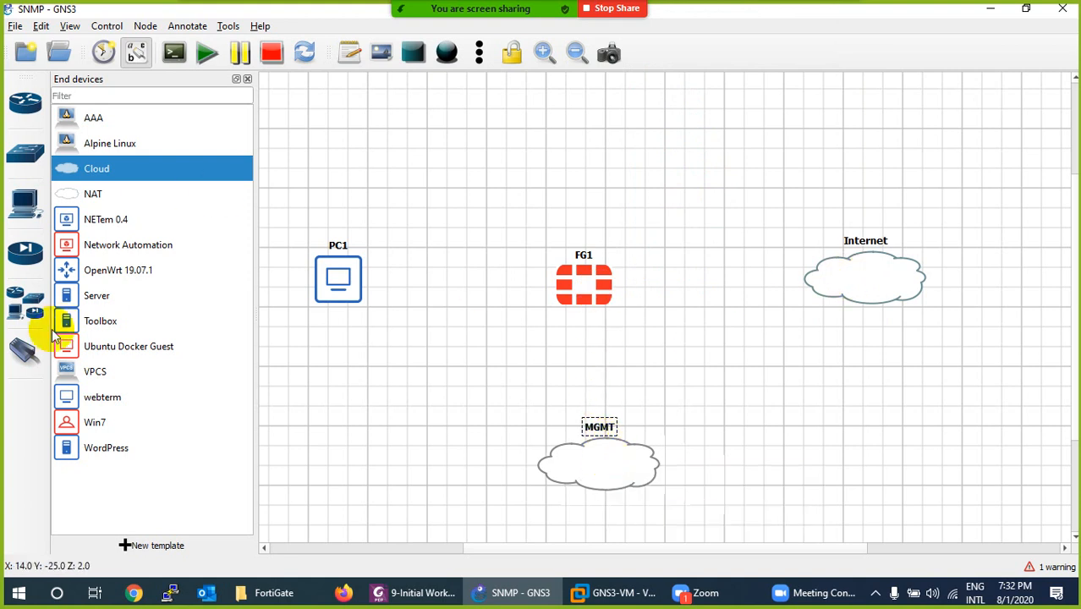
# Link Port1 of the FG1 firewall to the nat0 port of the Internet node
pyautogui.click(22, 351)
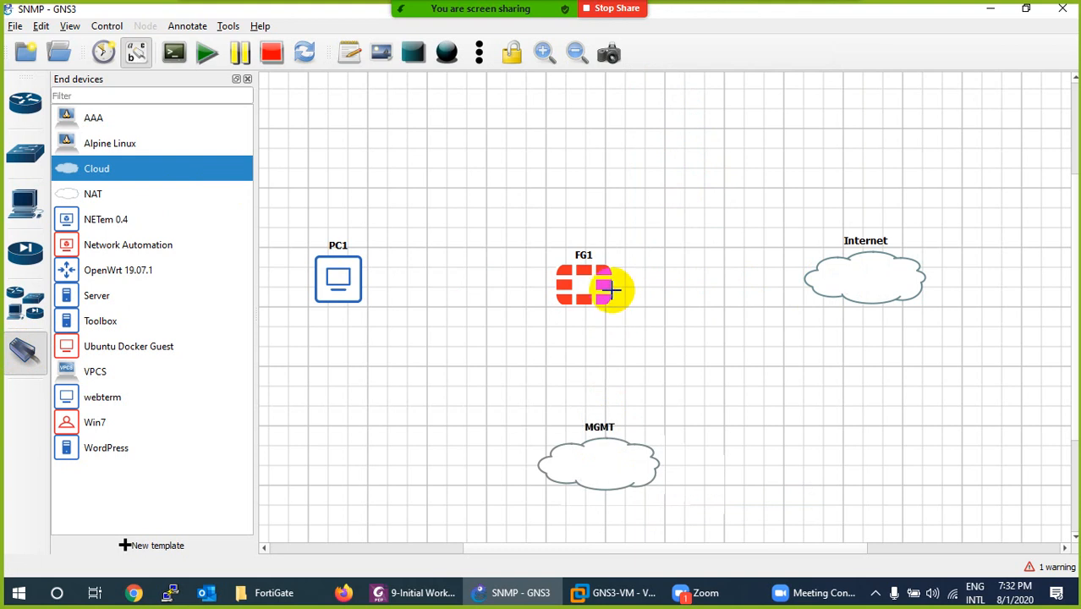
pyautogui.click(609, 291)
pyautogui.click(622, 297)
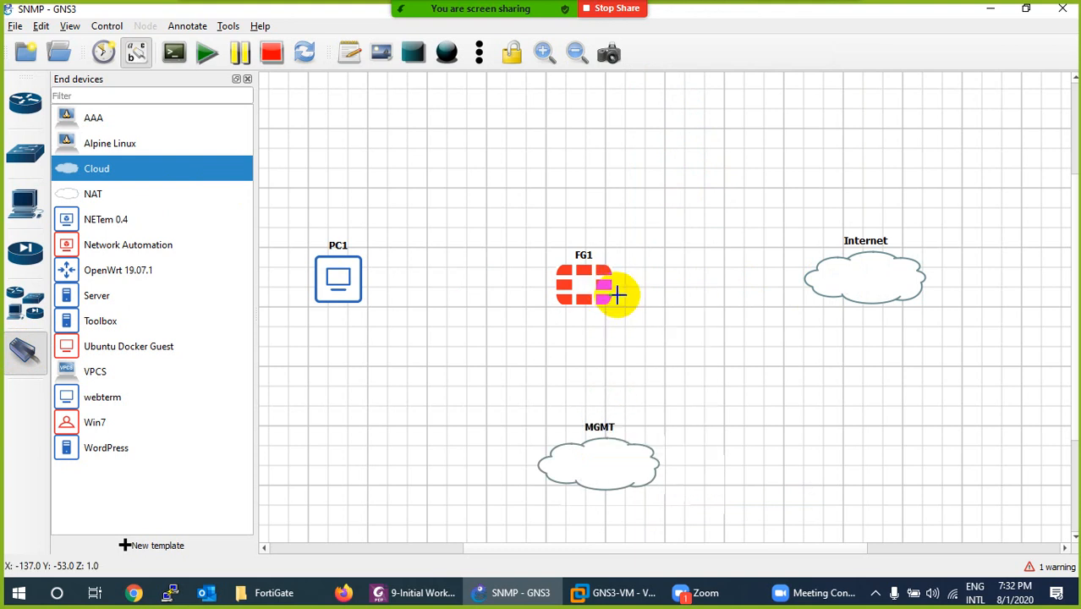
pyautogui.click(834, 283)
pyautogui.click(846, 286)
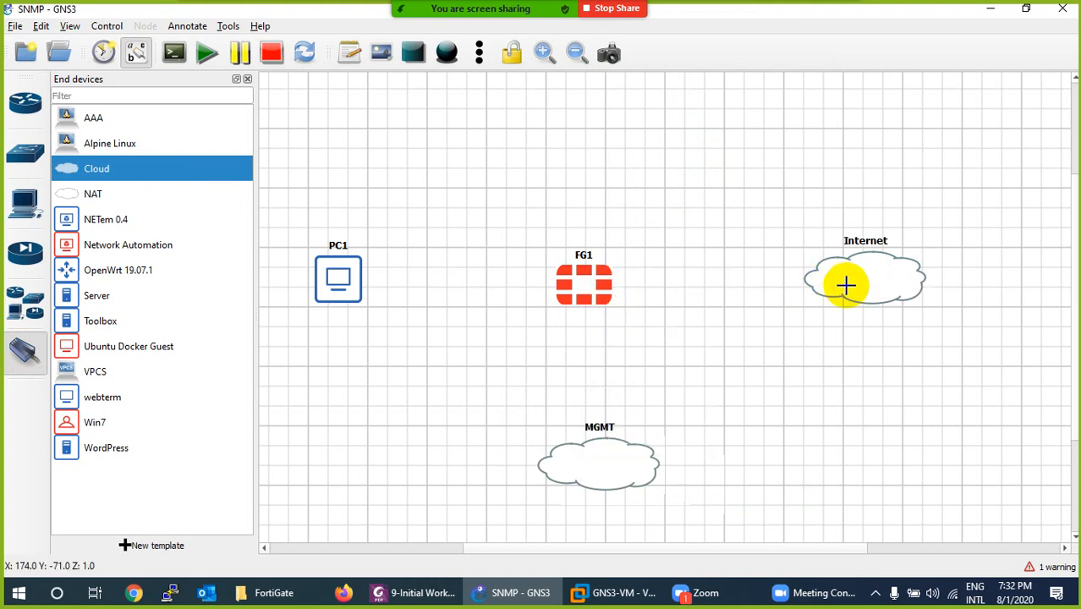
# Link Port2 of the FG1 firewall to the eth0 interface of PC1
pyautogui.click(560, 289)
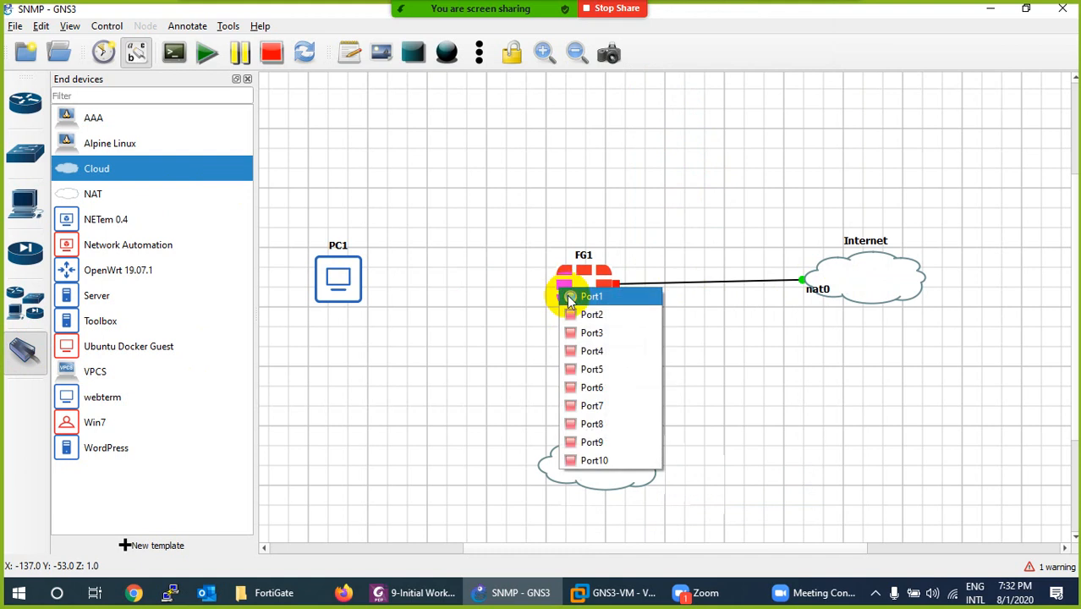
pyautogui.click(572, 309)
pyautogui.click(355, 296)
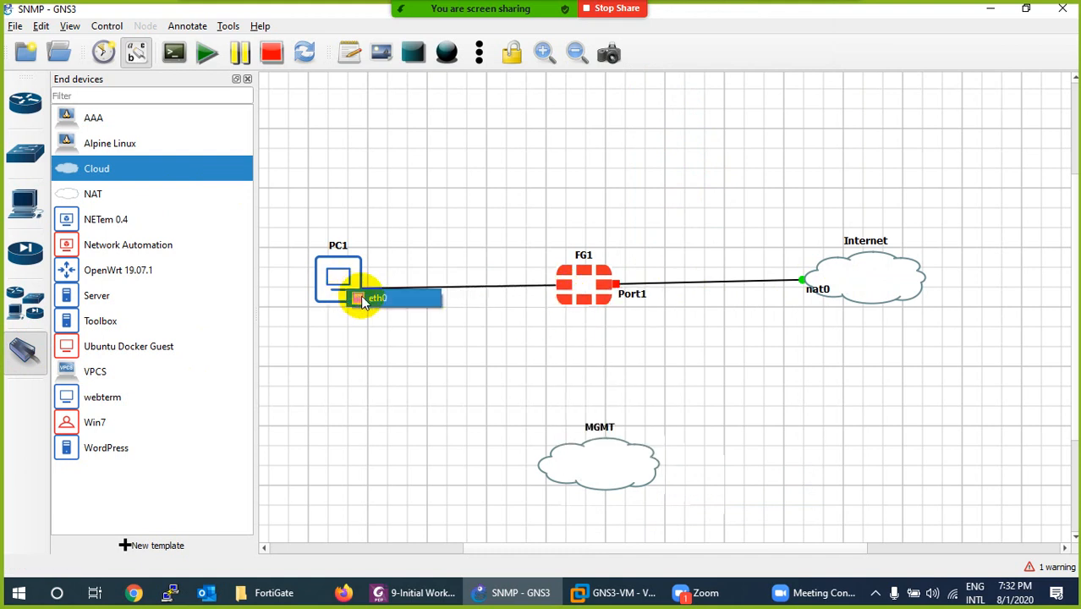
pyautogui.click(359, 298)
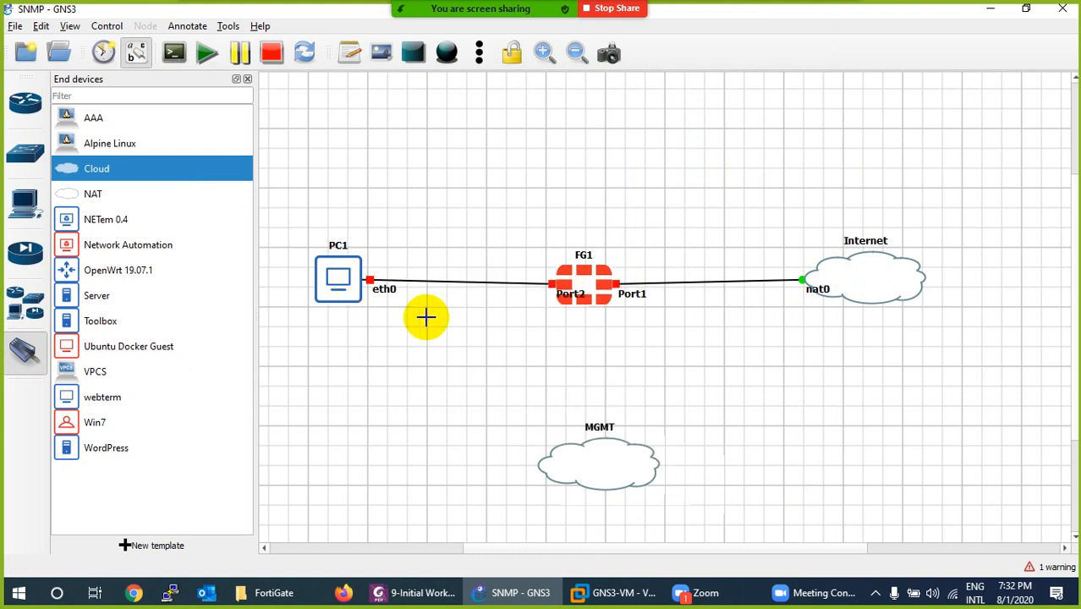
# Link FG1's Port3 to the MGMT cloud's Ethernet interface and delete that link again
pyautogui.click(594, 292)
pyautogui.click(595, 342)
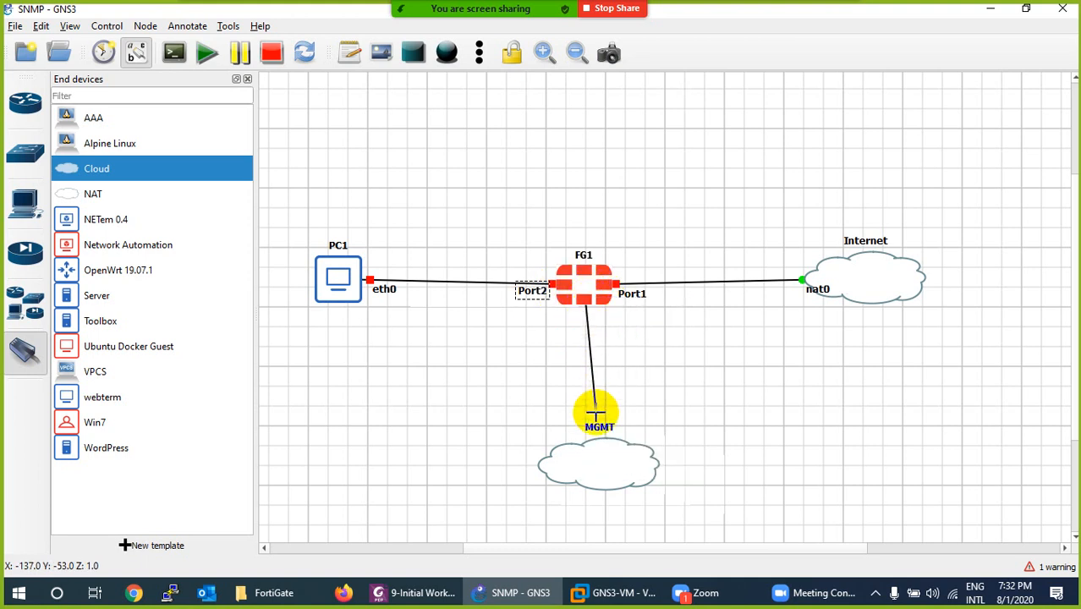
pyautogui.click(591, 465)
pyautogui.click(596, 468)
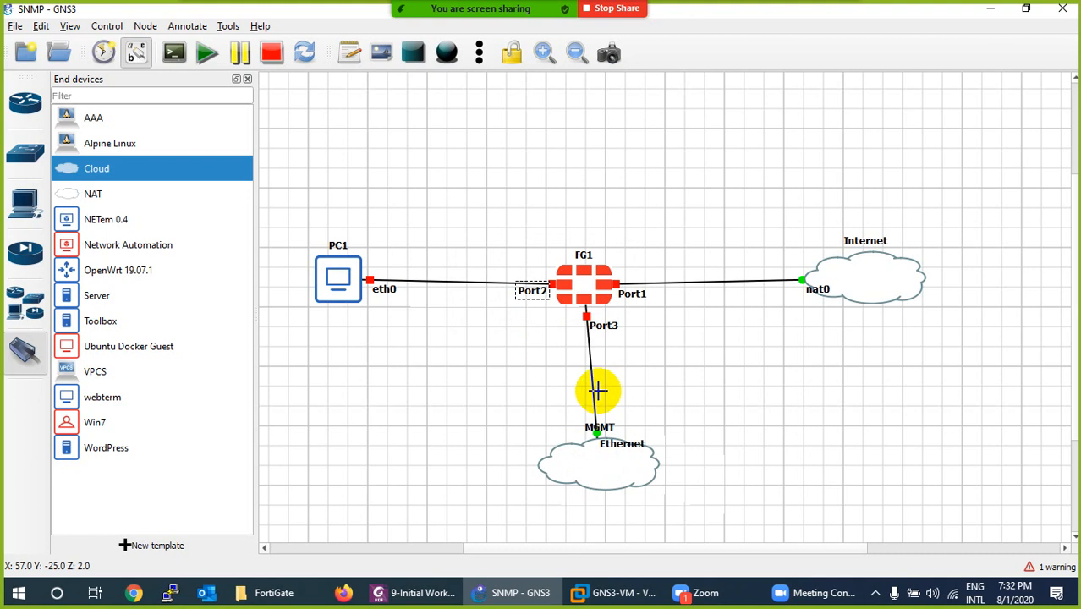
pyautogui.rightClick(594, 390)
pyautogui.click(622, 449)
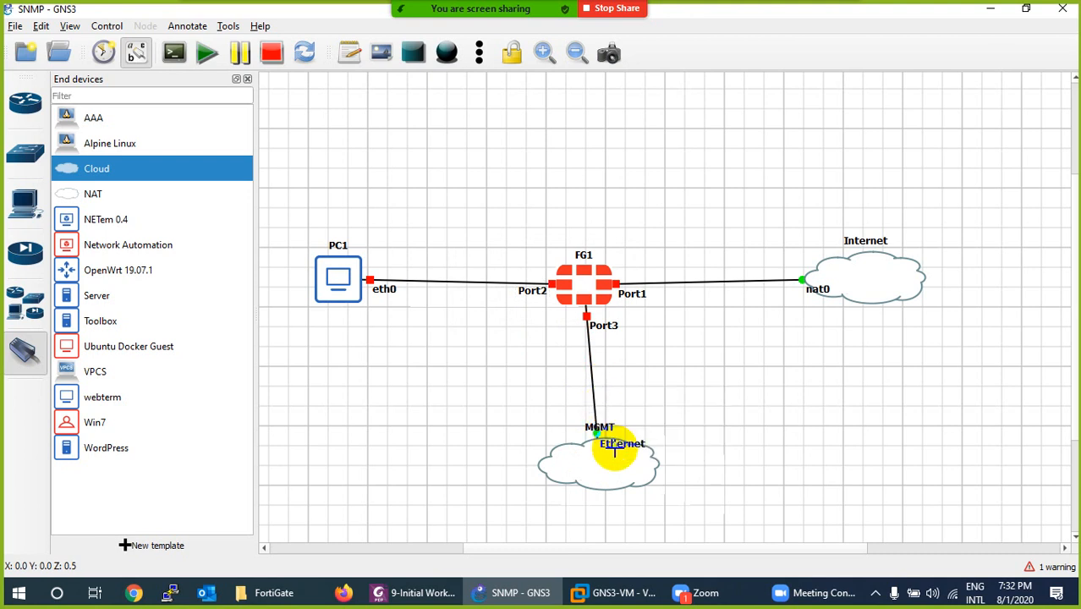
# Configure the MGMT cloud to show special Ethernet interfaces, add the Loopback interface, and apply the settings
pyautogui.rightClick(606, 470)
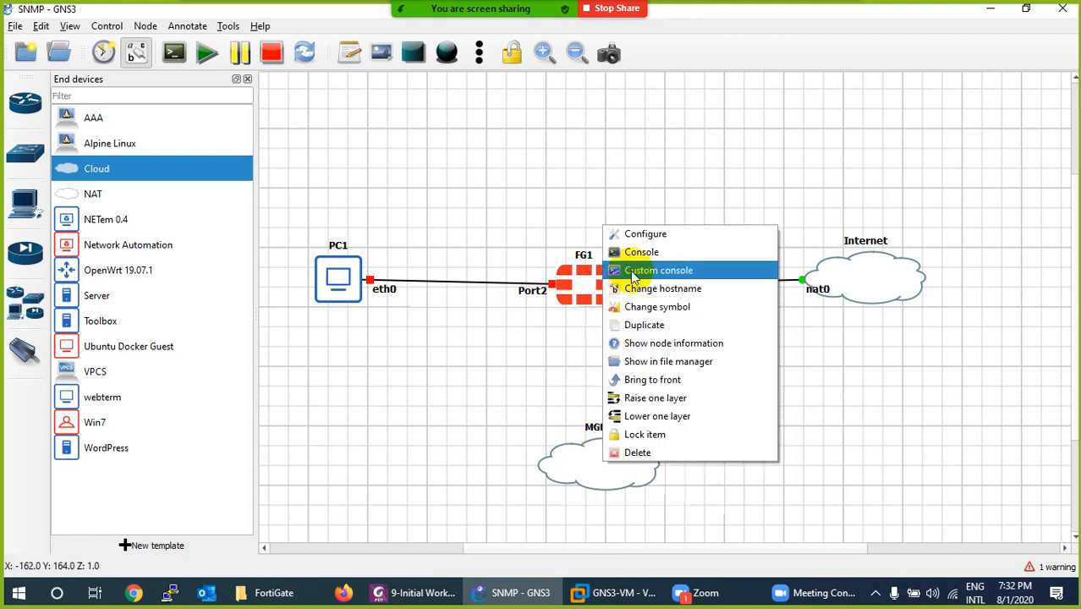
pyautogui.rightClick(590, 479)
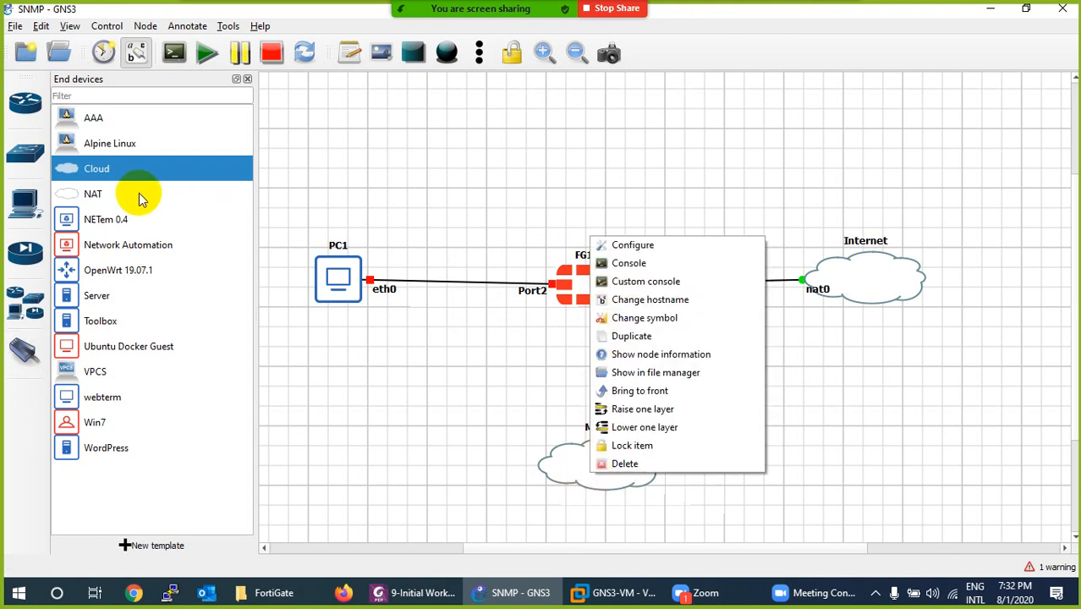
pyautogui.click(626, 245)
pyautogui.click(360, 425)
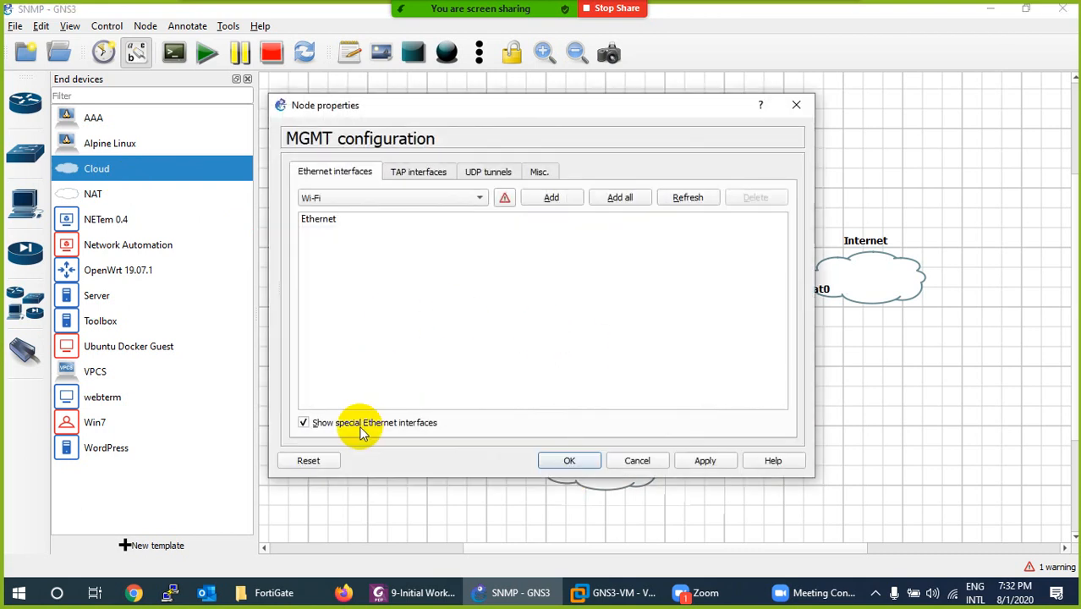
pyautogui.click(372, 200)
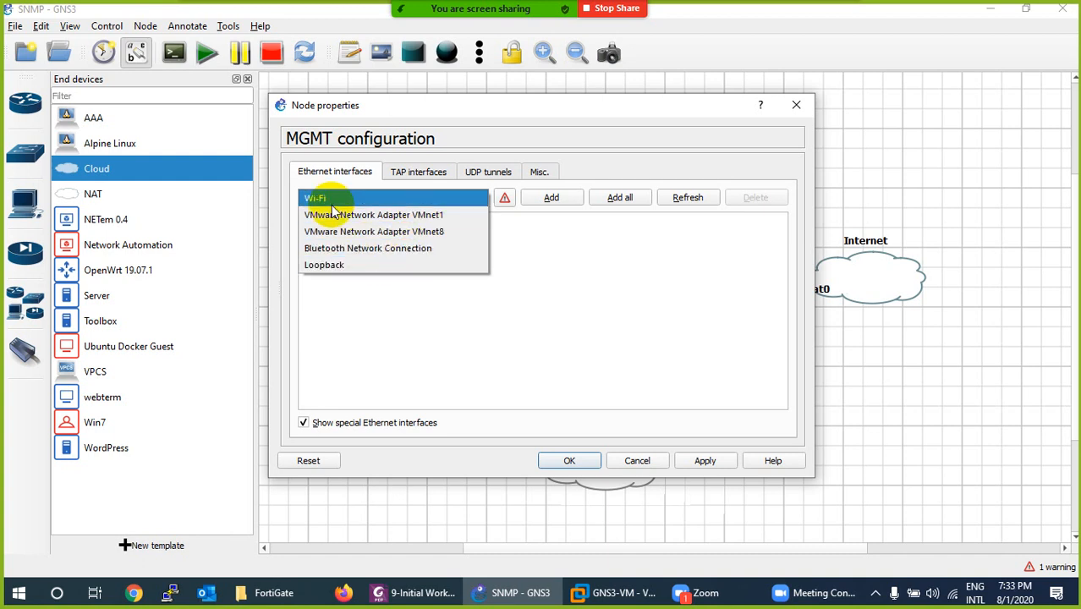
pyautogui.click(334, 267)
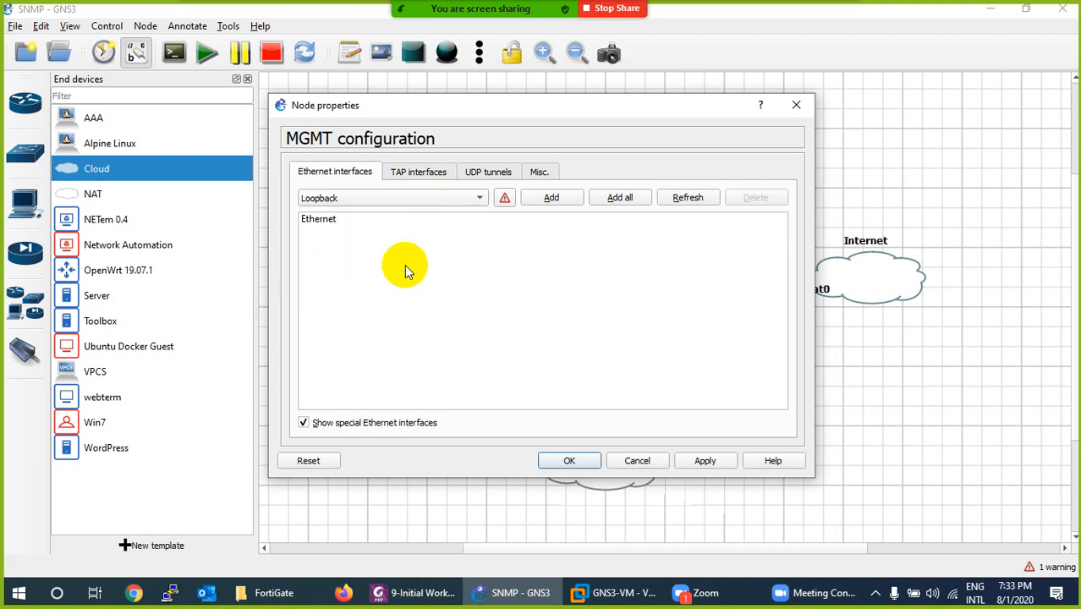
pyautogui.click(552, 200)
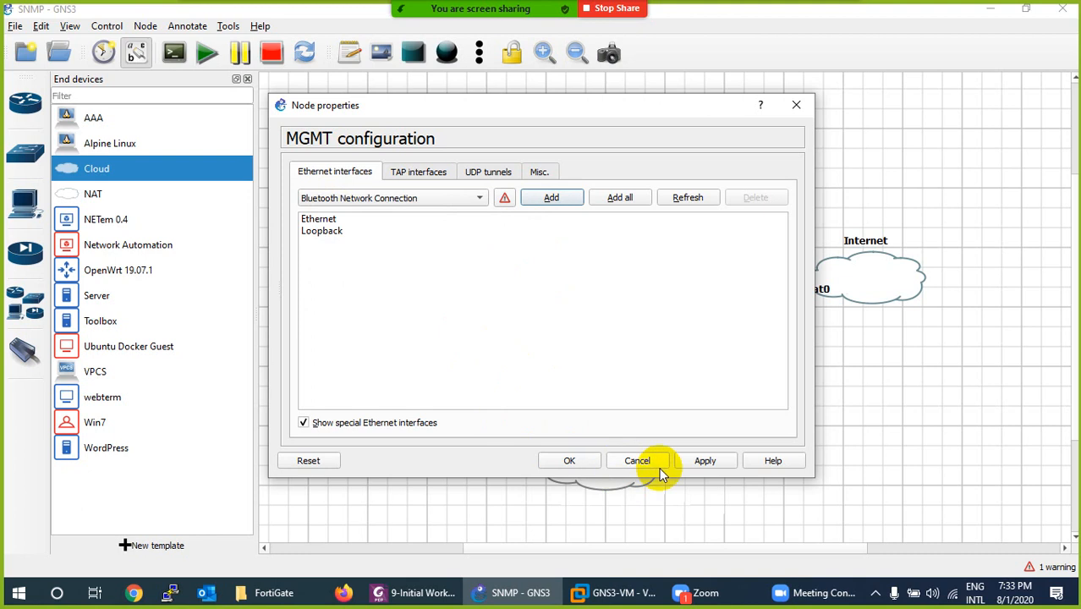
pyautogui.click(704, 462)
pyautogui.click(574, 460)
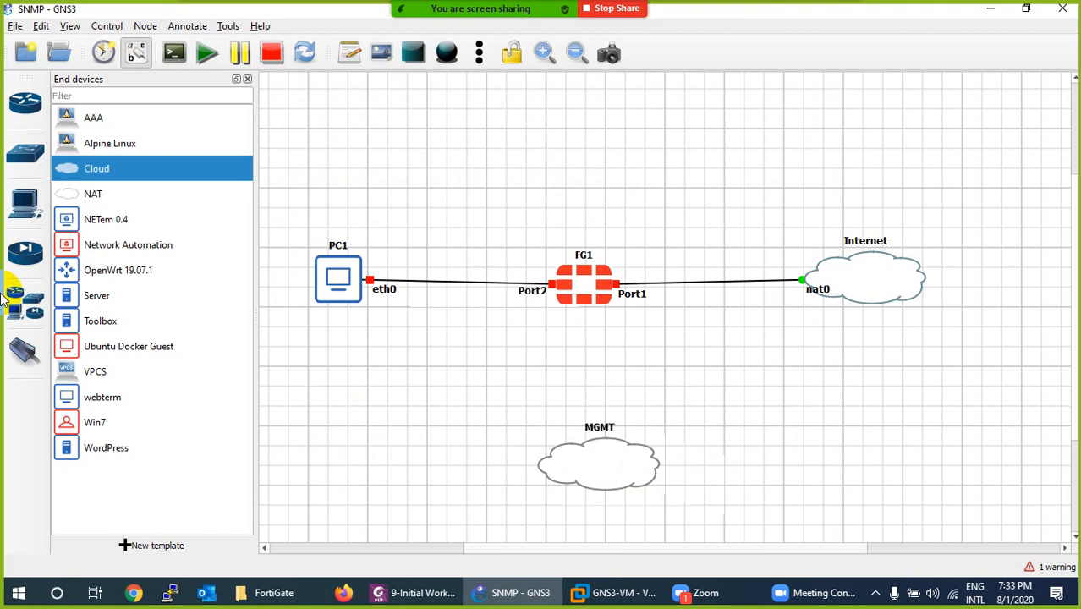
# Link Port3 of FG1 to the Loopback interface of the MGMT cloud and hide the End devices list
pyautogui.click(23, 351)
pyautogui.click(576, 296)
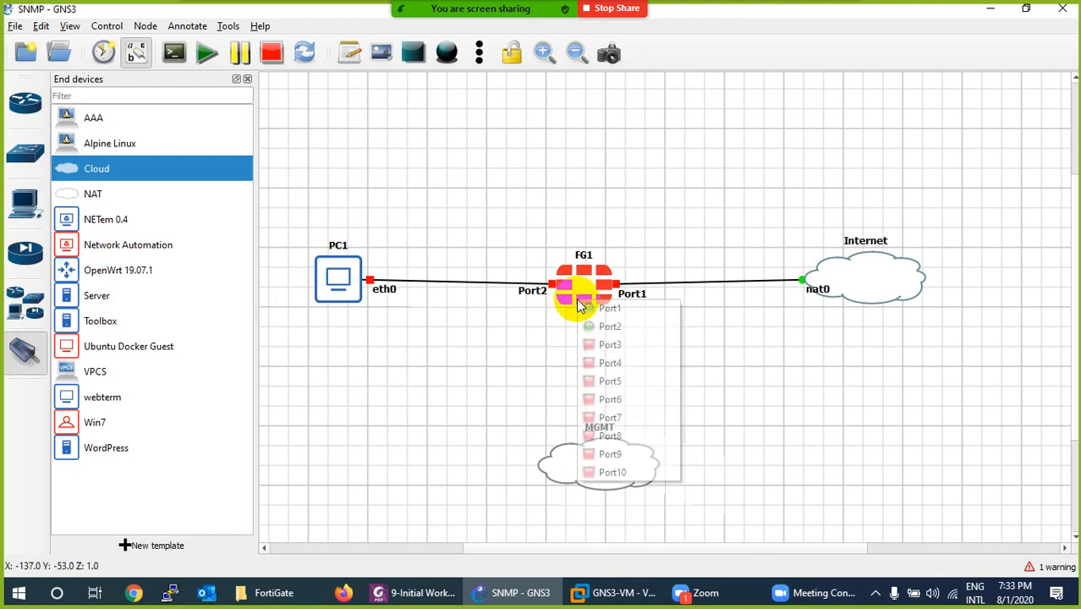
pyautogui.click(588, 345)
pyautogui.click(592, 466)
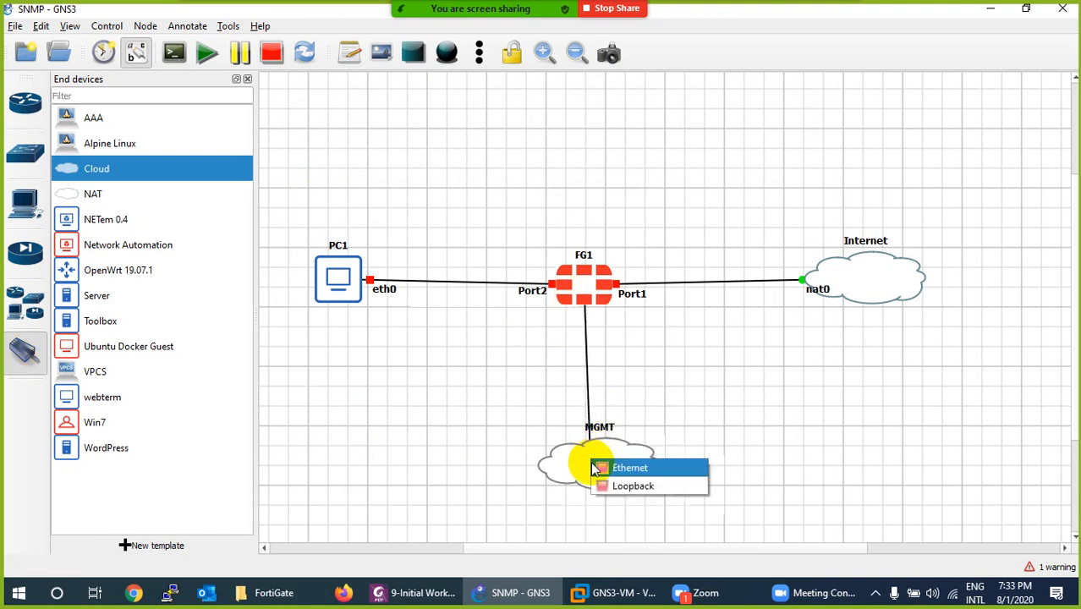
pyautogui.click(599, 486)
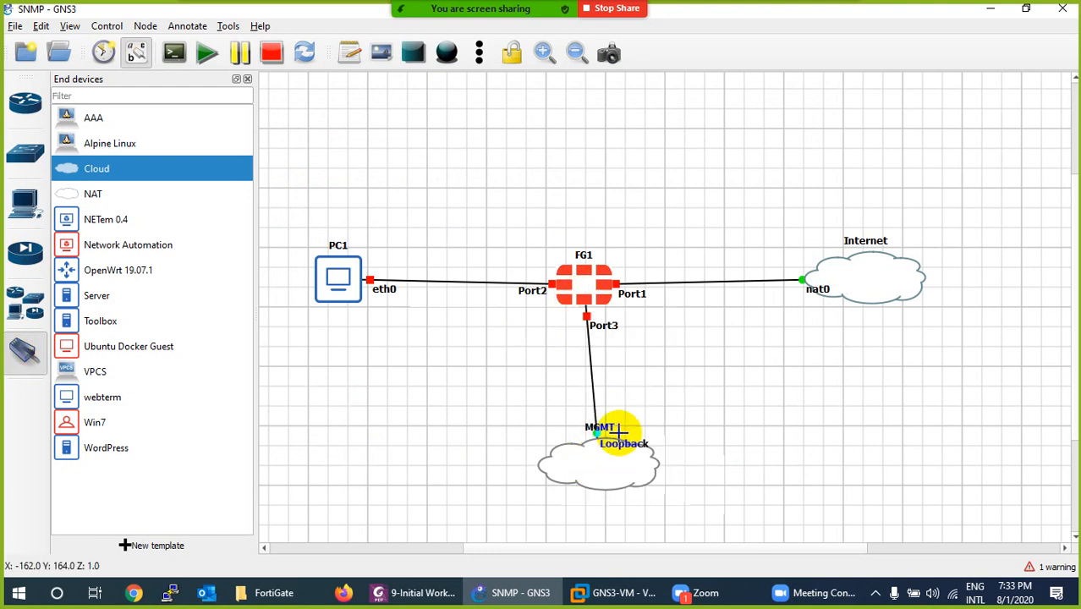
pyautogui.click(247, 79)
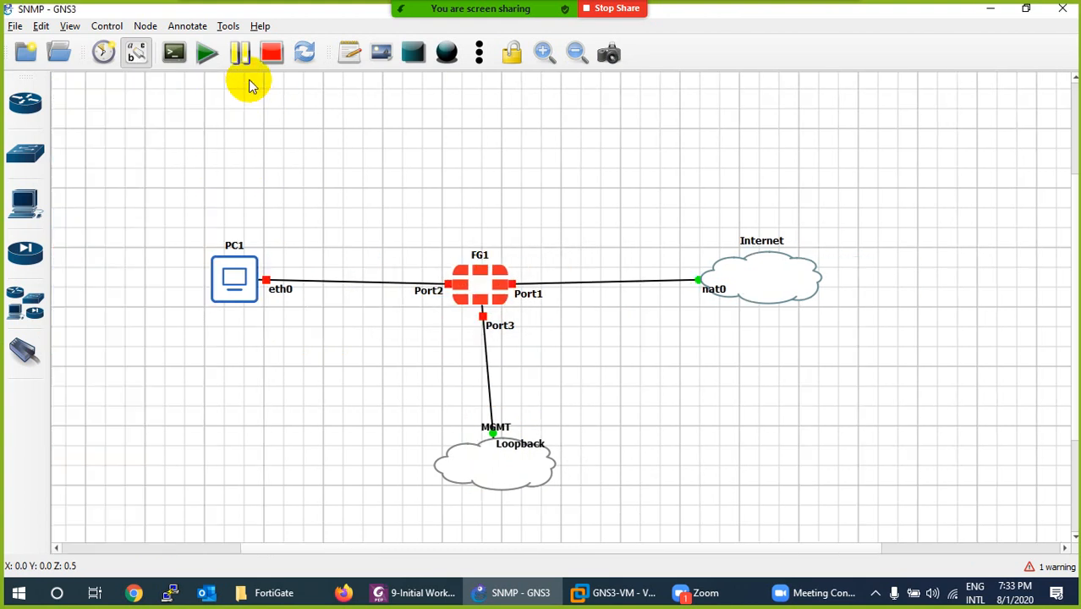
# Align PC1, FG1 and the Internet node horizontally and start all nodes in the topology
pyautogui.moveTo(181, 215); pyautogui.dragTo(859, 332)
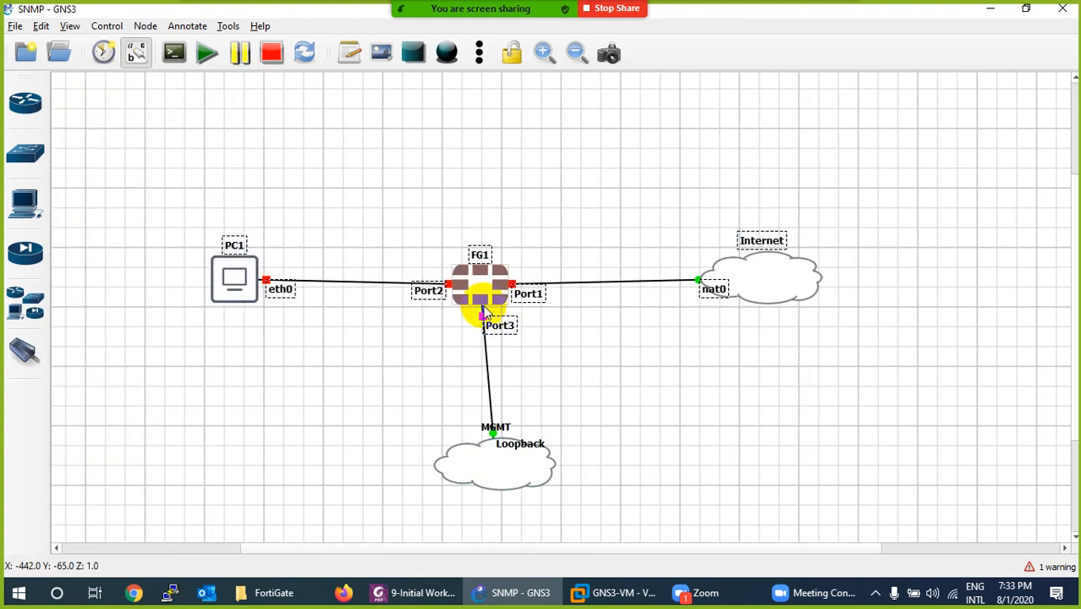
pyautogui.rightClick(483, 287)
pyautogui.click(518, 357)
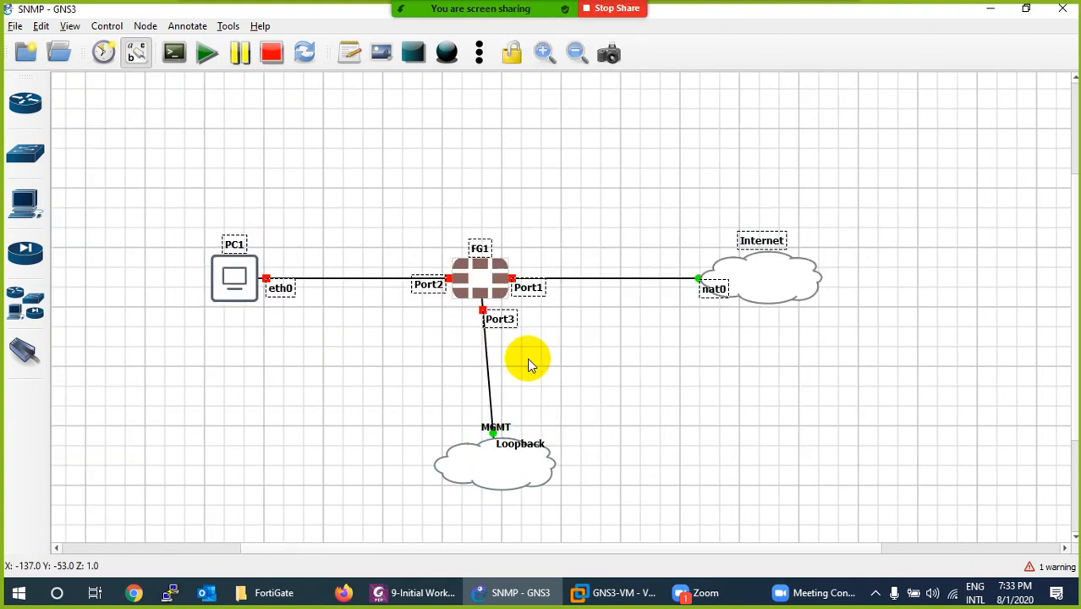
pyautogui.click(564, 358)
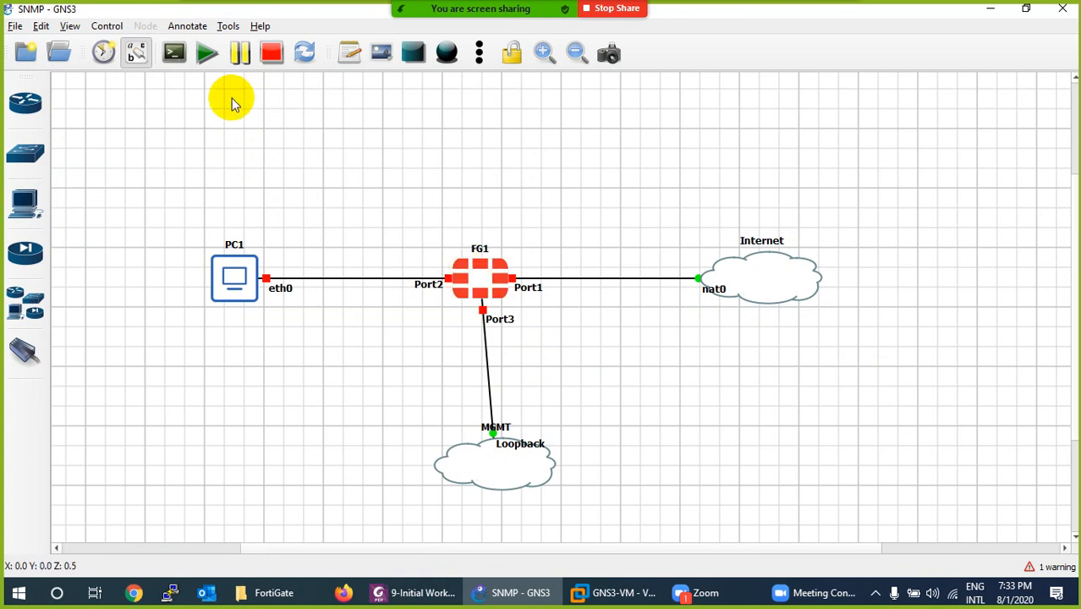
pyautogui.click(206, 52)
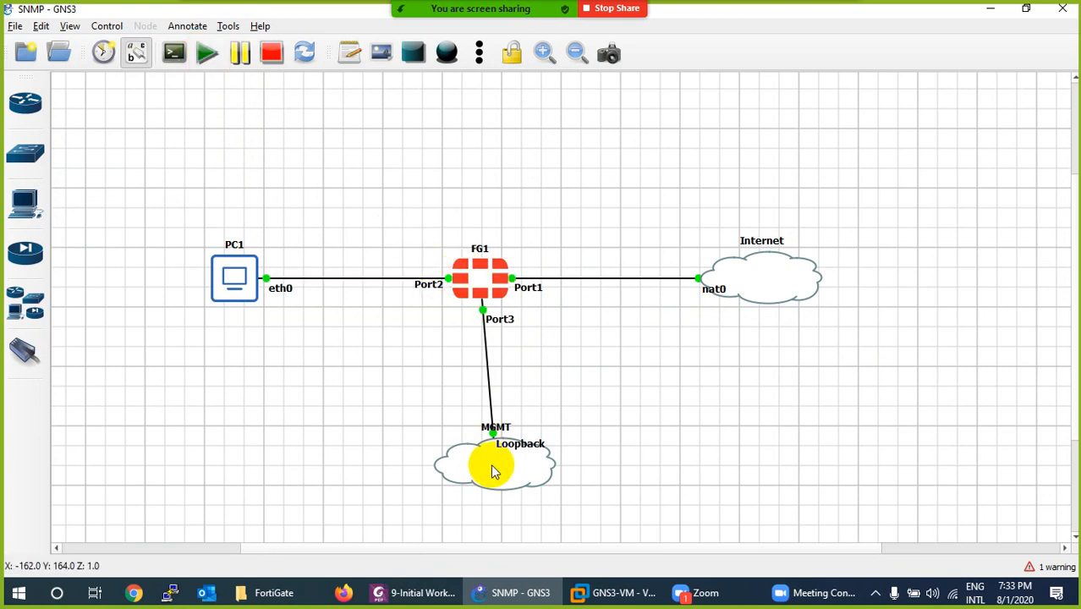
# Align the FG1 firewall and the MGMT cloud vertically
pyautogui.moveTo(407, 208); pyautogui.dragTo(584, 544)
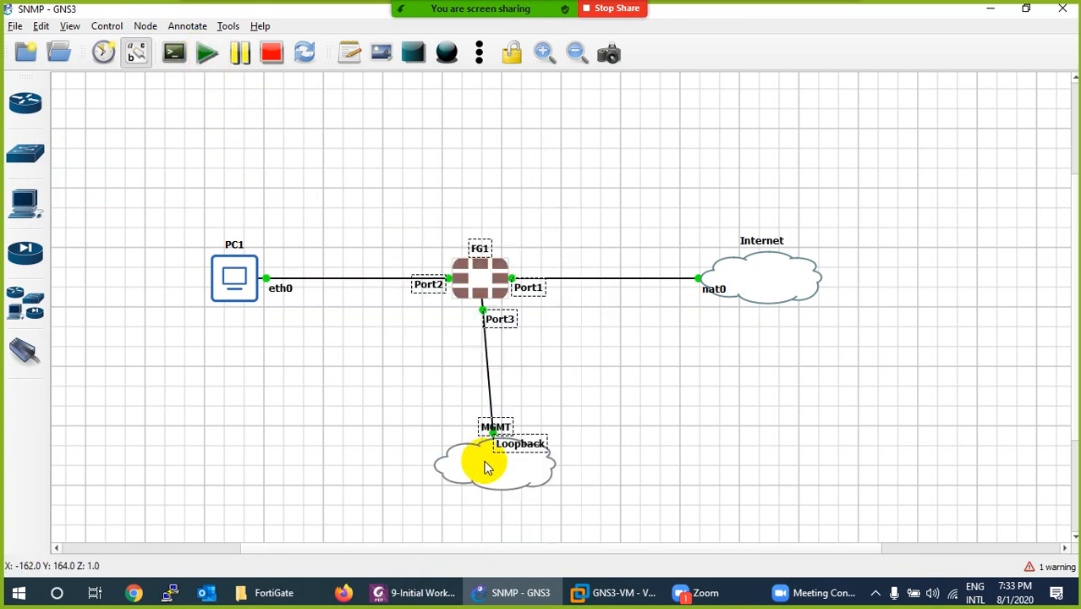
pyautogui.rightClick(487, 468)
pyautogui.click(523, 380)
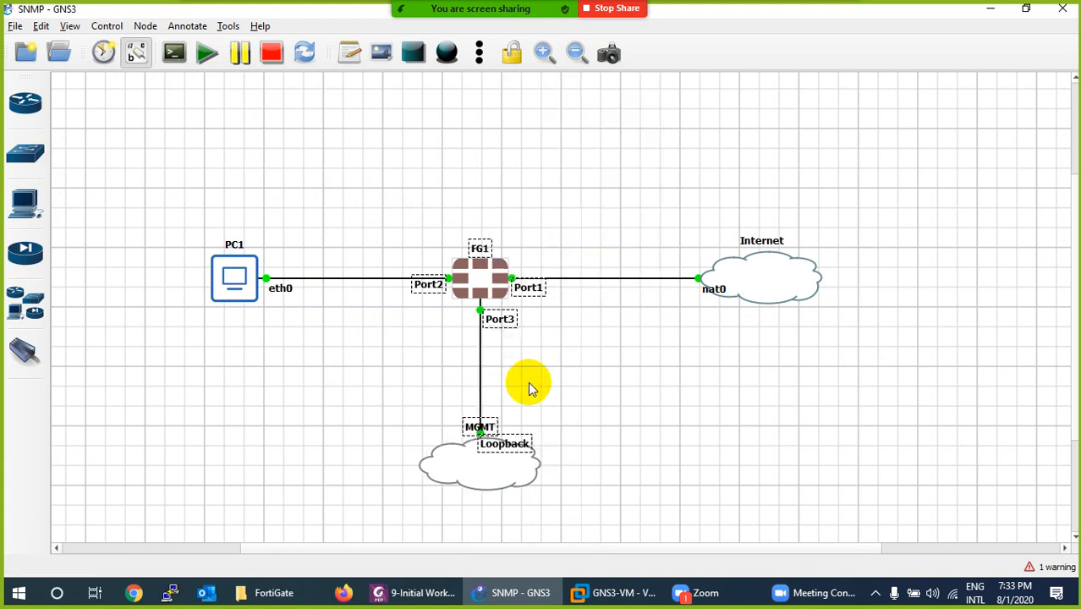
pyautogui.click(536, 381)
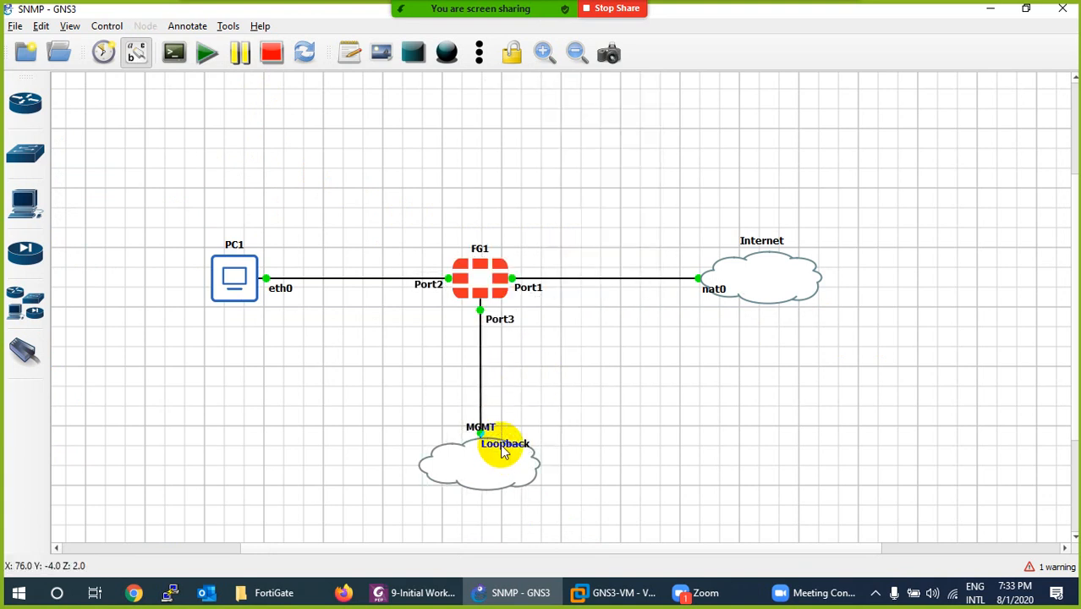
# Move the Loopback label well below the MGMT cloud and shift the MGMT label off the Port3 link
pyautogui.moveTo(502, 452); pyautogui.dragTo(507, 504)
pyautogui.moveTo(475, 427); pyautogui.dragTo(501, 431)
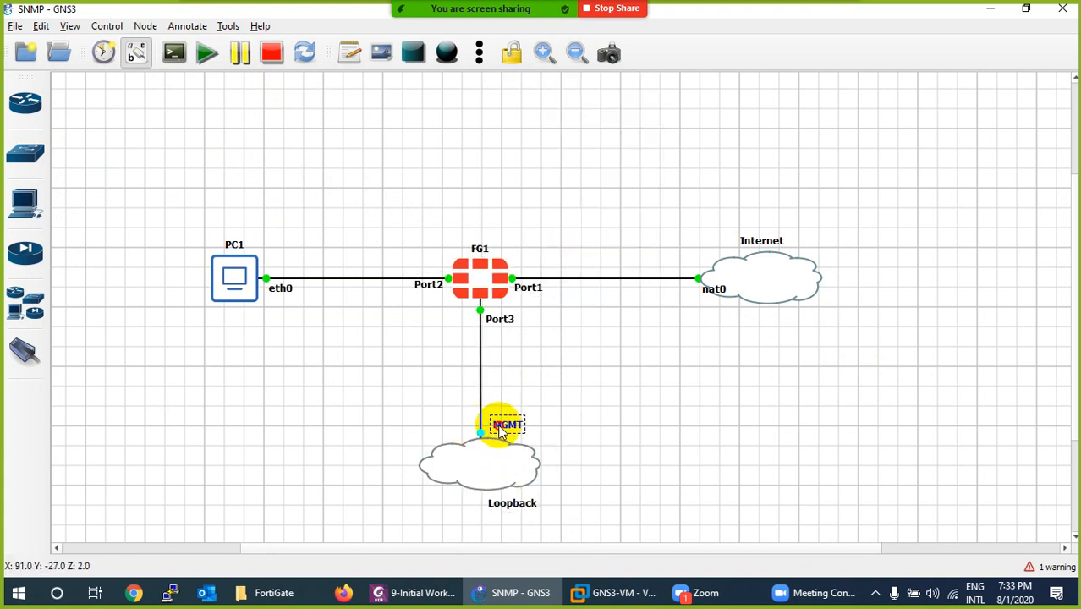
pyautogui.moveTo(502, 499); pyautogui.dragTo(464, 558)
# Change the MGMT cloud's symbol to client from Affinity-square-red and position the icon below FG1 with its label beneath
pyautogui.rightClick(484, 469)
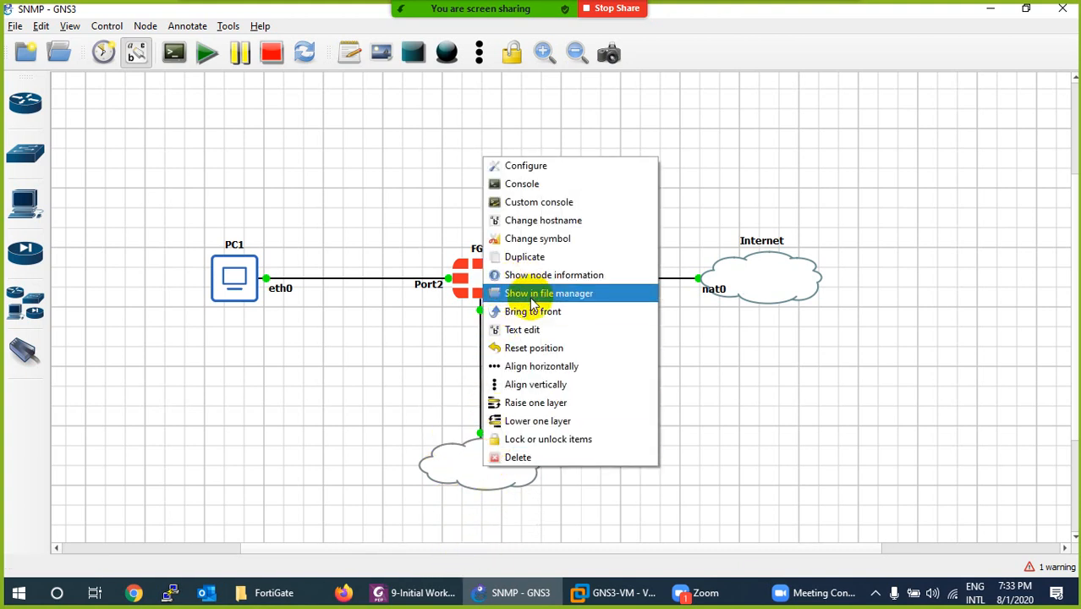
pyautogui.click(516, 238)
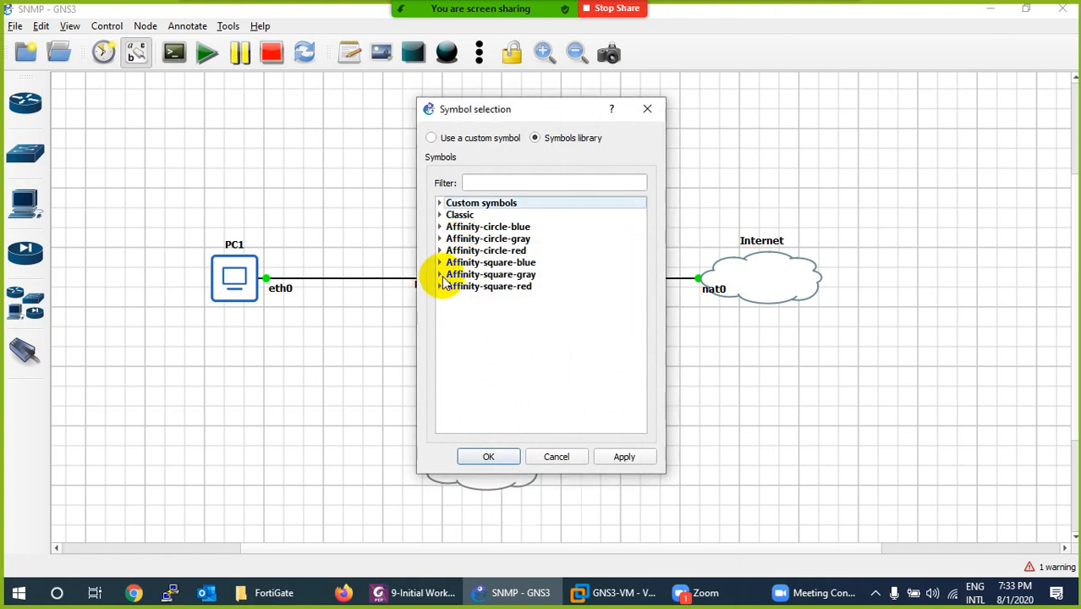
pyautogui.click(440, 285)
pyautogui.click(484, 185)
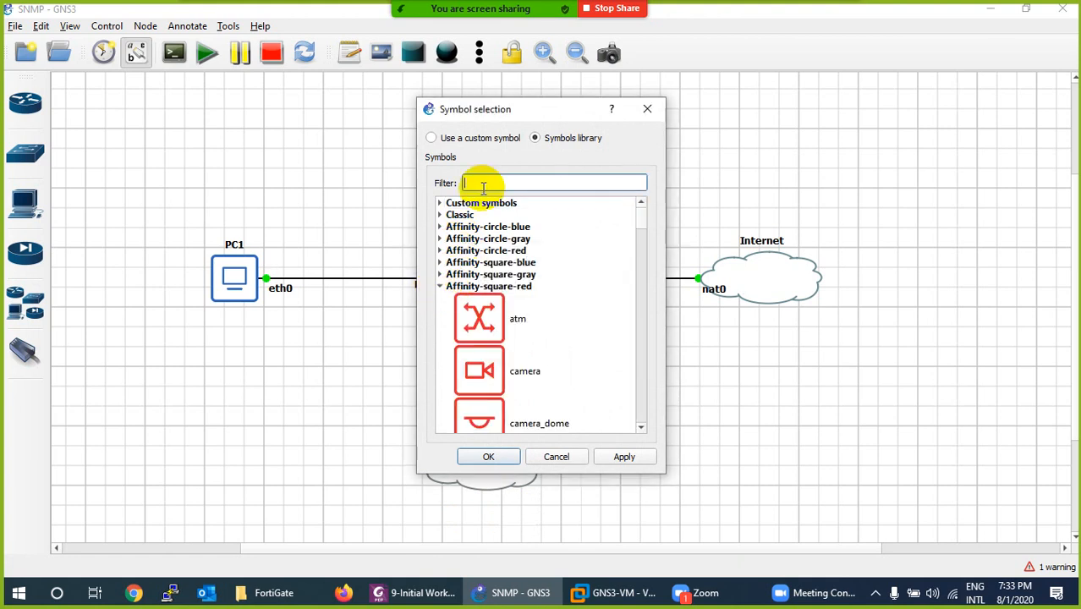
pyautogui.write('cli')
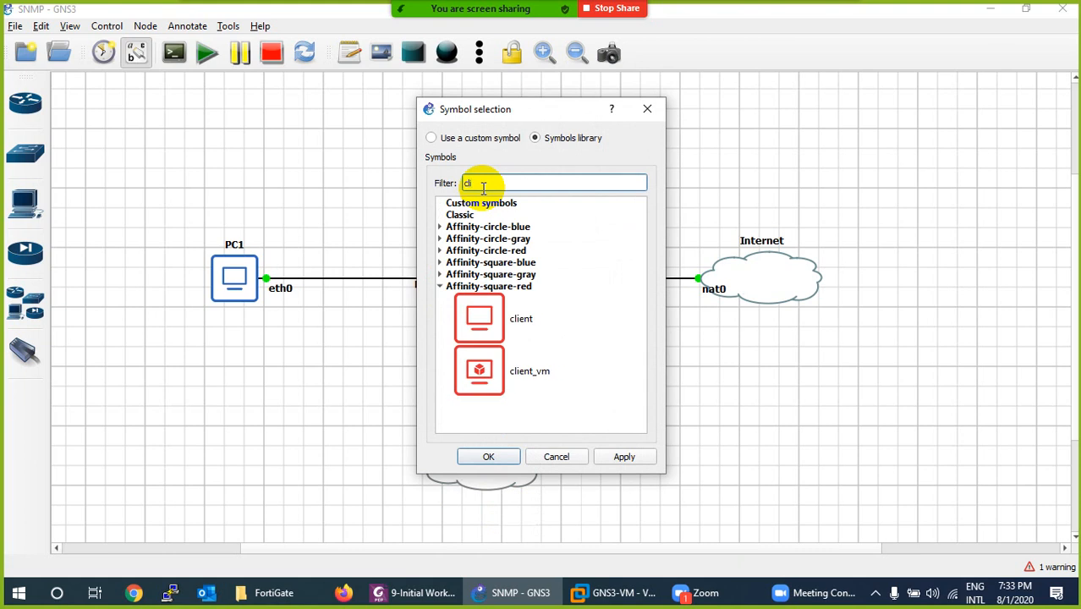
pyautogui.click(479, 319)
pyautogui.click(488, 456)
pyautogui.moveTo(448, 462); pyautogui.dragTo(525, 473)
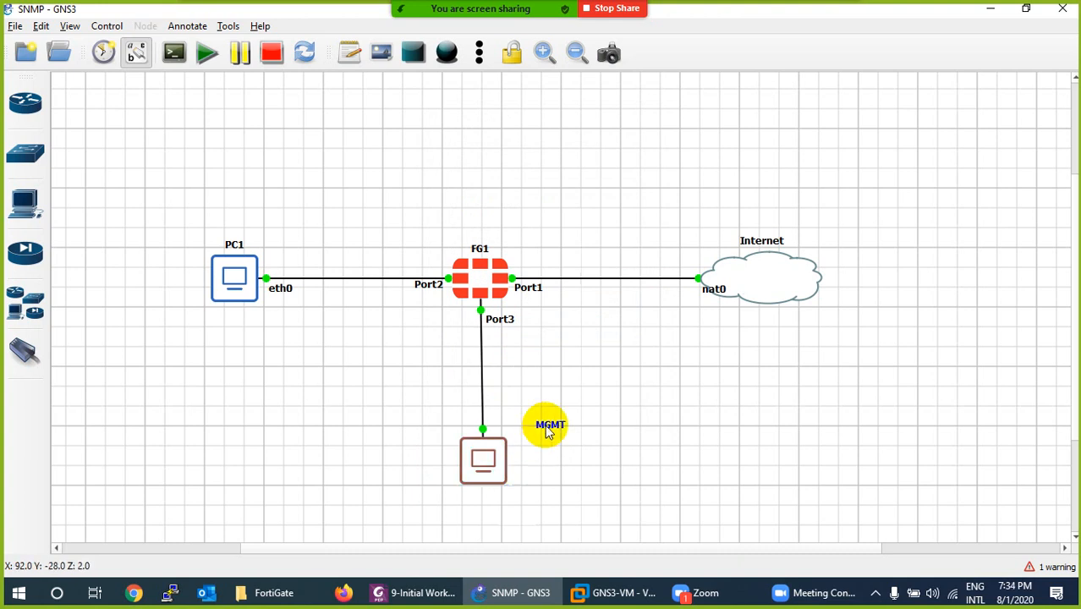
pyautogui.moveTo(546, 422); pyautogui.dragTo(489, 472)
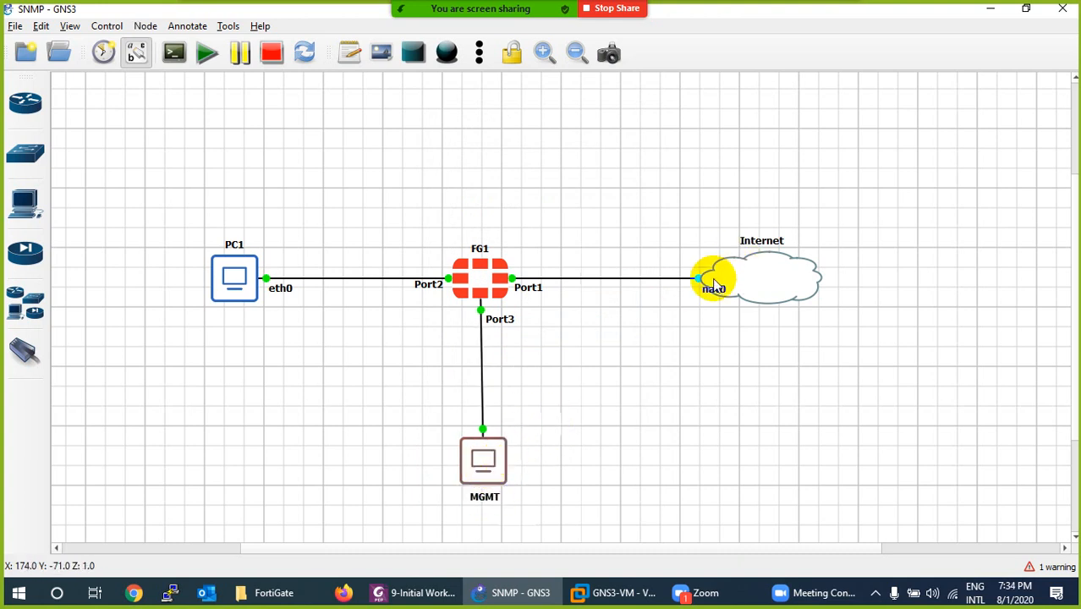
# Edit PC1's config to give eth0 static address 192.168.1.1, netmask 255.255.255.0, gateway 192.168.1.100 and nameserver 8.8.8.8, and save it
pyautogui.rightClick(235, 283)
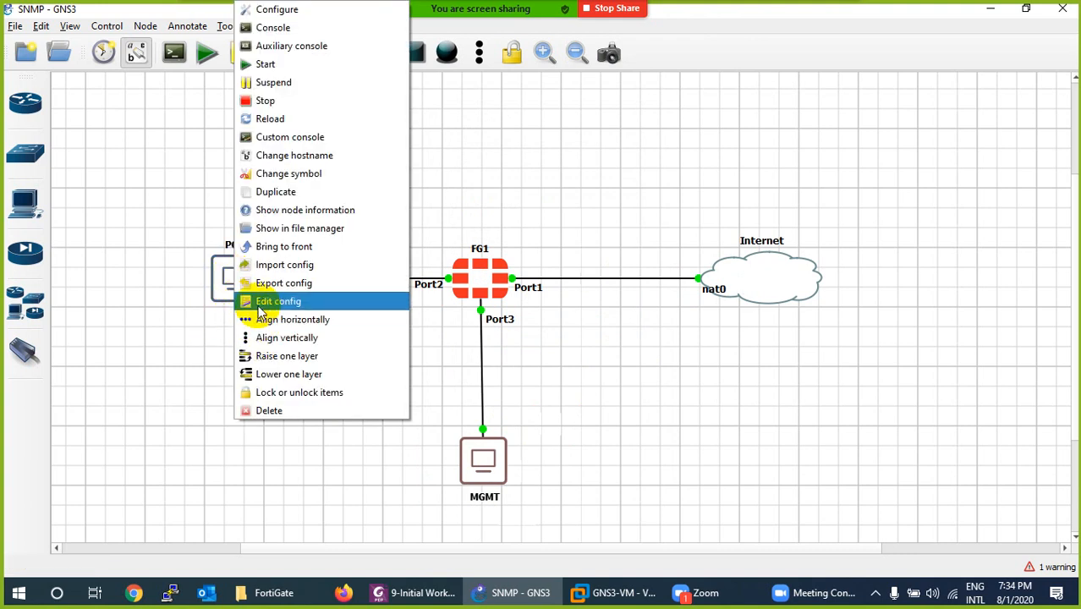
pyautogui.click(261, 303)
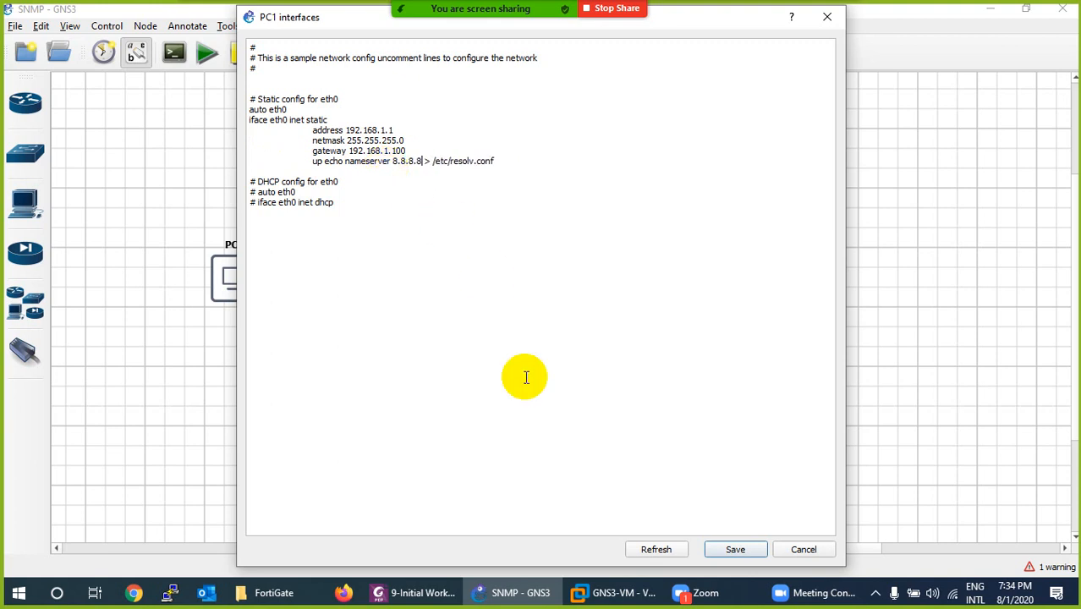
pyautogui.click(735, 549)
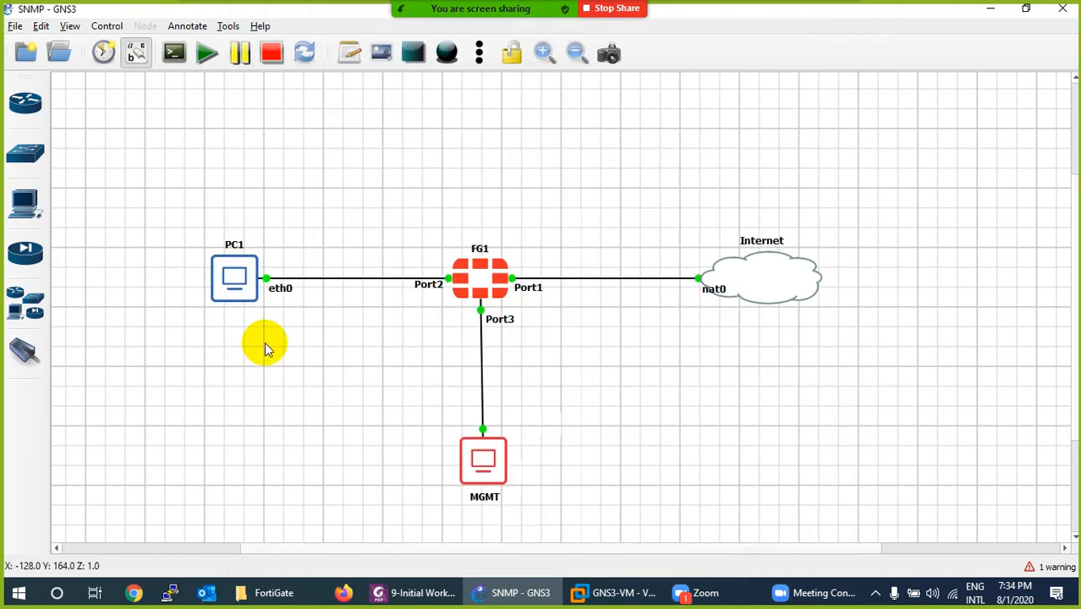
# Stop PC1 and start it again to load its new network configuration
pyautogui.rightClick(234, 280)
pyautogui.click(251, 100)
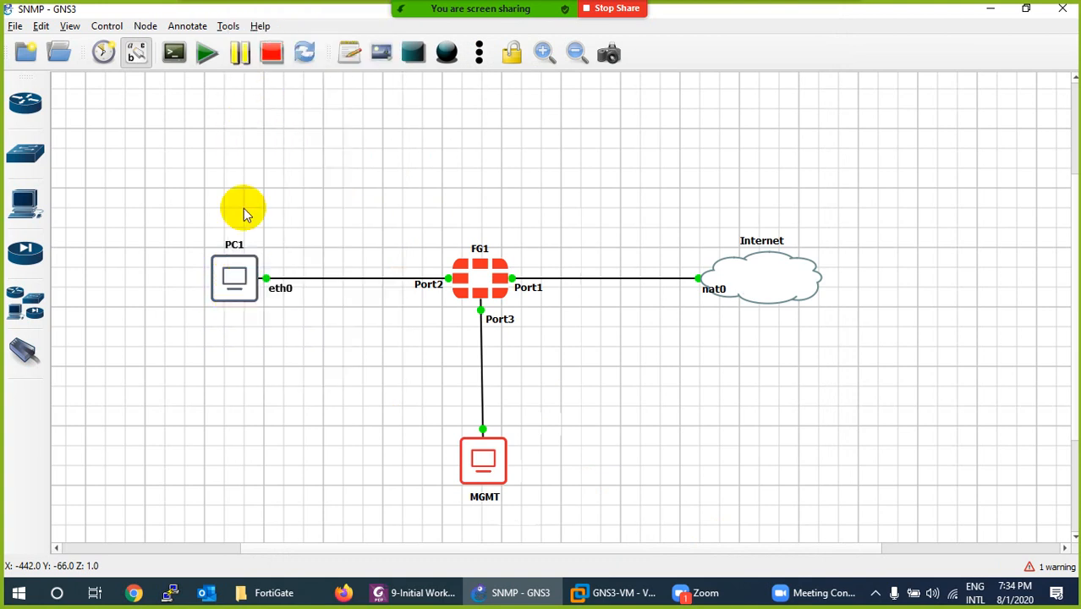
pyautogui.rightClick(236, 278)
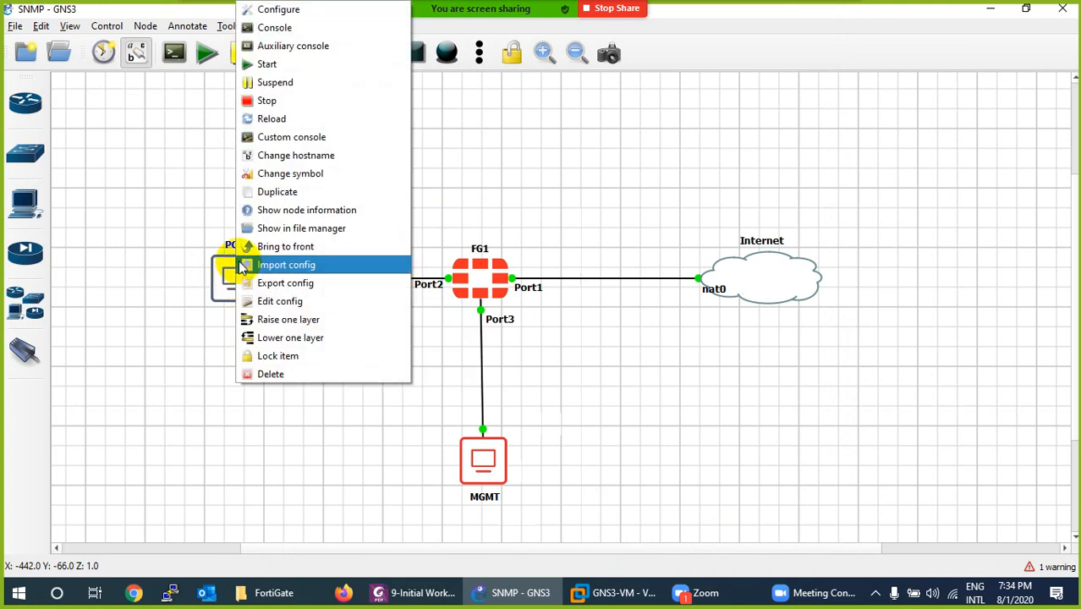
pyautogui.click(269, 67)
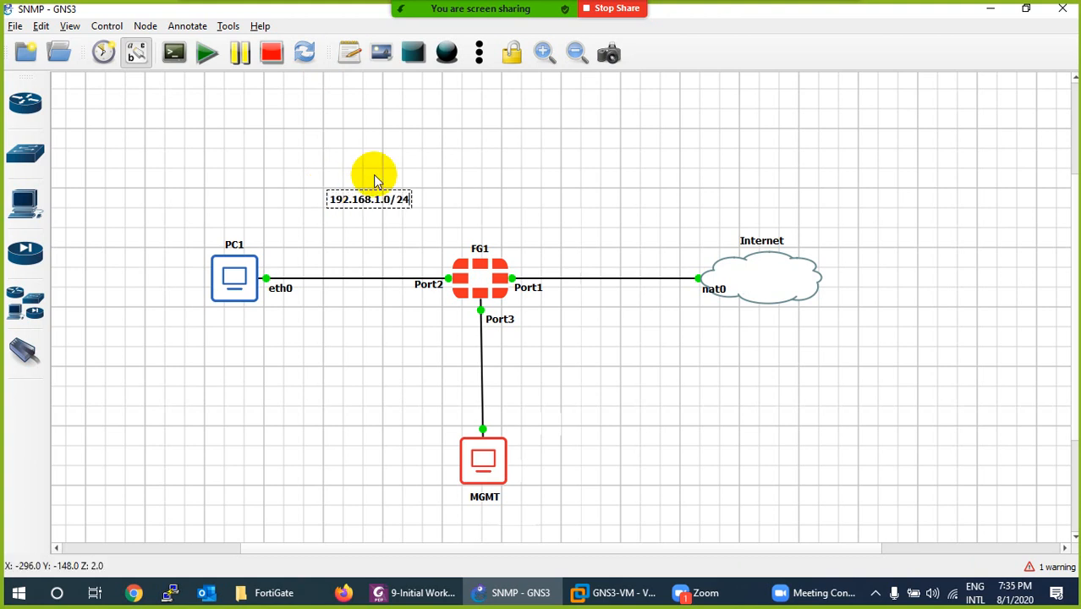
# Place the 192.168.1.0/24 note above the PC1–FG1 link and add a .1 note above PC1's eth0
pyautogui.moveTo(352, 198); pyautogui.dragTo(336, 267)
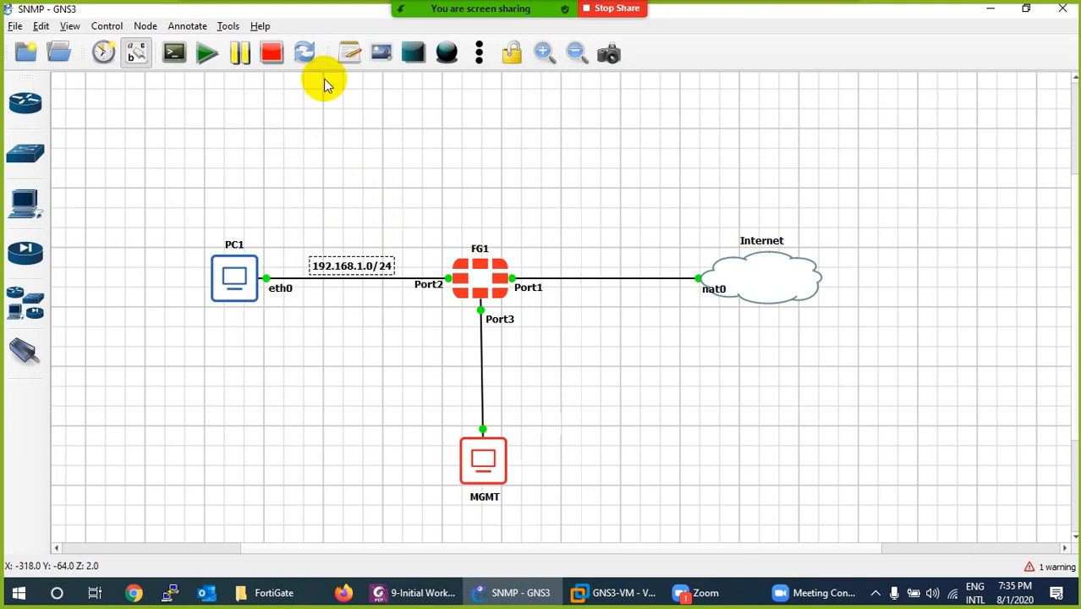
pyautogui.click(350, 53)
pyautogui.click(317, 166)
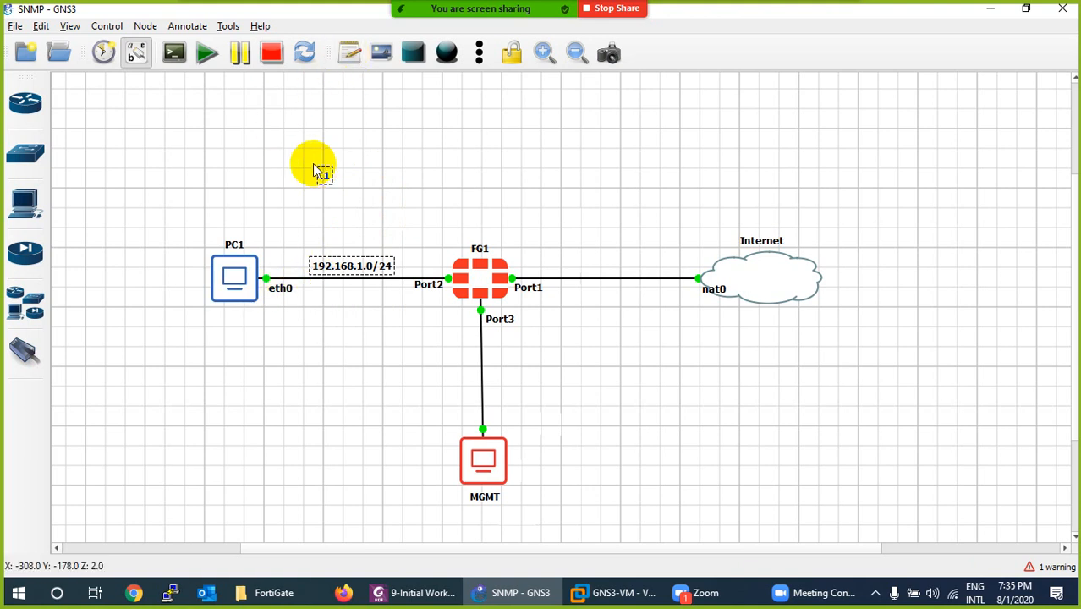
pyautogui.click(335, 188)
pyautogui.moveTo(328, 174); pyautogui.dragTo(433, 271)
# Duplicate PC1's .1 note for FG1's Port2, change the copy to .100 and place it just above the port label
pyautogui.rightClick(278, 268)
pyautogui.click(288, 274)
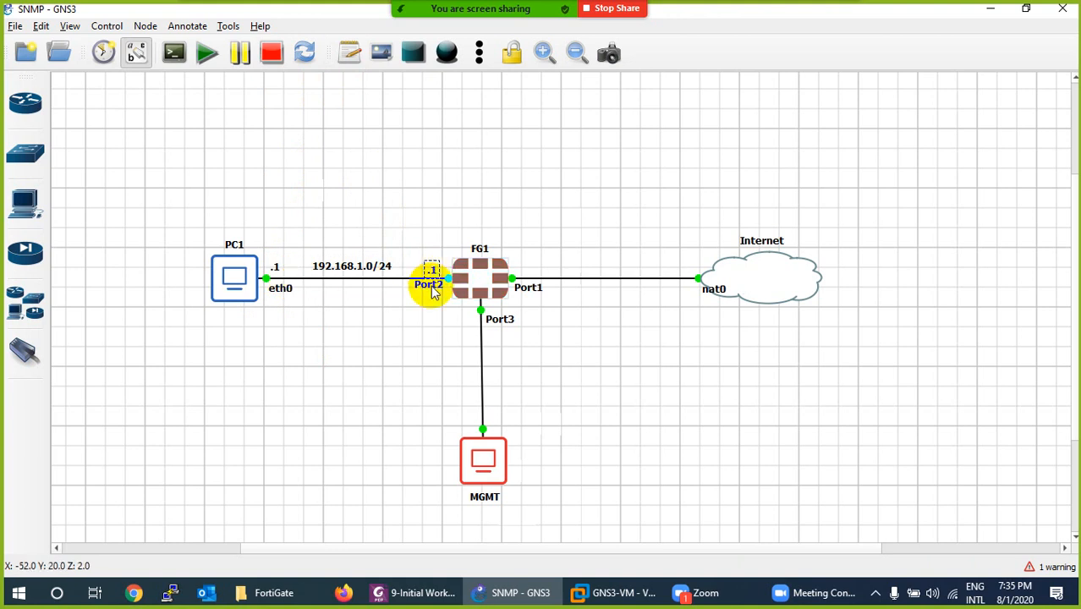
pyautogui.doubleClick(432, 270)
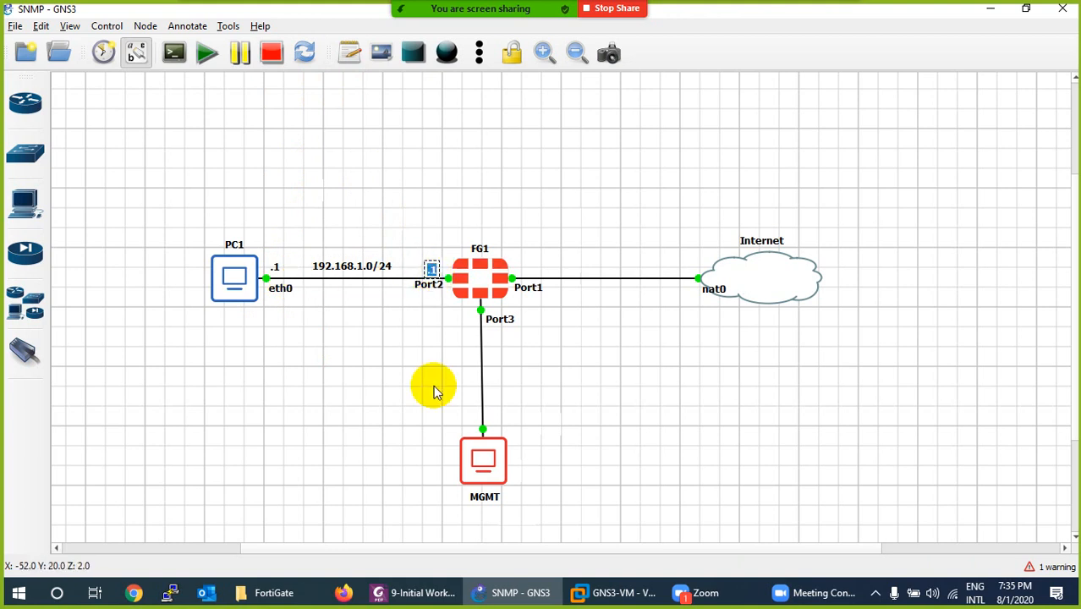
pyautogui.write('.100')
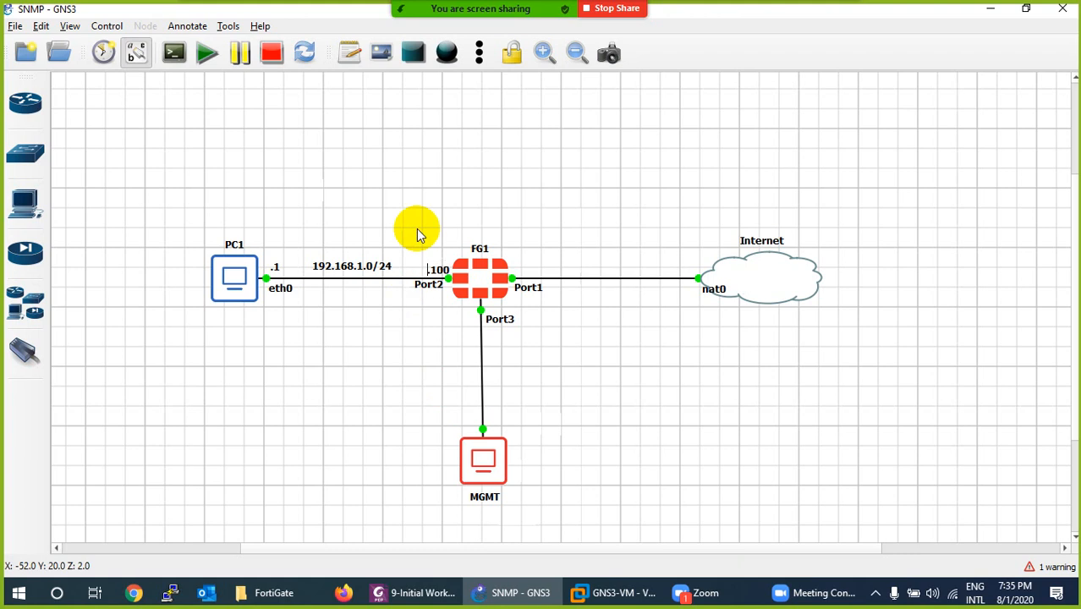
pyautogui.click(431, 267)
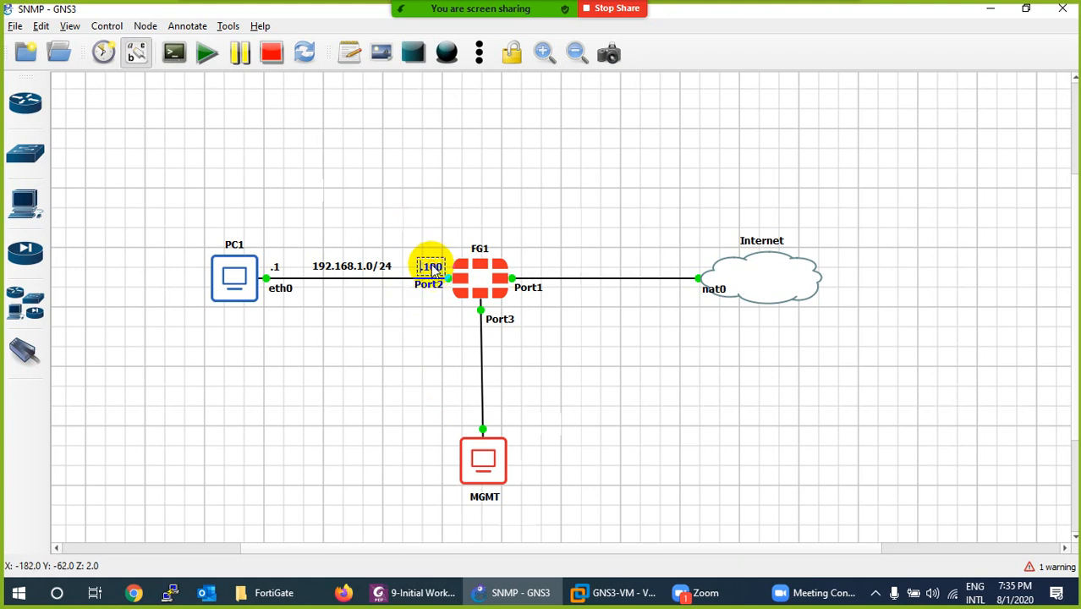
pyautogui.click(356, 350)
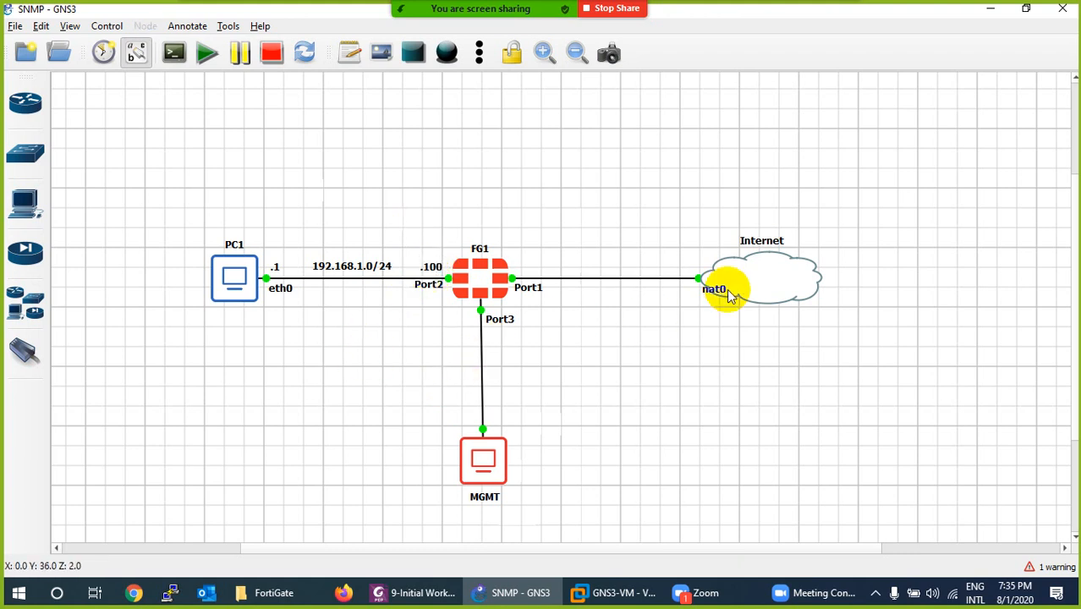
# Remove the nat0 label from the Internet link and add a .2 note inside the Internet cloud
pyautogui.click(702, 282)
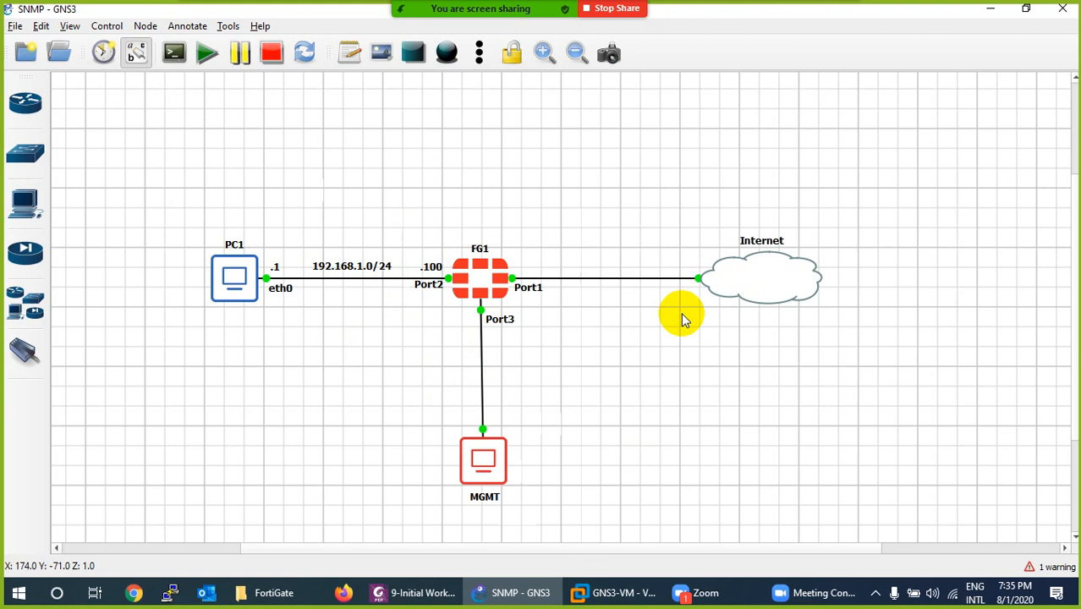
pyautogui.click(350, 52)
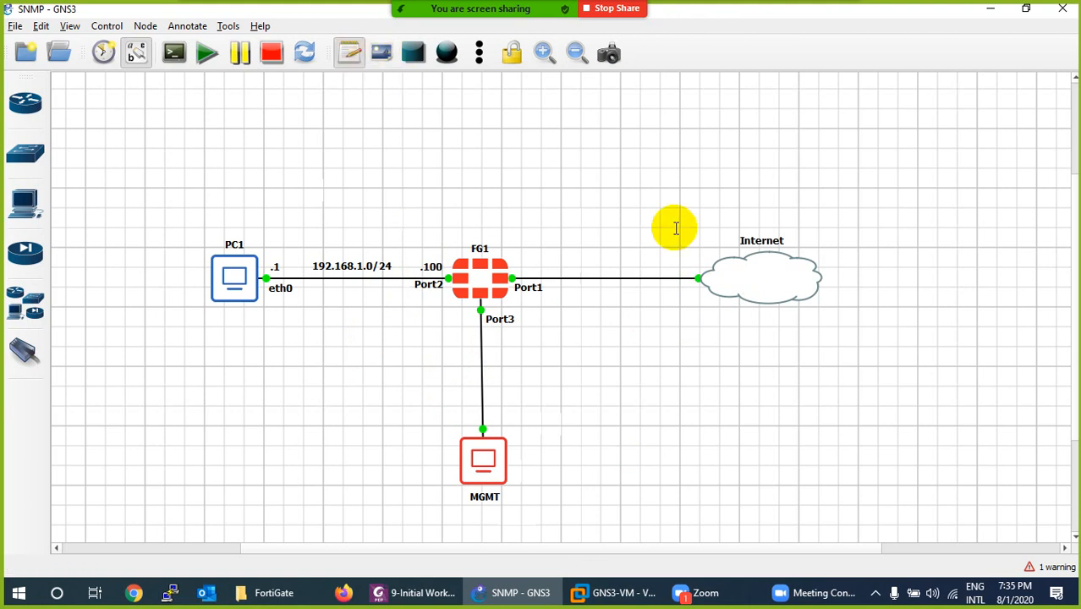
pyautogui.click(780, 275)
pyautogui.write('.2')
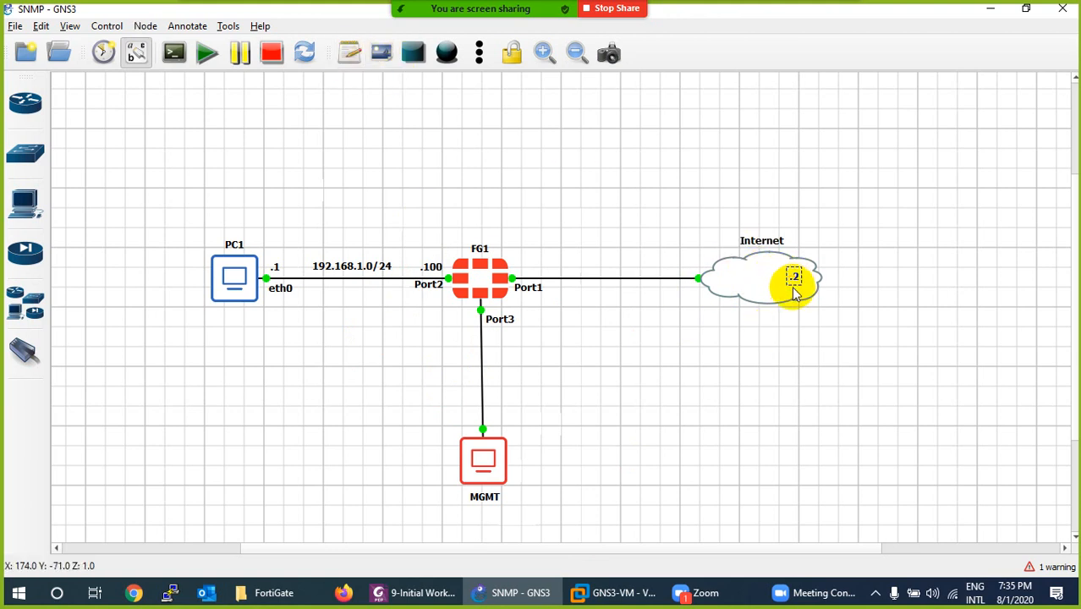
# Add a 192.168.114.0/24 note and place it above the link between FG1 and the Internet cloud
pyautogui.click(615, 222)
pyautogui.write('192.16')
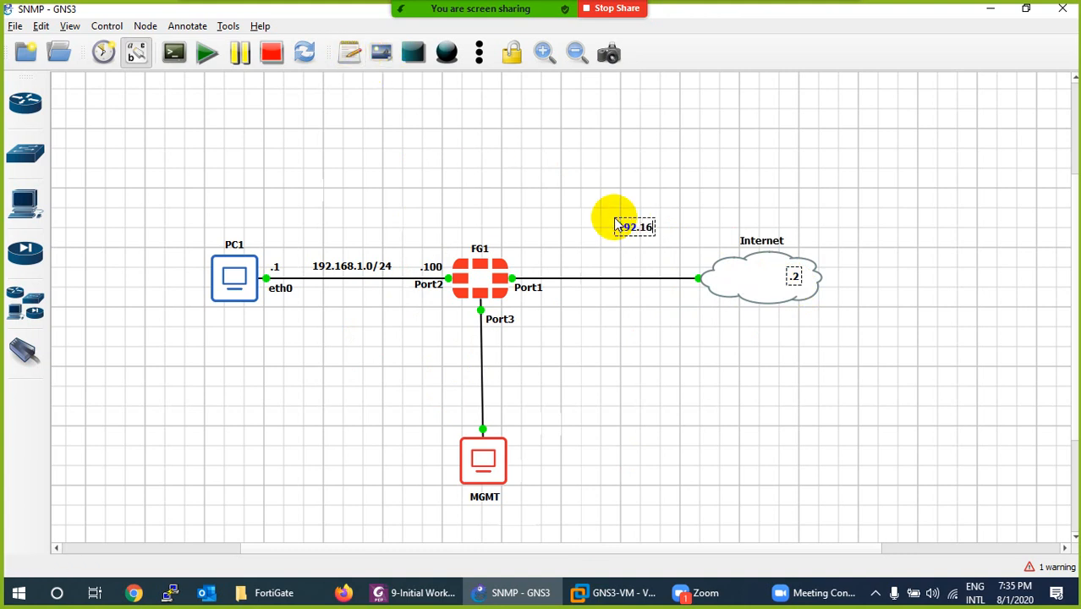
pyautogui.write('8.114.0/24')
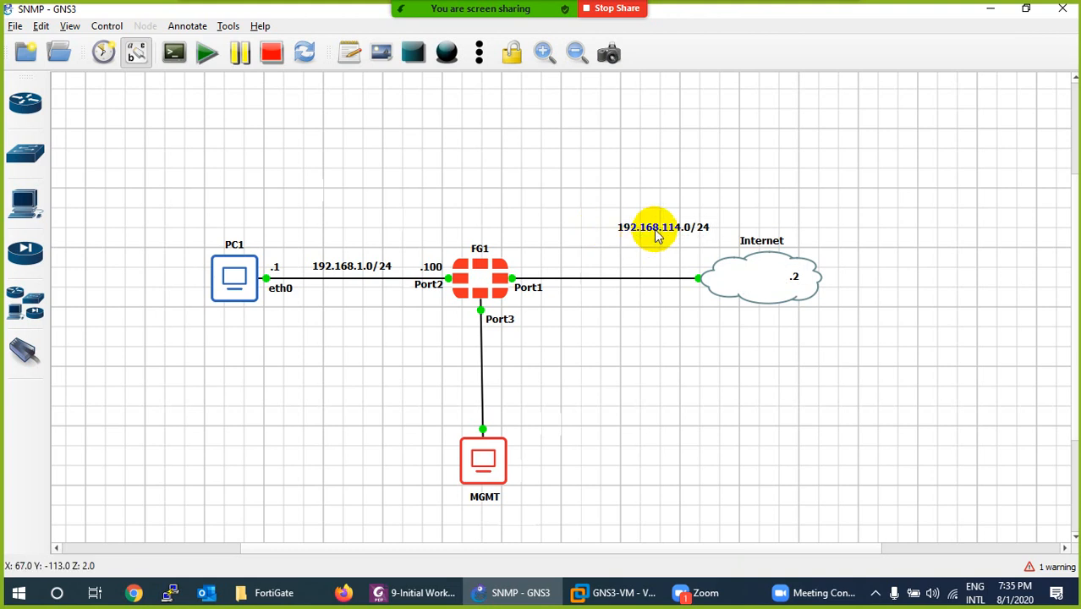
pyautogui.moveTo(657, 235); pyautogui.dragTo(618, 270)
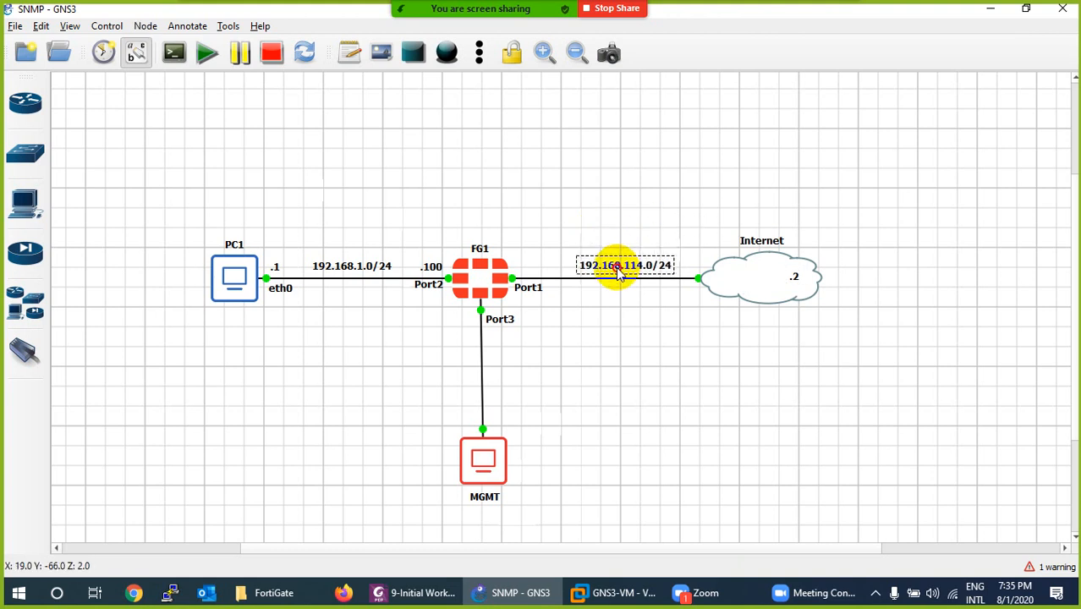
pyautogui.click(627, 331)
# Switch to VMware Workstation, check VMnet8's subnet and NAT gateway in the Virtual Network Editor, and return to GNS3
pyautogui.click(600, 597)
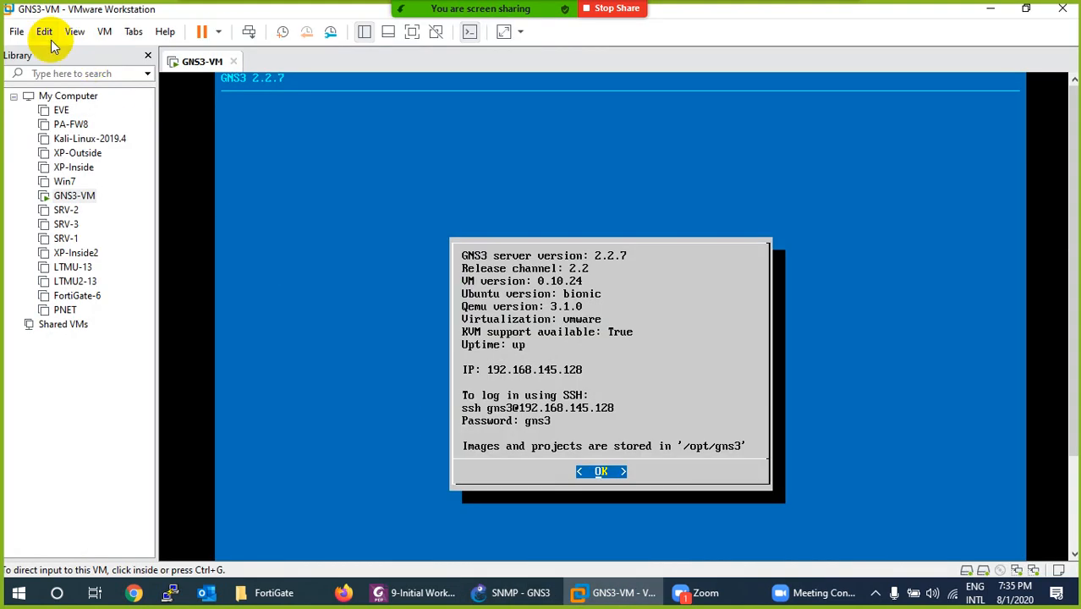
pyautogui.click(44, 31)
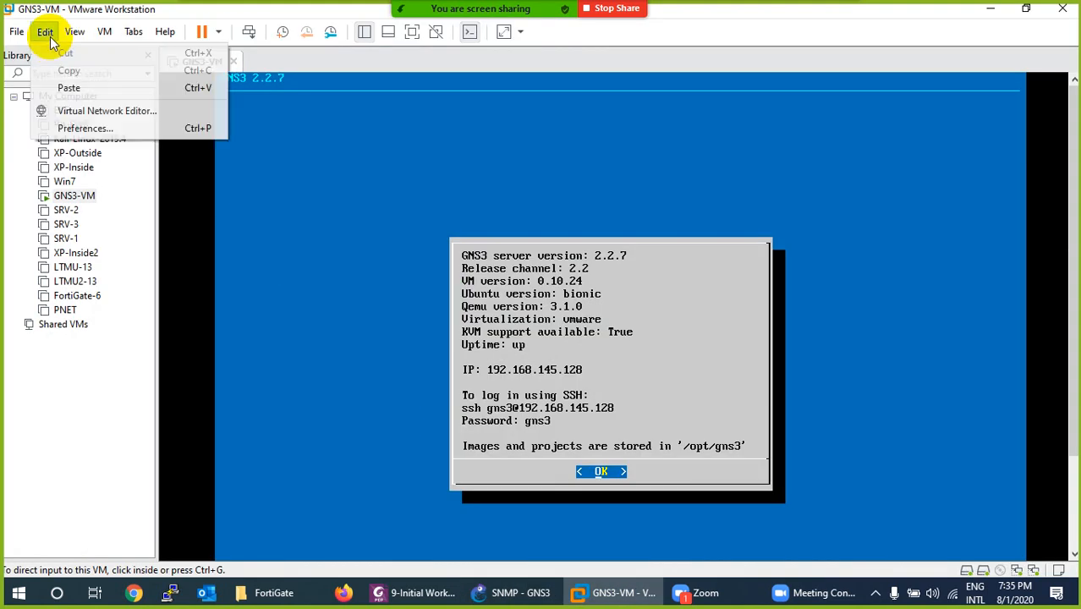
pyautogui.click(66, 110)
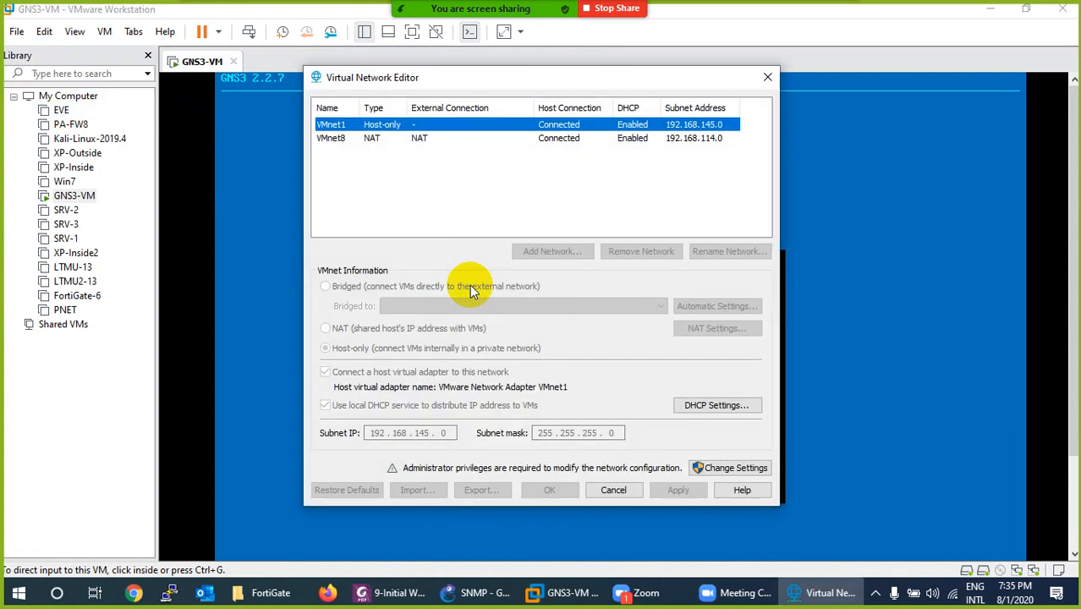
pyautogui.click(373, 139)
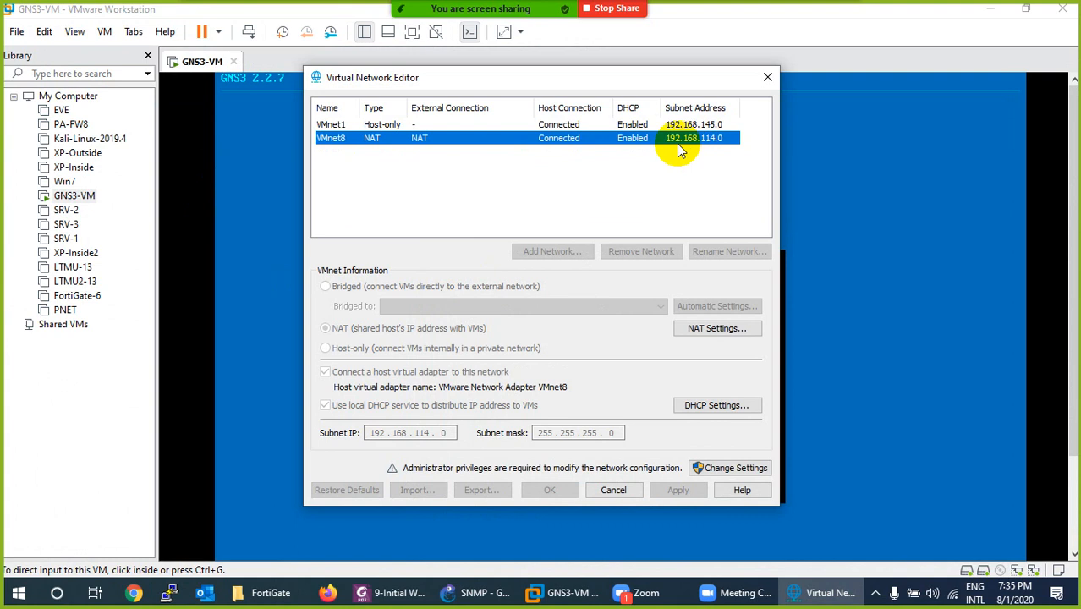
pyautogui.click(709, 329)
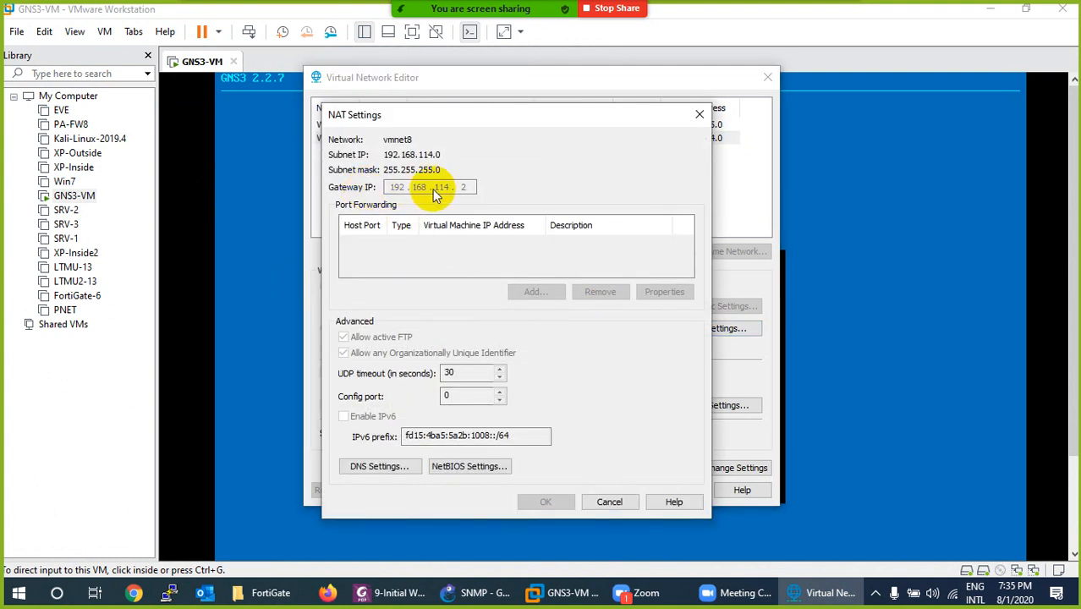
pyautogui.click(609, 502)
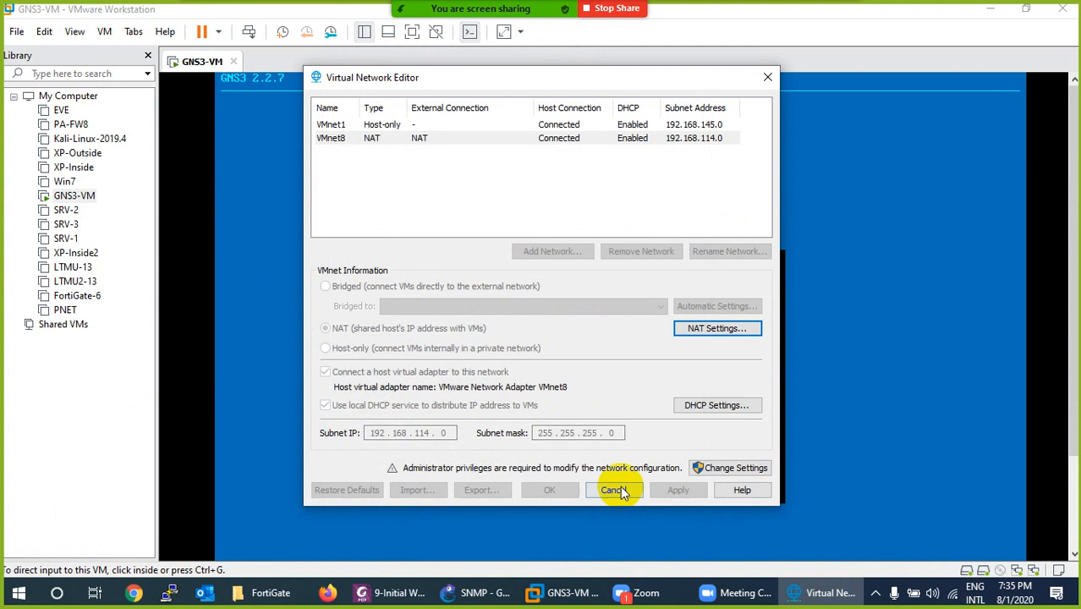
pyautogui.click(615, 491)
pyautogui.click(605, 594)
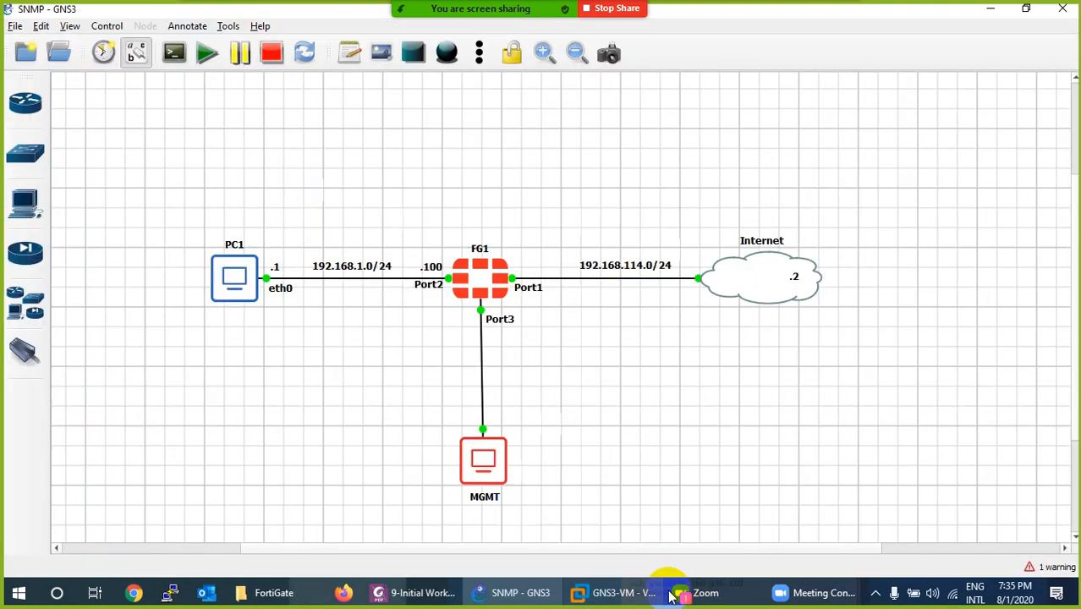
# Open the Windows network connections and check the IPv4 details of the VMware Network Adapter VMnet8
pyautogui.rightClick(952, 594)
pyautogui.click(961, 572)
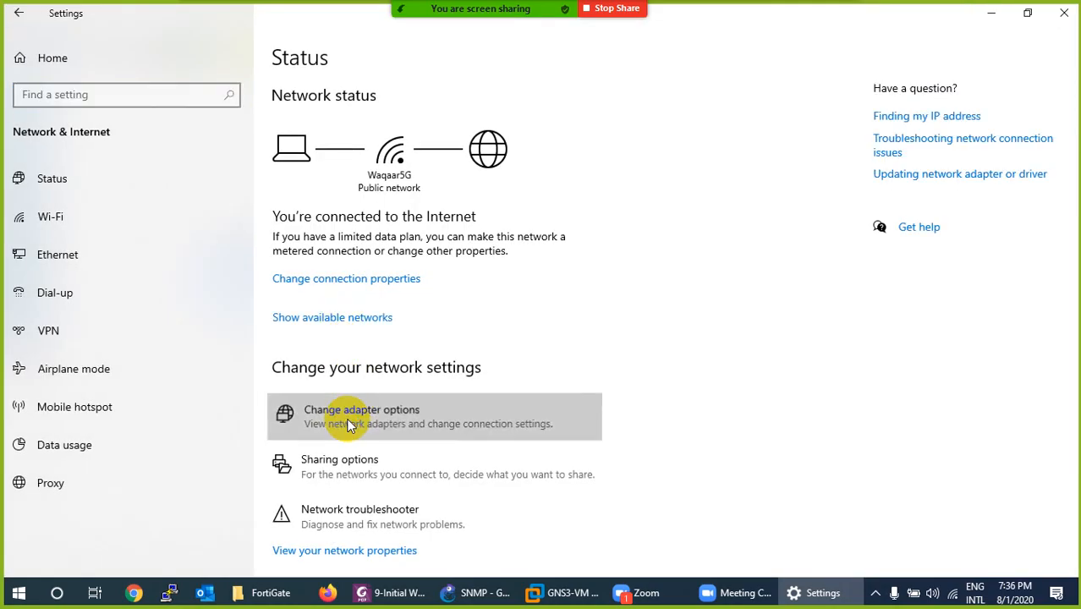
pyautogui.click(393, 419)
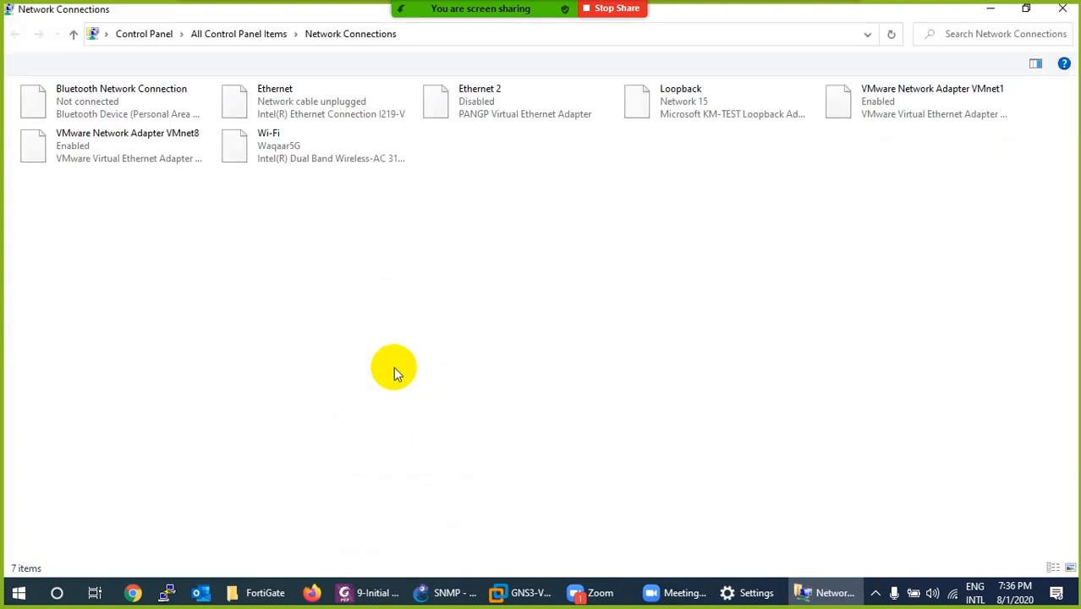
pyautogui.doubleClick(106, 139)
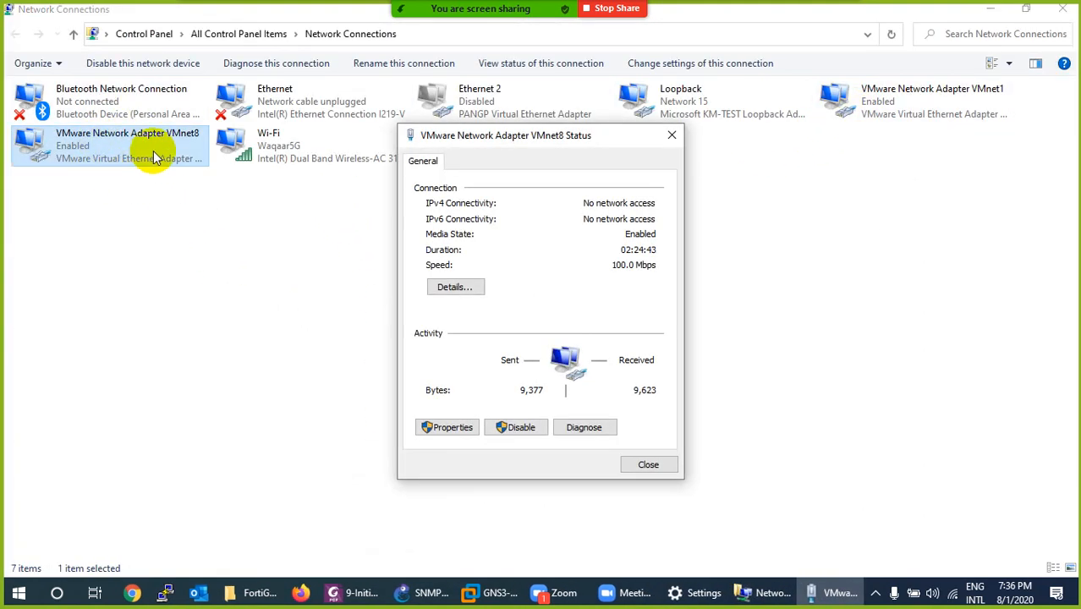
pyautogui.click(455, 286)
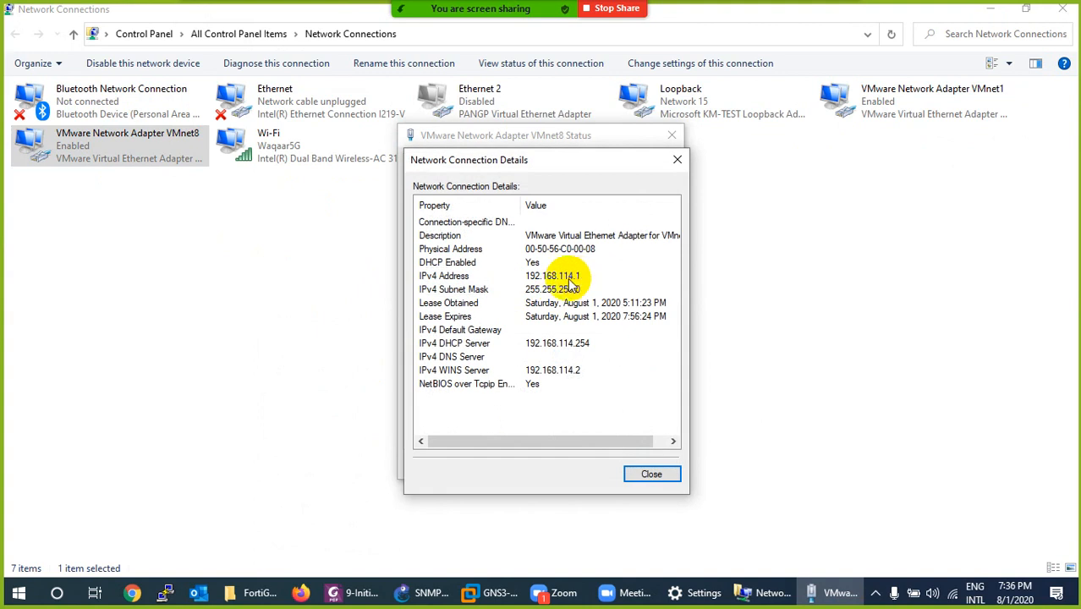
pyautogui.click(677, 160)
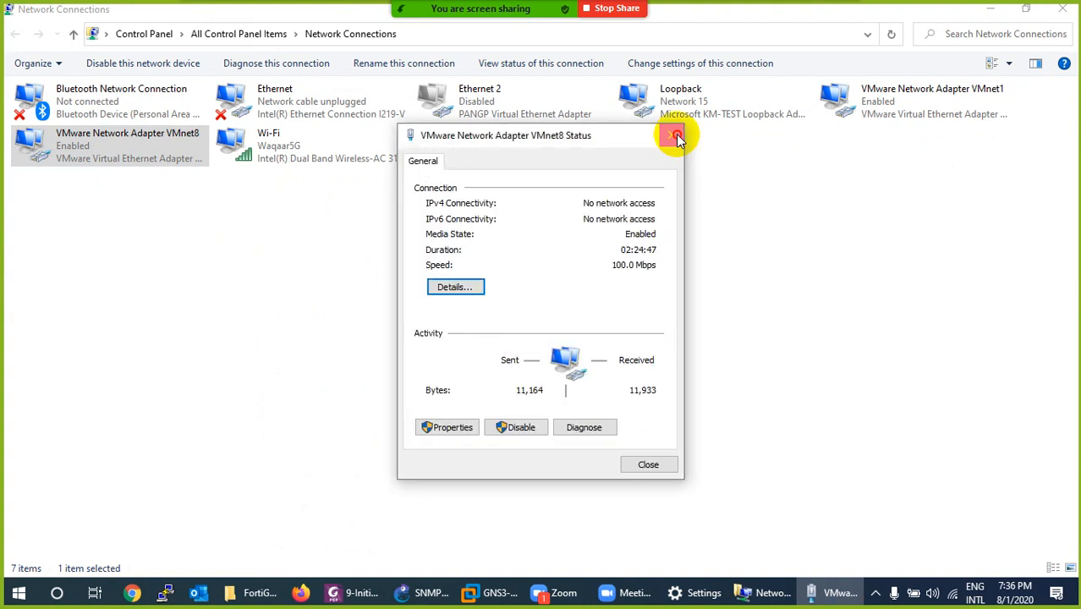
pyautogui.click(673, 135)
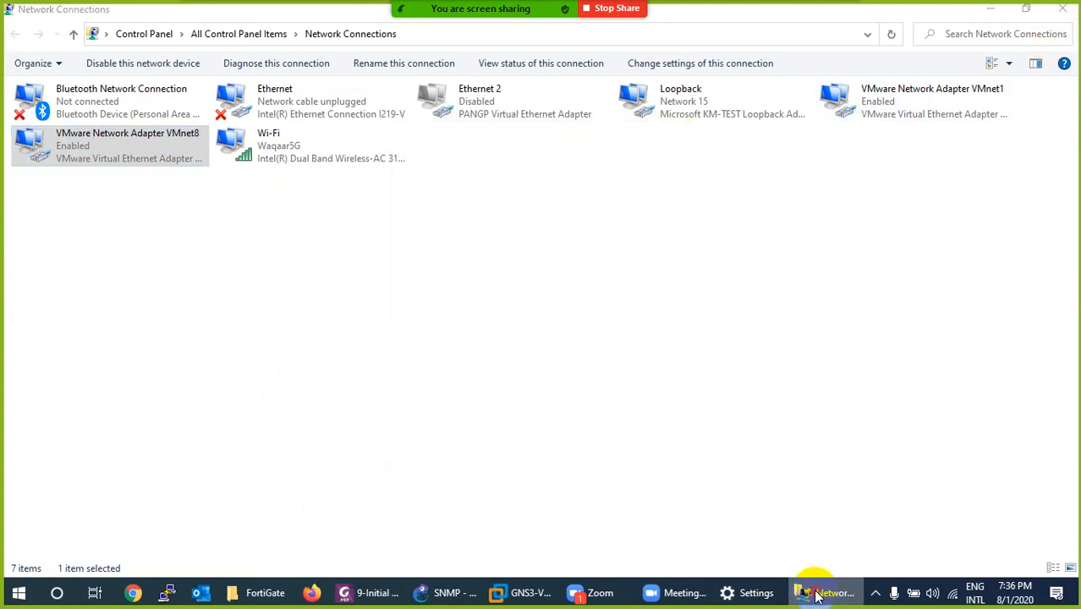
# Close the Settings window and shift the 192.168.114.0/24 note slightly toward FG1 in the GNS3 topology
pyautogui.click(751, 592)
pyautogui.click(1063, 15)
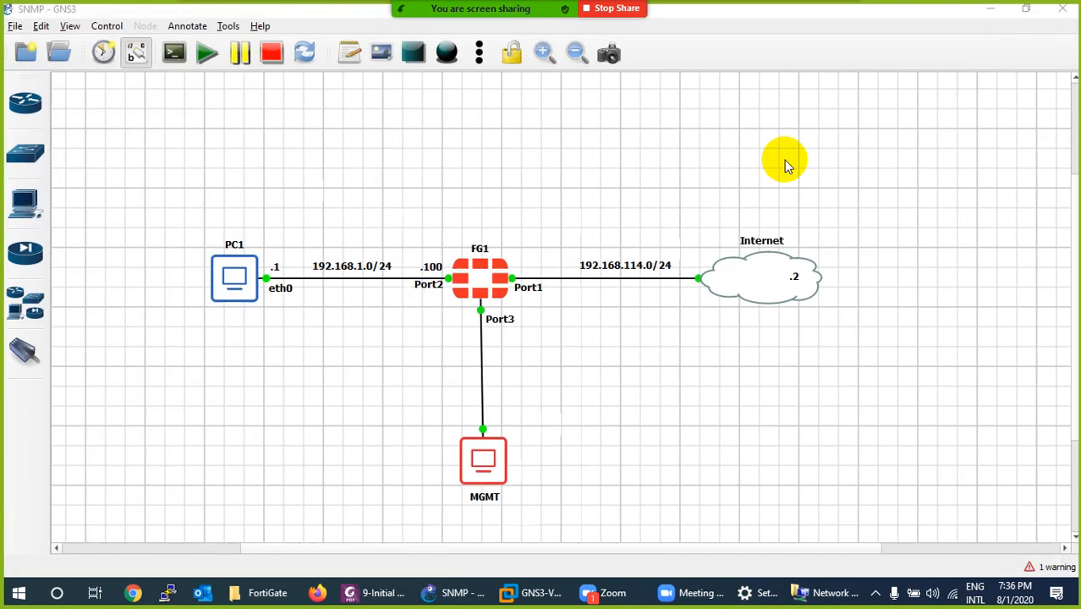
pyautogui.click(611, 264)
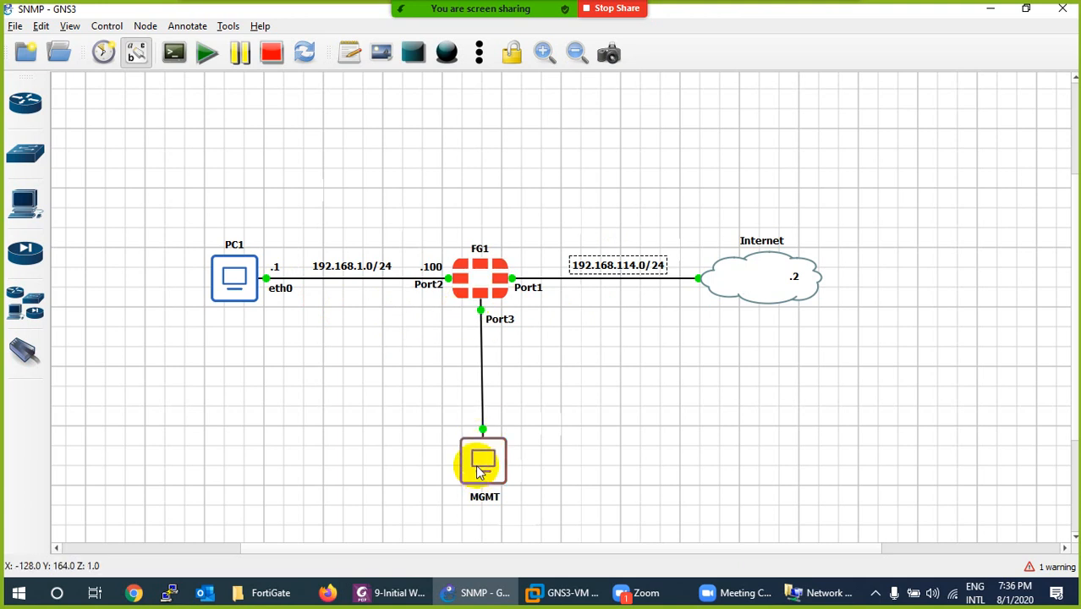
# Give the Windows Loopback adapter static IPv4 address 192.168.3.1, subnet mask 255.255.255.0 and default gateway 192.168.3.100, and apply it
pyautogui.click(812, 596)
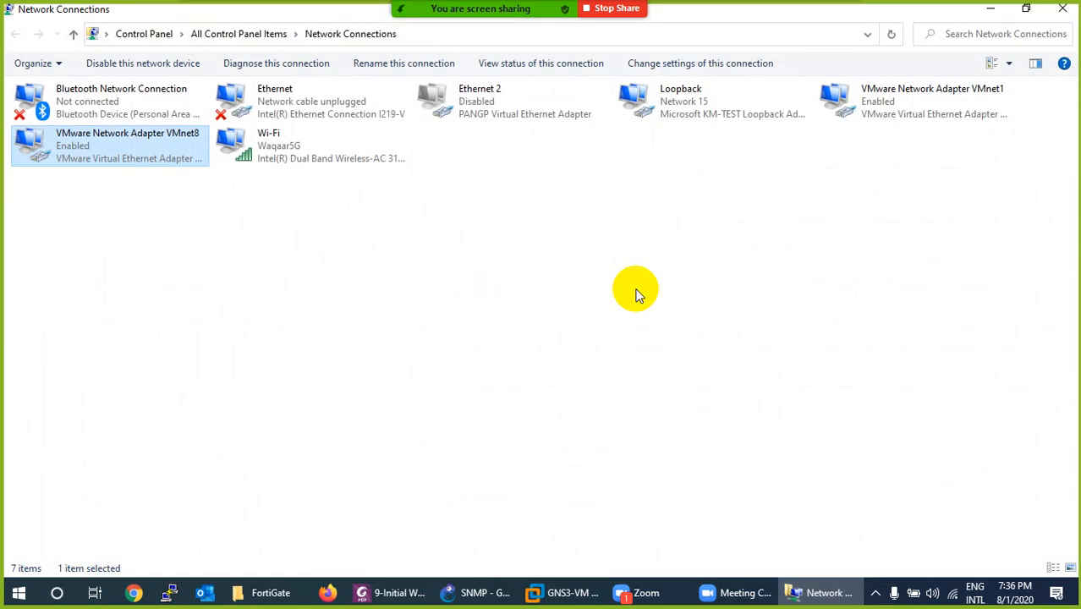
pyautogui.doubleClick(676, 109)
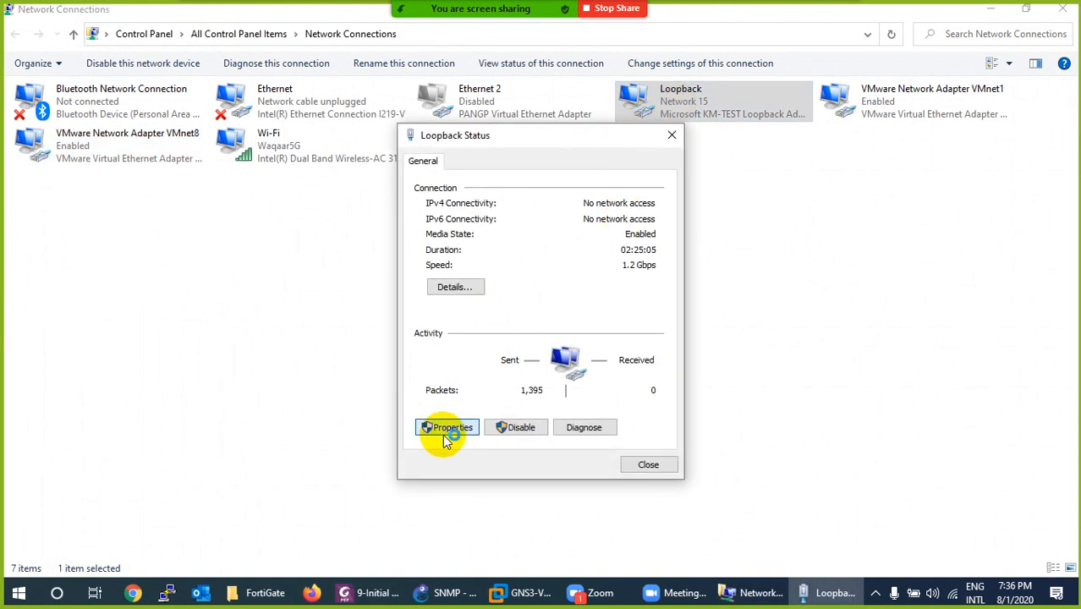
pyautogui.click(450, 428)
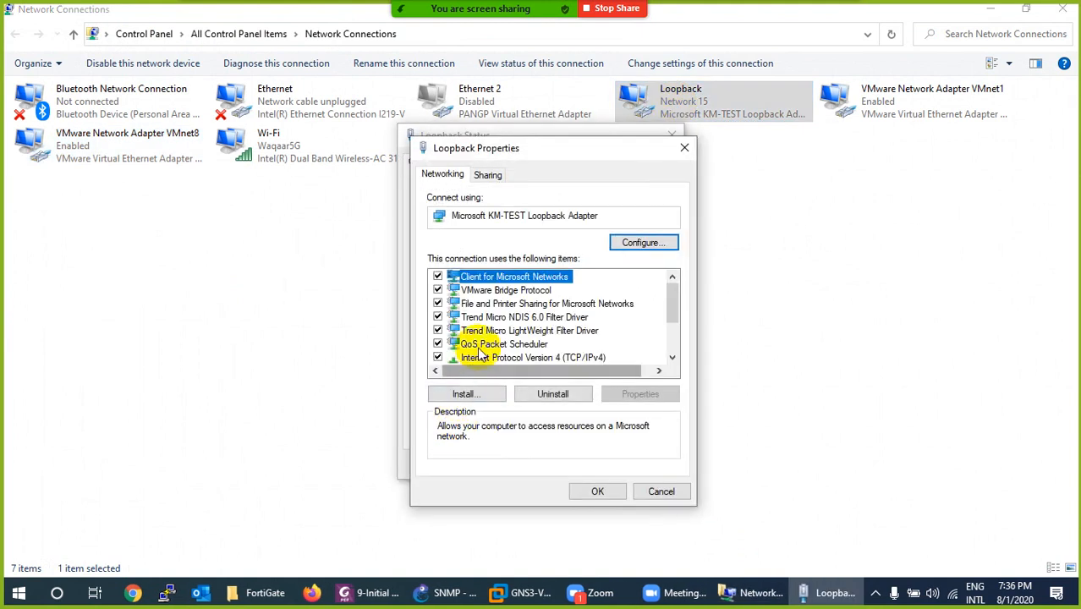
pyautogui.doubleClick(484, 359)
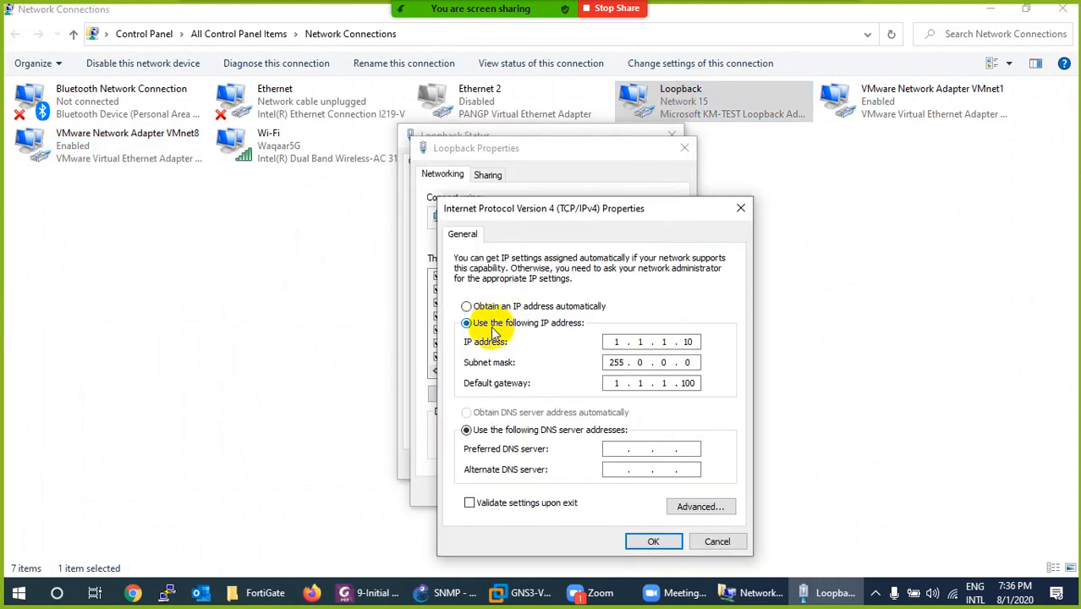
pyautogui.click(478, 307)
pyautogui.click(467, 324)
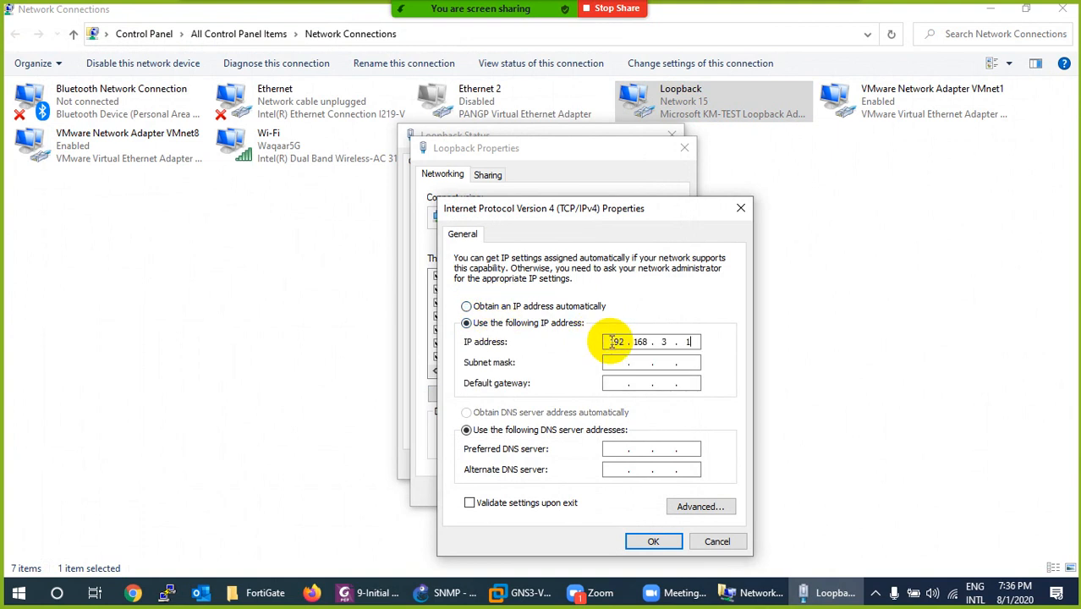
pyautogui.click(615, 364)
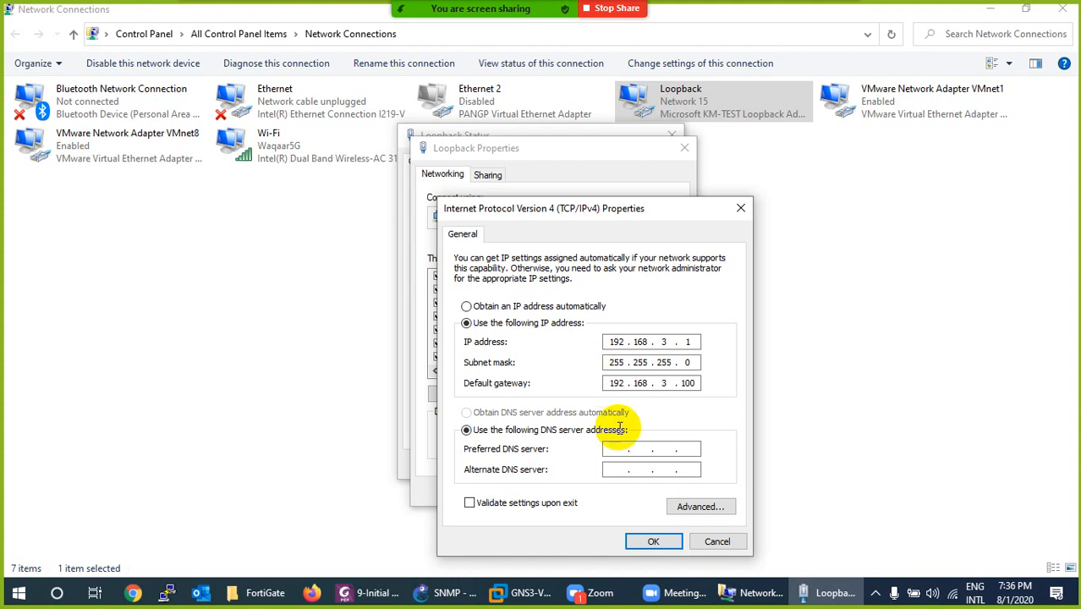
pyautogui.click(642, 543)
pyautogui.click(601, 492)
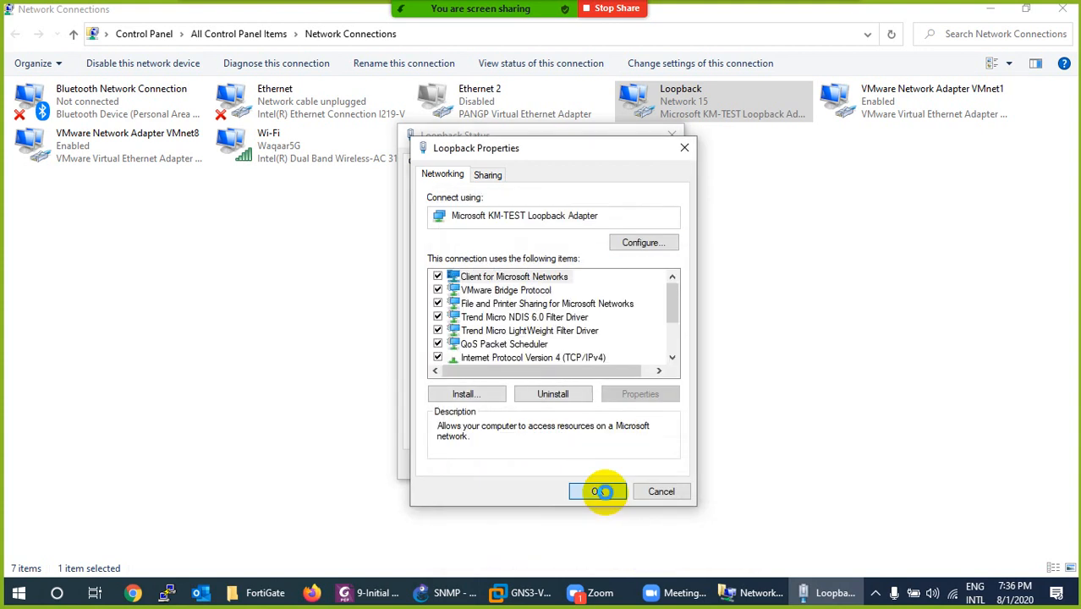
pyautogui.click(642, 463)
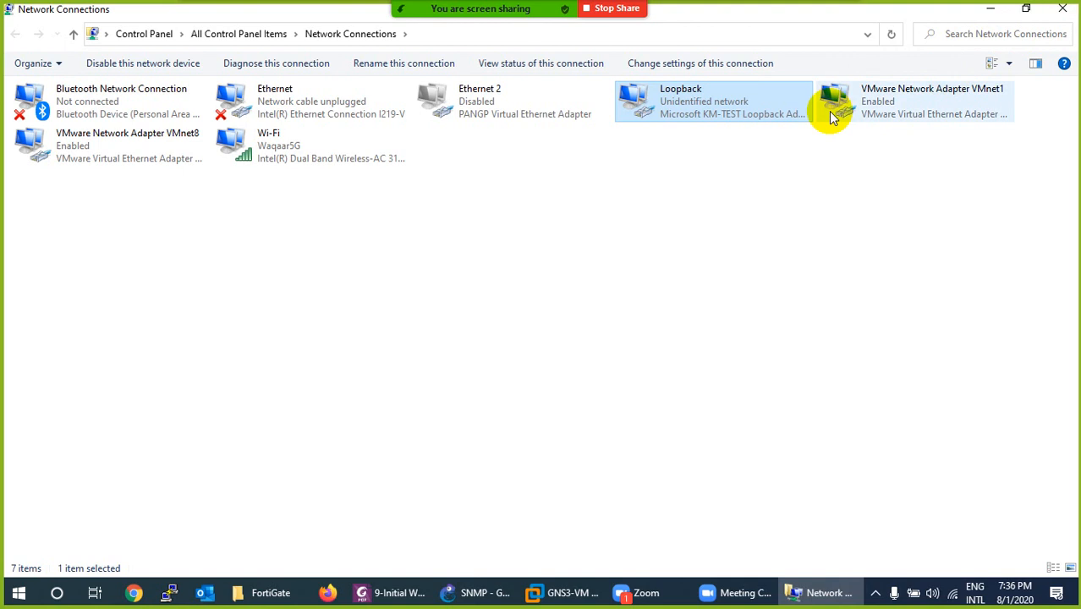
pyautogui.click(895, 110)
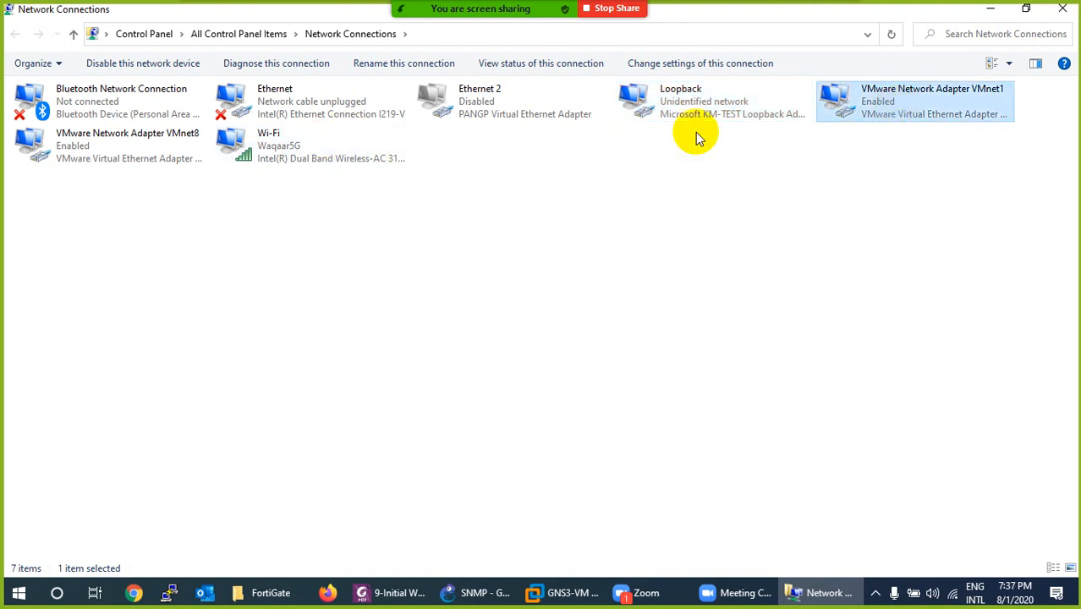
# Close the network connections and review the MGMT node's available Ethernet interfaces in its GNS3 configuration, leaving it without changes
pyautogui.click(1066, 13)
pyautogui.rightClick(484, 475)
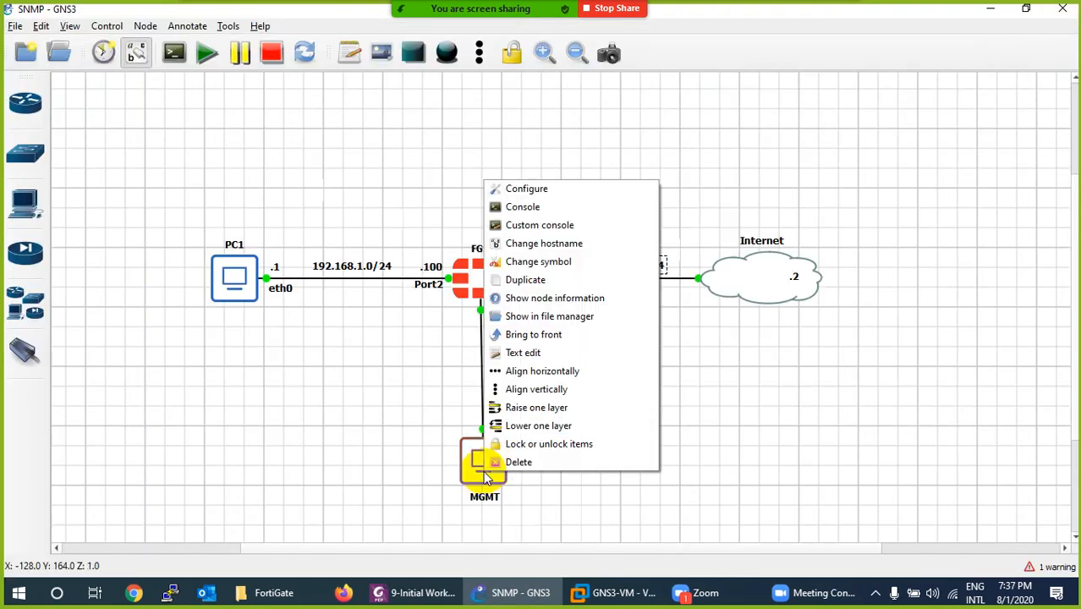
pyautogui.click(511, 189)
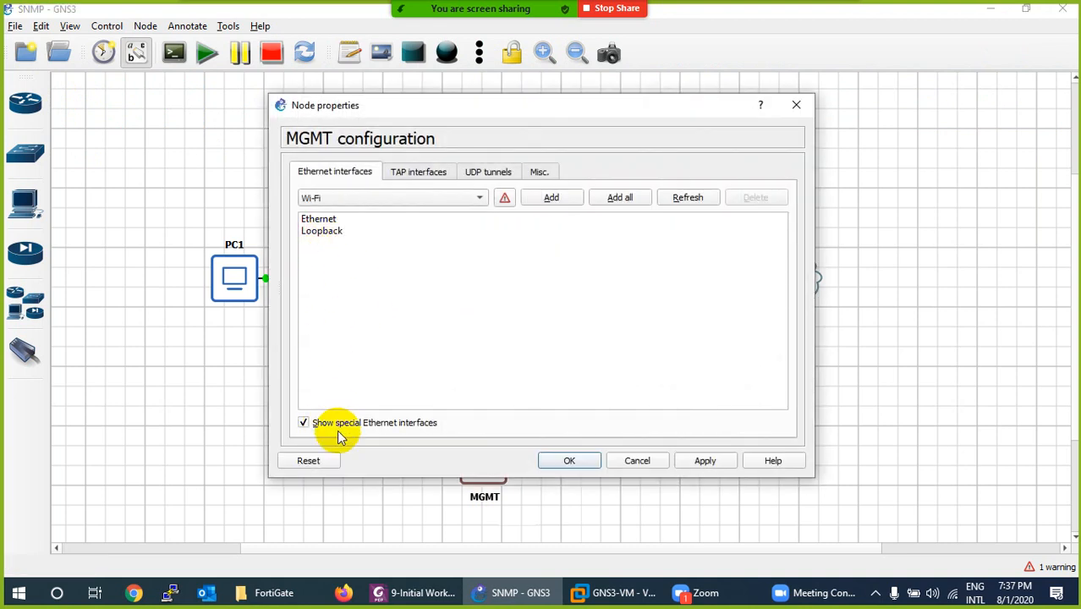
pyautogui.click(360, 200)
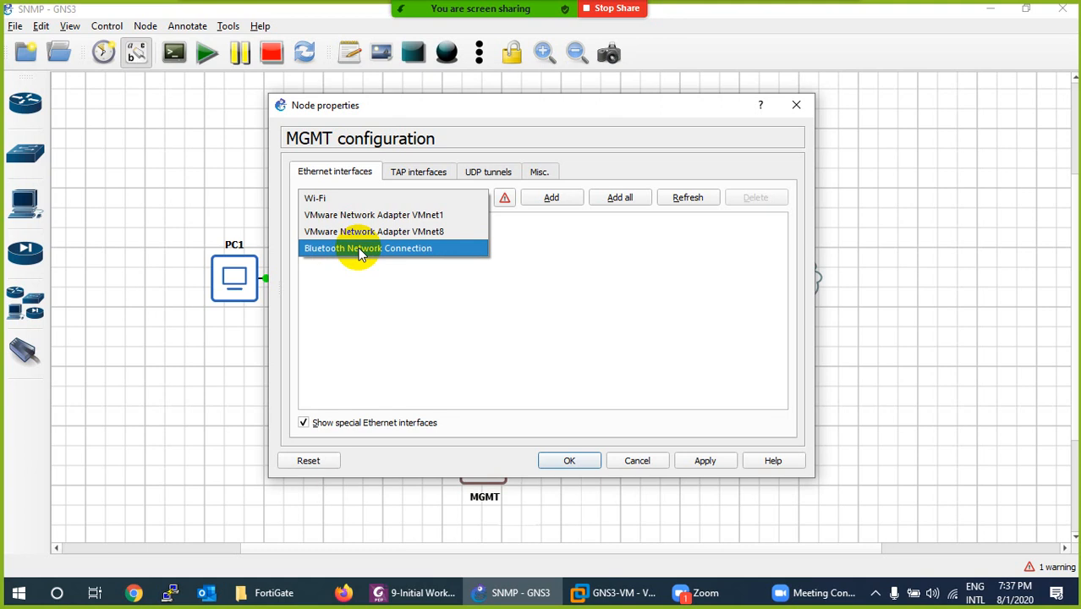
pyautogui.click(633, 461)
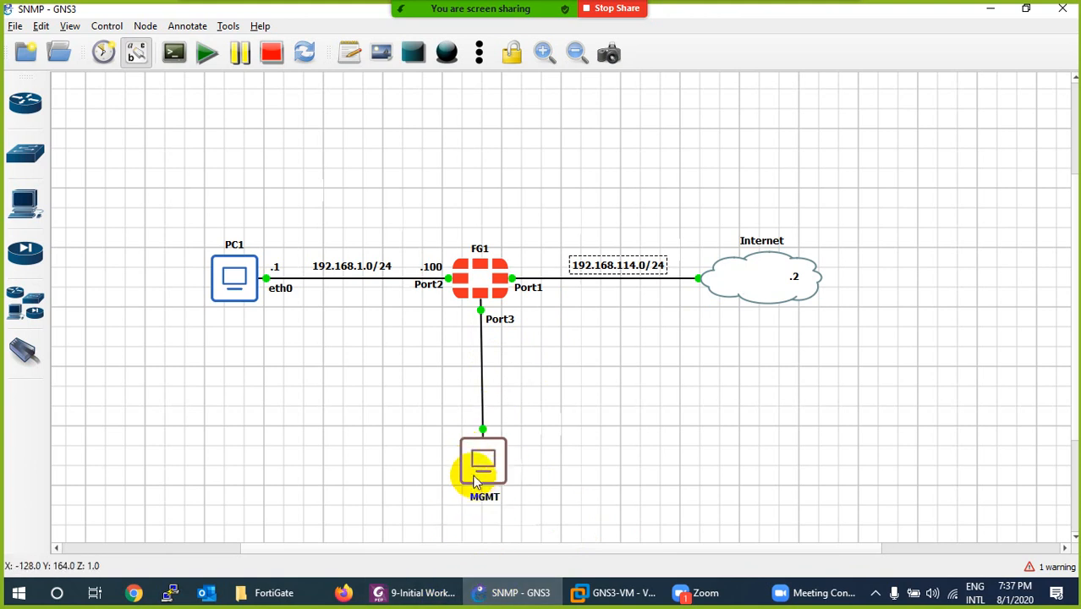
# Add the text note 192.168.3.1 to the topology and place it directly beneath the MGMT label
pyautogui.click(352, 66)
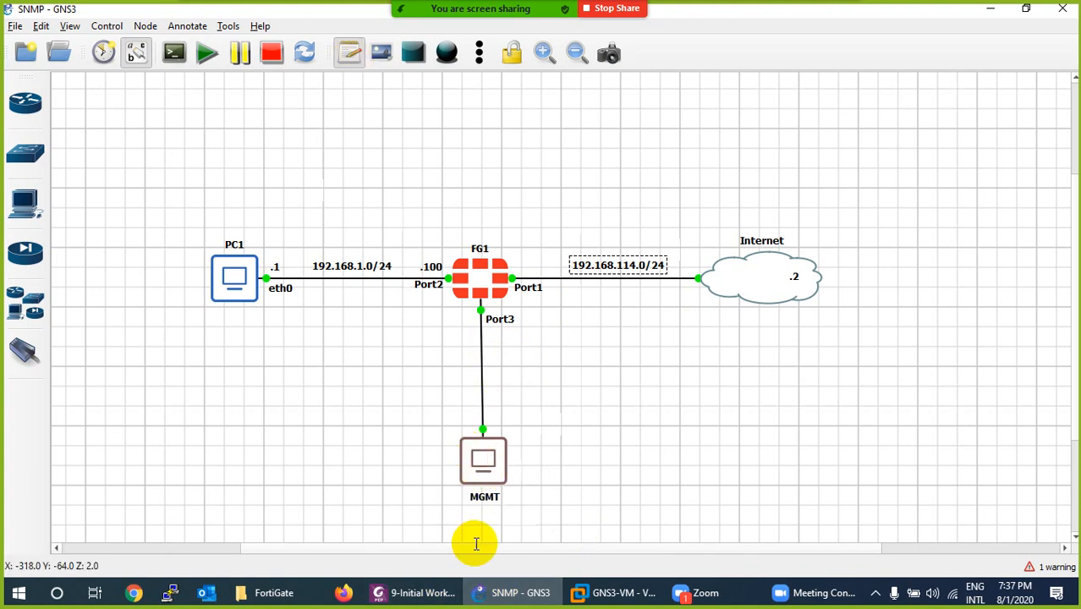
pyautogui.click(461, 516)
pyautogui.write('192.168.3.1')
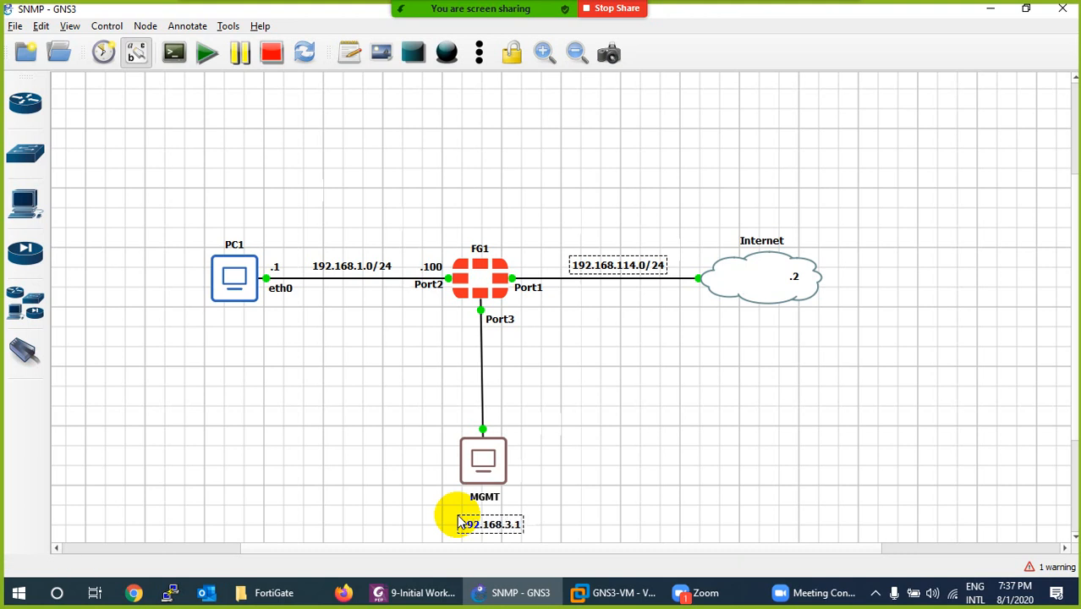
pyautogui.click(534, 490)
pyautogui.moveTo(492, 523); pyautogui.dragTo(490, 512)
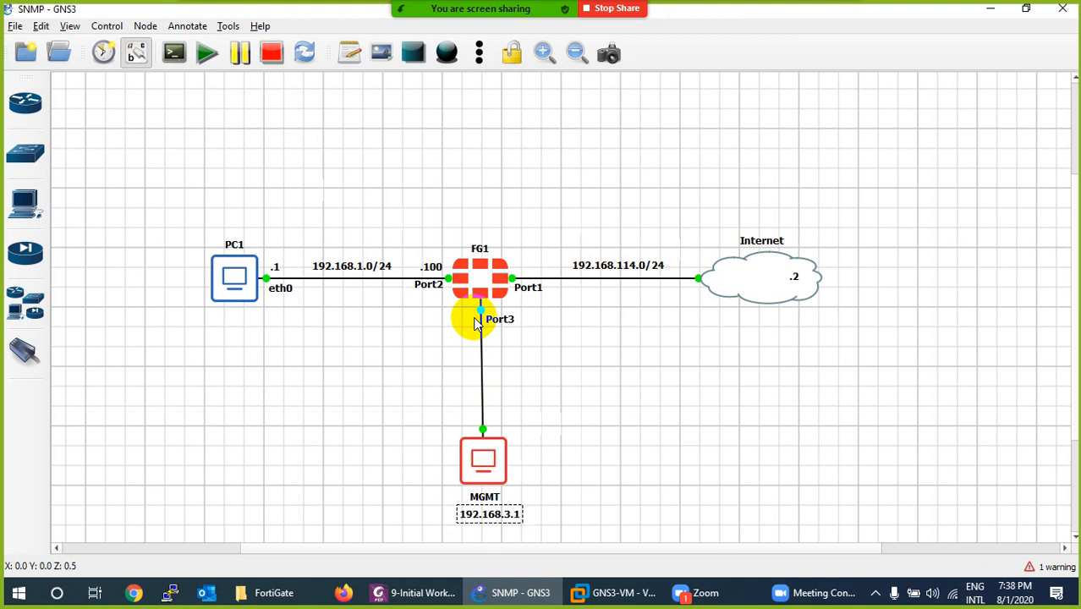
# Open FG1's console and log in as admin with a blank password
pyautogui.rightClick(493, 275)
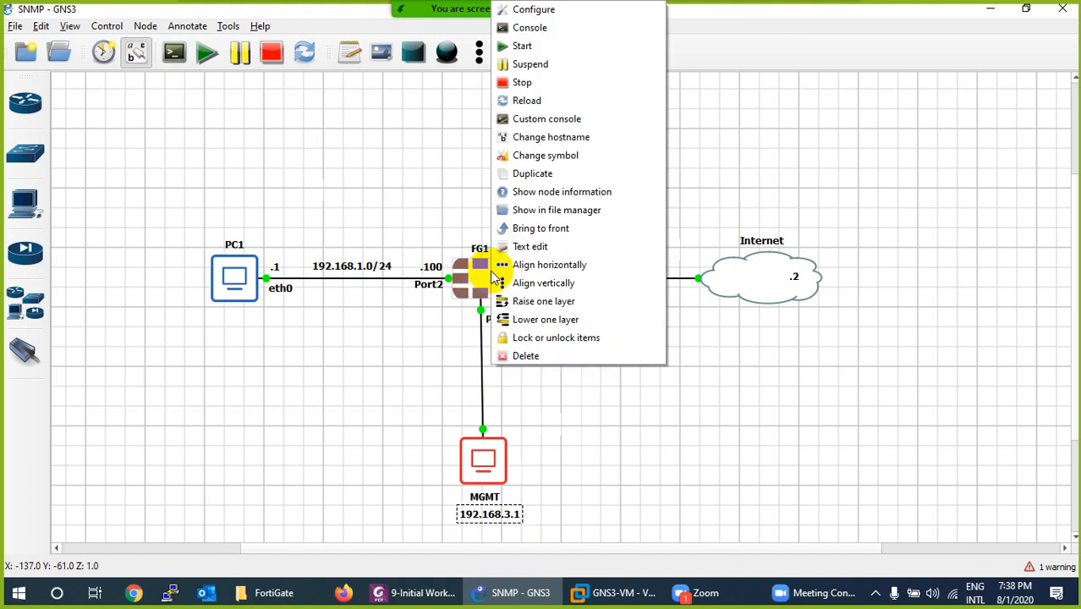
pyautogui.click(533, 29)
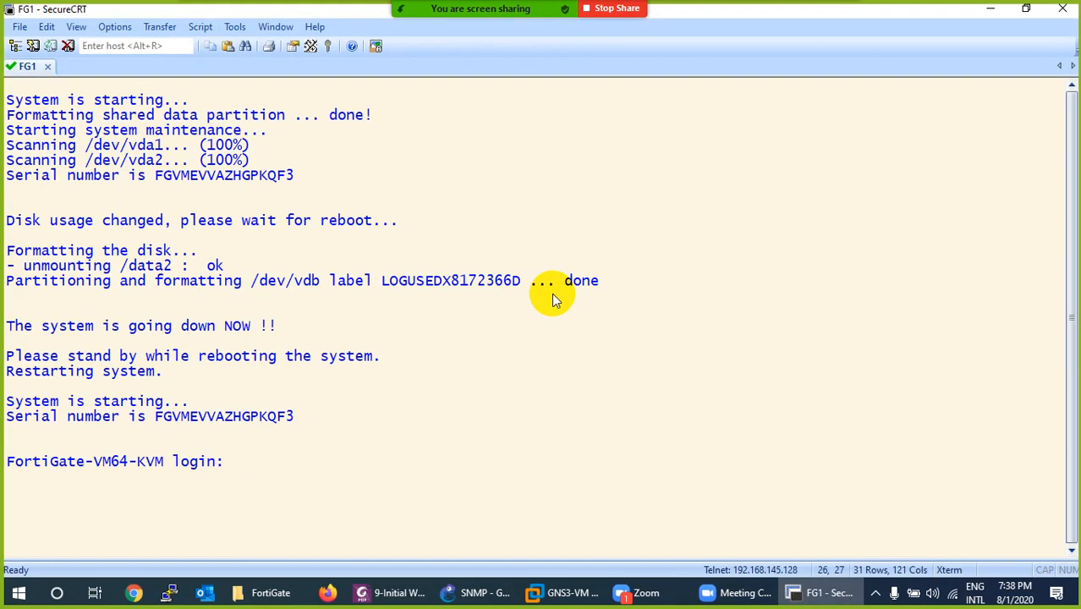
pyautogui.press('Return')
pyautogui.write('admin')
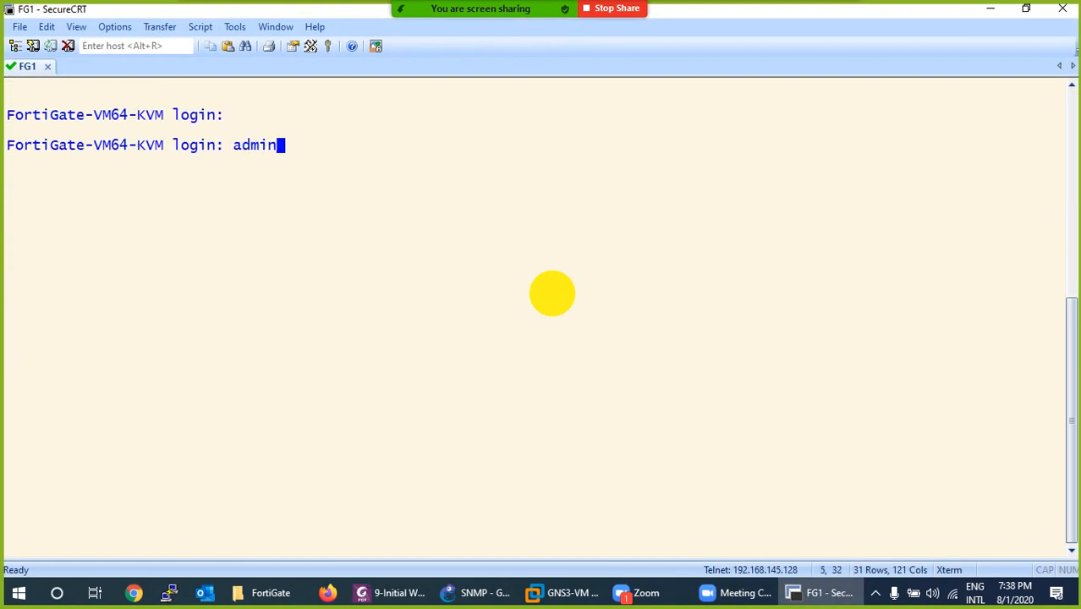
pyautogui.press('Return')
pyautogui.press('Return')
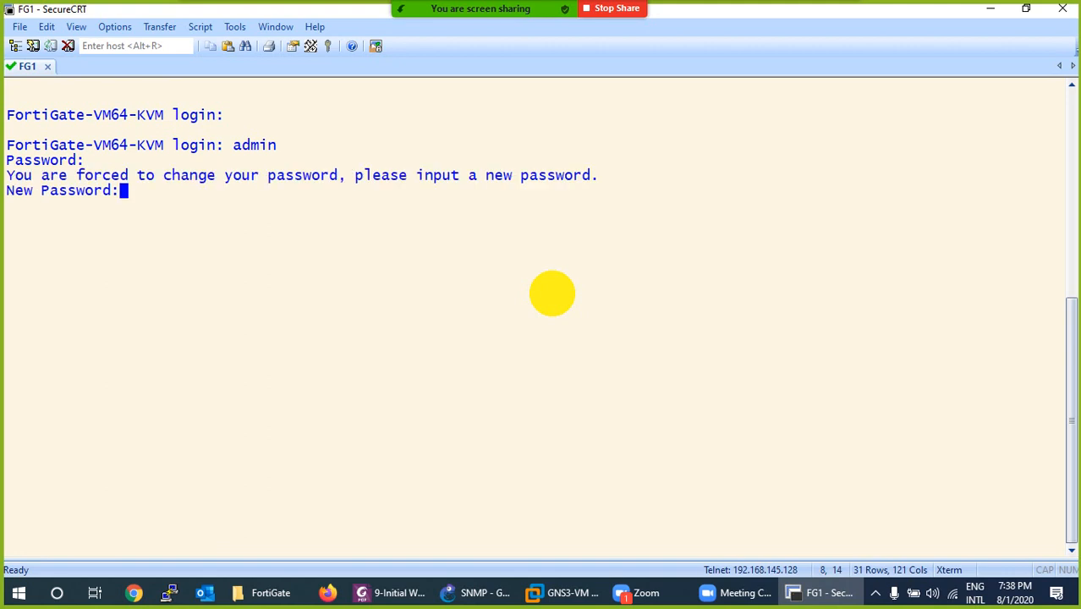
# Enter and confirm a new admin password, and clear the console screen to a fresh prompt
pyautogui.write('***')
pyautogui.press('Return')
pyautogui.write('***')
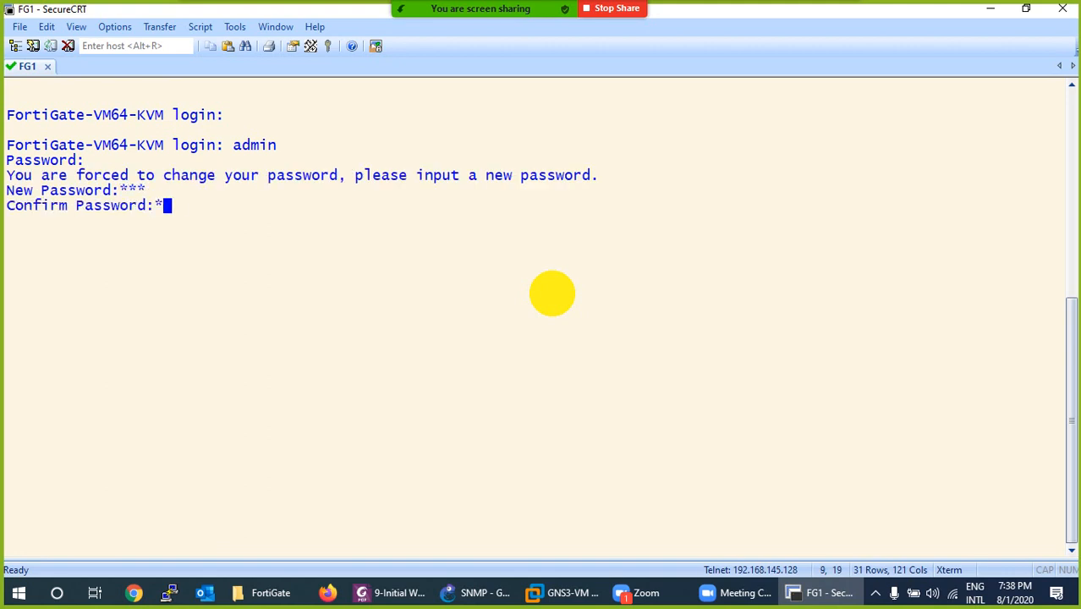
pyautogui.press('Return')
pyautogui.hotkey('ctrl', 'l')
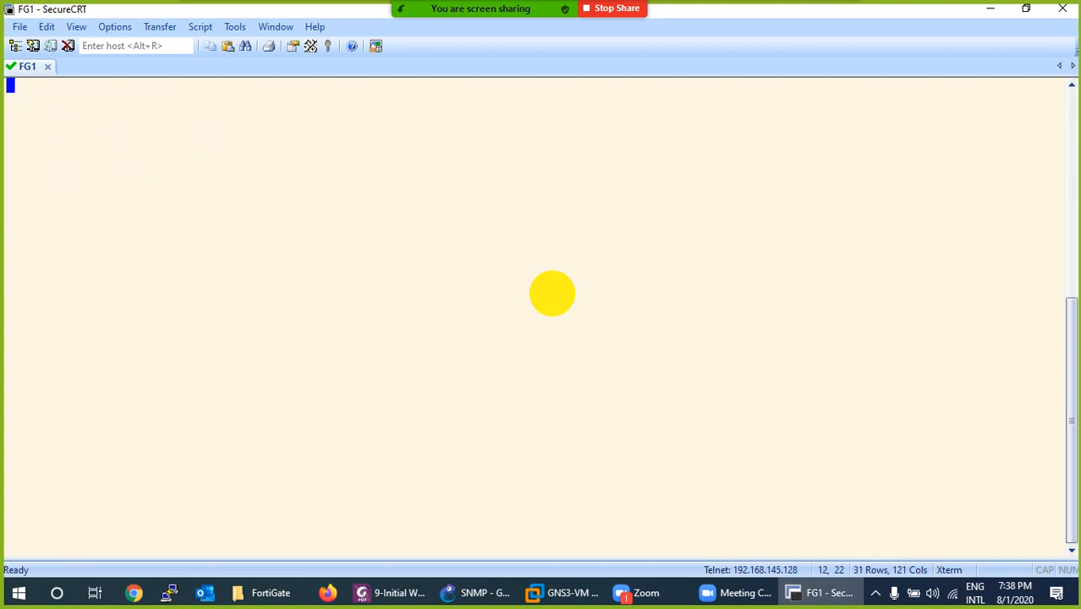
pyautogui.press('Return')
pyautogui.press('Return')
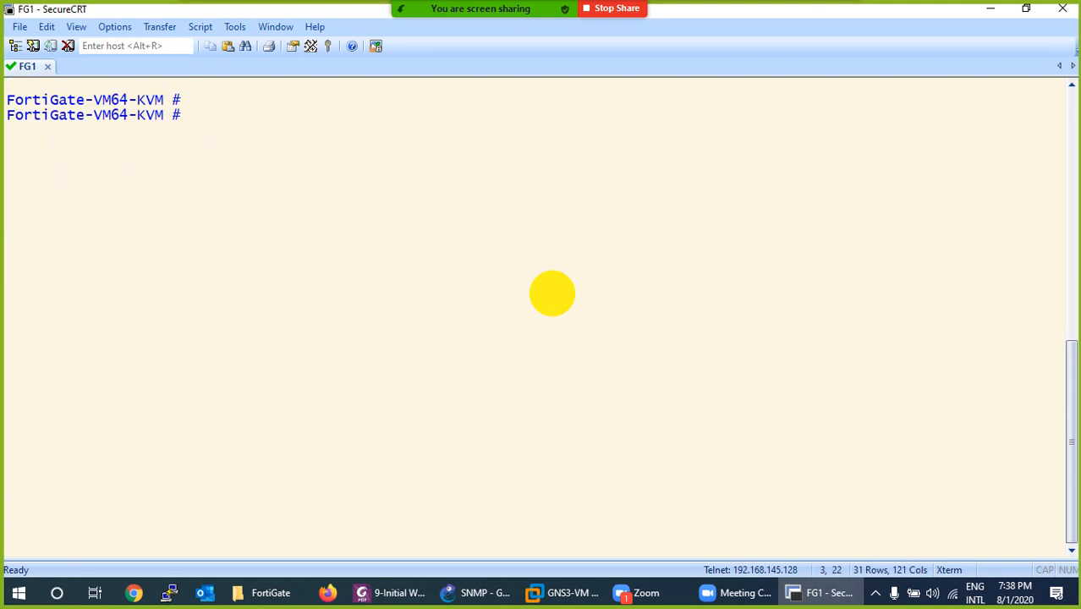
# List the firewall's ports using the inline help for show system interface, examine port1 and port3, and clear the unfinished command
pyautogui.write('show sy')
pyautogui.press('Tab')
pyautogui.write('in')
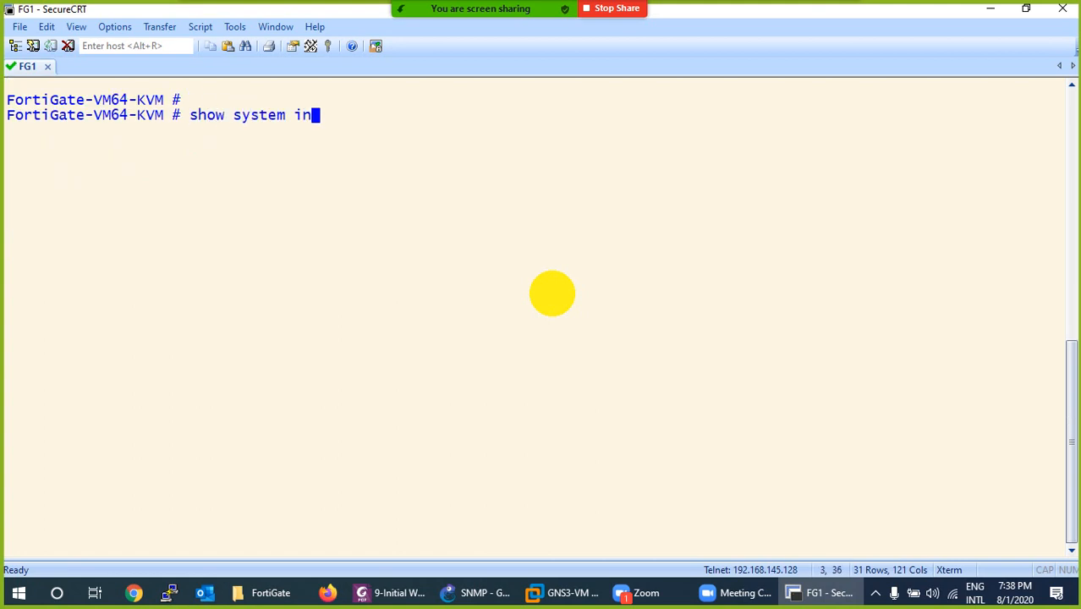
pyautogui.press('Tab')
pyautogui.press('?')
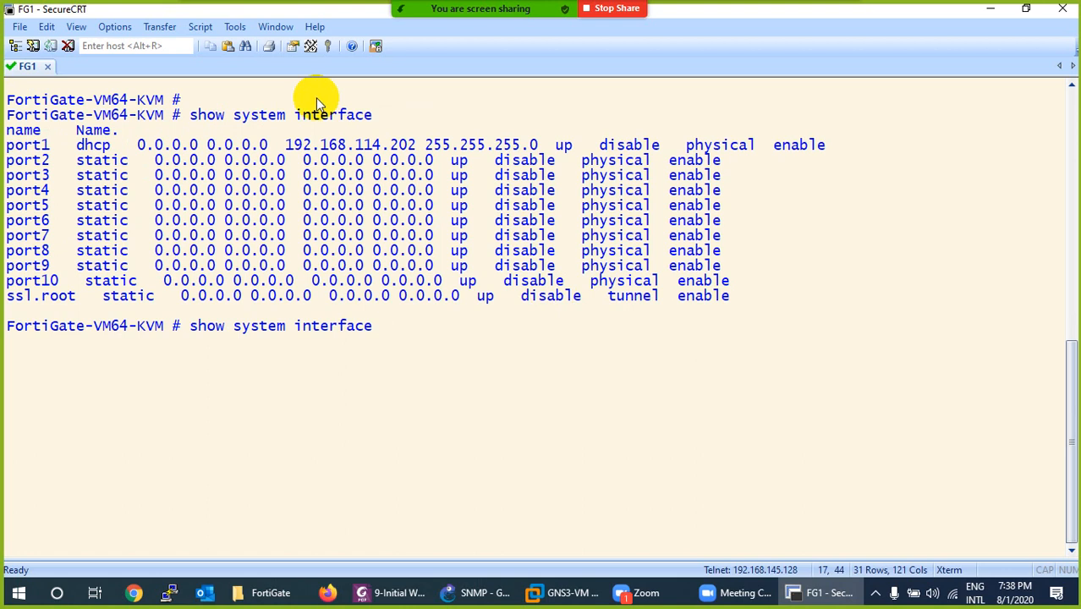
pyautogui.moveTo(410, 144); pyautogui.dragTo(292, 151)
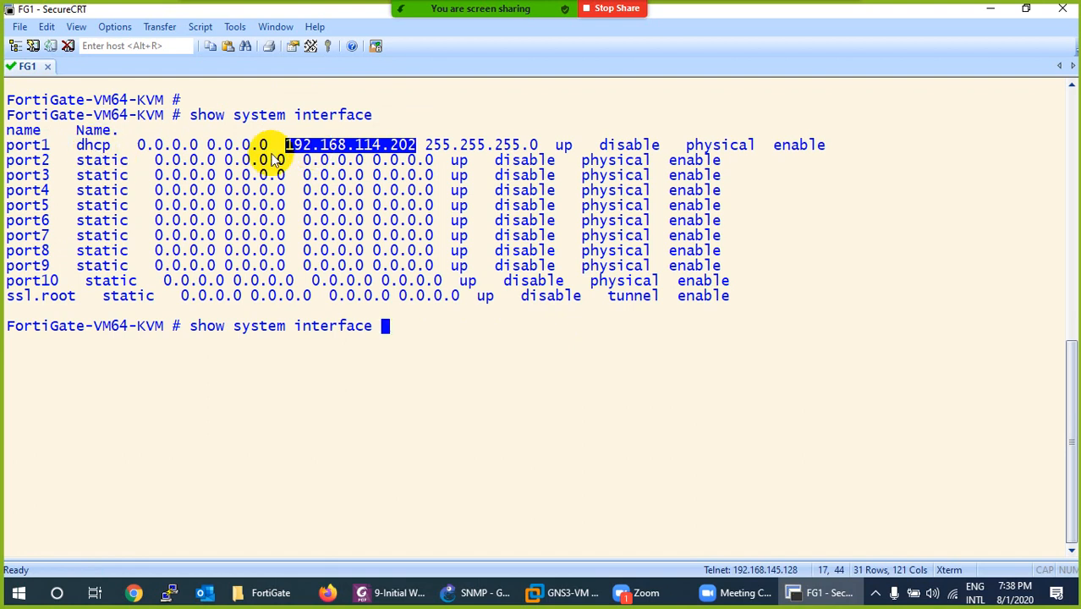
pyautogui.moveTo(14, 175); pyautogui.dragTo(428, 182)
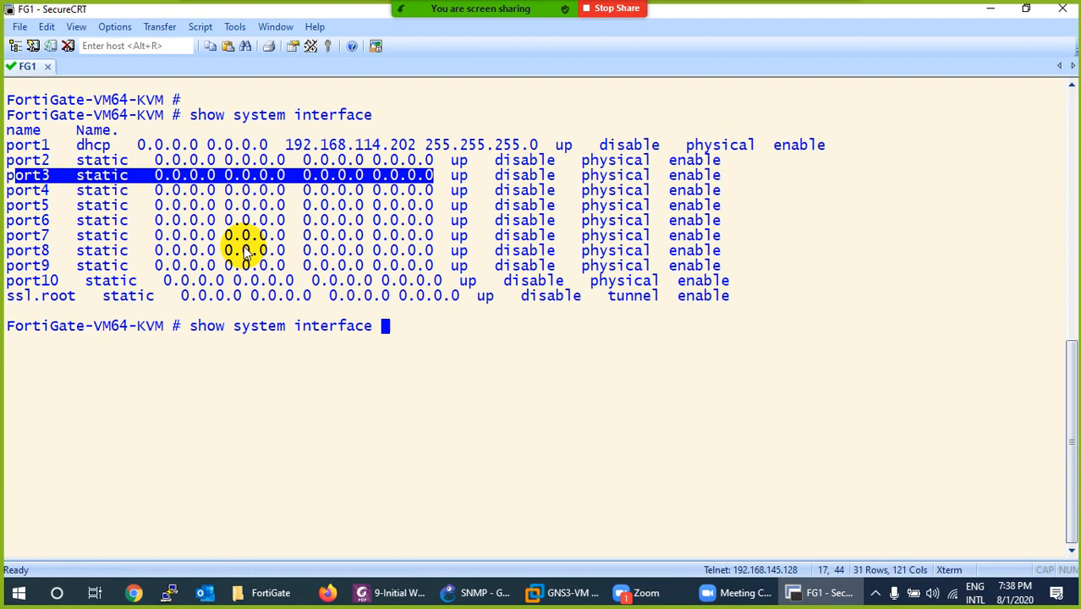
pyautogui.press('BackSpace')
pyautogui.press('BackSpace')
pyautogui.press('BackSpace')
pyautogui.press('BackSpace')
pyautogui.press('BackSpace')
pyautogui.press('BackSpace')
pyautogui.press('BackSpace')
pyautogui.press('BackSpace')
pyautogui.press('BackSpace')
pyautogui.press('BackSpace')
pyautogui.press('BackSpace')
pyautogui.press('BackSpace')
pyautogui.press('BackSpace')
pyautogui.press('BackSpace')
pyautogui.press('BackSpace')
pyautogui.press('BackSpace')
pyautogui.press('BackSpace')
pyautogui.press('BackSpace')
pyautogui.press('BackSpace')
pyautogui.press('BackSpace')
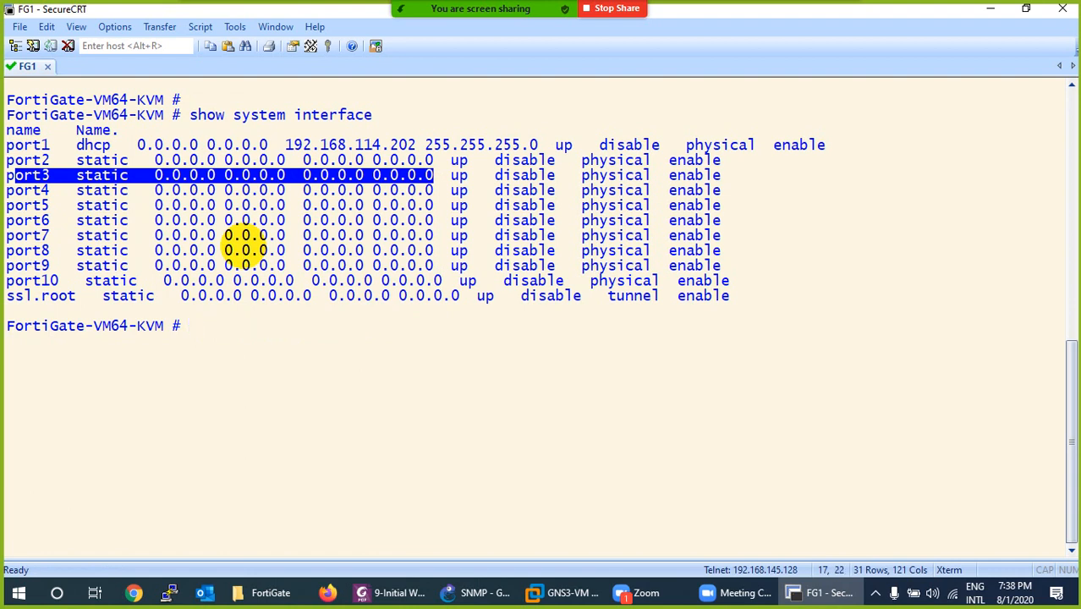
# Enter interface configuration mode with config system interface
pyautogui.write('config system ')
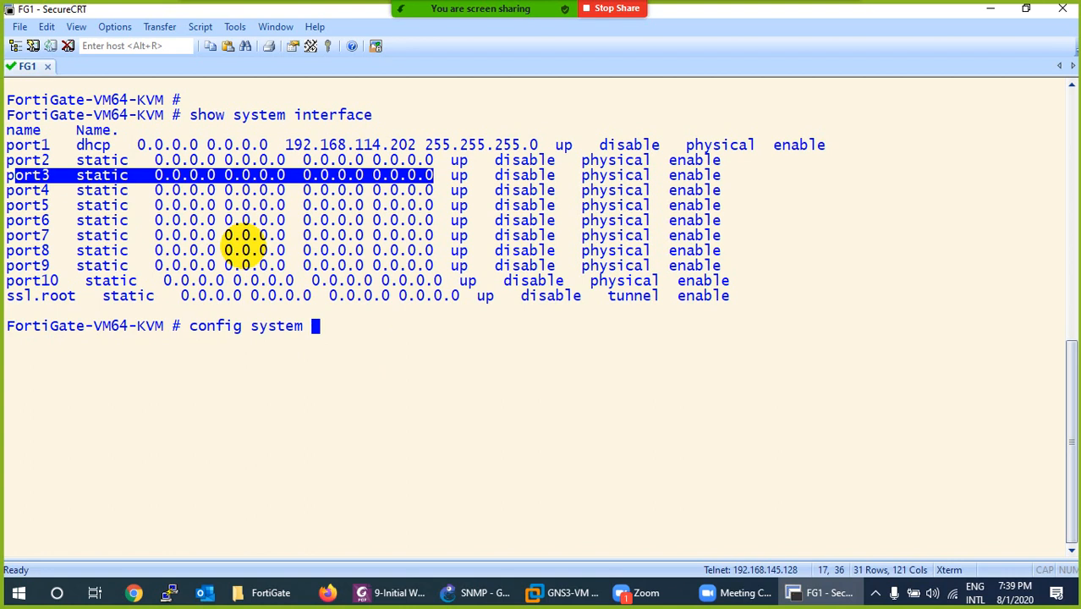
pyautogui.write('interface')
pyautogui.press('Return')
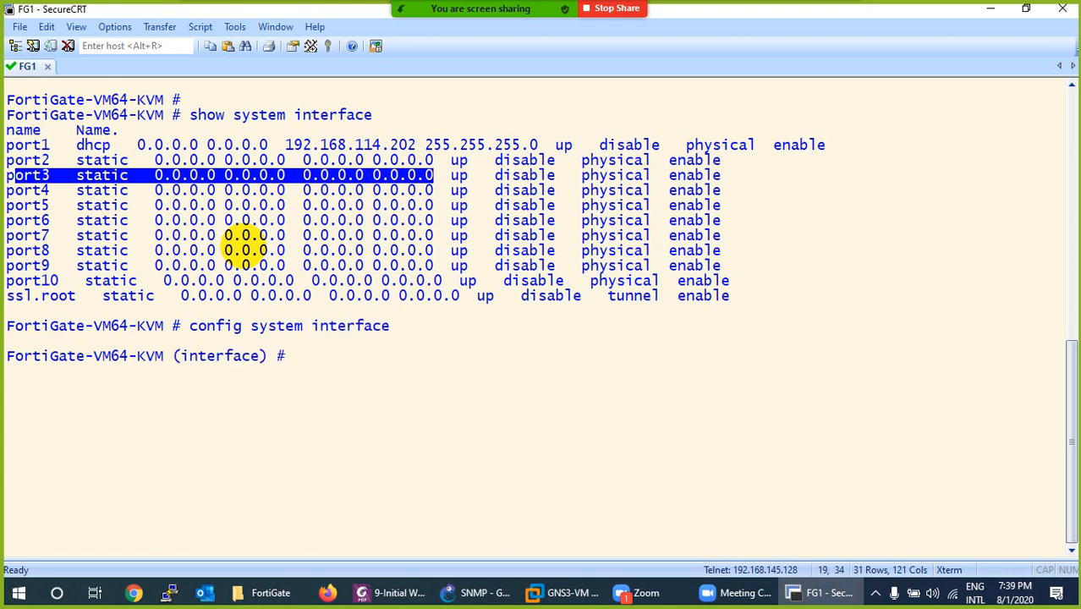
pyautogui.moveTo(264, 356); pyautogui.dragTo(223, 356)
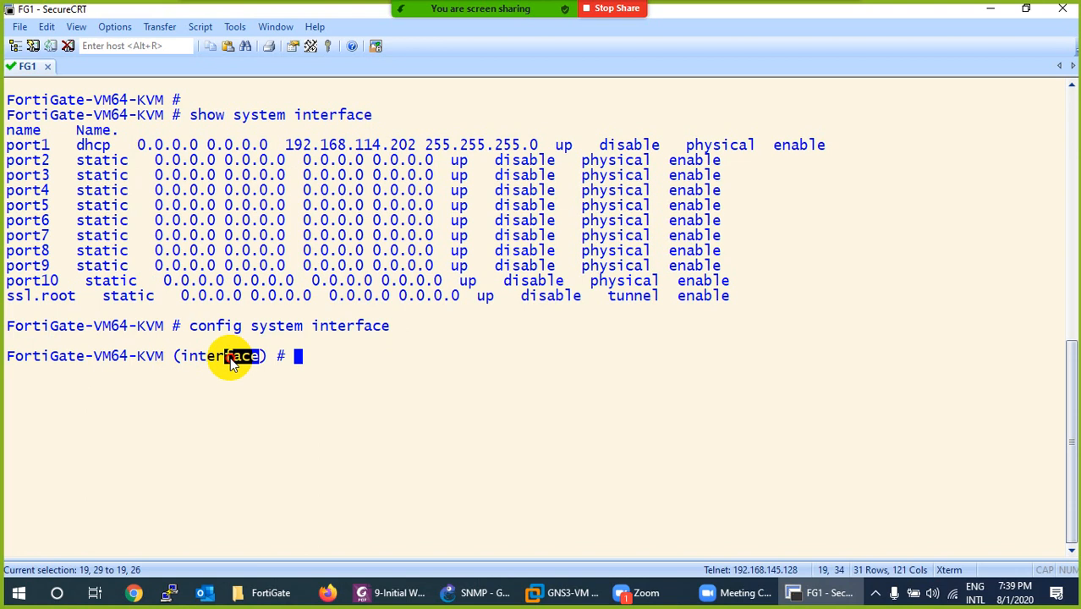
# Check the MGMT connection in the GNS3 topology, return to the FG1 console and open port3 for editing
pyautogui.click(474, 593)
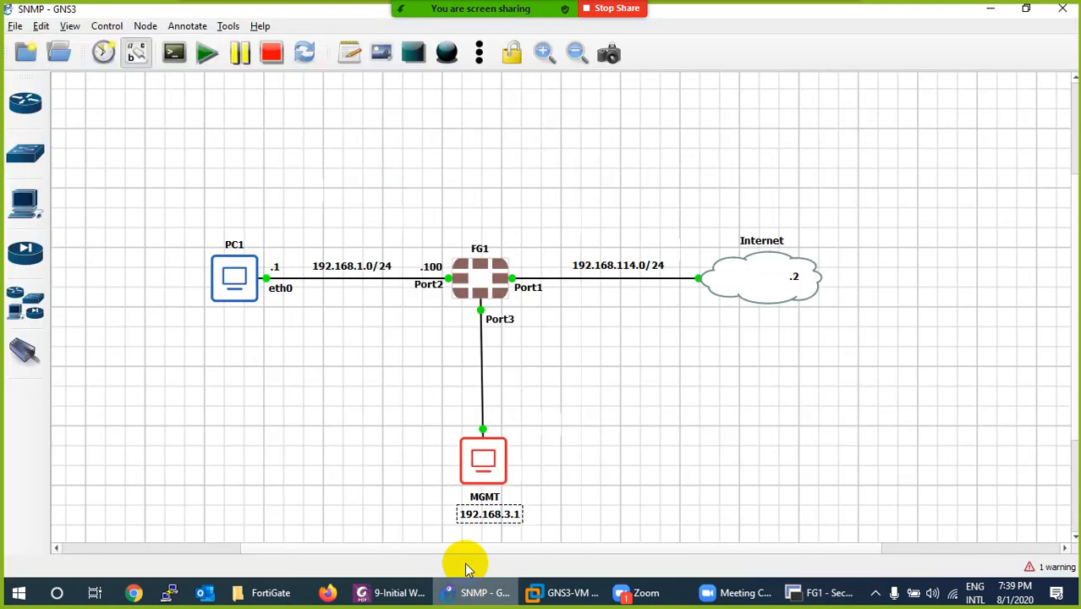
pyautogui.click(493, 516)
pyautogui.click(474, 593)
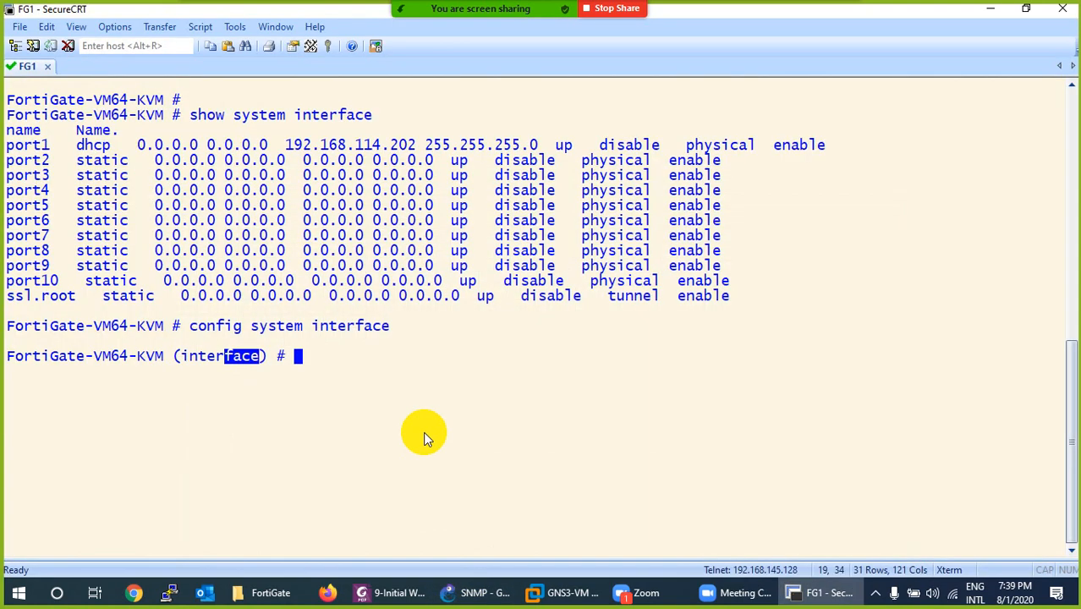
pyautogui.write('edit port1')
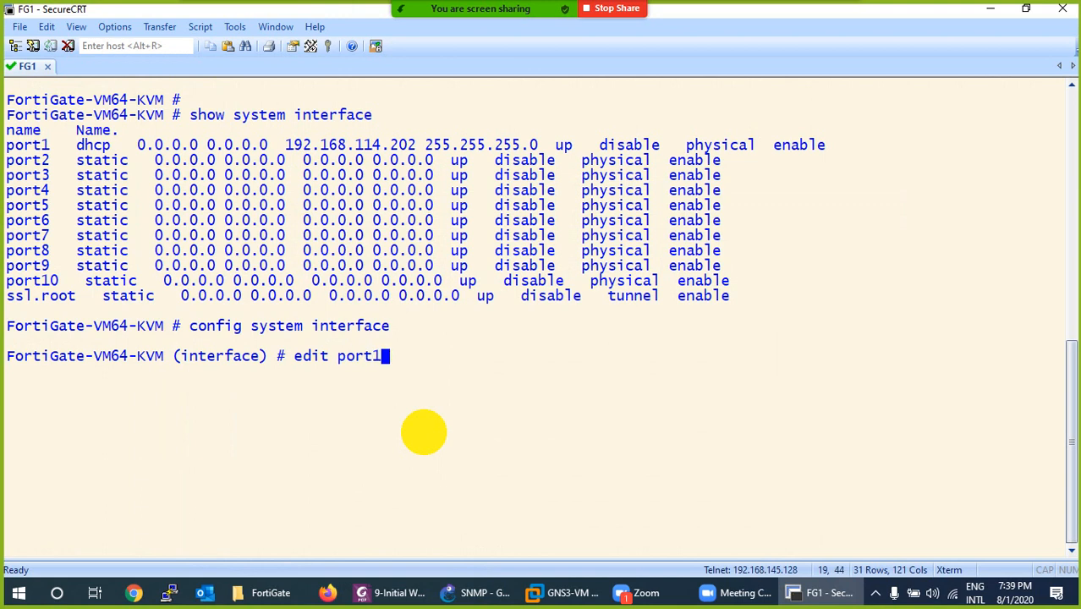
pyautogui.press('BackSpace')
pyautogui.write('2')
pyautogui.press('Return')
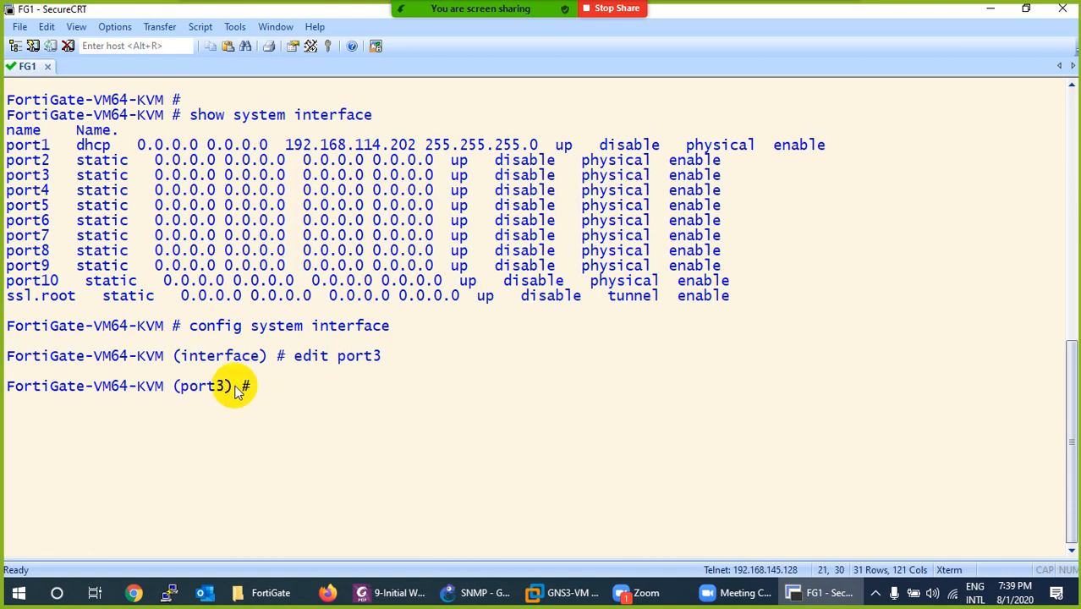
pyautogui.moveTo(234, 385); pyautogui.dragTo(198, 386)
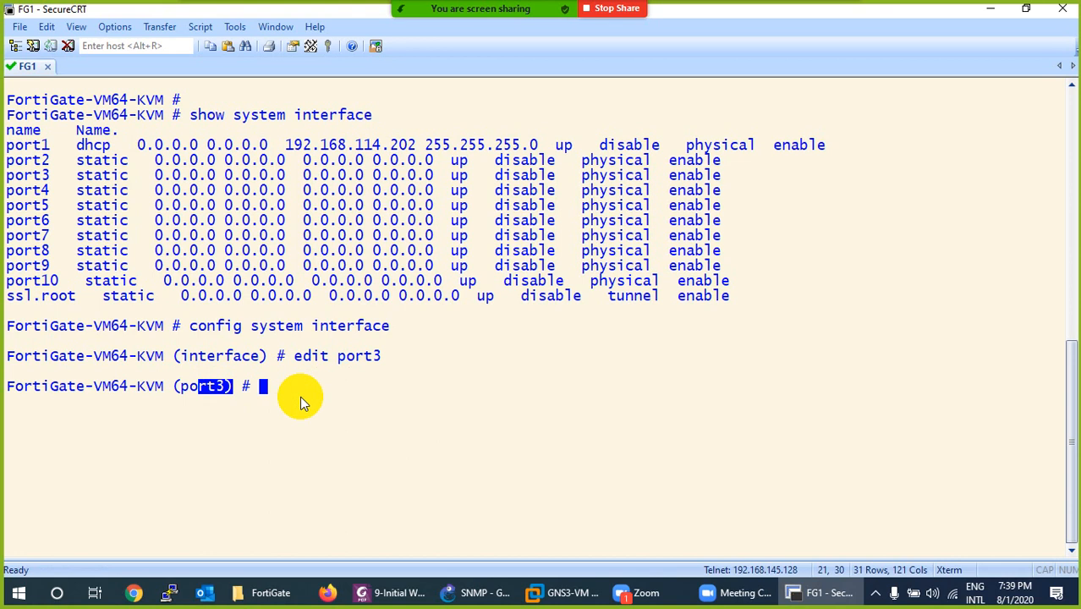
# Set port3's addressing mode to static
pyautogui.write('set mode static')
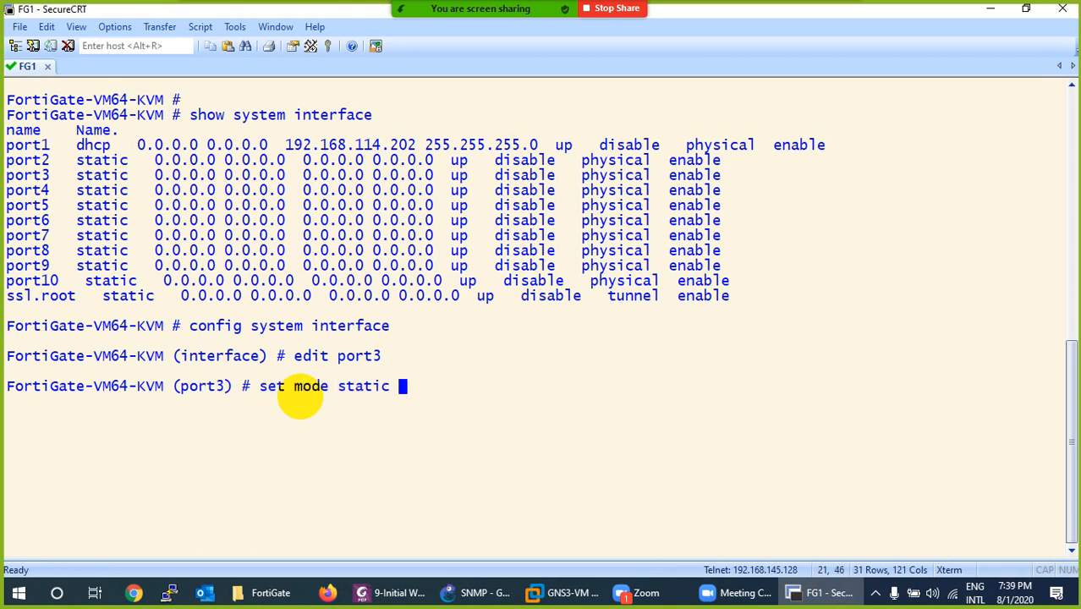
pyautogui.moveTo(111, 145); pyautogui.dragTo(84, 145)
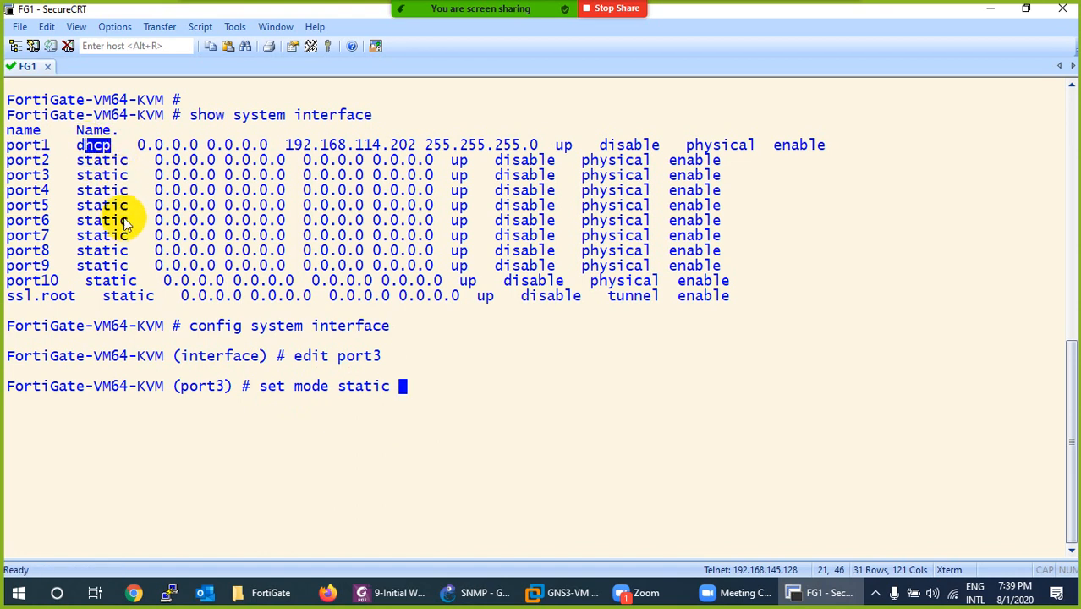
pyautogui.press('Return')
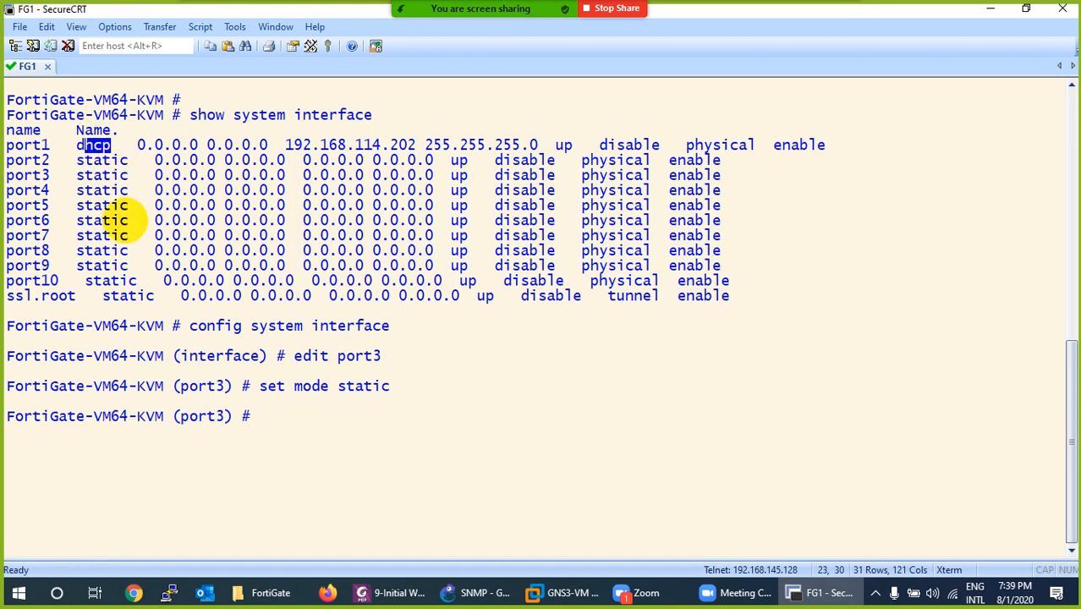
# Allow https, http, ssh, telnet and ping administrative access on port3 with set allowaccess
pyautogui.write('set allo')
pyautogui.press('Tab')
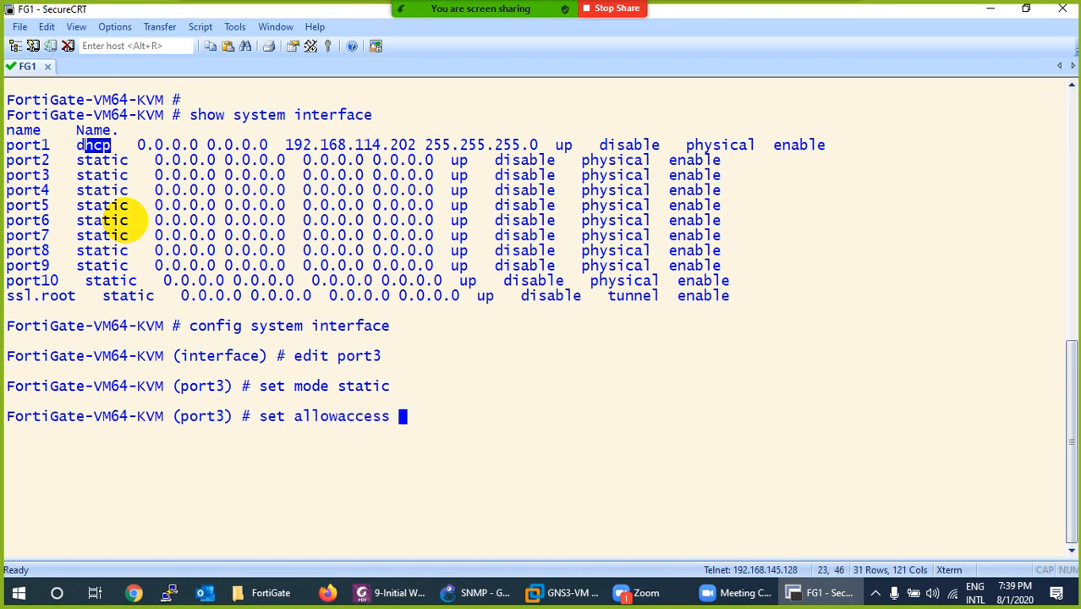
pyautogui.write('https')
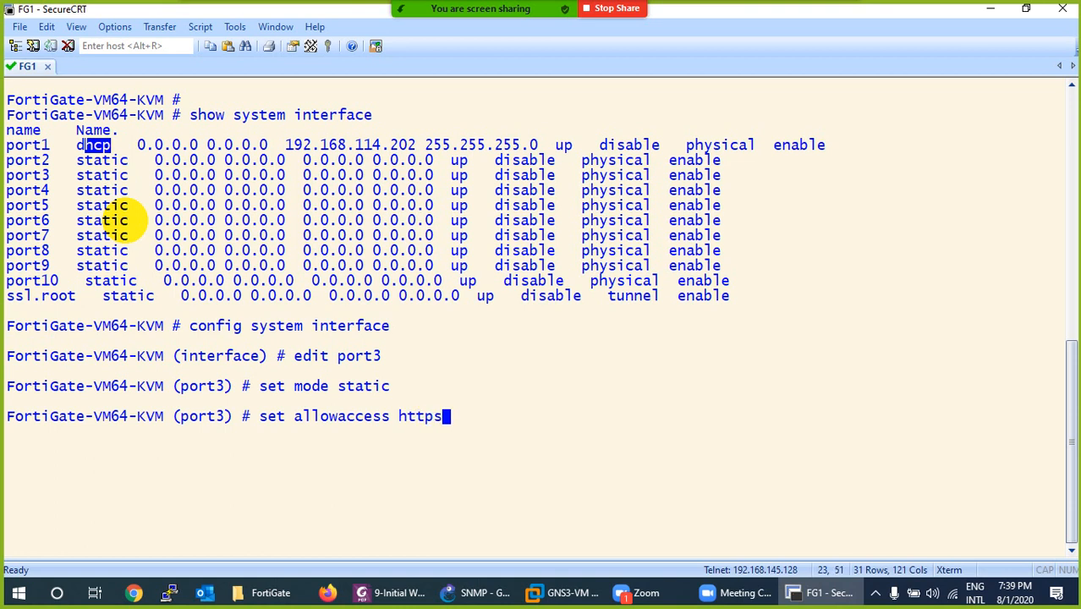
pyautogui.write(' http s')
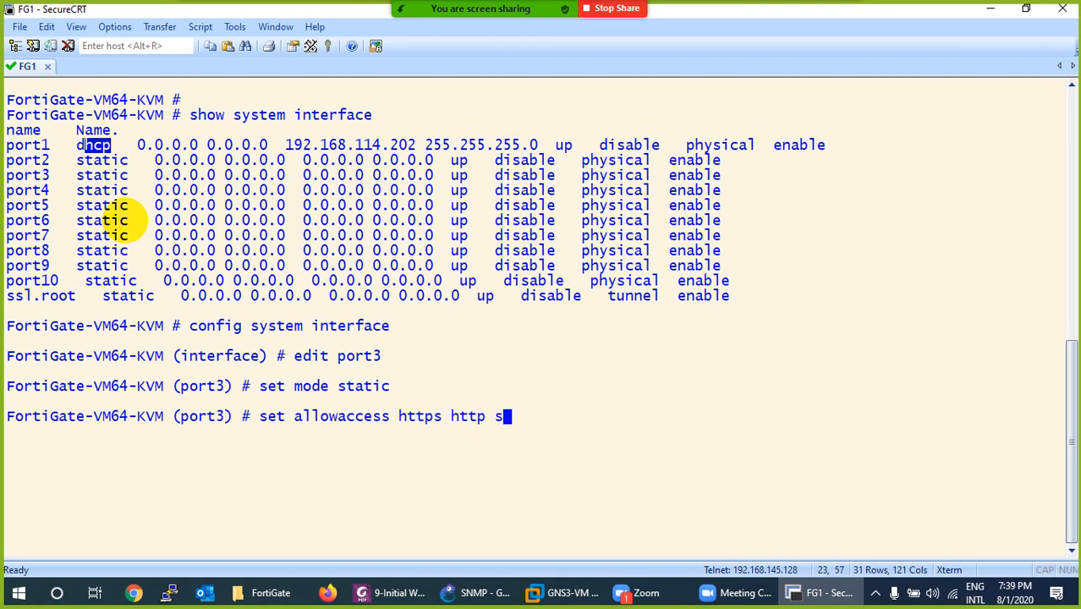
pyautogui.write('sh telnet ')
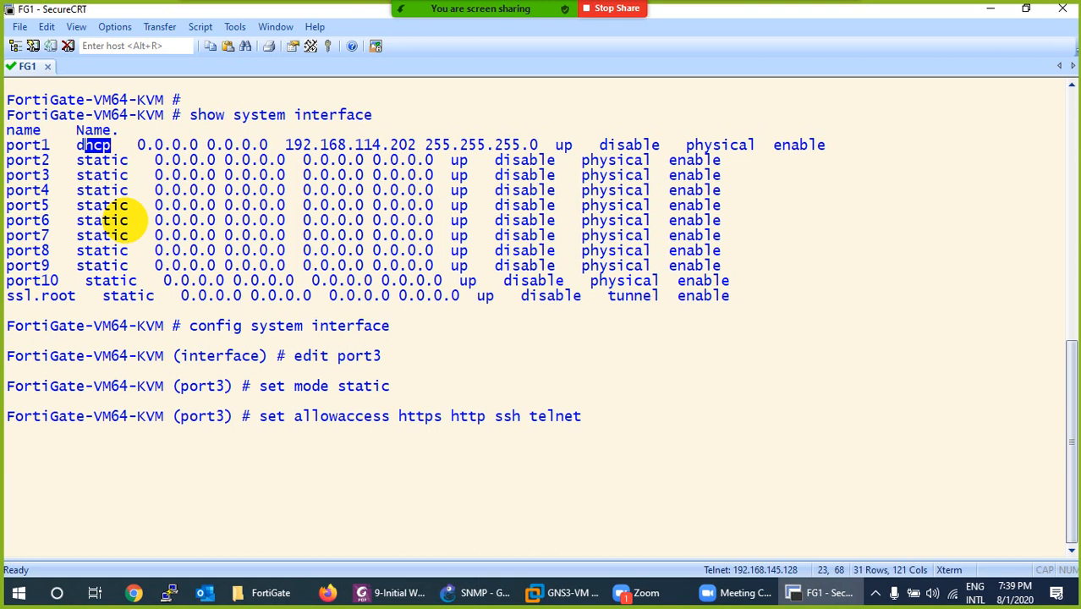
pyautogui.write('ping')
pyautogui.press('Return')
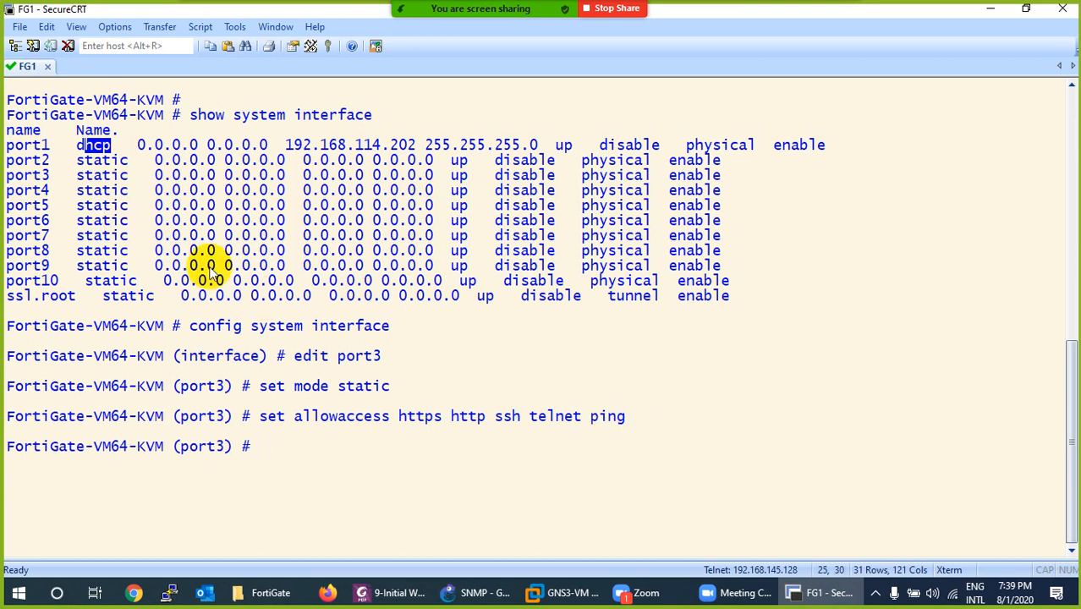
# Set port3's IP address to 192.168.3.100/24 and leave interface configuration with end
pyautogui.moveTo(396, 421); pyautogui.dragTo(630, 423)
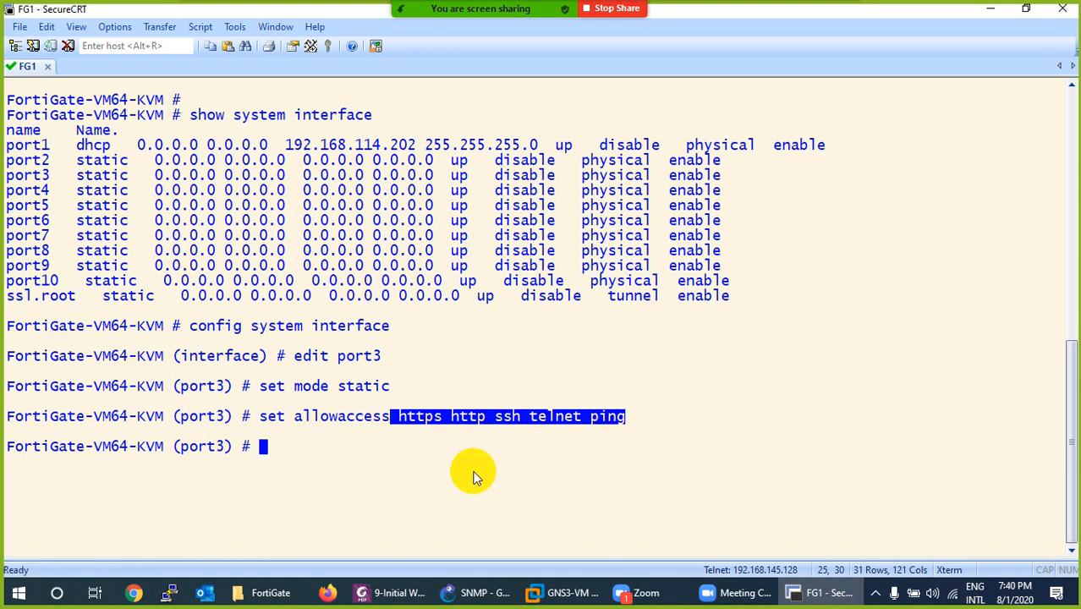
pyautogui.write('set ip ')
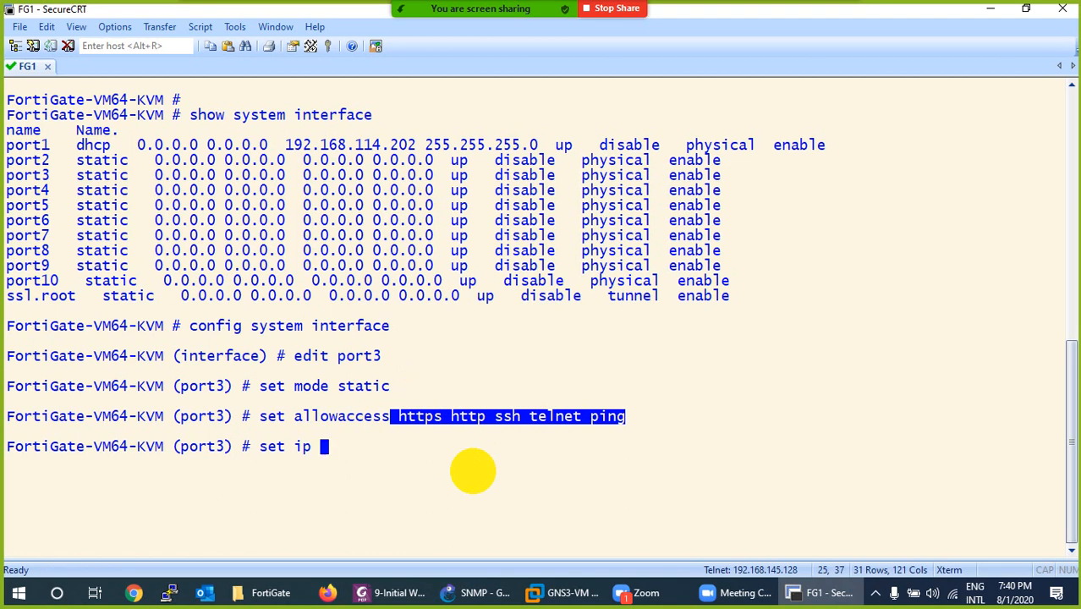
pyautogui.write('192.168.3.1')
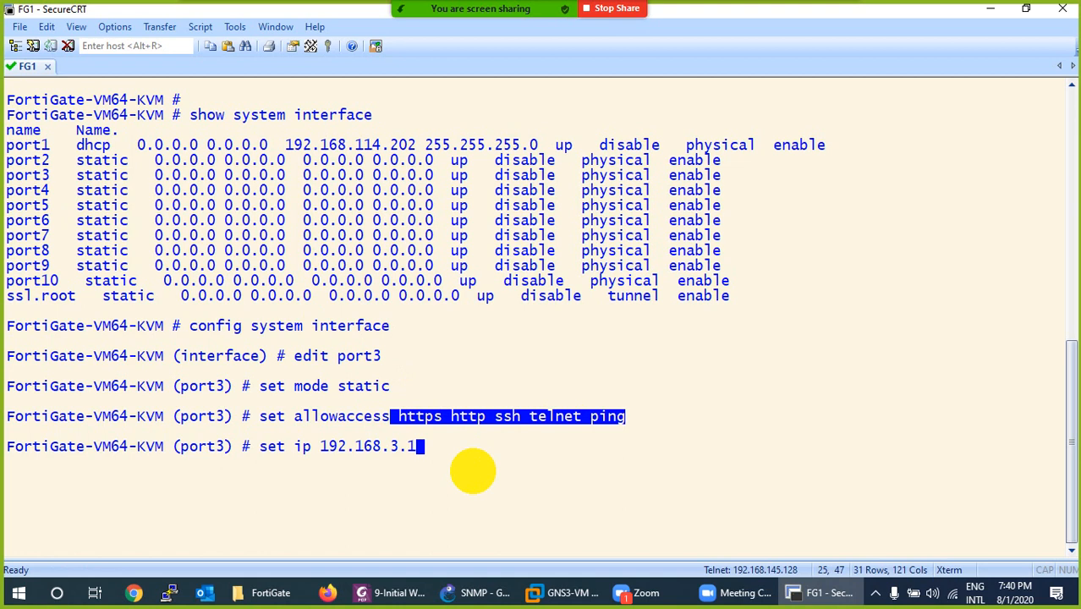
pyautogui.write('00/24')
pyautogui.press('Return')
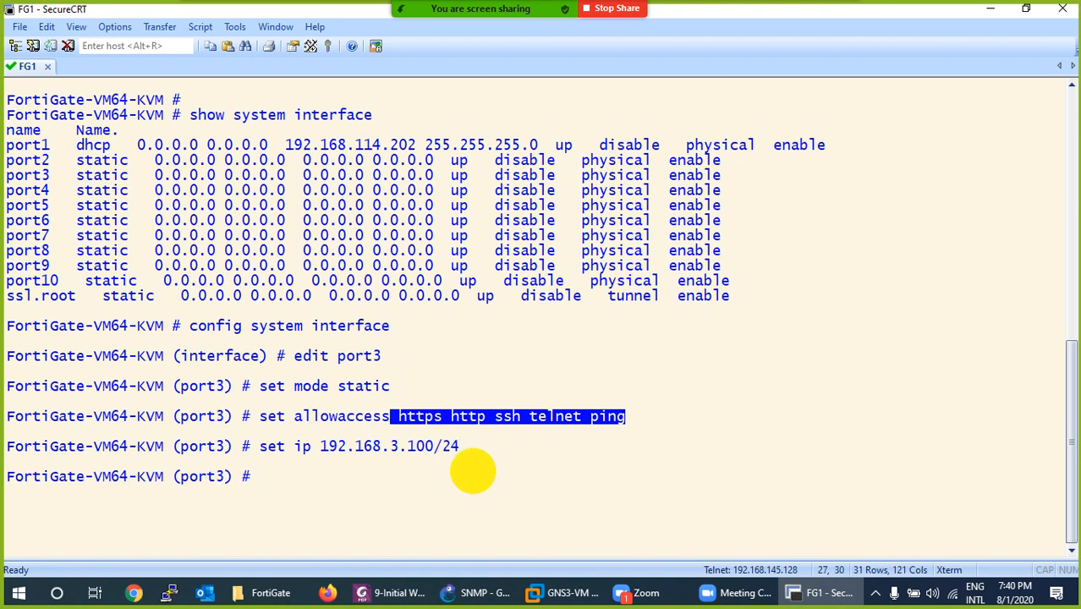
pyautogui.write('end')
pyautogui.press('Return')
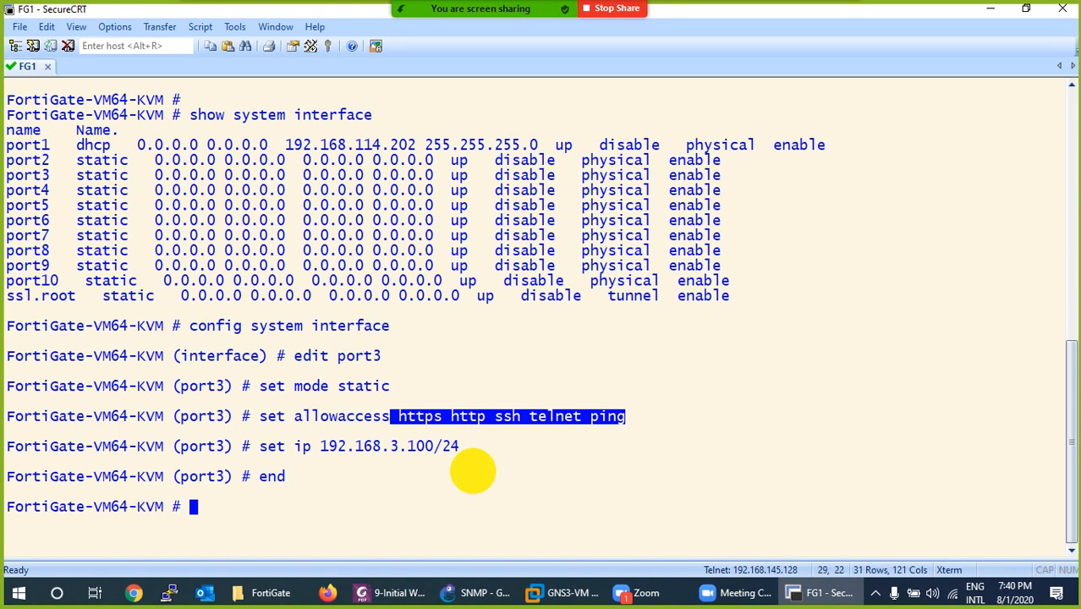
# Clear the console, list the system interfaces to check port3 and copy its IP address
pyautogui.hotkey('ctrl', 'l')
pyautogui.write('show system ')
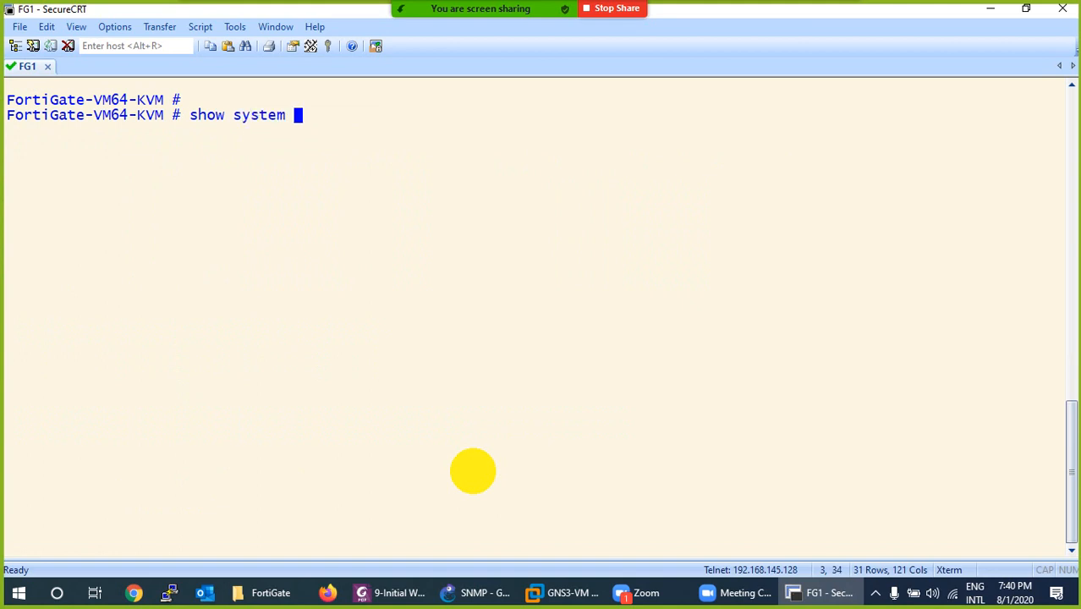
pyautogui.write('interface ?')
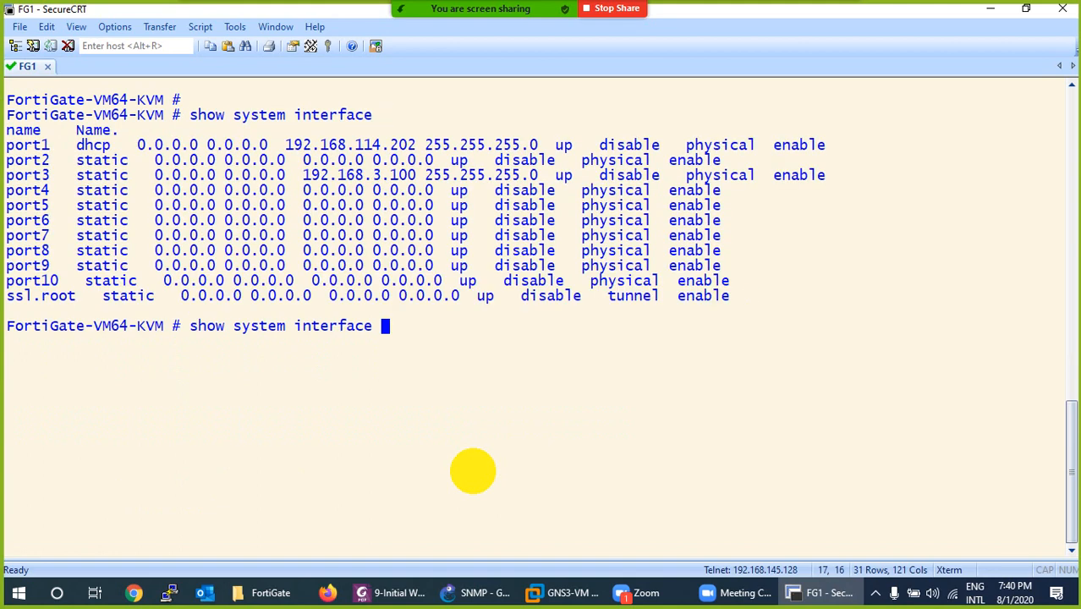
pyautogui.moveTo(416, 183); pyautogui.dragTo(312, 184)
pyautogui.hotkey('ctrl', 'c')
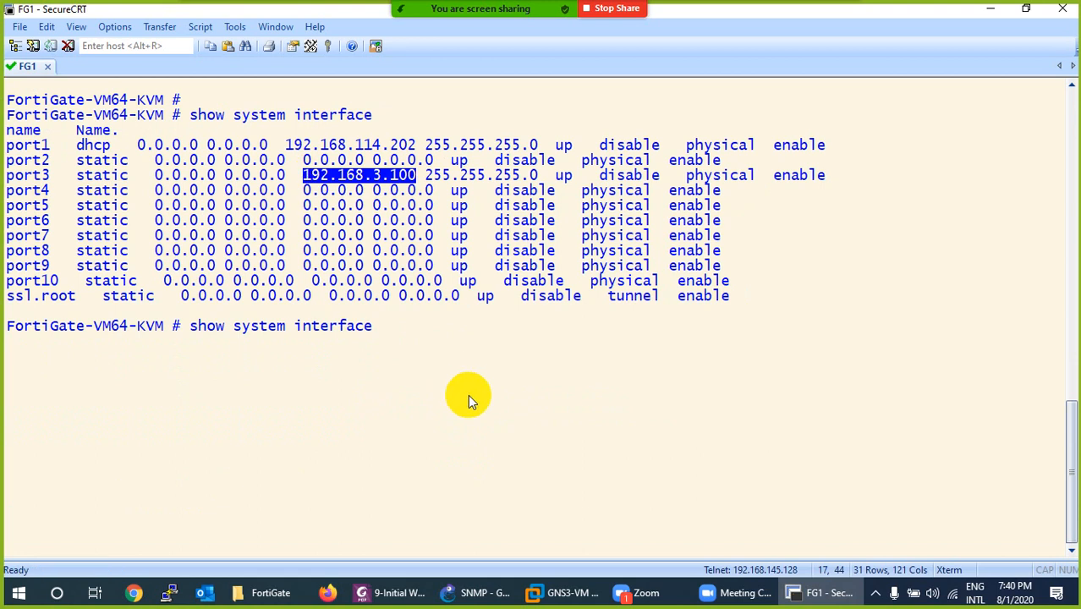
# Check the MGMT node's address in the GNS3 topology, return to the FG1 console and ping port3 at 192.168.3.100
pyautogui.click(467, 593)
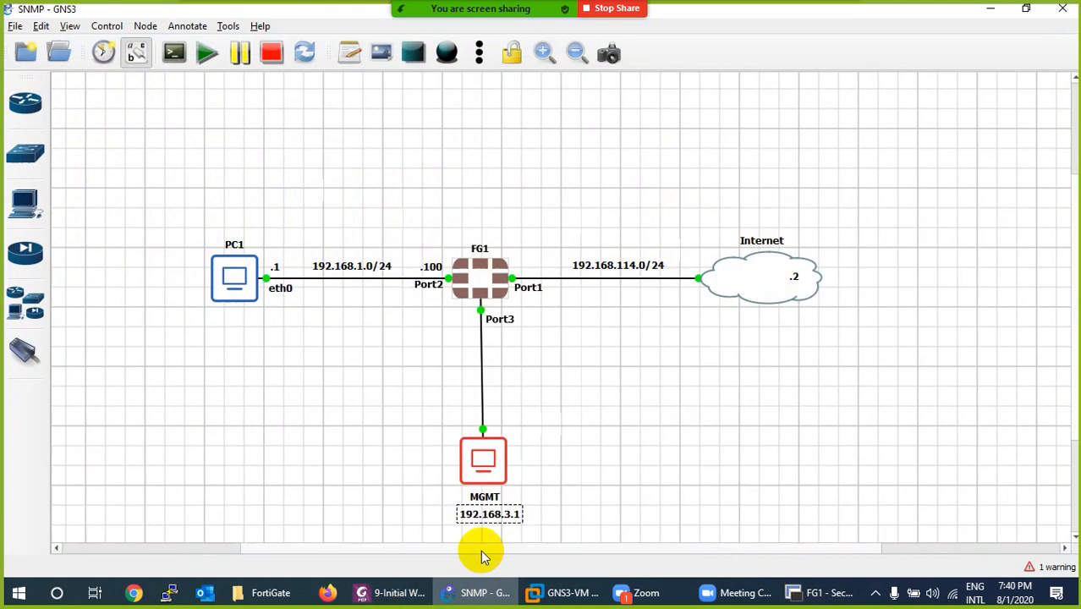
pyautogui.click(474, 592)
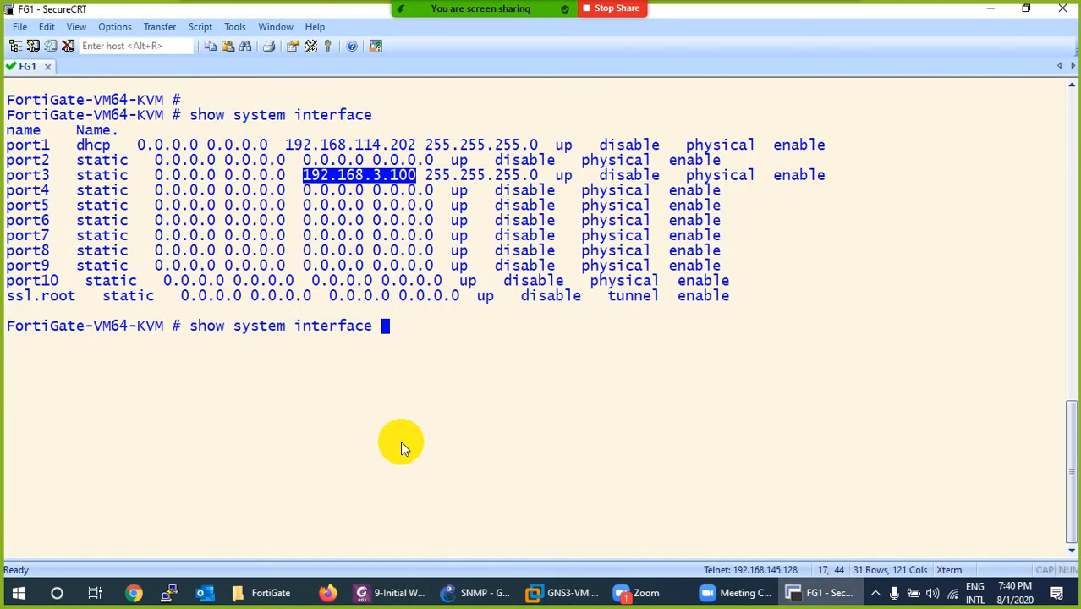
pyautogui.press('BackSpace')
pyautogui.press('BackSpace')
pyautogui.press('BackSpace')
pyautogui.press('BackSpace')
pyautogui.press('BackSpace')
pyautogui.press('BackSpace')
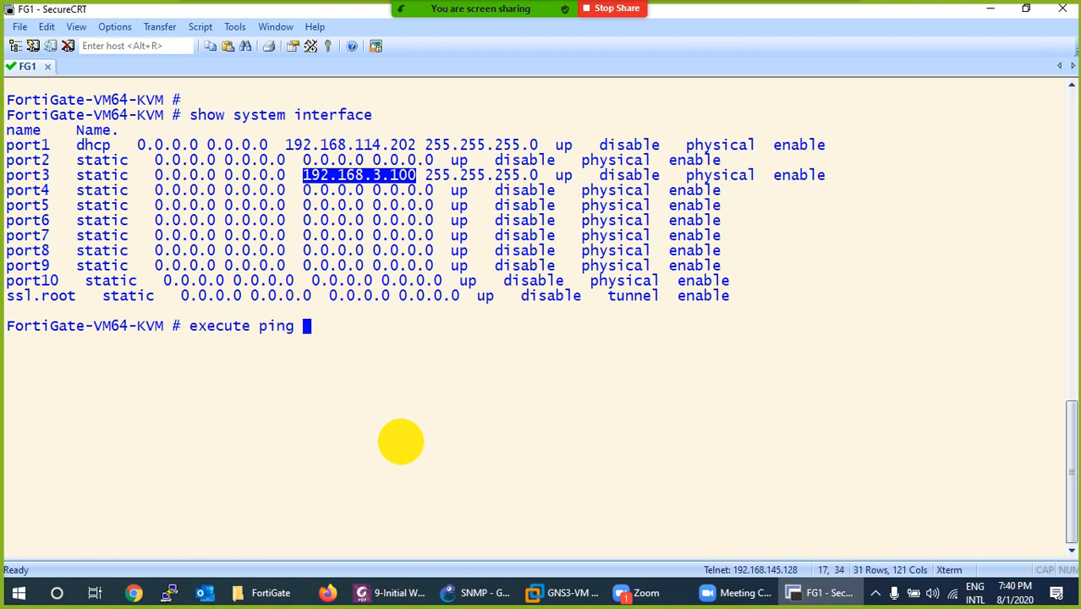
pyautogui.rightClick(403, 175)
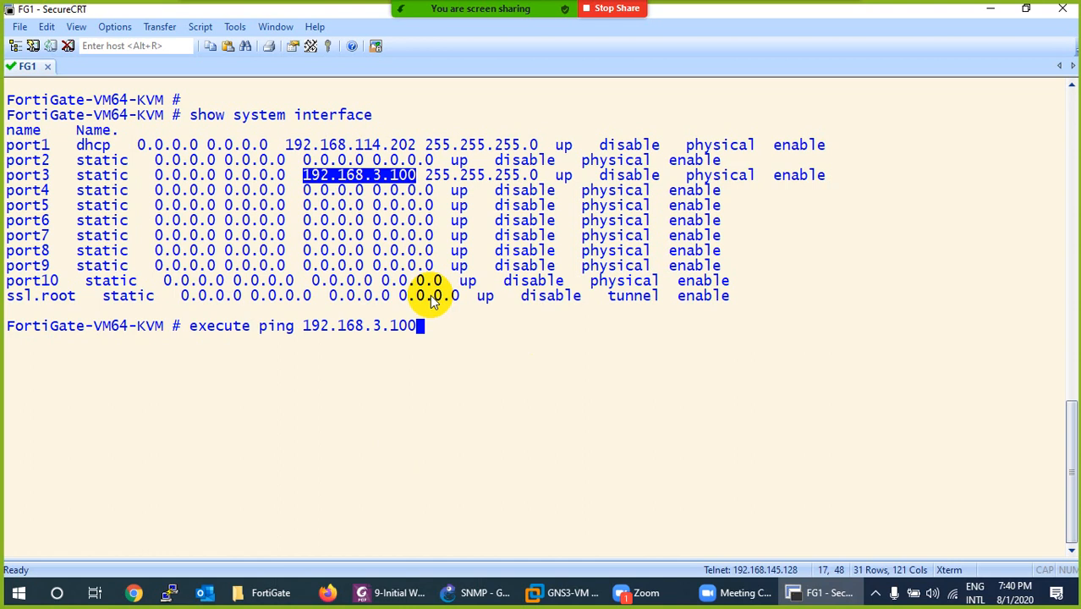
pyautogui.press('Return')
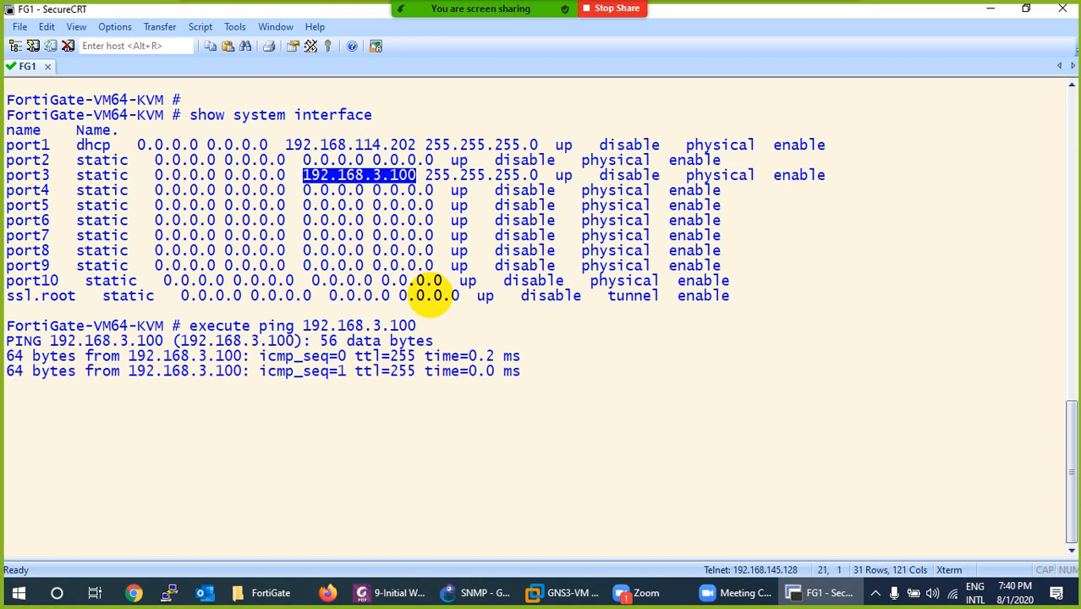
# Stop that ping, ping the MGMT node at 192.168.3.1, clear the console and dismiss the network discovery prompt
pyautogui.hotkey('ctrl', 'c')
pyautogui.press('Up')
pyautogui.press('Return')
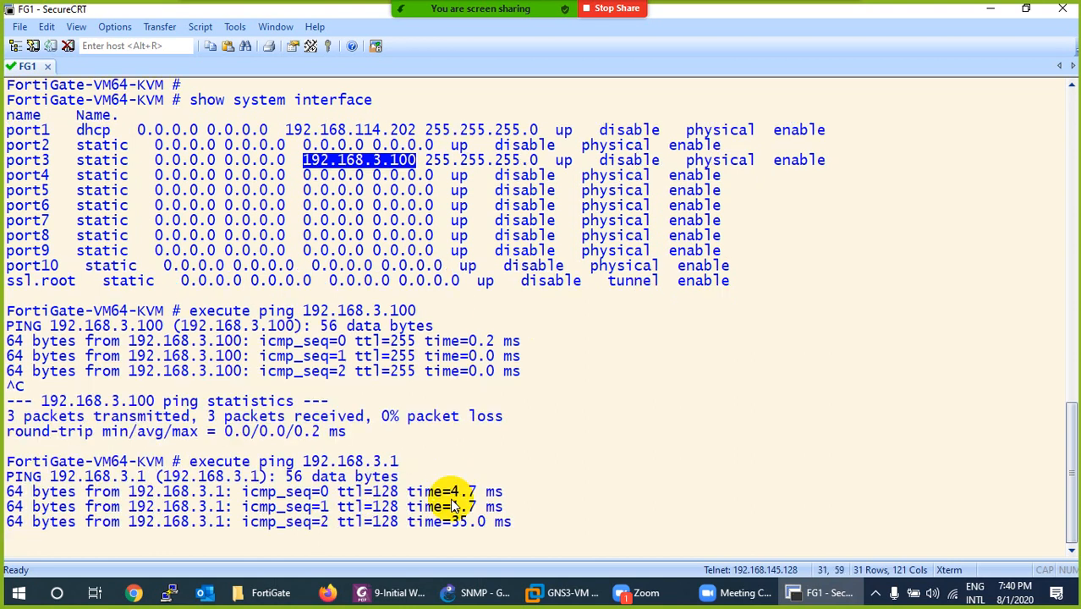
pyautogui.hotkey('ctrl', 'c')
pyautogui.hotkey('ctrl', 'l')
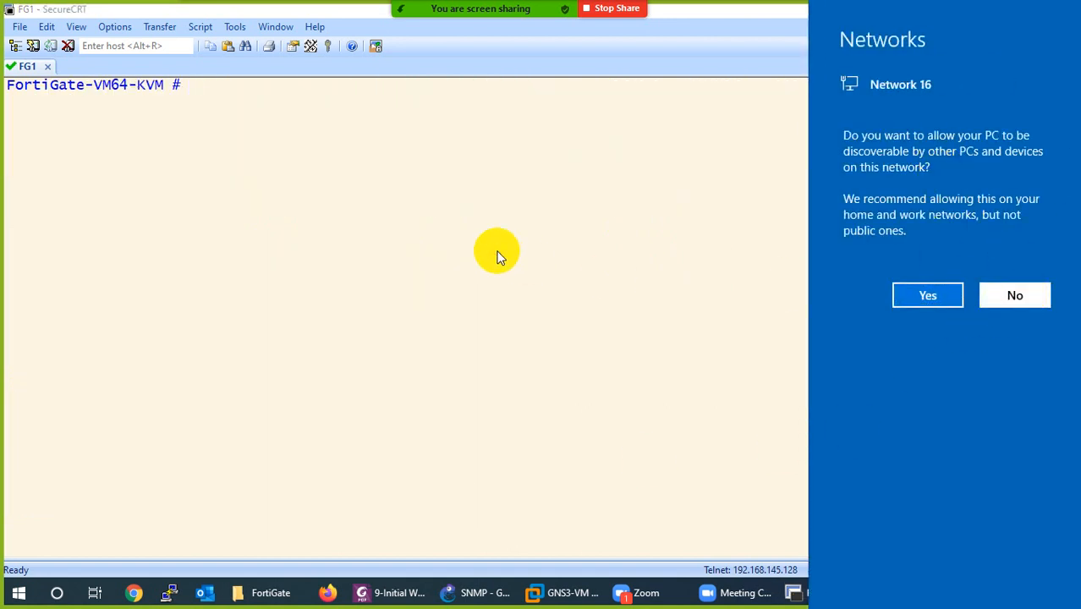
pyautogui.click(497, 256)
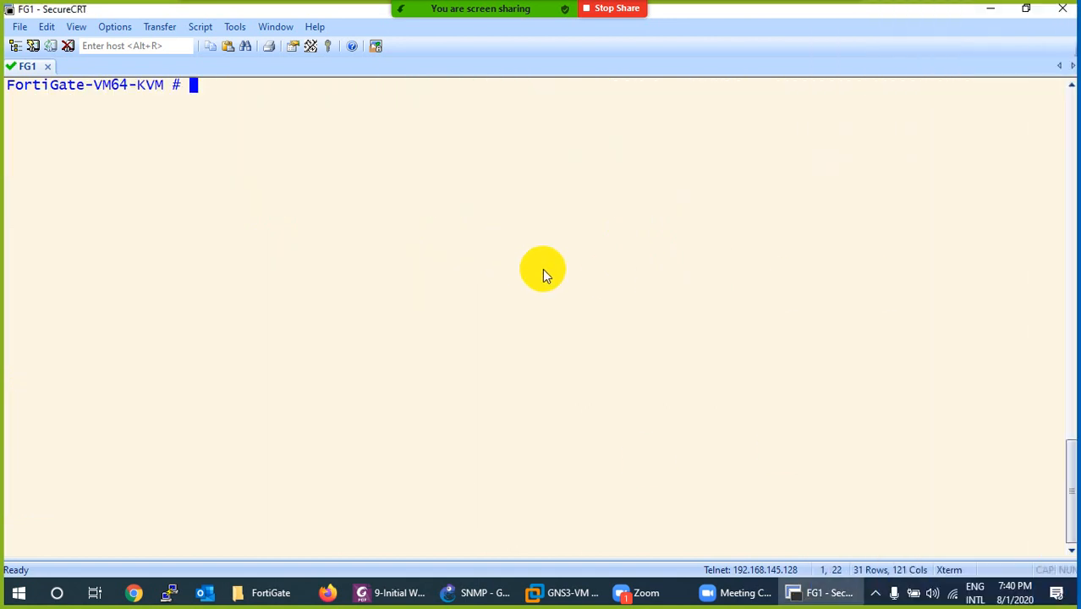
# Switch to Firefox and open the FortiGate web interface at 192.168.3.100
pyautogui.click(241, 597)
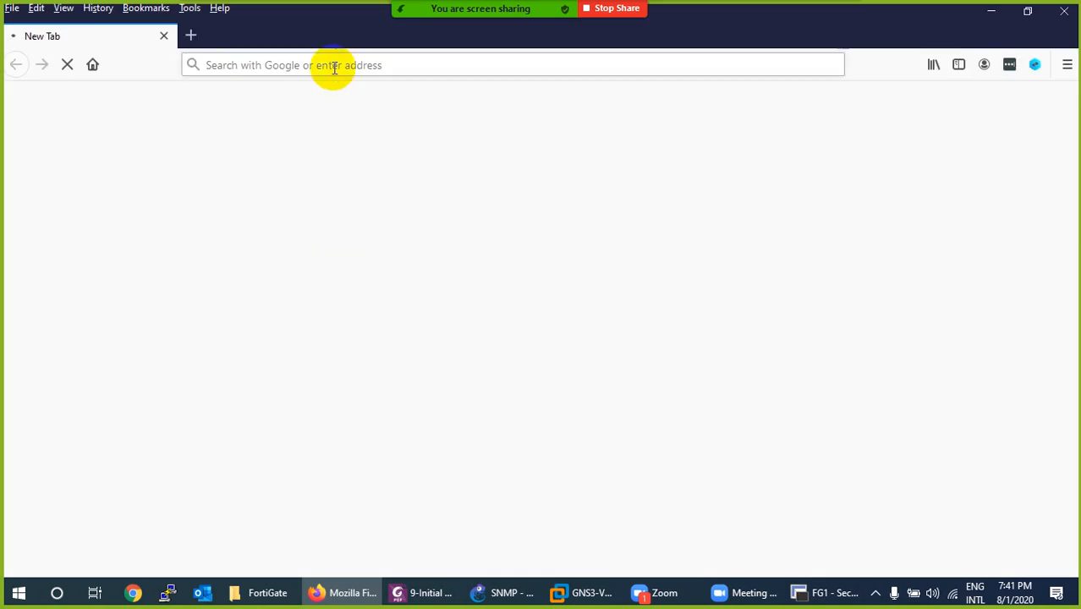
pyautogui.click(334, 68)
pyautogui.write('192.168.3.100')
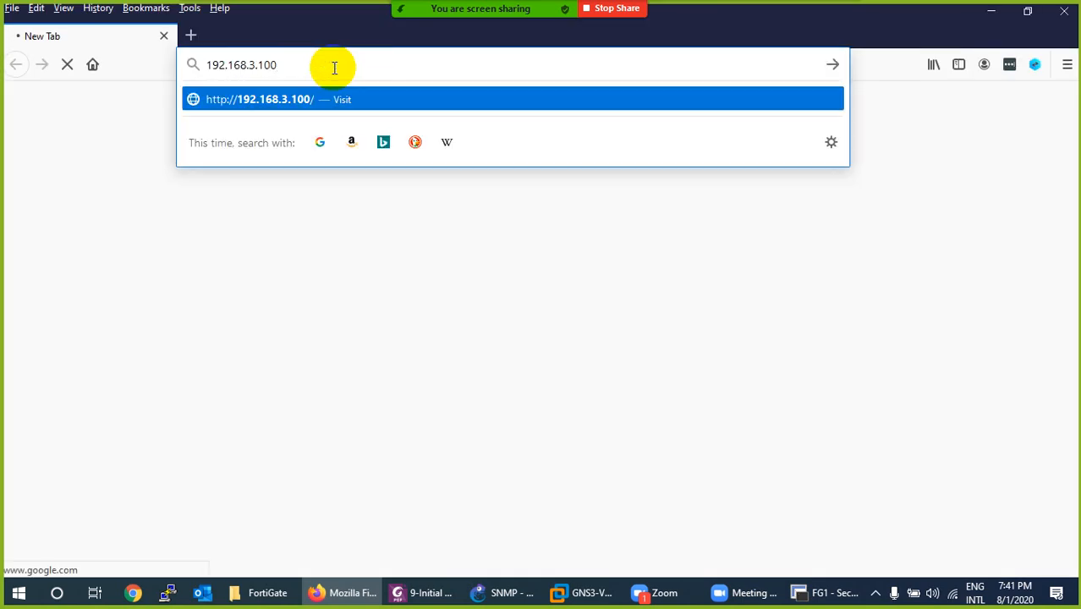
pyautogui.press('Return')
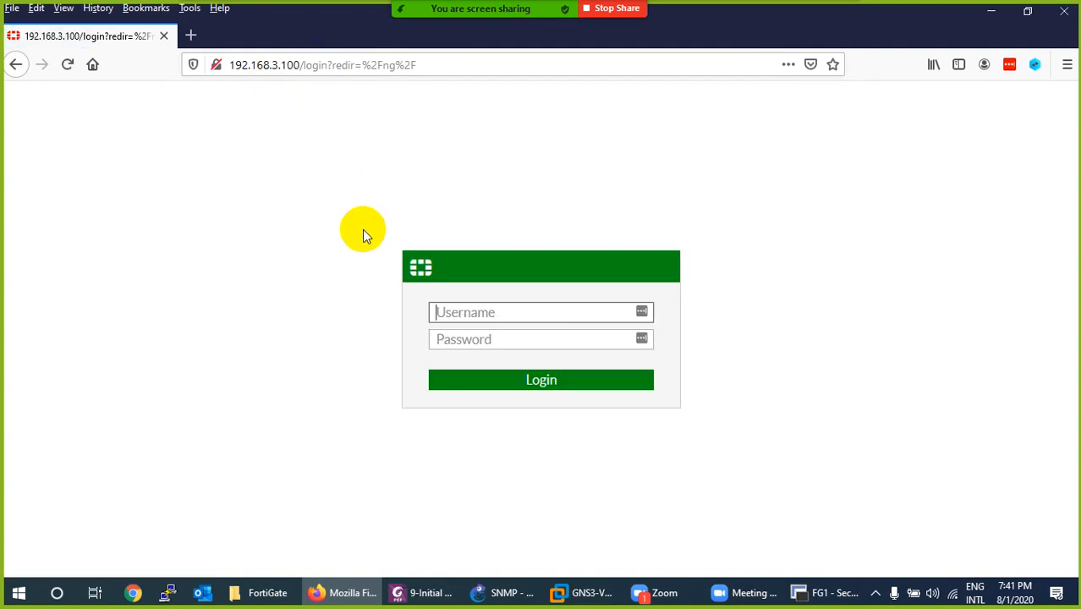
# Log in as admin with the account password and decline saving the login to LastPass
pyautogui.write('admin')
pyautogui.press('Tab')
pyautogui.write('•••')
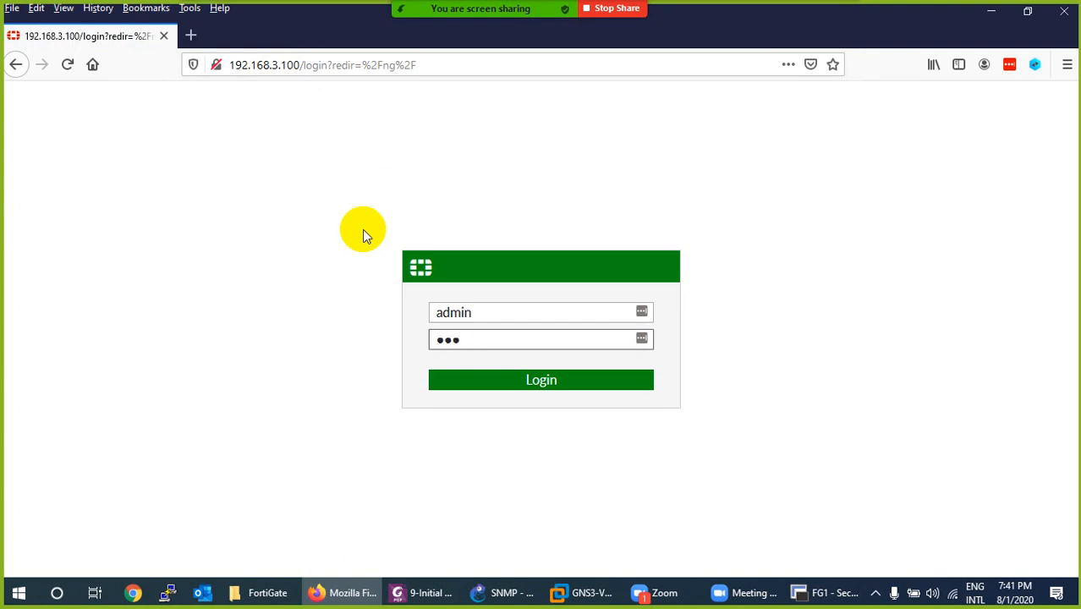
pyautogui.press('Return')
pyautogui.click(419, 204)
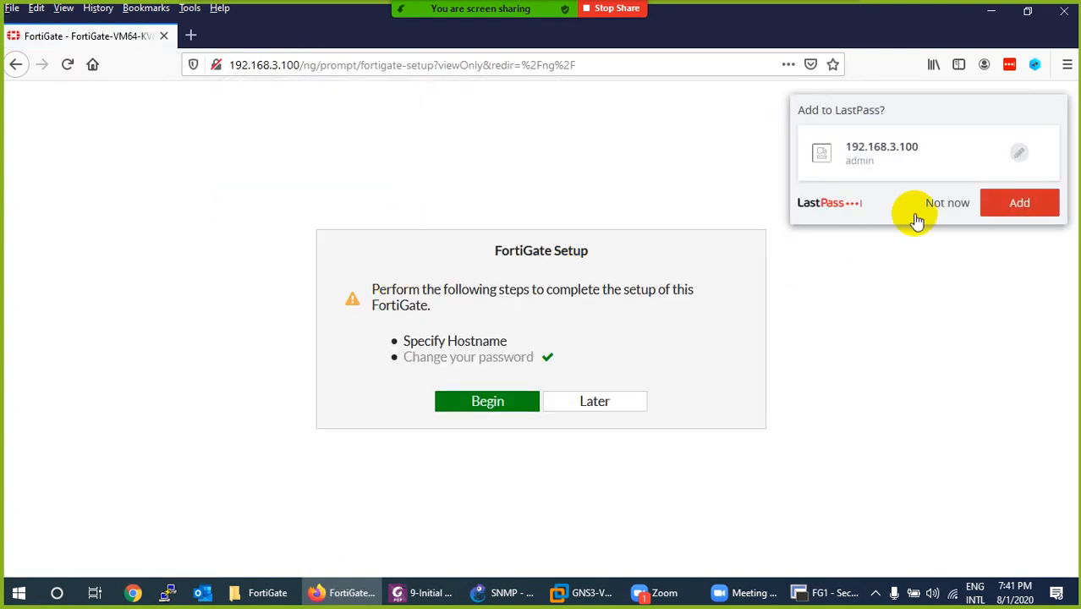
pyautogui.click(930, 203)
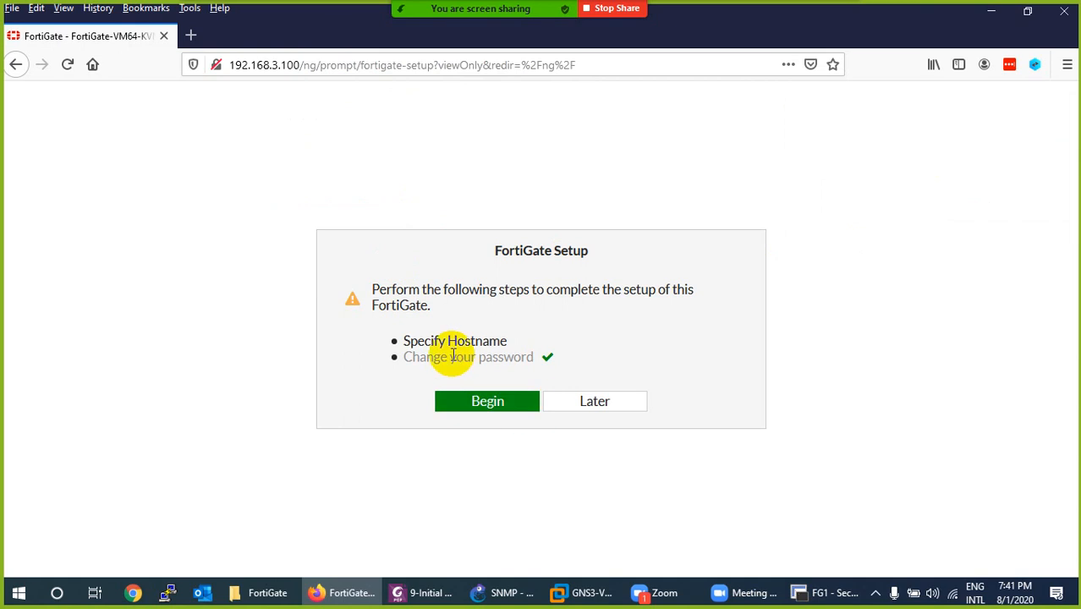
# Begin the FortiGate setup and specify FG as the hostname
pyautogui.click(472, 401)
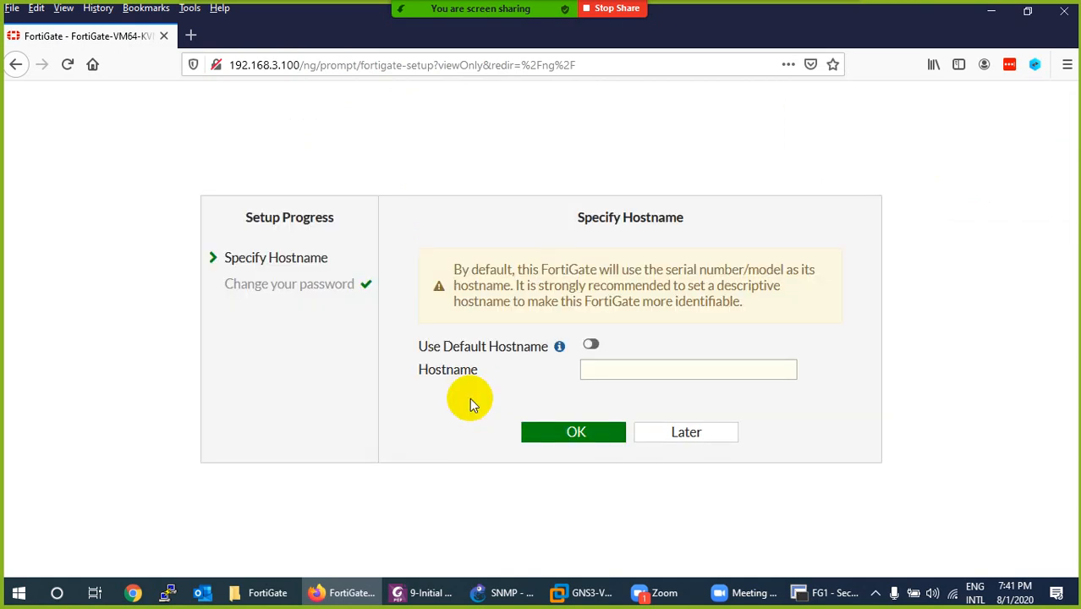
pyautogui.click(603, 365)
pyautogui.write('FG')
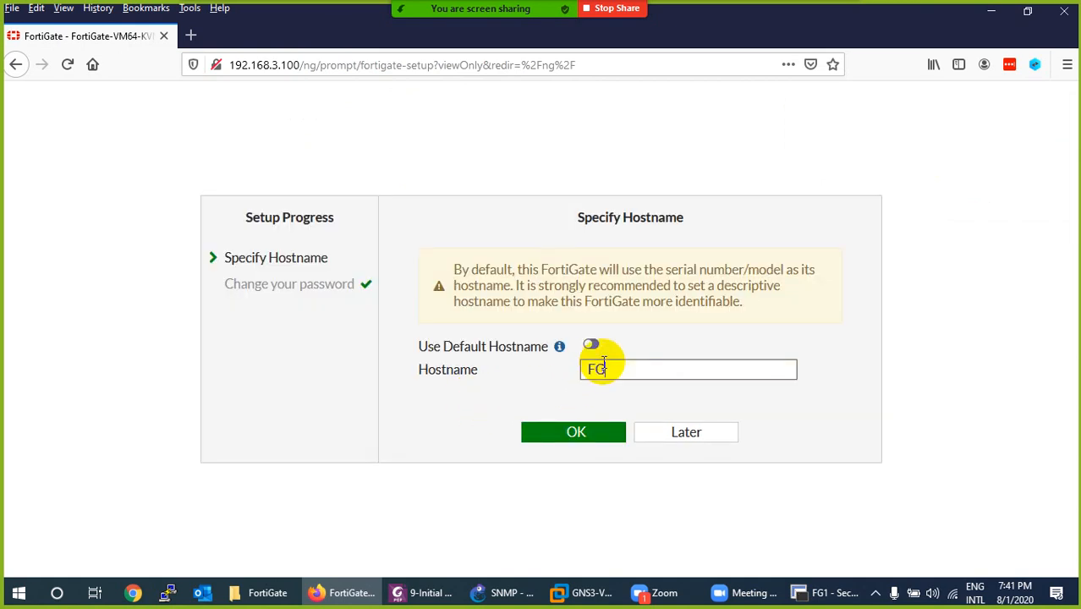
pyautogui.click(575, 432)
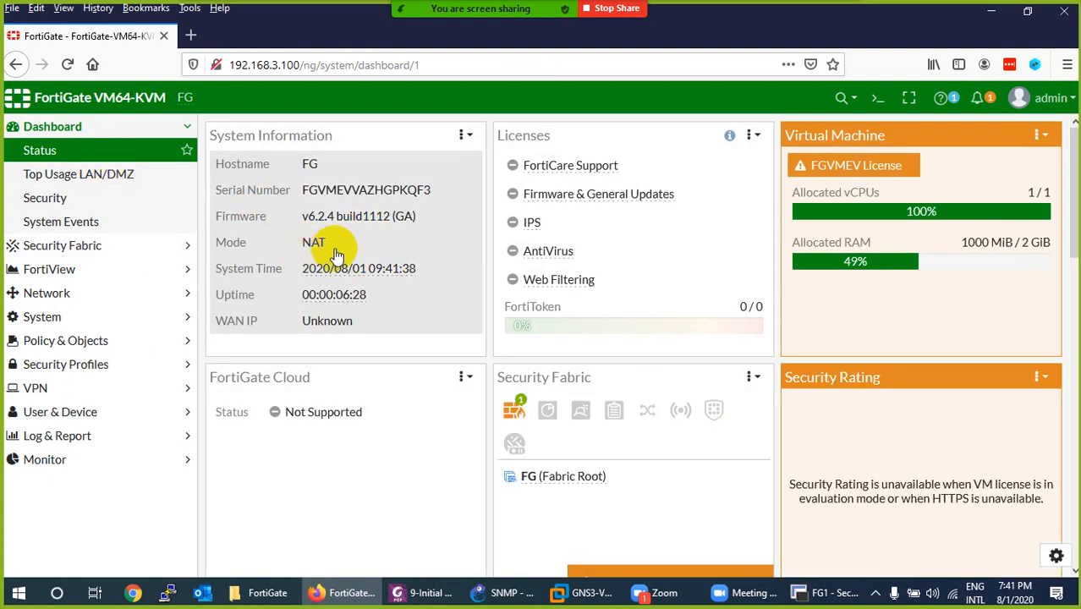
# Open PC1's console from the GNS3 topology and test internet access by loading facebook in its browser
pyautogui.click(501, 590)
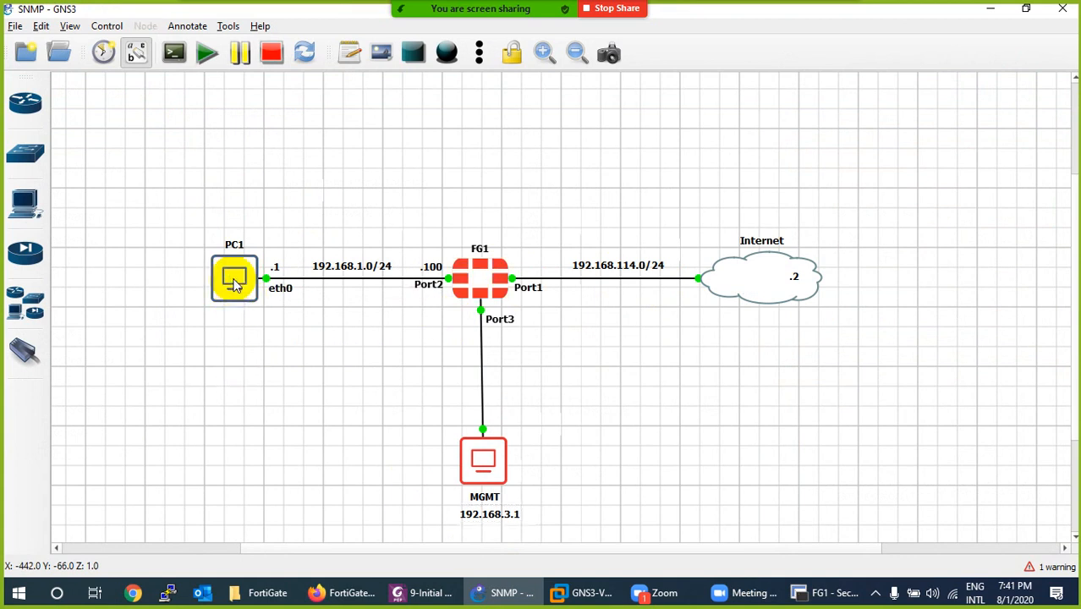
pyautogui.rightClick(236, 260)
pyautogui.click(258, 27)
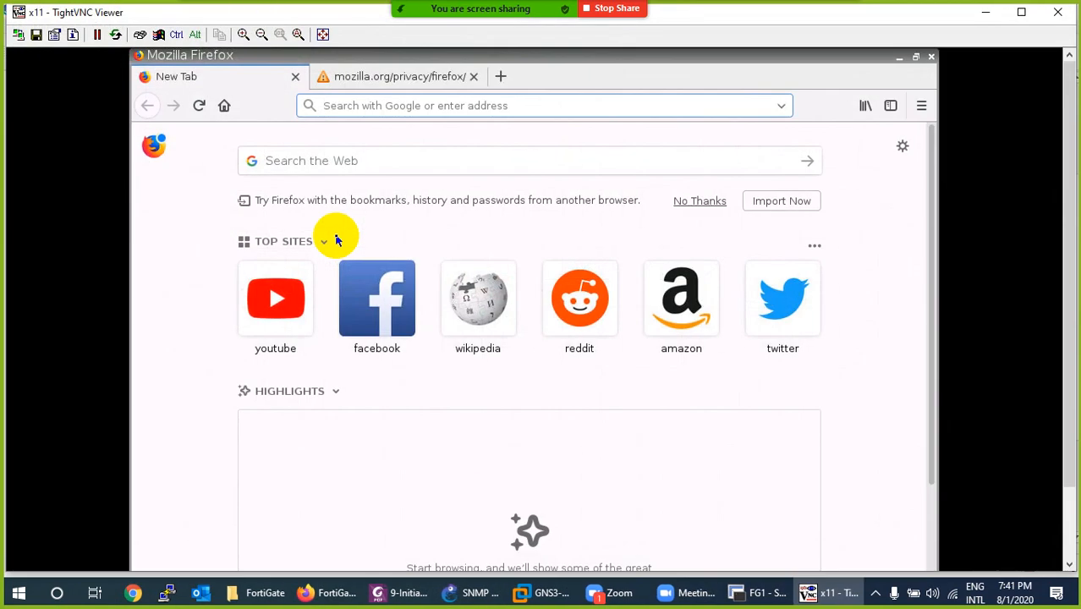
pyautogui.click(388, 310)
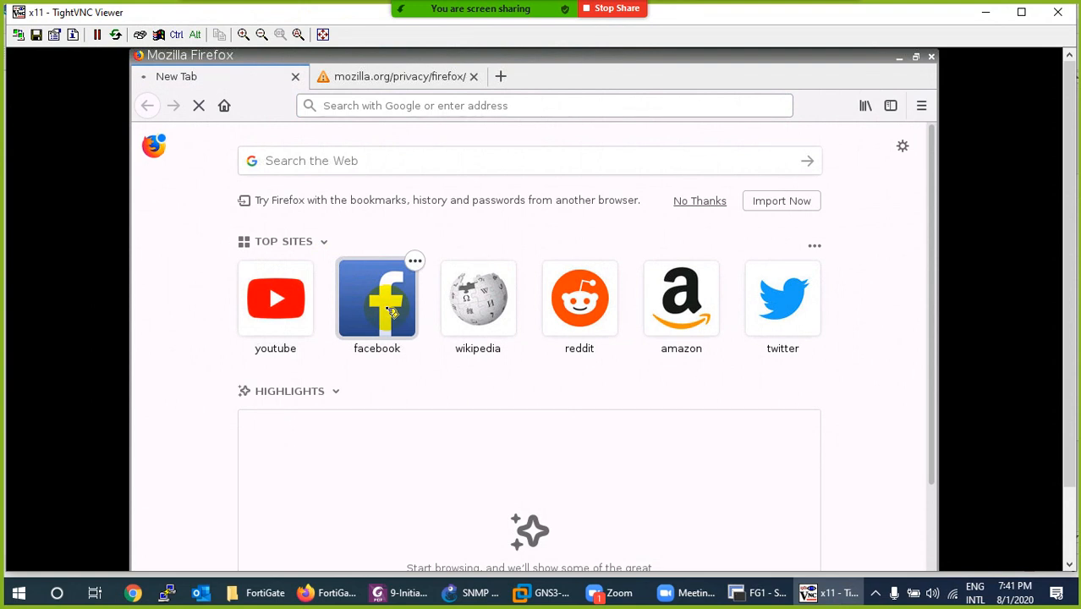
pyautogui.click(832, 592)
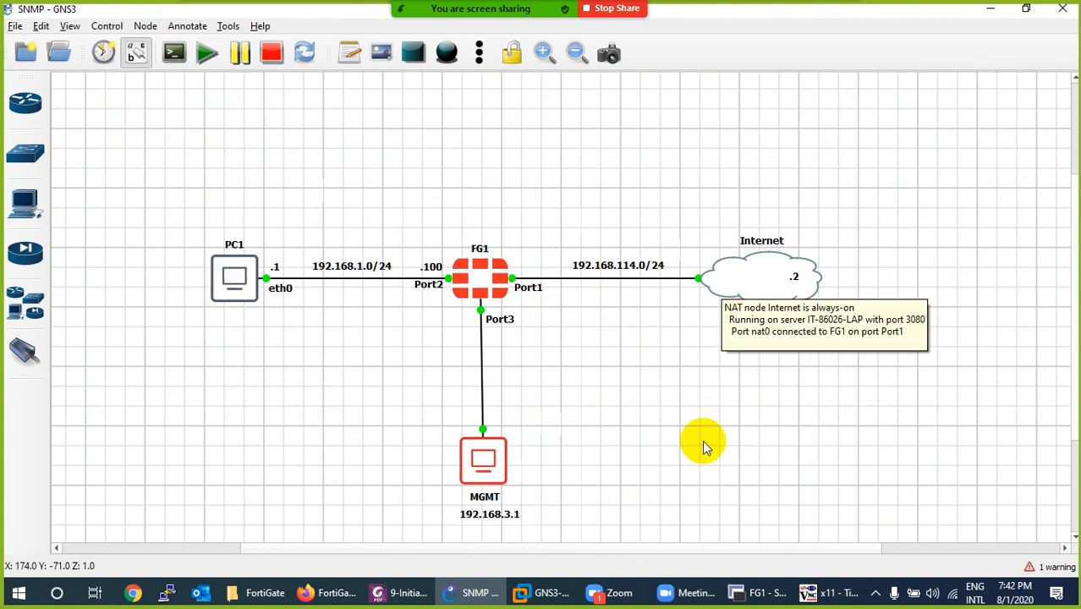
# Return to the FortiGate web interface, open the network interfaces list, check the topology in GNS3 and expand the Physical Interface group
pyautogui.click(338, 585)
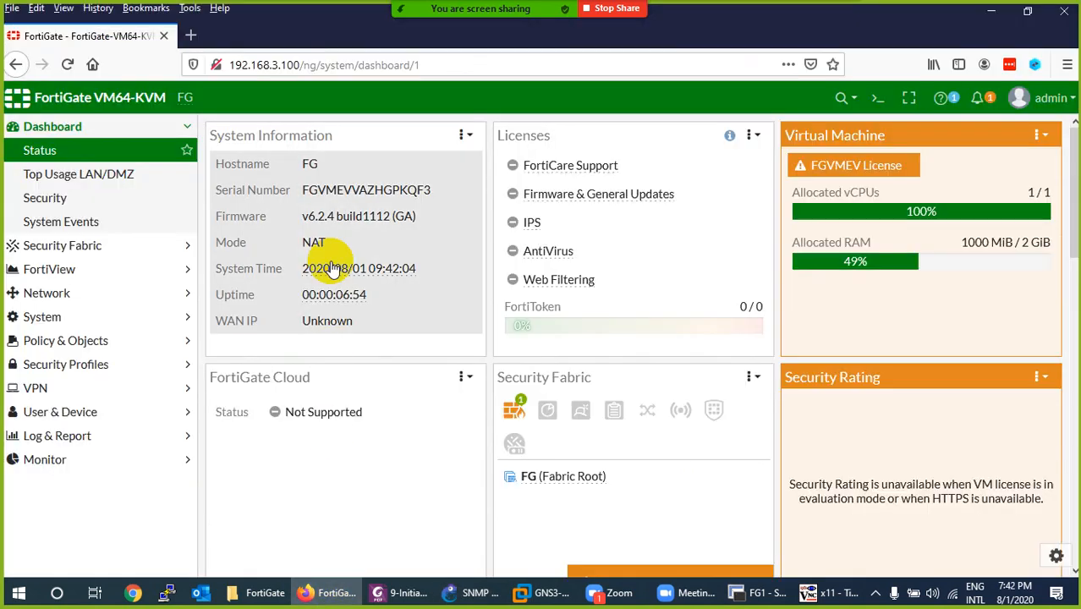
pyautogui.click(47, 294)
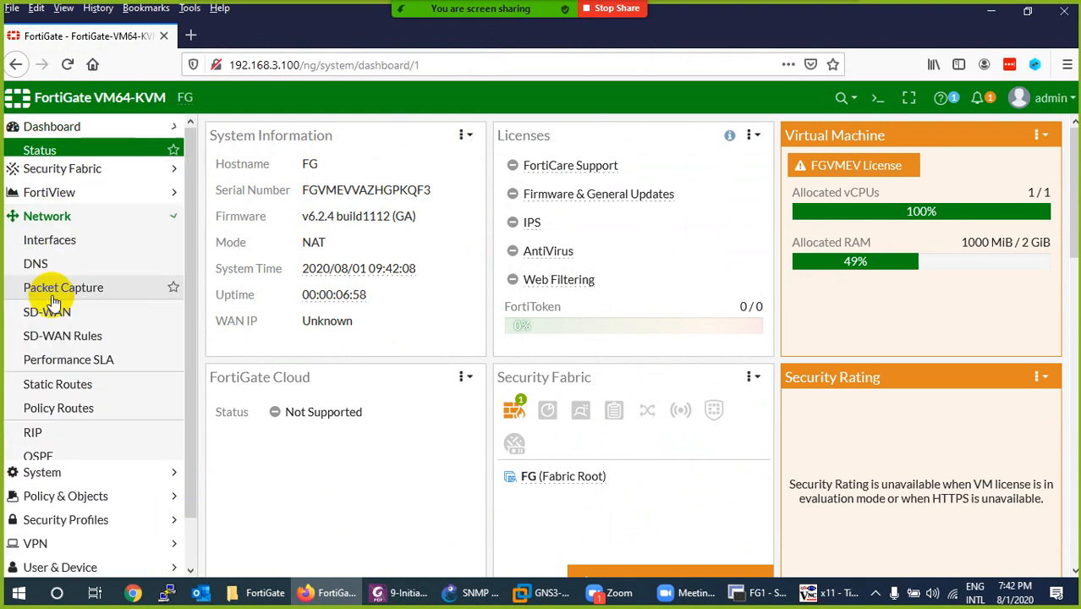
pyautogui.click(49, 225)
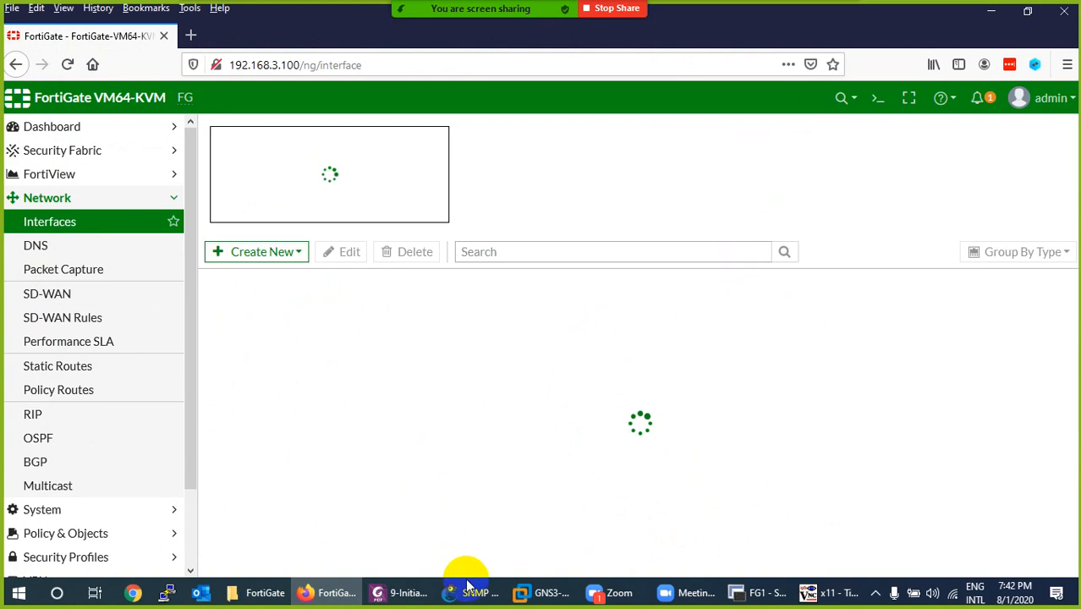
pyautogui.click(469, 590)
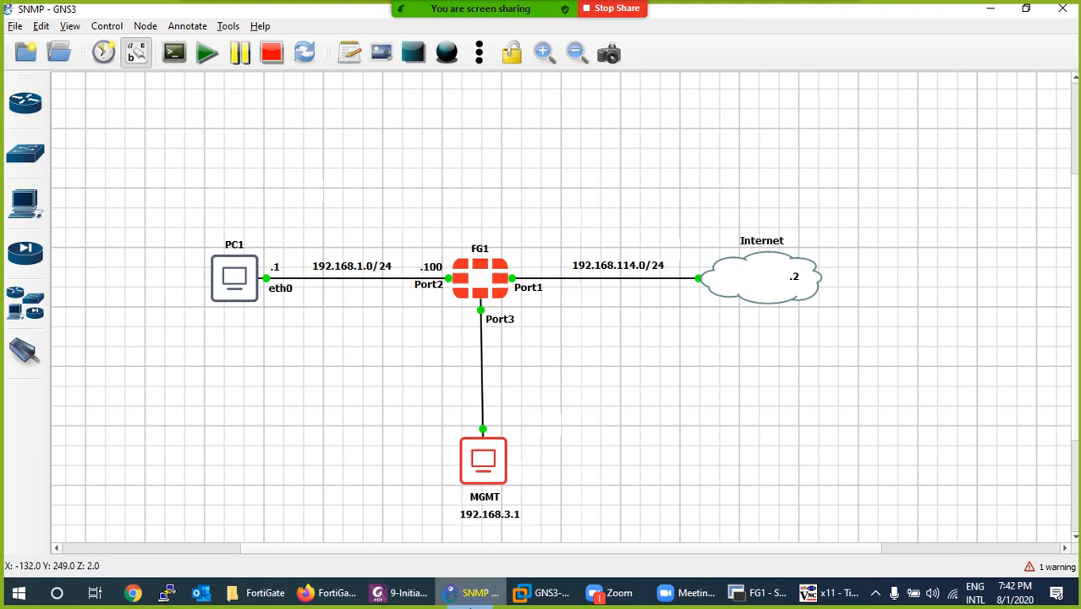
pyautogui.click(471, 592)
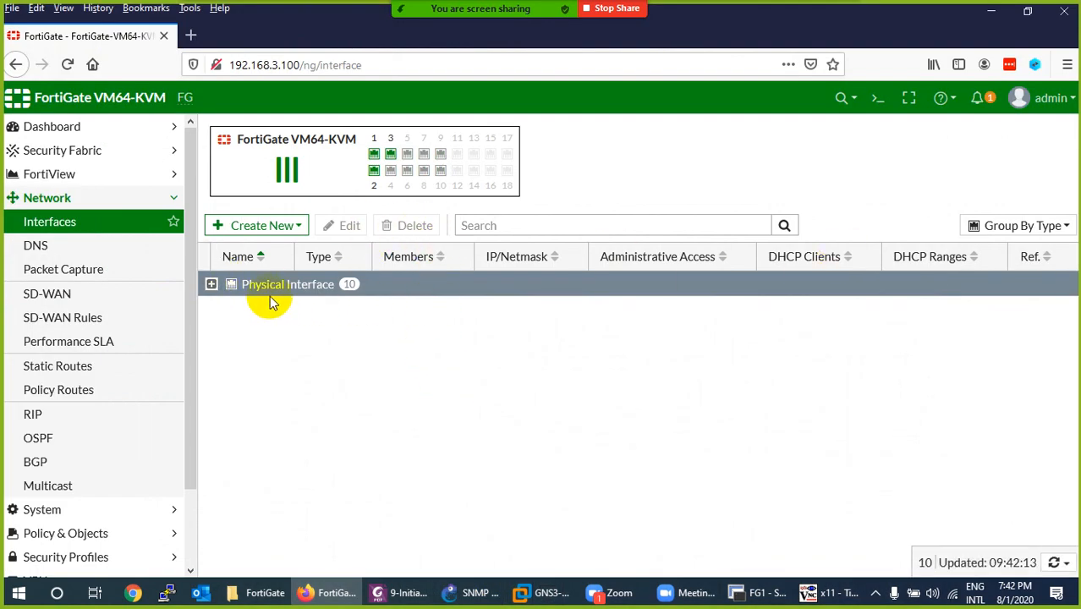
pyautogui.click(212, 285)
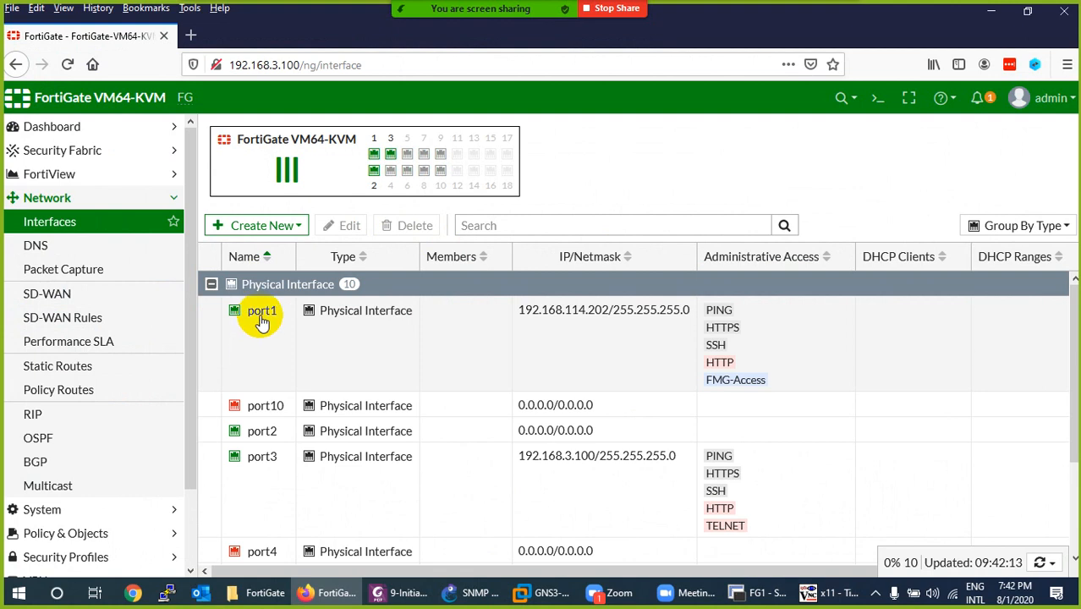
# Open port1 for editing, check its connection in the GNS3 topology, and give it the alias WAN, leaving the role Undefined
pyautogui.doubleClick(262, 315)
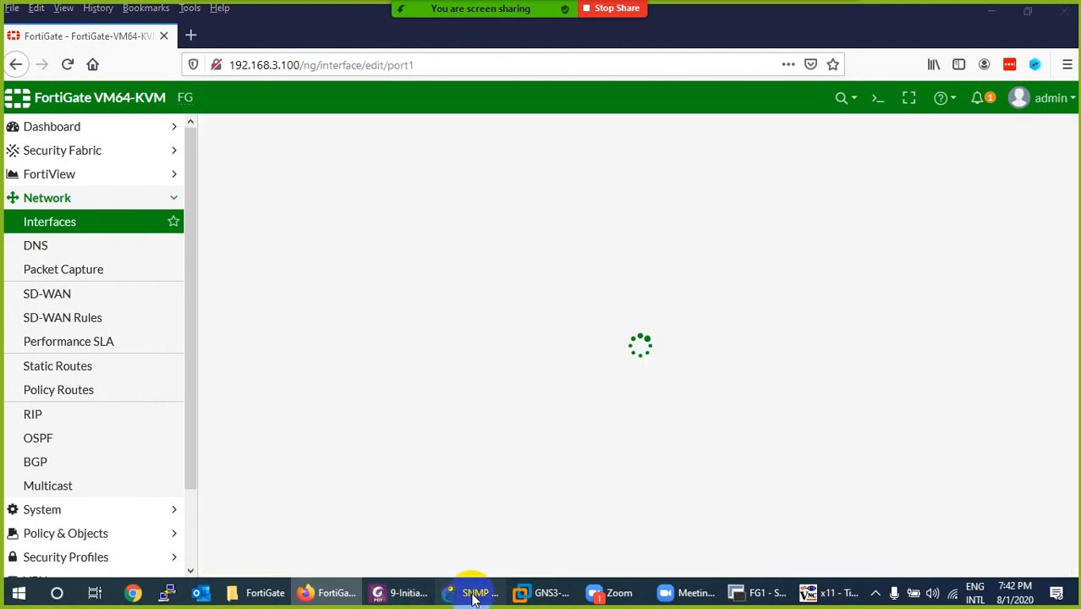
pyautogui.click(472, 591)
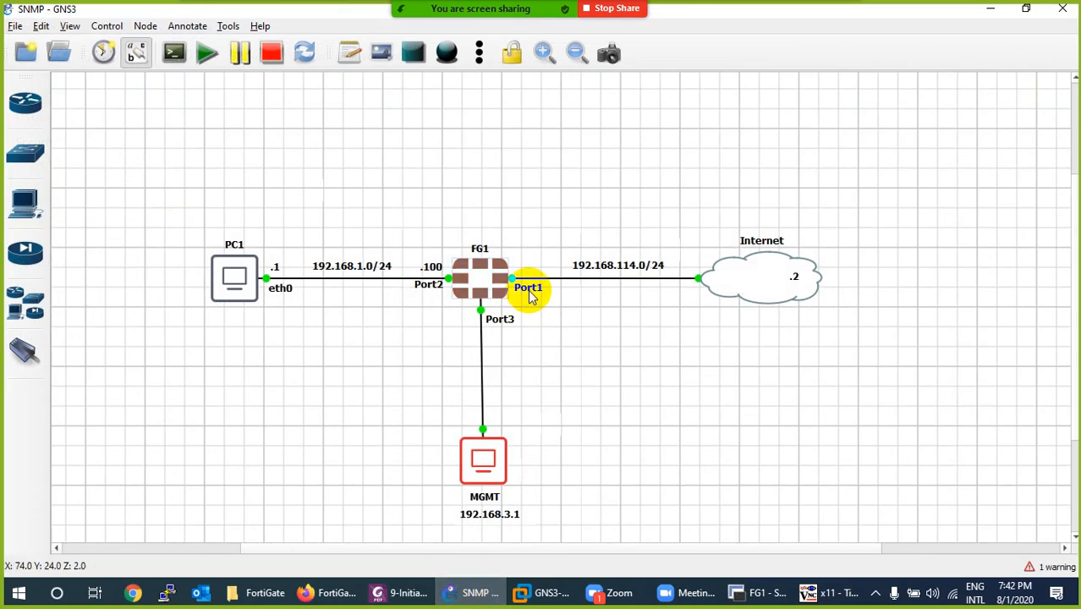
pyautogui.click(472, 591)
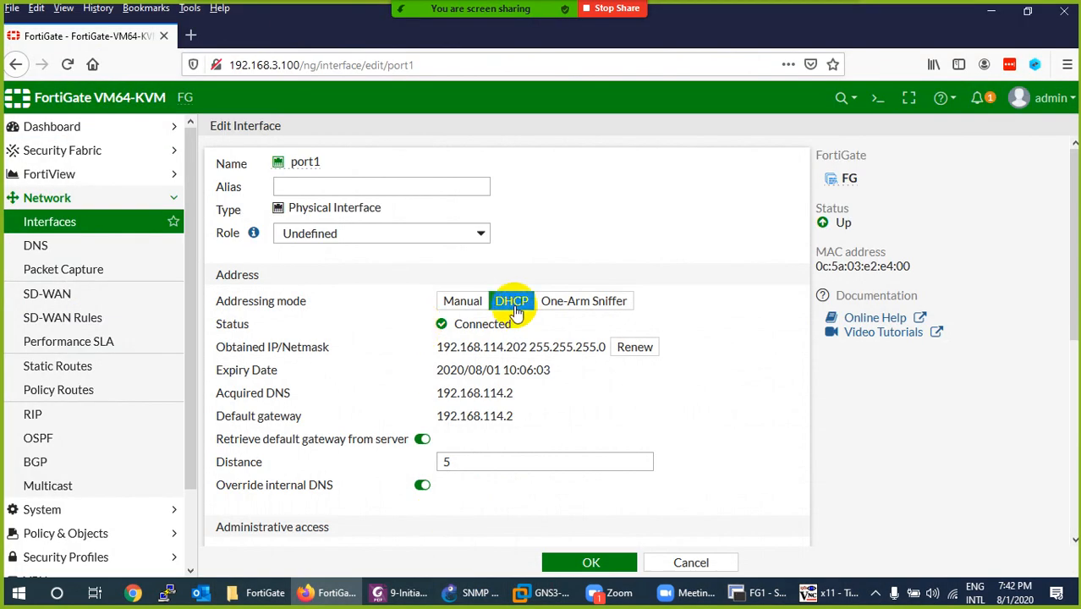
pyautogui.click(317, 186)
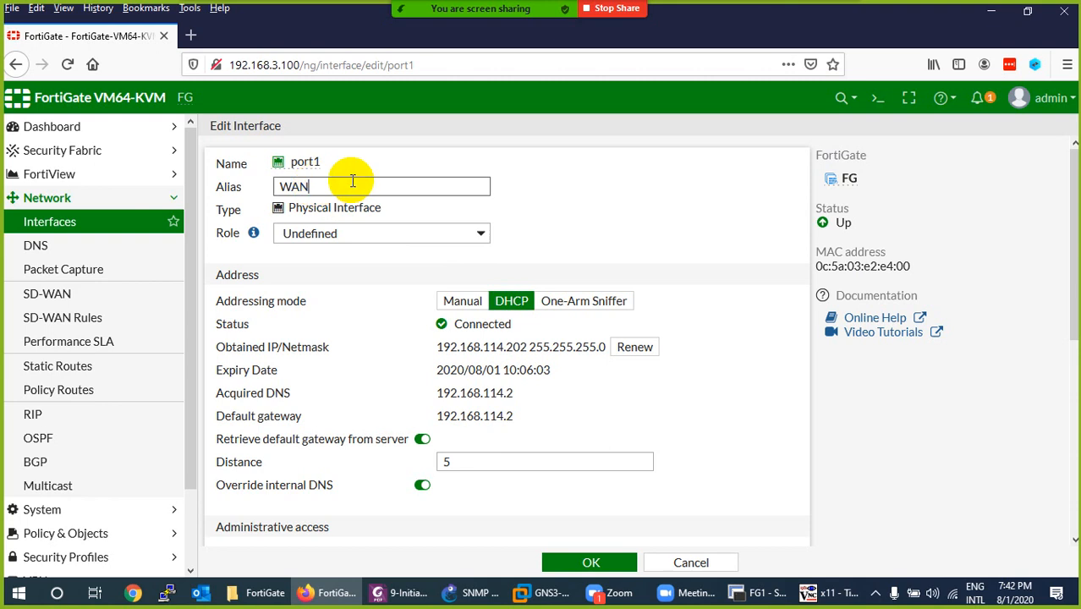
pyautogui.click(336, 242)
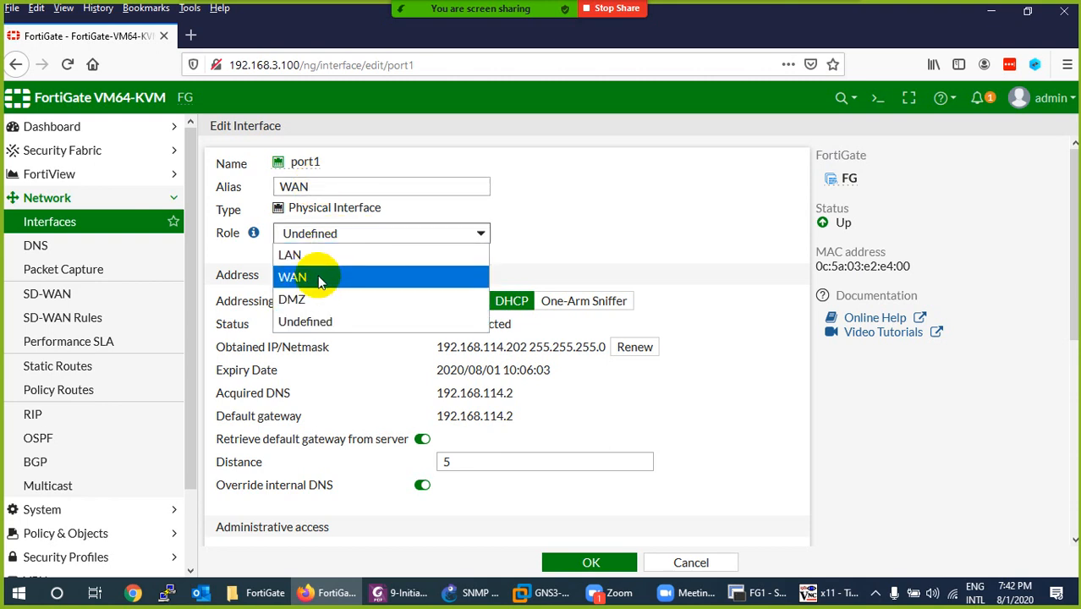
pyautogui.click(532, 229)
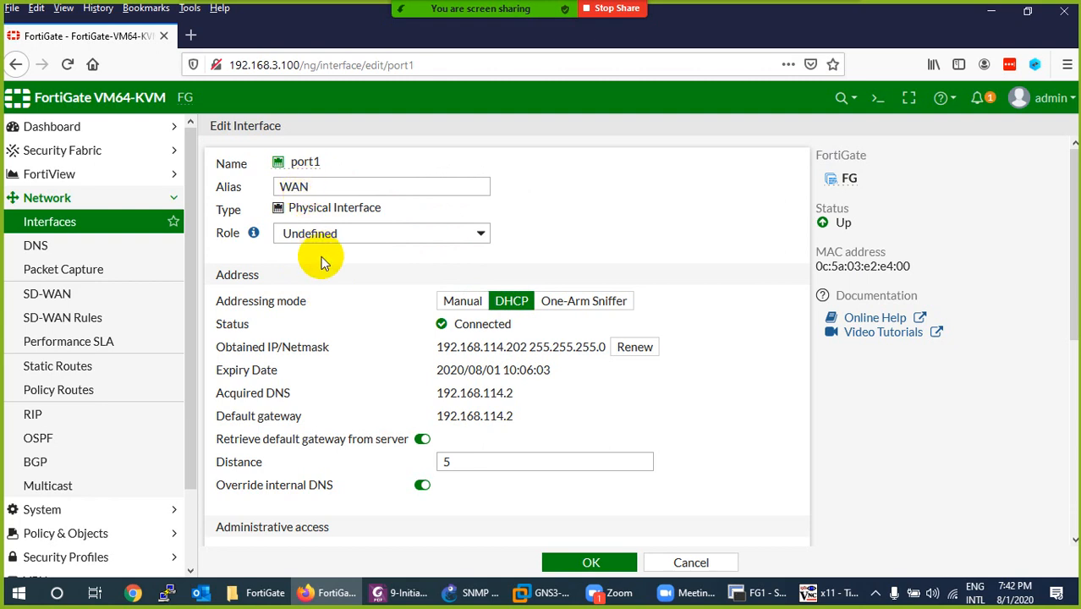
# Switch port1 to manual addressing and set its IP/Netmask to 192.168.114.100/255.255.255.0
pyautogui.click(462, 303)
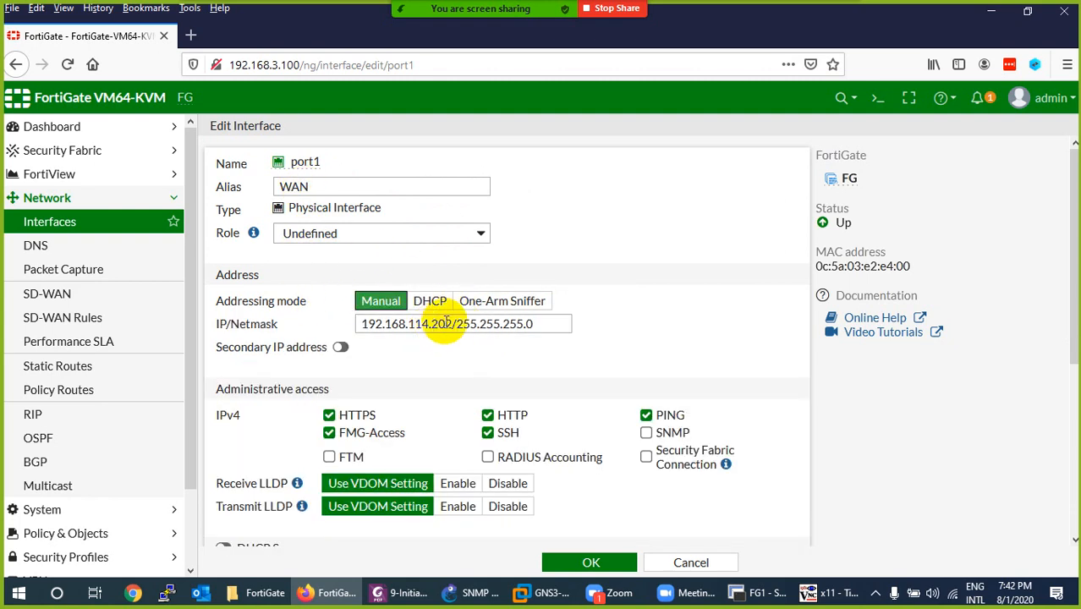
pyautogui.click(452, 324)
pyautogui.press('BackSpace')
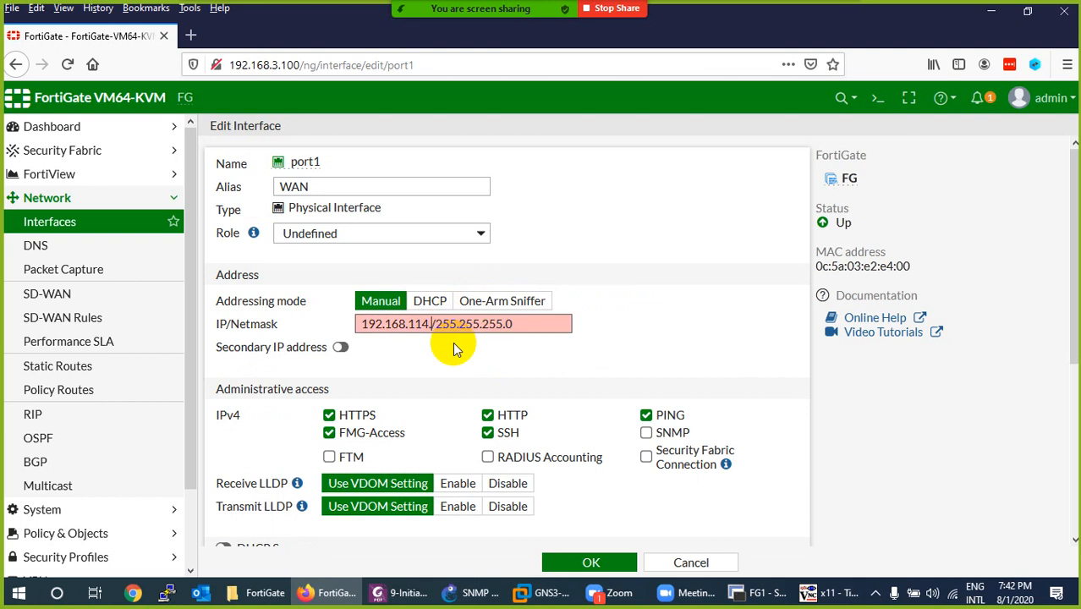
pyautogui.write('100')
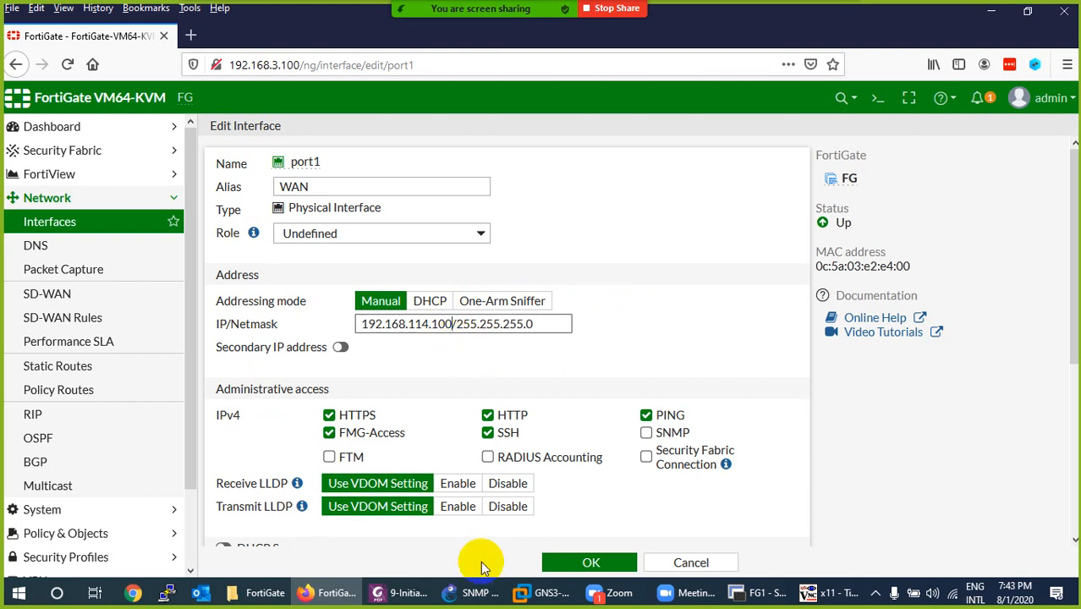
# Disable HTTPS, HTTP, FMG-Access and SSH administrative access on port1, keeping only PING, and save the interface
pyautogui.click(470, 593)
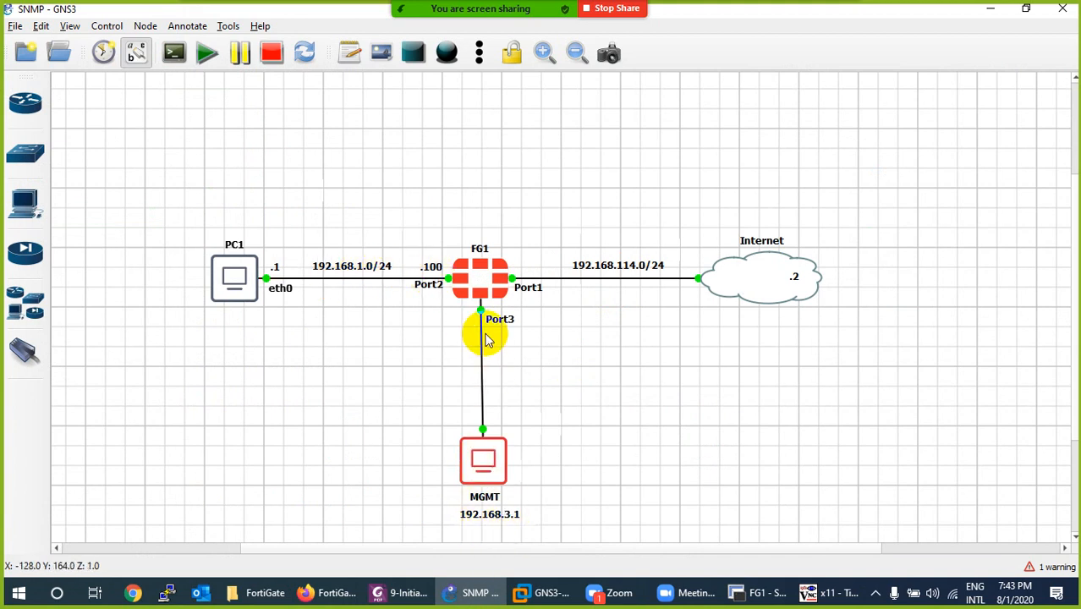
pyautogui.click(465, 593)
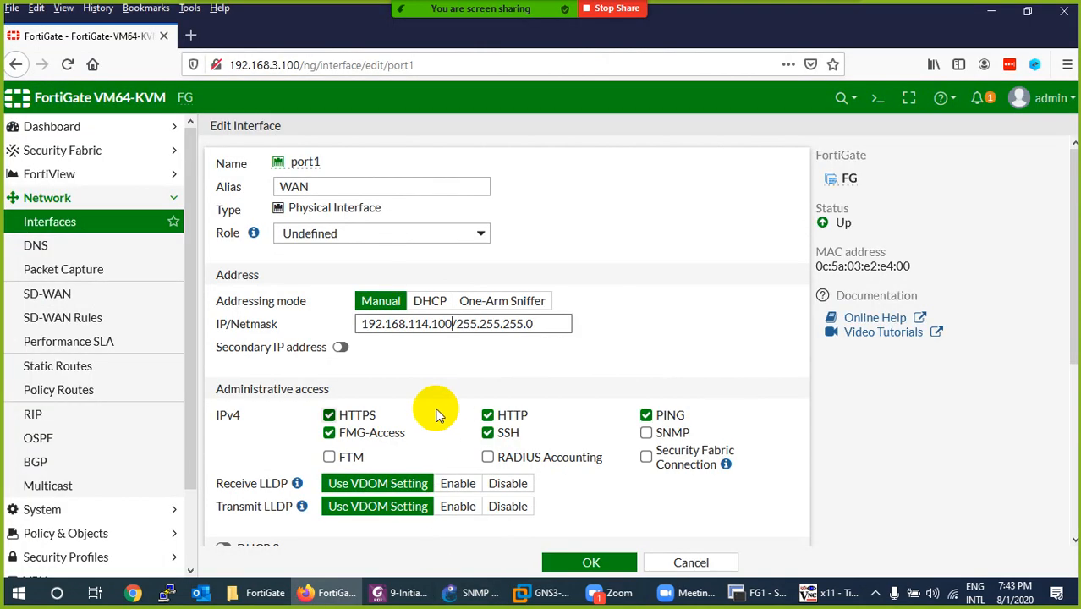
pyautogui.scroll(-2, 438, 397)
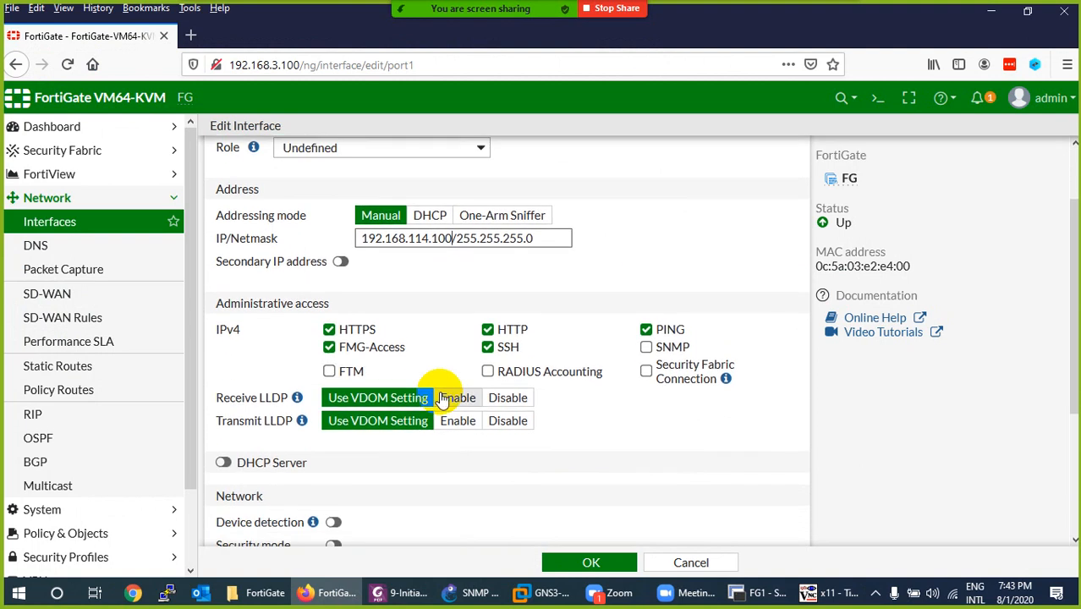
pyautogui.click(329, 348)
pyautogui.click(329, 330)
pyautogui.click(487, 330)
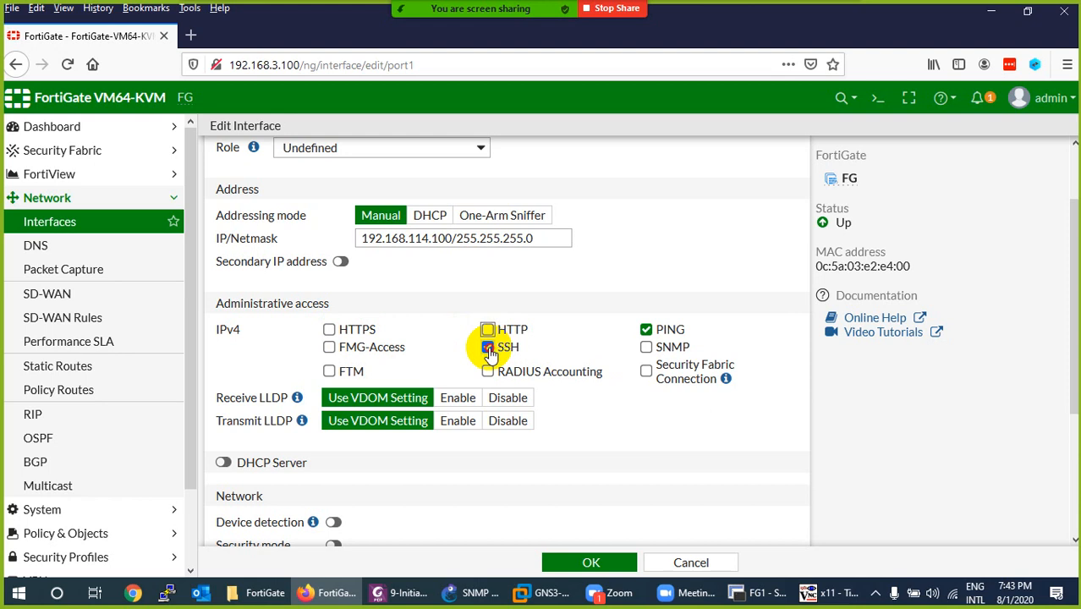
pyautogui.click(488, 348)
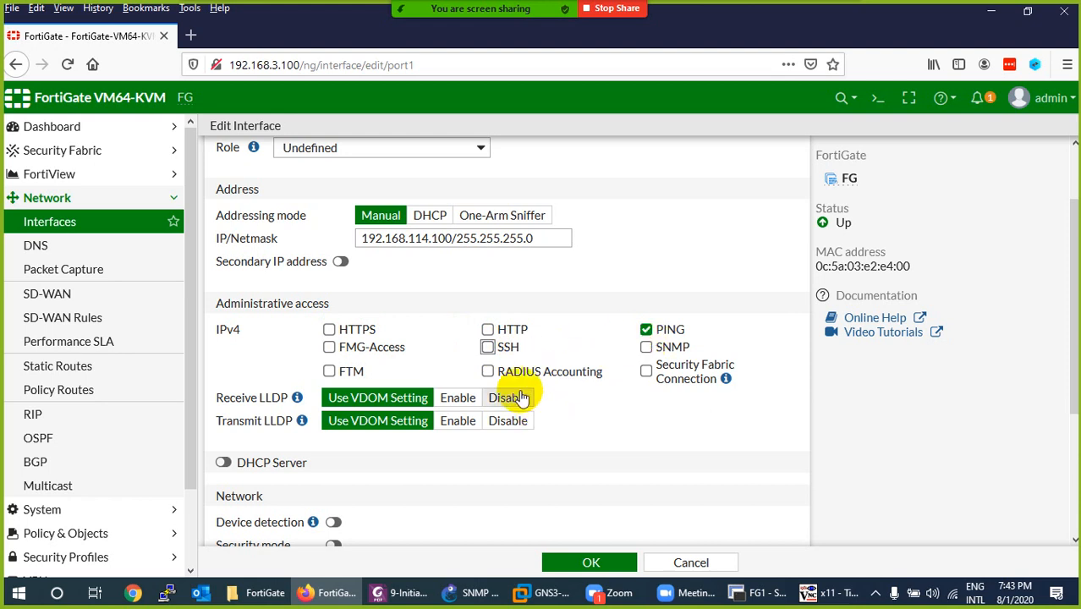
pyautogui.click(580, 562)
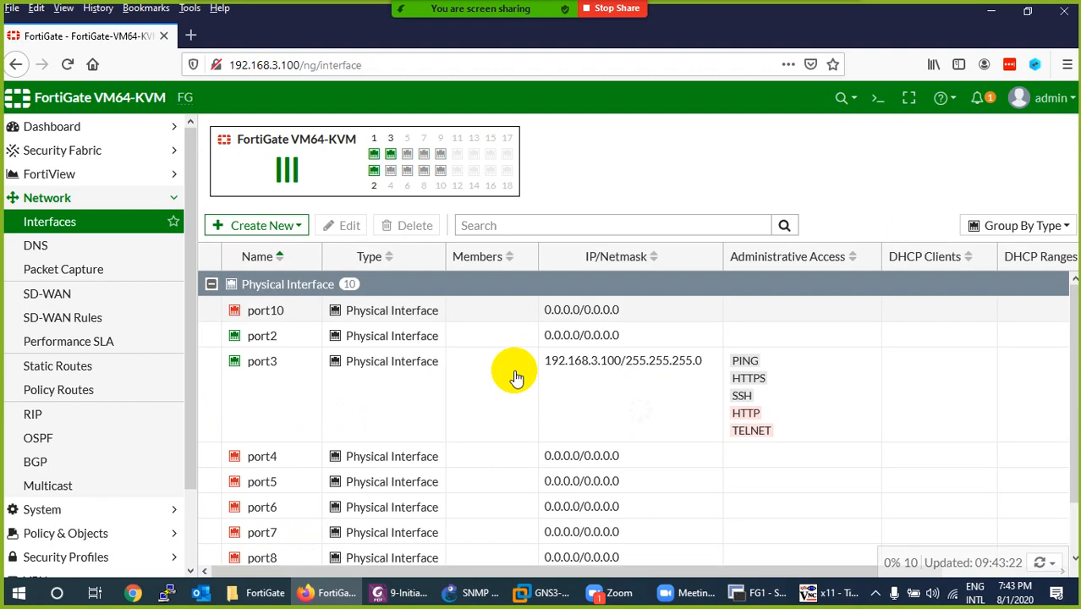
# Review the WAN interface entry and the GNS3 topology, and edit port2 to give it the alias LAN
pyautogui.scroll(-1, 313, 394)
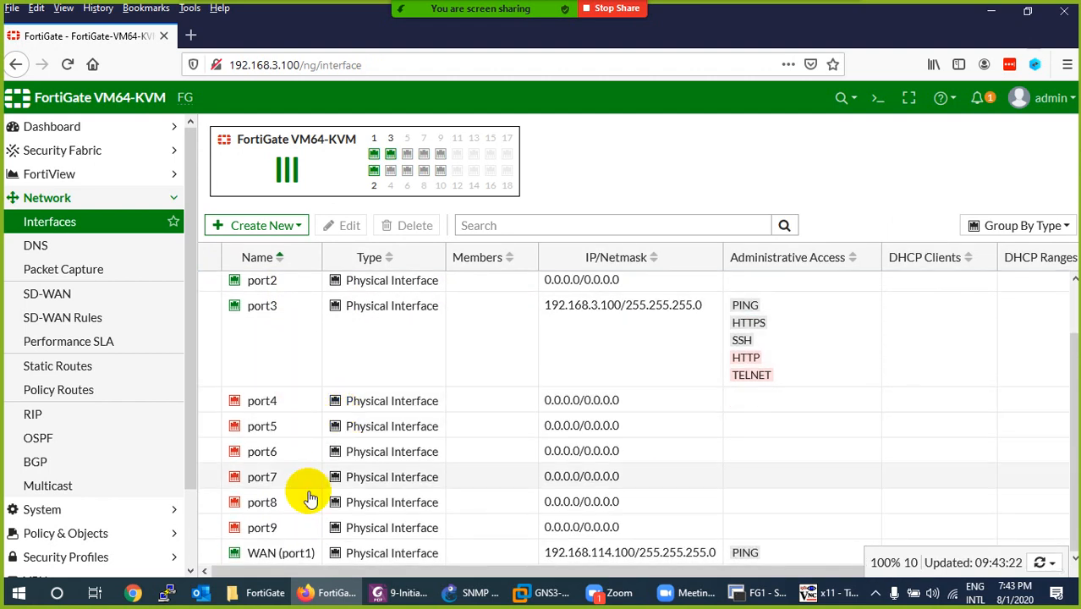
pyautogui.moveTo(280, 561)
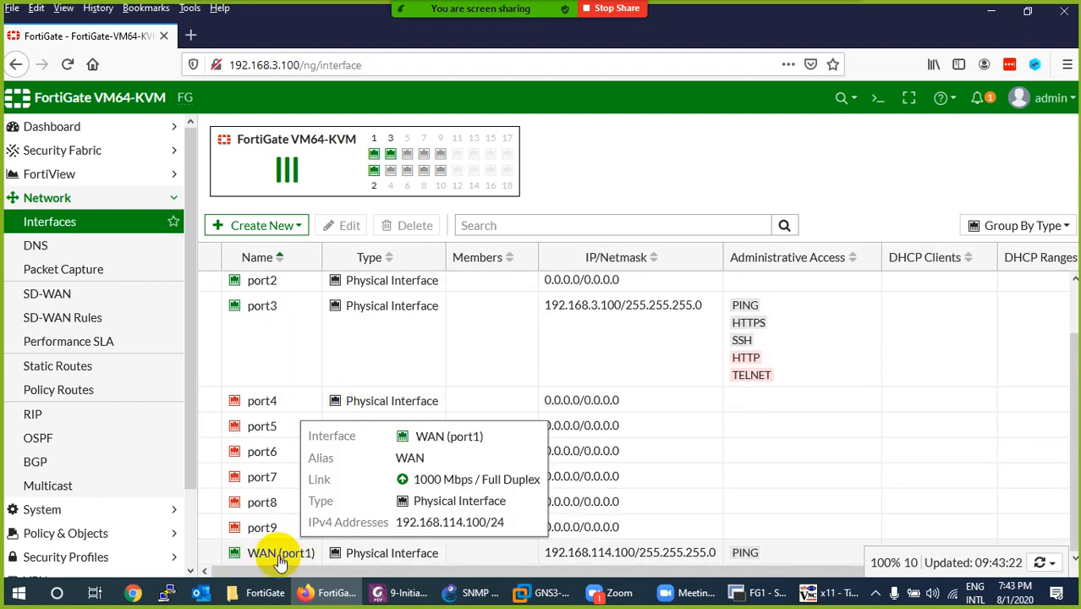
pyautogui.click(470, 591)
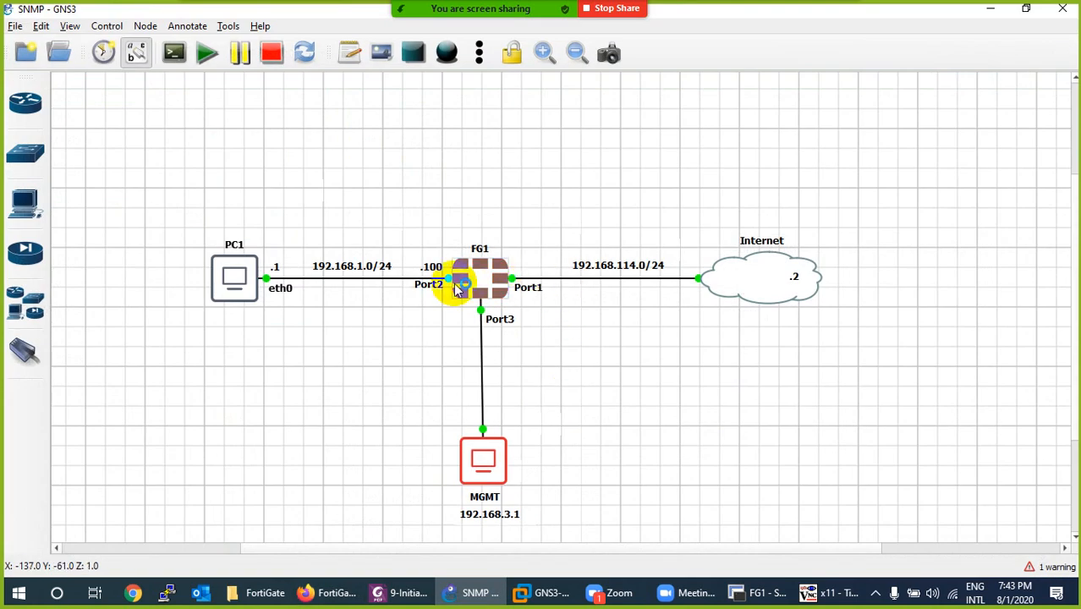
pyautogui.click(328, 592)
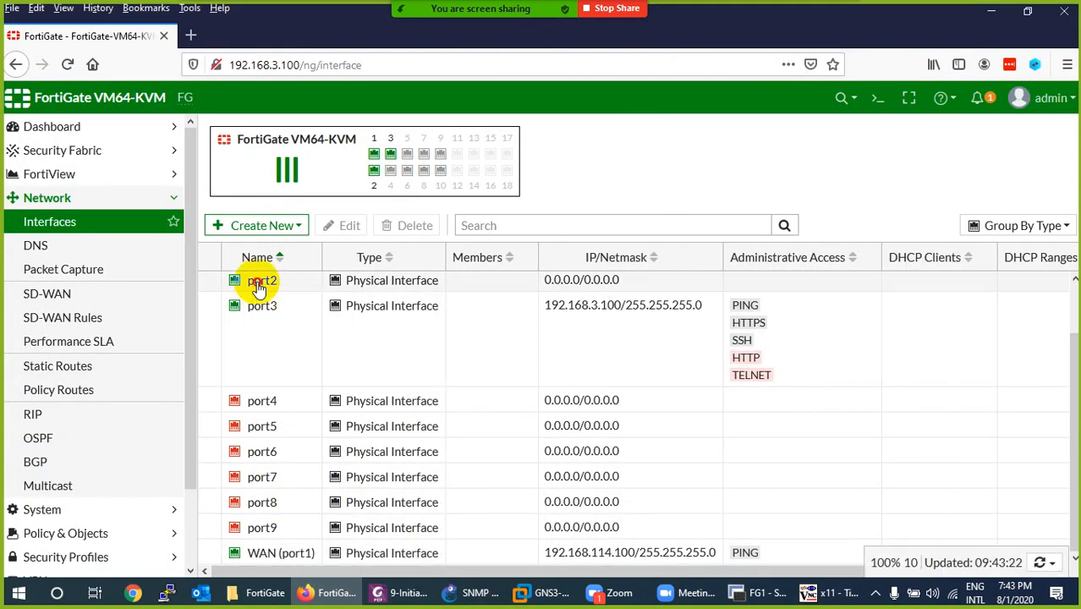
pyautogui.doubleClick(258, 288)
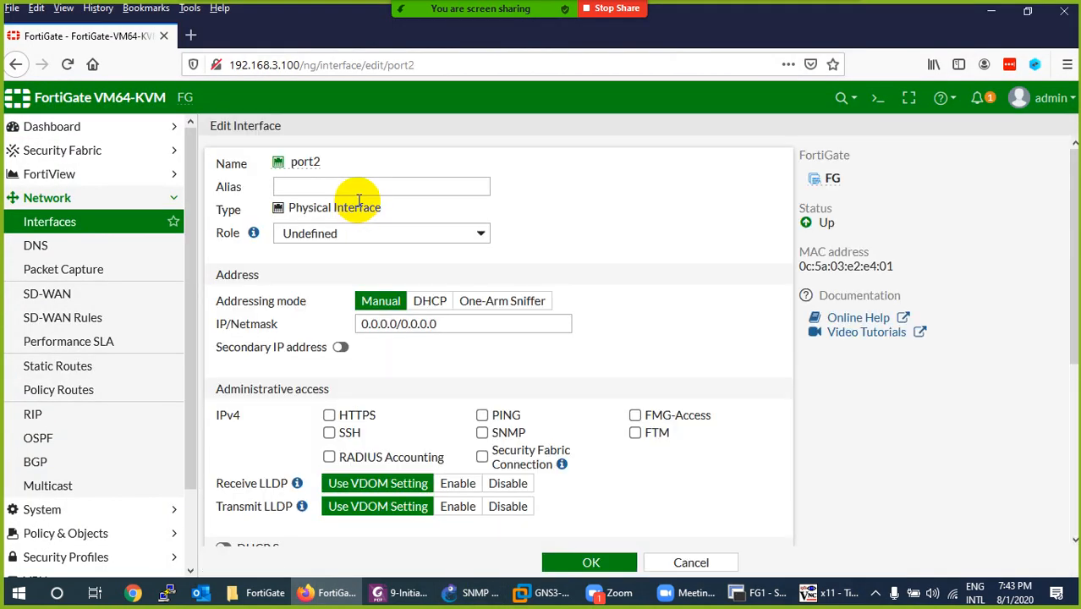
pyautogui.click(345, 188)
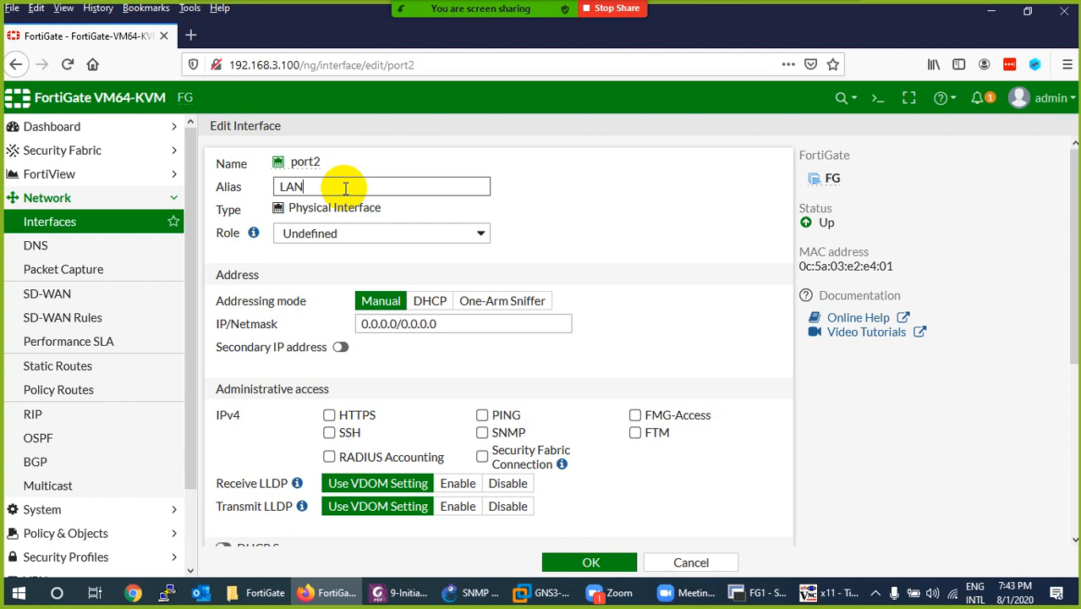
# Set port2's IP/Netmask to 192.168.1.100 255.255.255.0 and check the LAN subnet in the GNS3 topology
pyautogui.moveTo(434, 323); pyautogui.dragTo(328, 323)
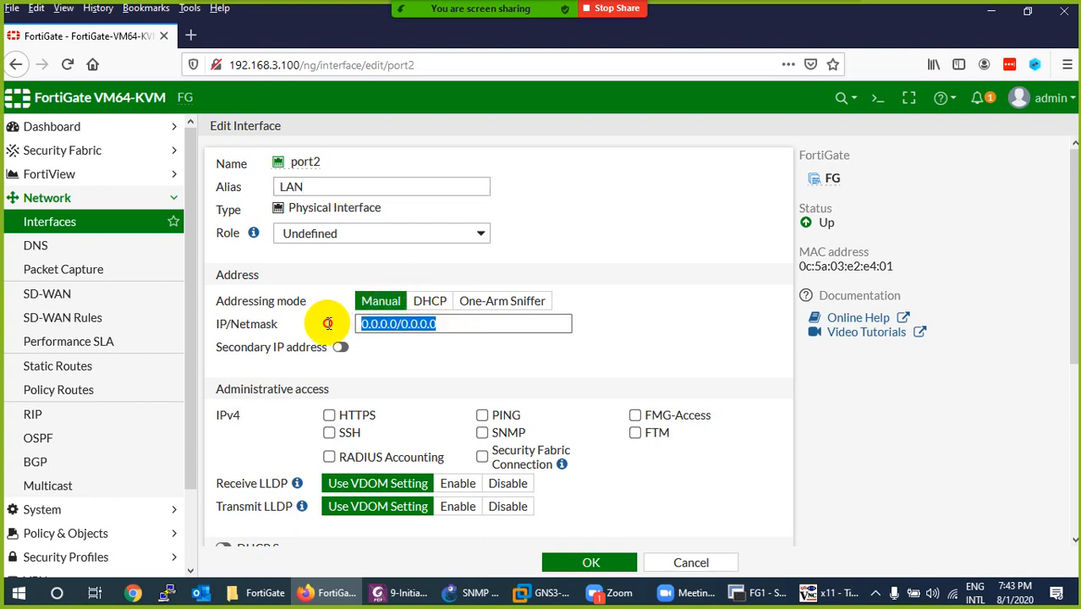
pyautogui.write('192.168.3.100')
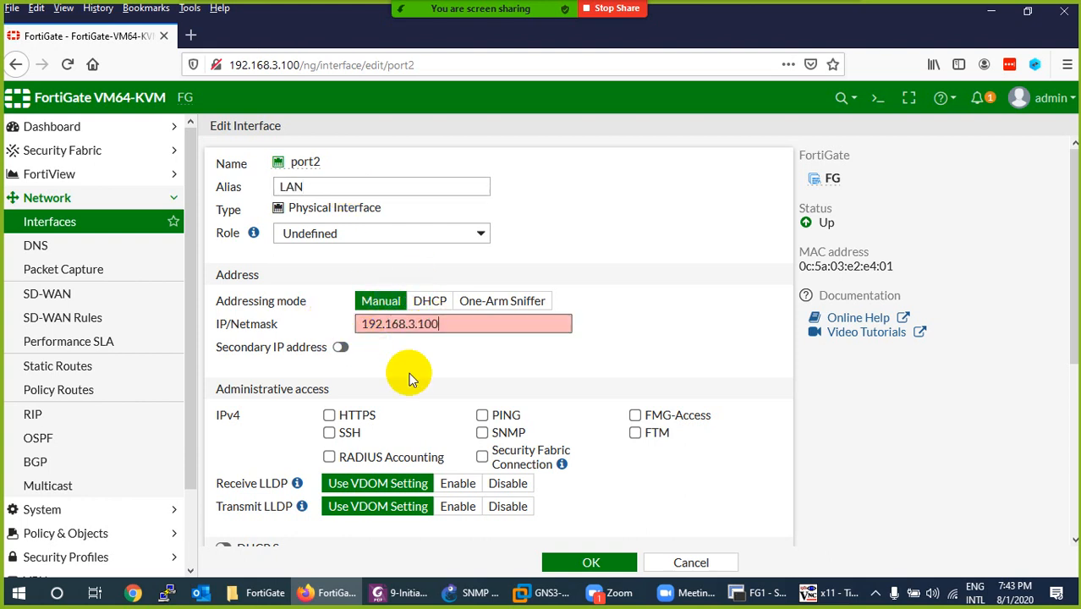
pyautogui.press('BackSpace')
pyautogui.press('BackSpace')
pyautogui.press('BackSpace')
pyautogui.write('1.100/24')
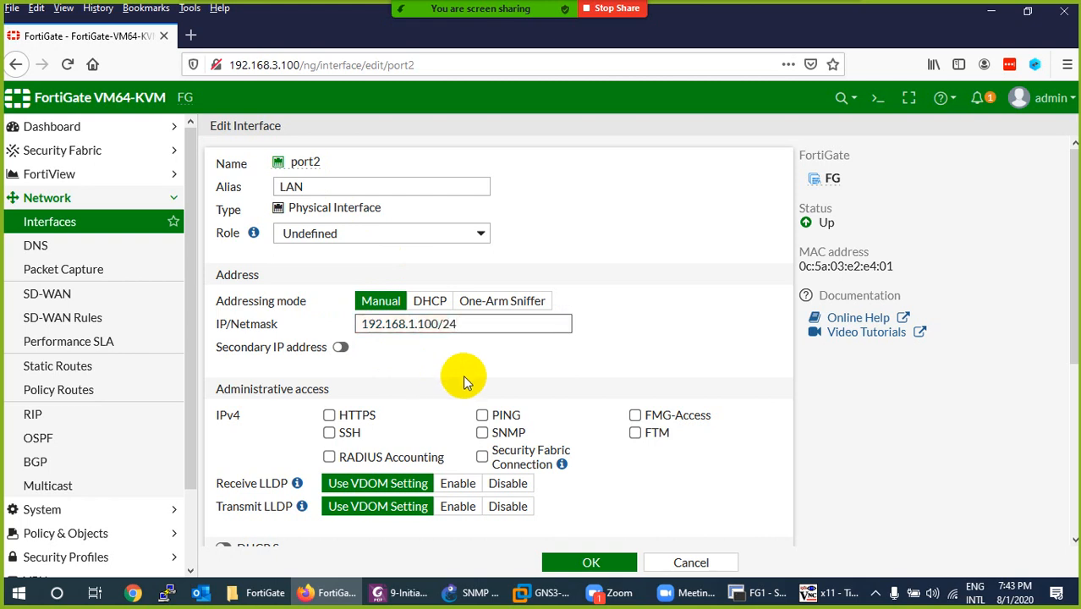
pyautogui.press('BackSpace')
pyautogui.press('BackSpace')
pyautogui.press('BackSpace')
pyautogui.write('2')
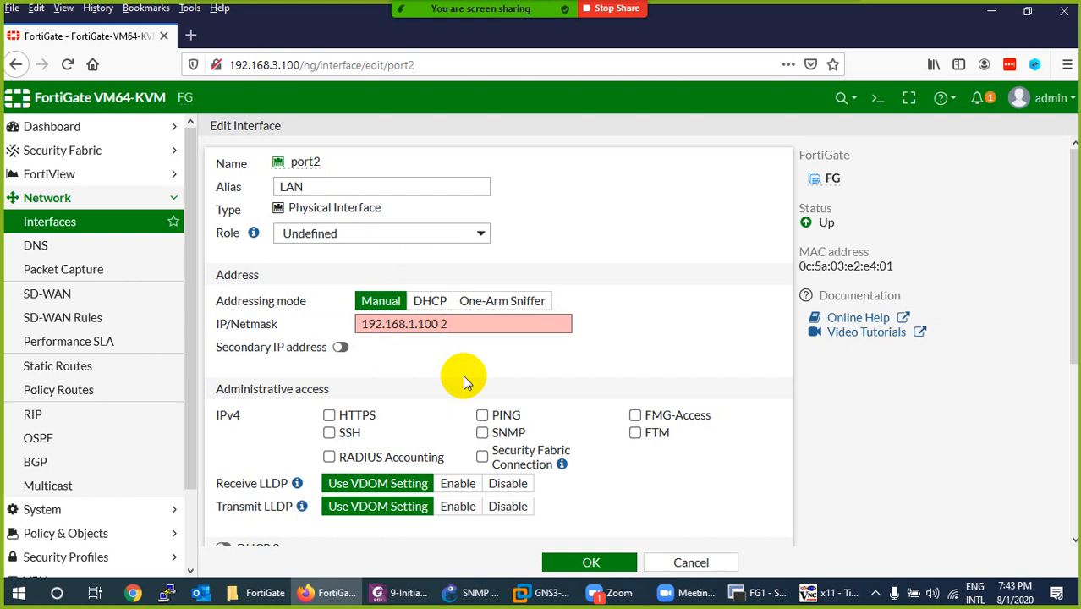
pyautogui.write('55.255.255.0')
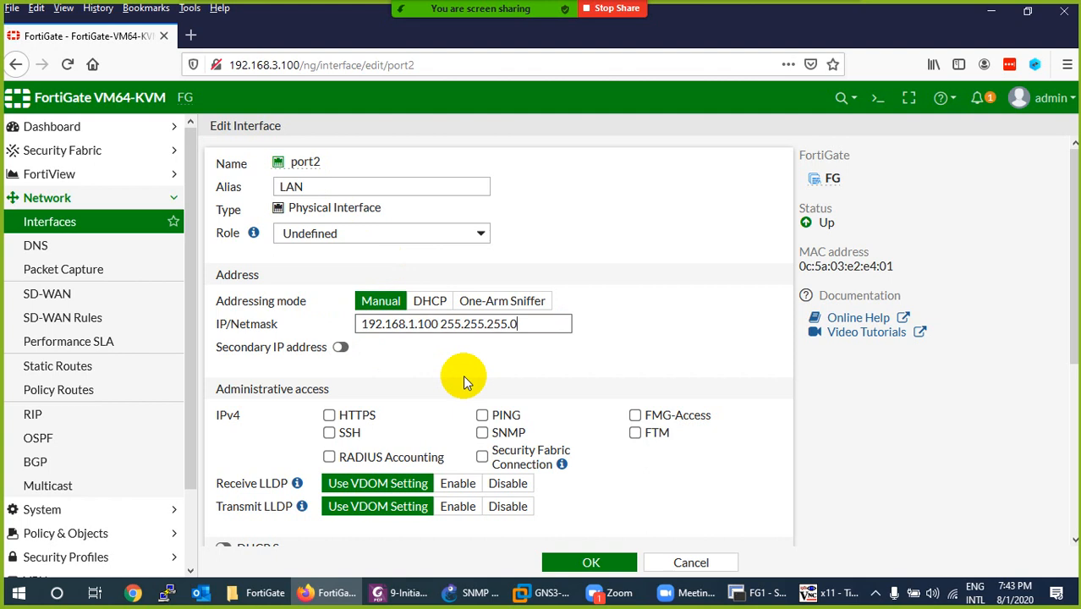
pyautogui.click(384, 310)
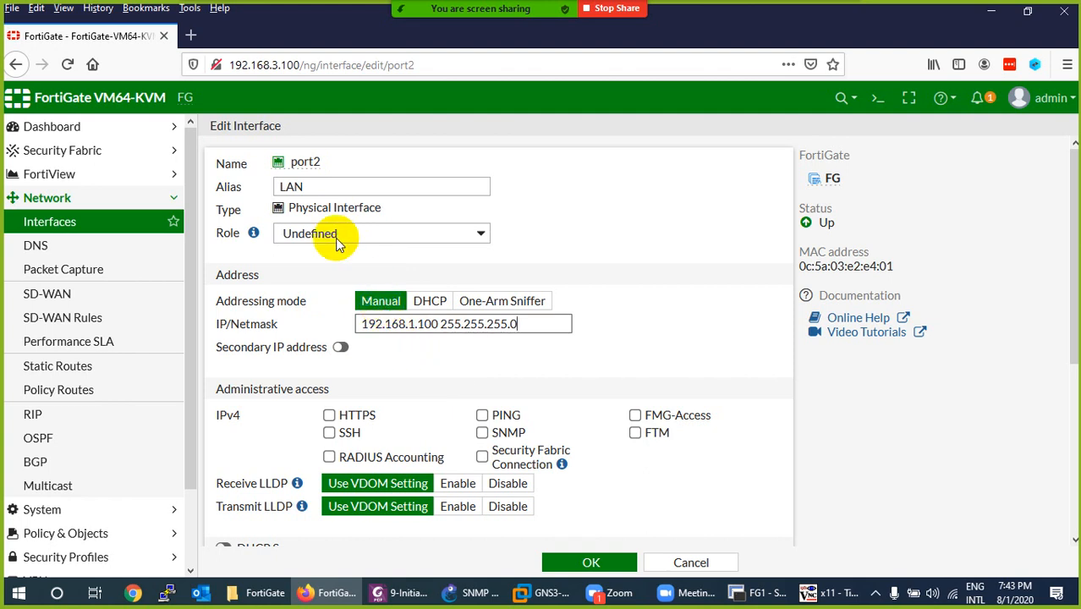
pyautogui.click(461, 592)
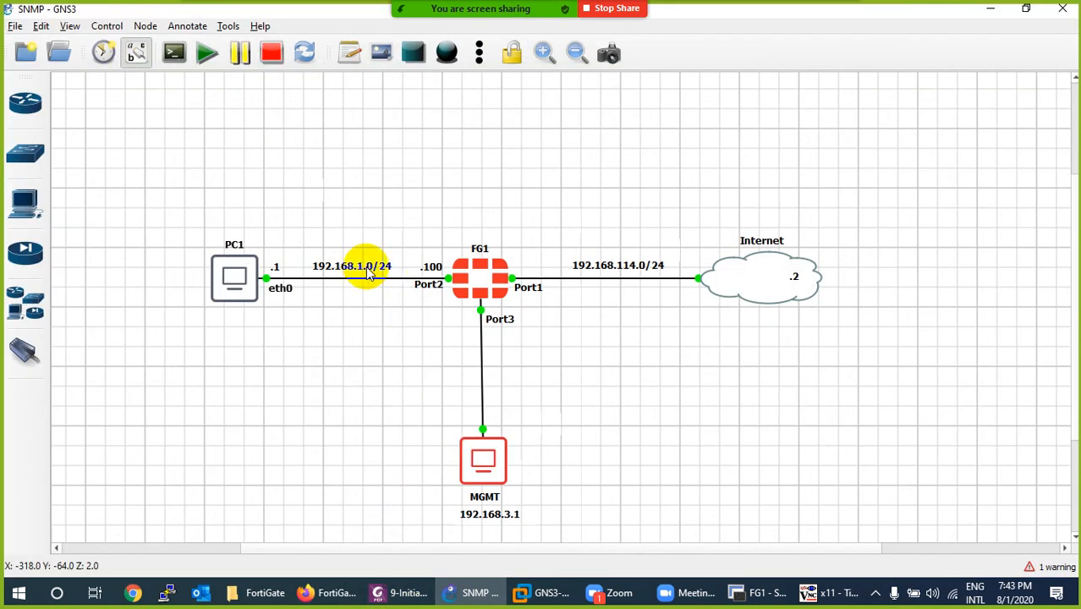
pyautogui.click(457, 592)
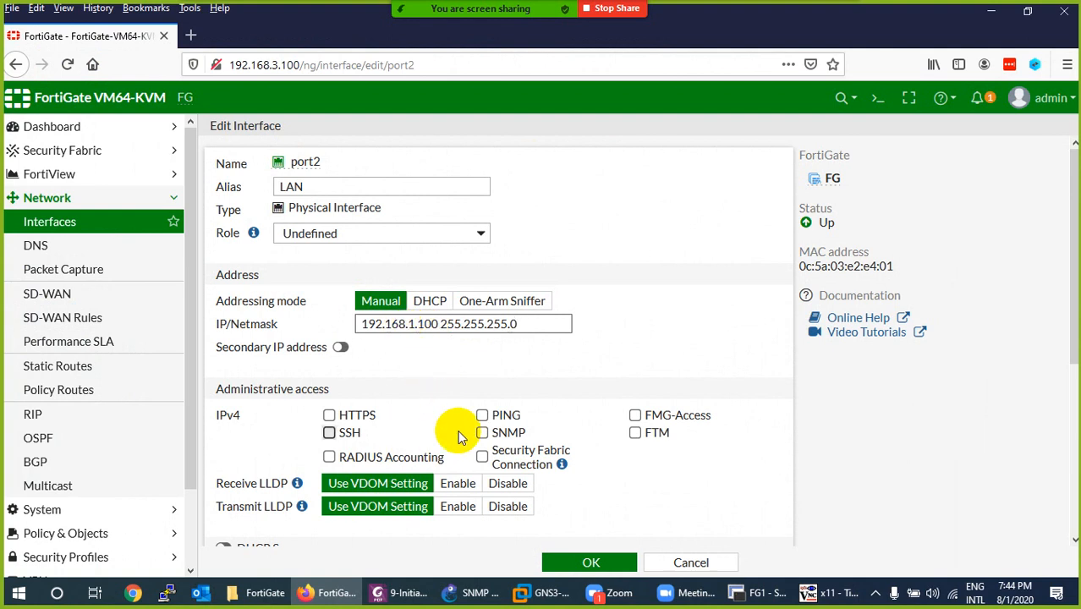
# Allow PING as administrative access on port2 and save the interface
pyautogui.click(482, 415)
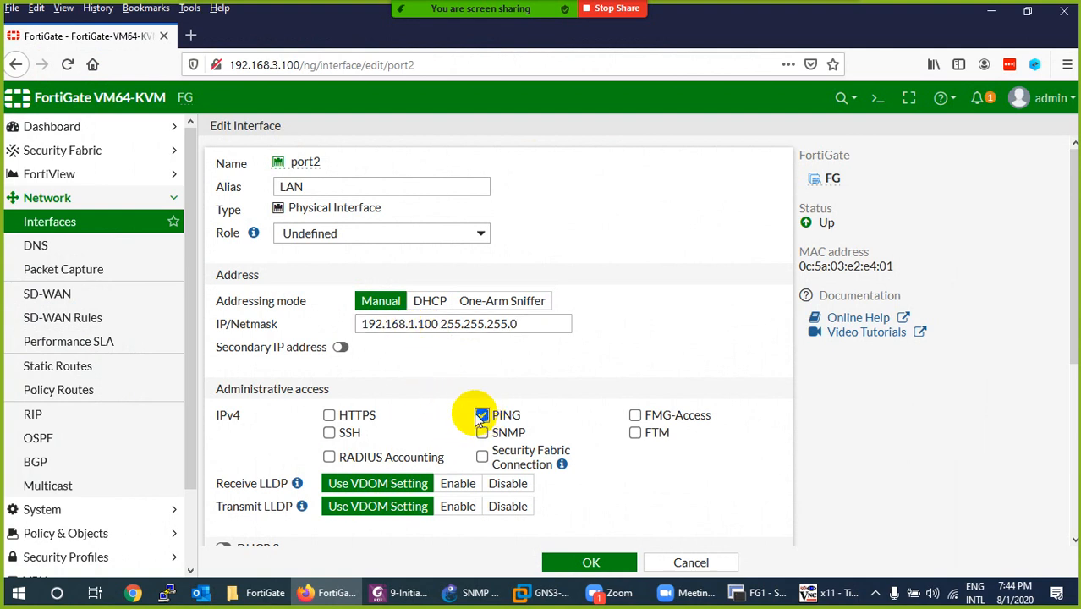
pyautogui.scroll(-5, 440, 415)
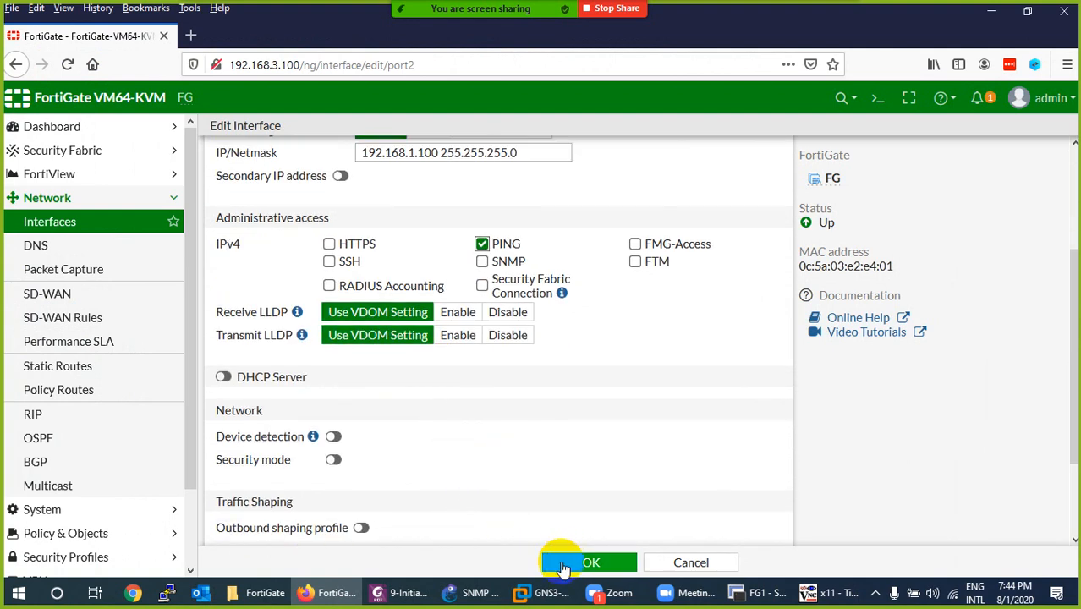
pyautogui.click(562, 563)
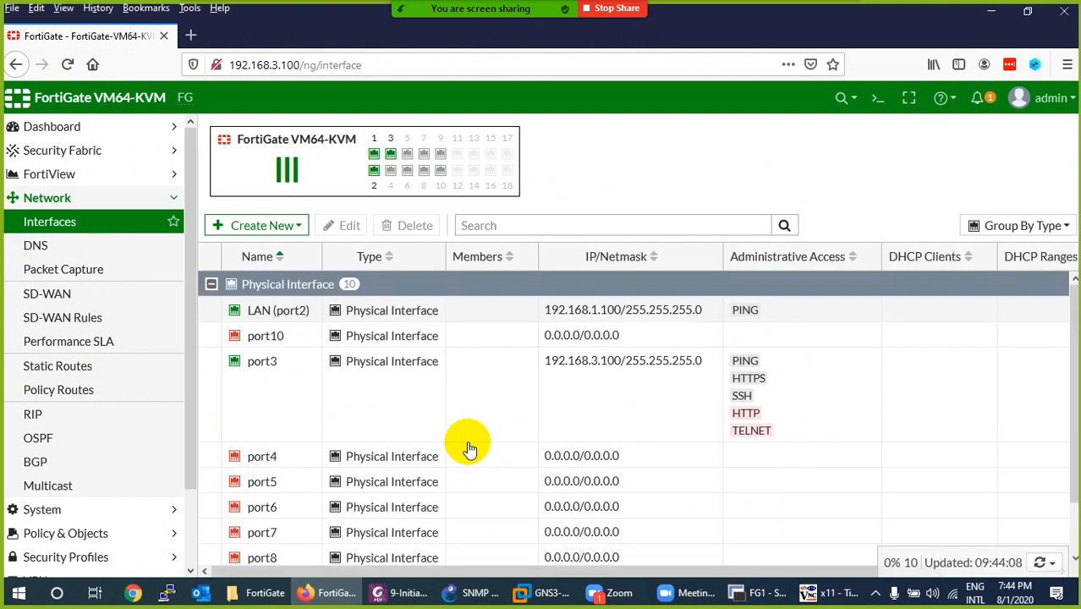
# Check the management link in the GNS3 topology, give port3 the alias MGMT and save the interface
pyautogui.click(491, 597)
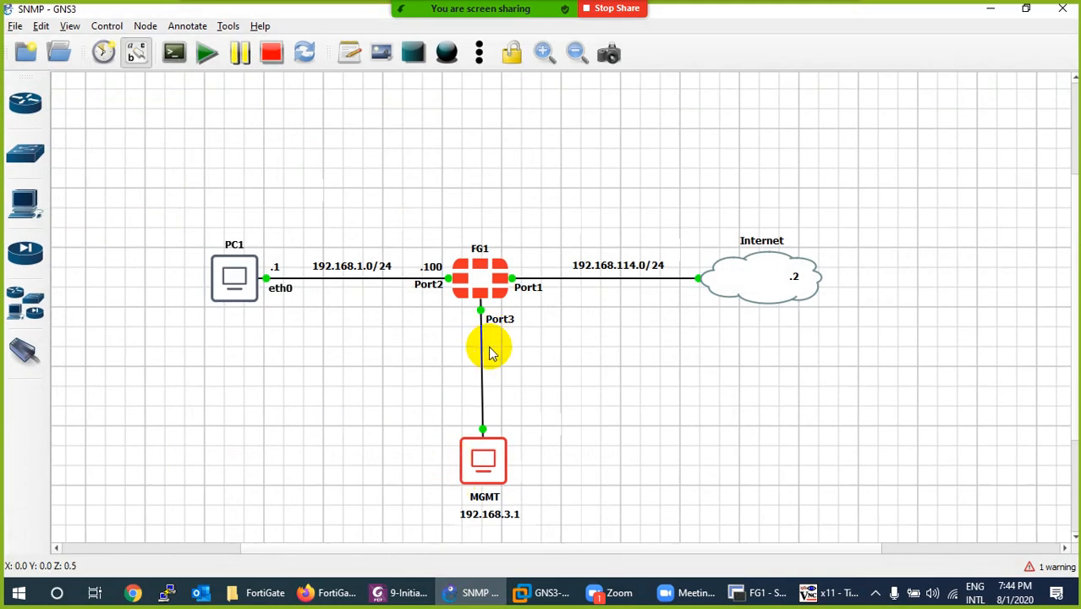
pyautogui.click(470, 592)
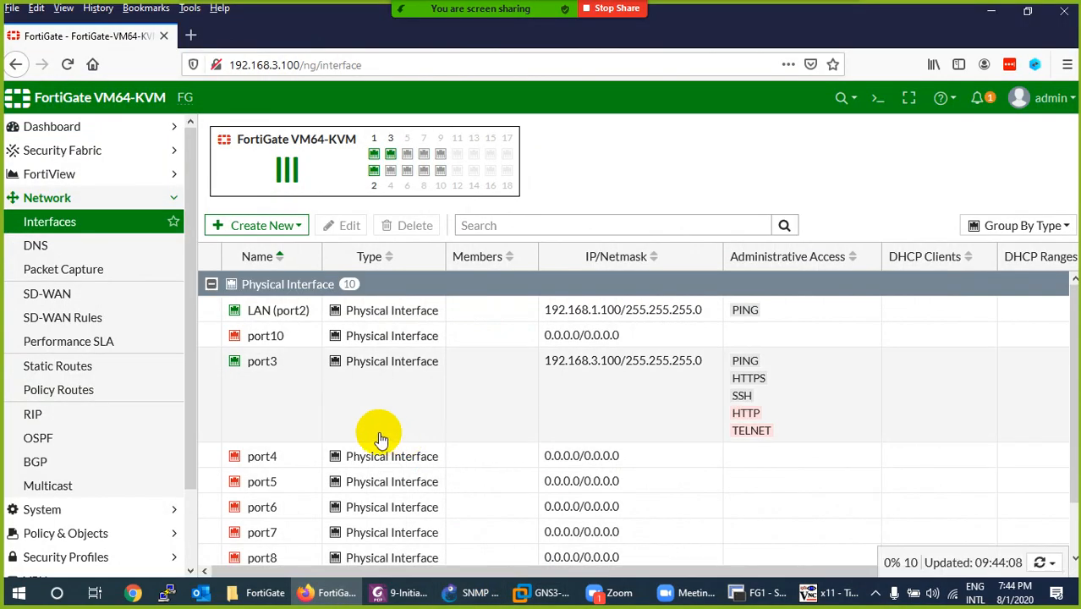
pyautogui.doubleClick(262, 364)
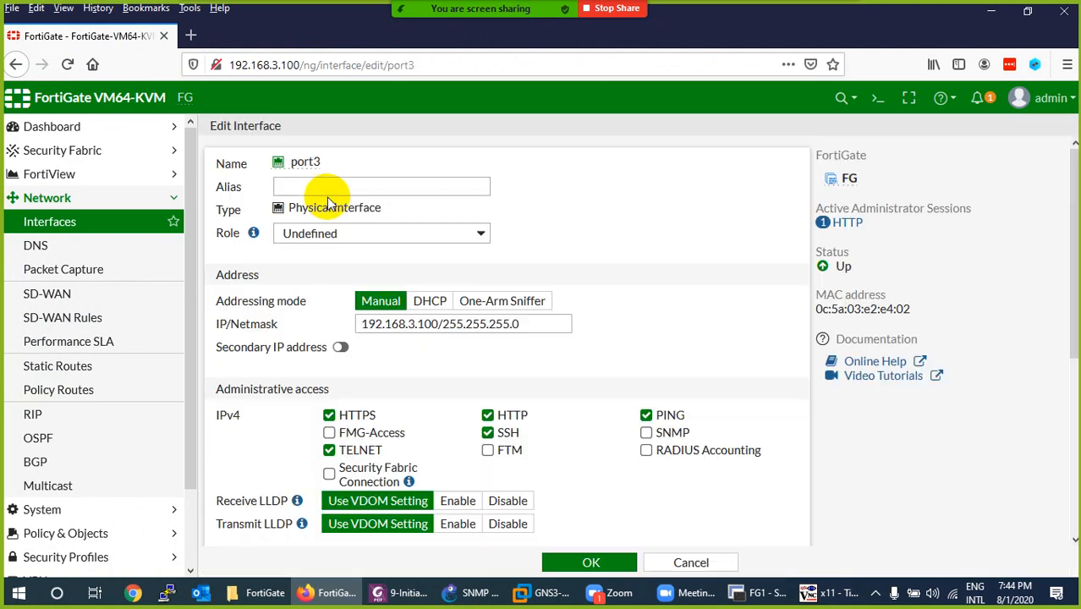
pyautogui.click(324, 185)
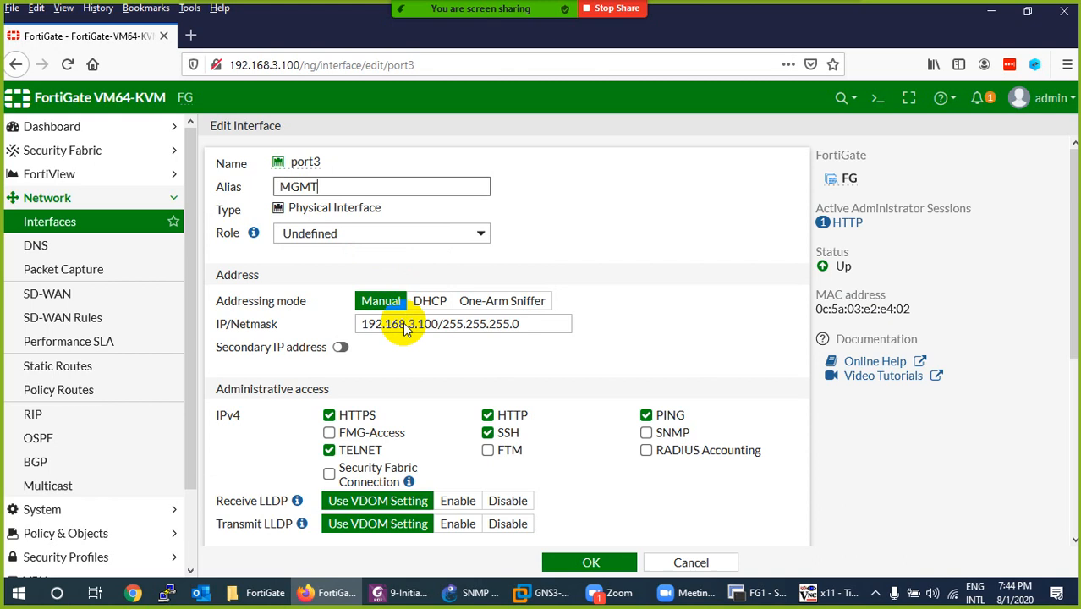
pyautogui.scroll(-5, 424, 387)
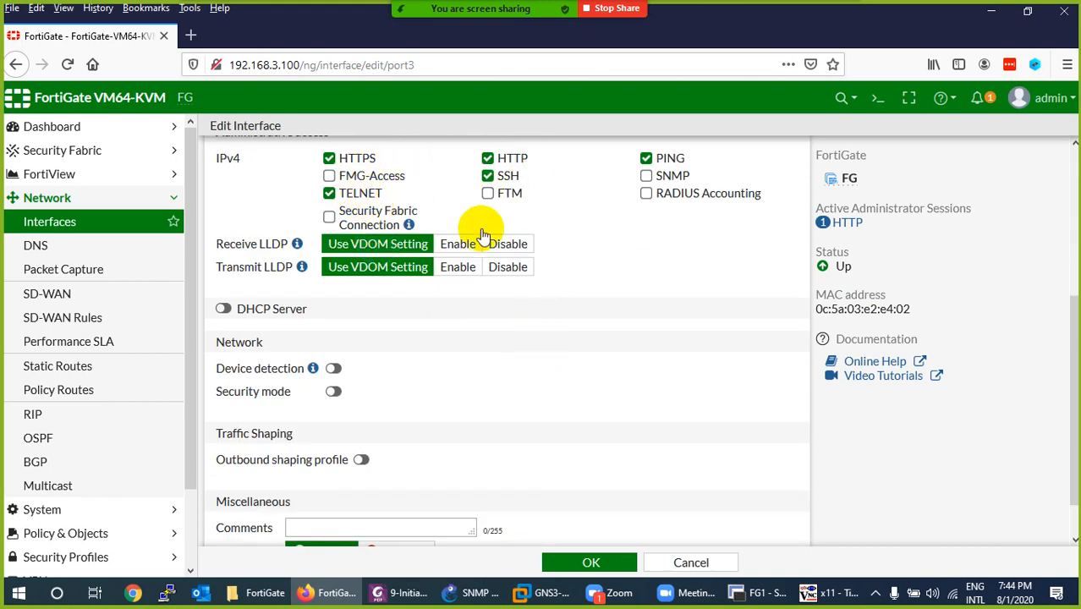
pyautogui.click(554, 558)
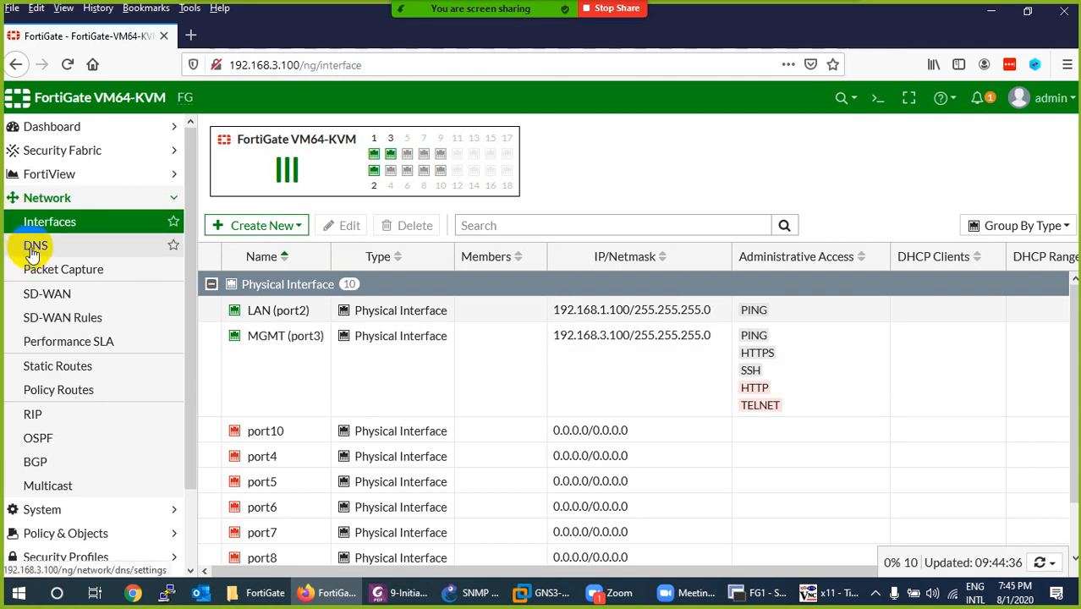
# Specify custom DNS servers with 8.8.8.8 as primary and 1.1.1.1 as secondary, and apply the settings
pyautogui.click(32, 250)
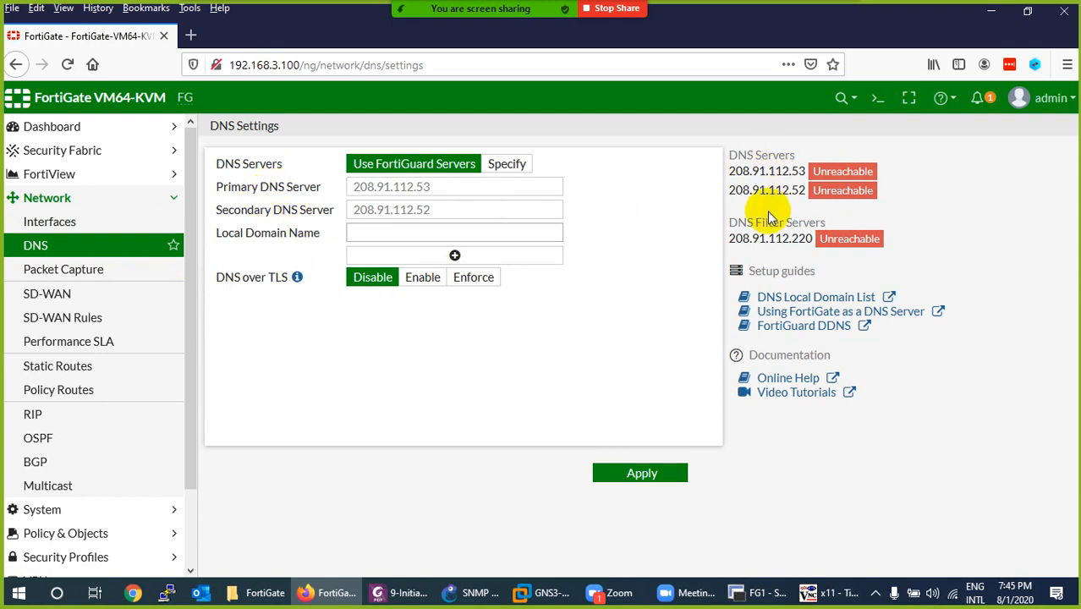
pyautogui.click(506, 164)
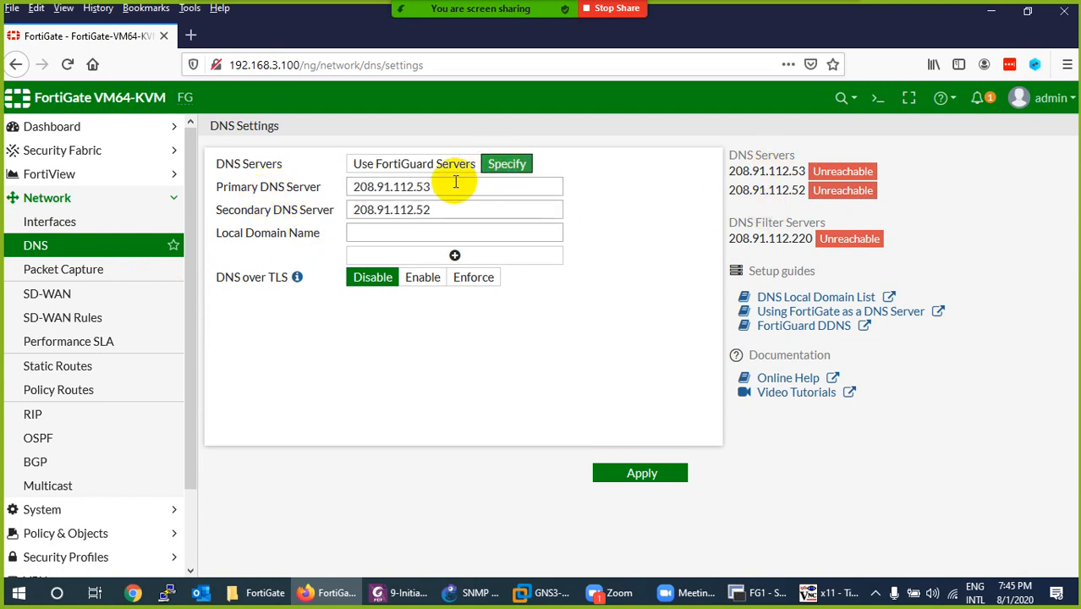
pyautogui.moveTo(454, 186); pyautogui.dragTo(298, 184)
pyautogui.write('8.8.')
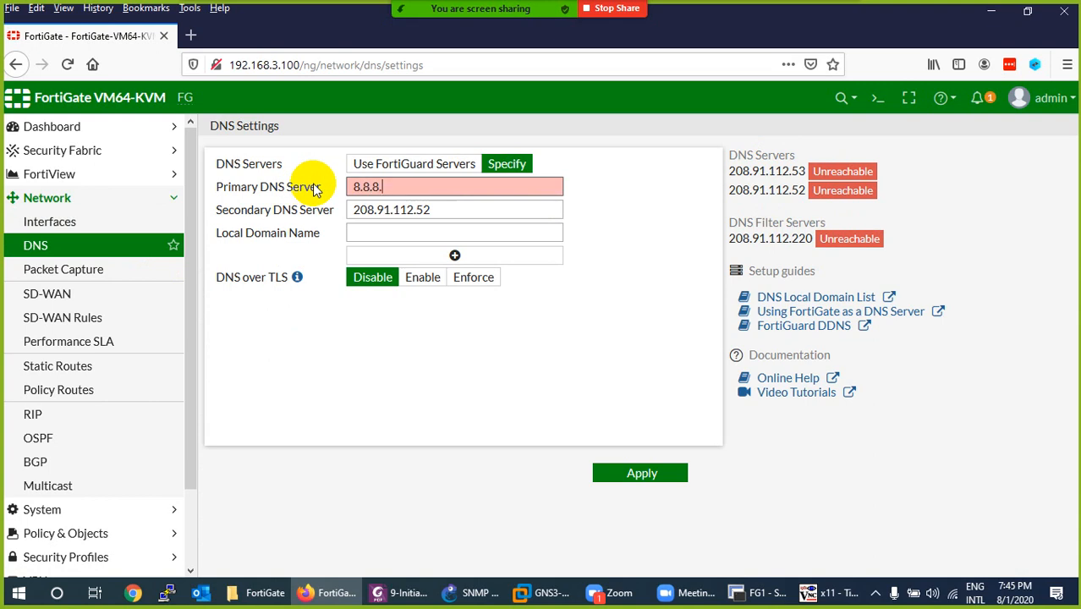
pyautogui.write('8.8')
pyautogui.press('Tab')
pyautogui.write('1.')
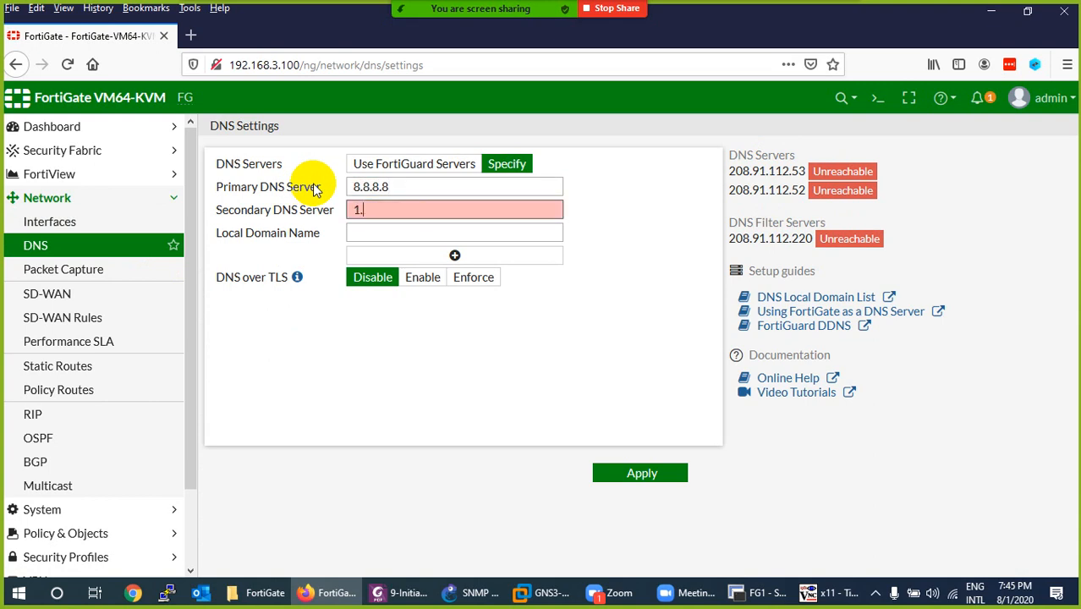
pyautogui.write('1.1.1')
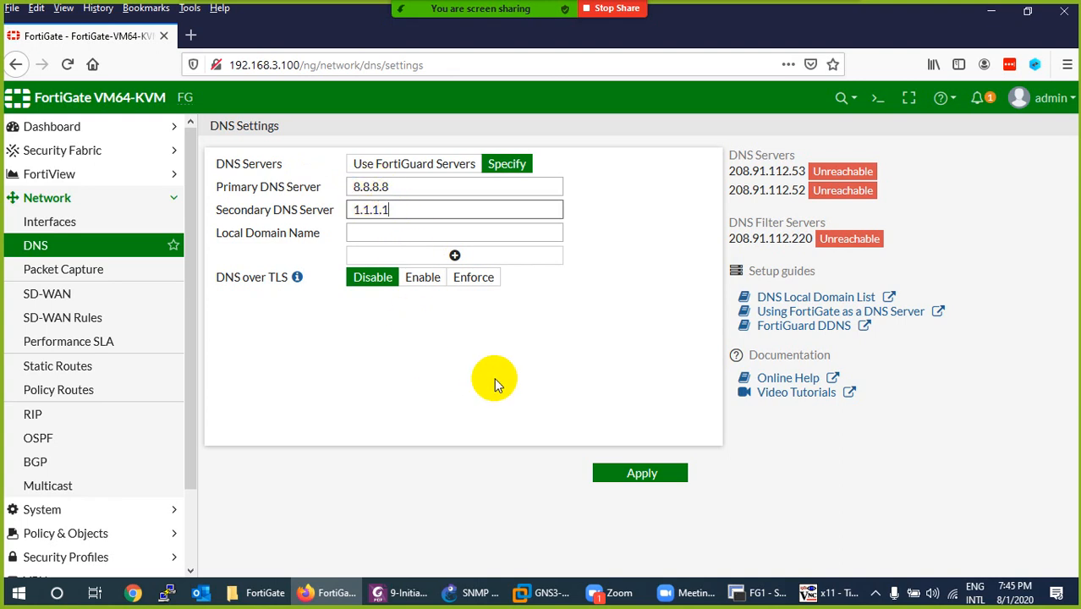
pyautogui.click(632, 471)
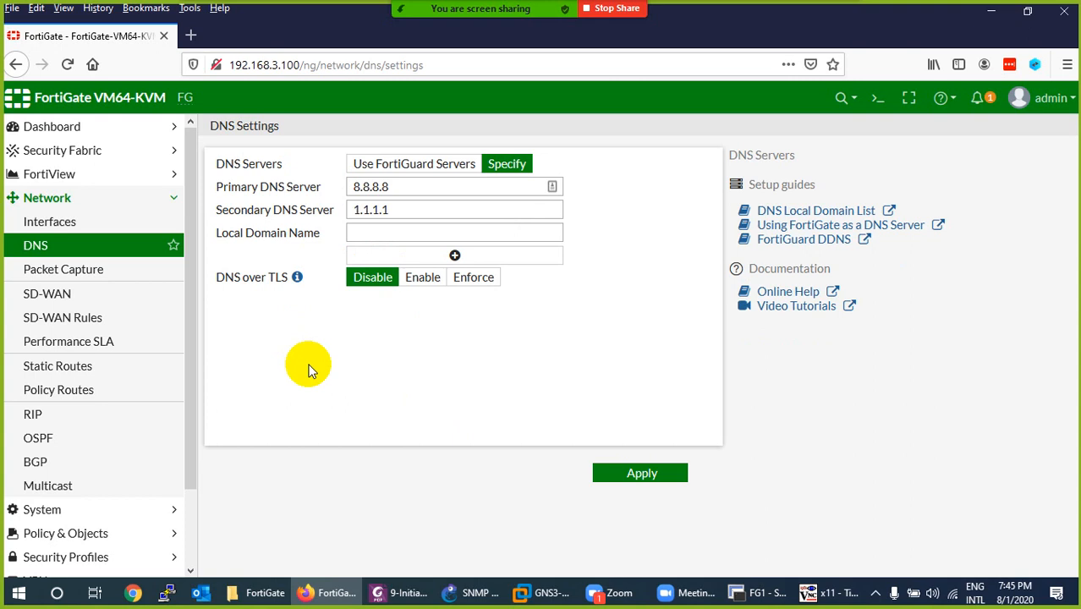
# Create a static route to 0.0.0.0/0.0.0.0 with gateway address 192.168.114.2, checking the Internet node's address in the GNS3 topology
pyautogui.click(474, 593)
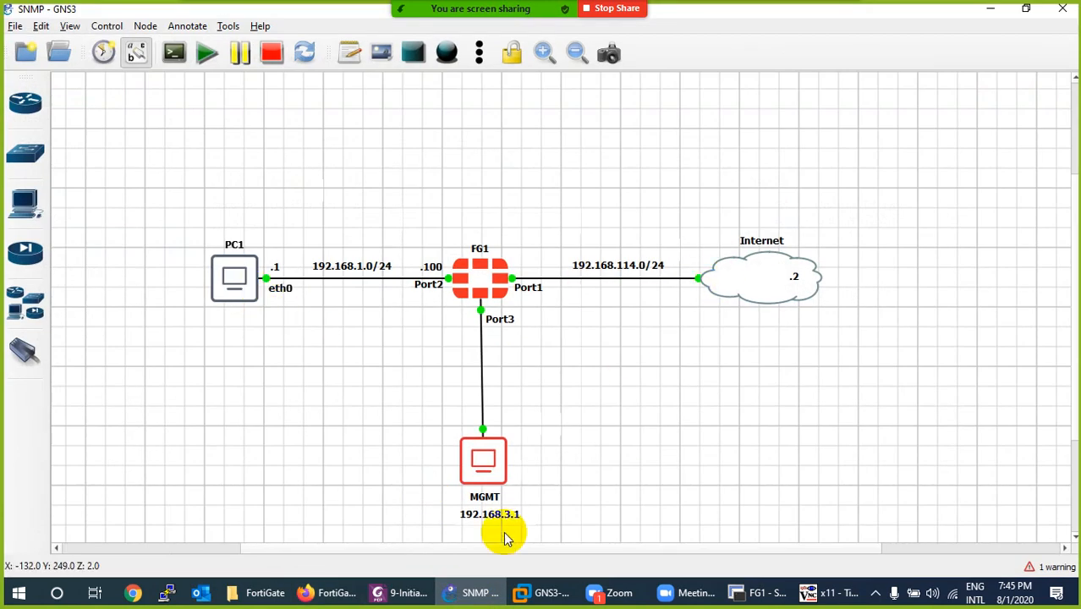
pyautogui.click(475, 595)
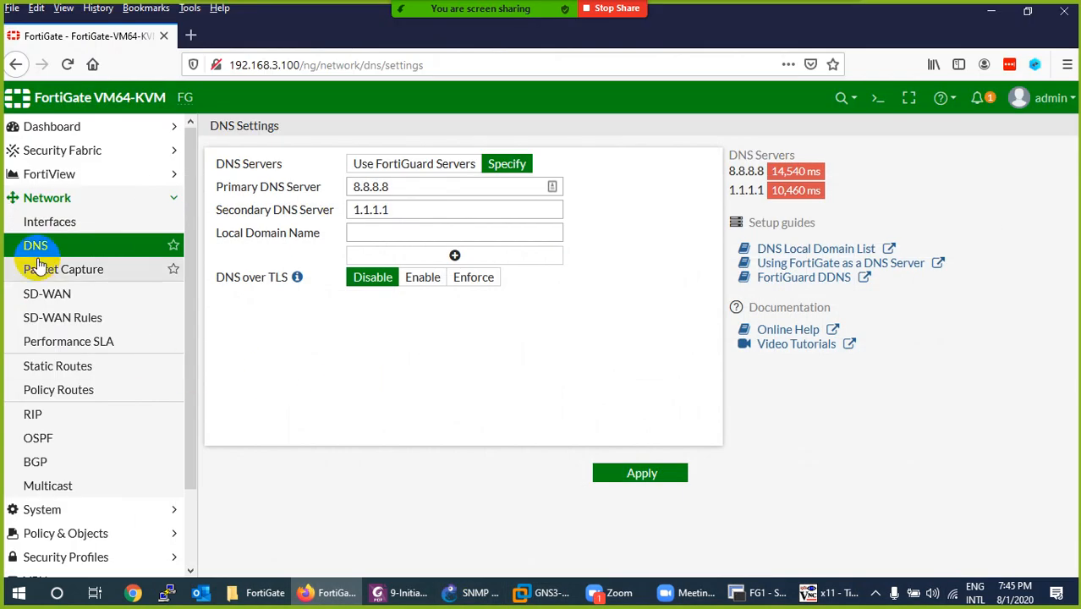
pyautogui.click(62, 372)
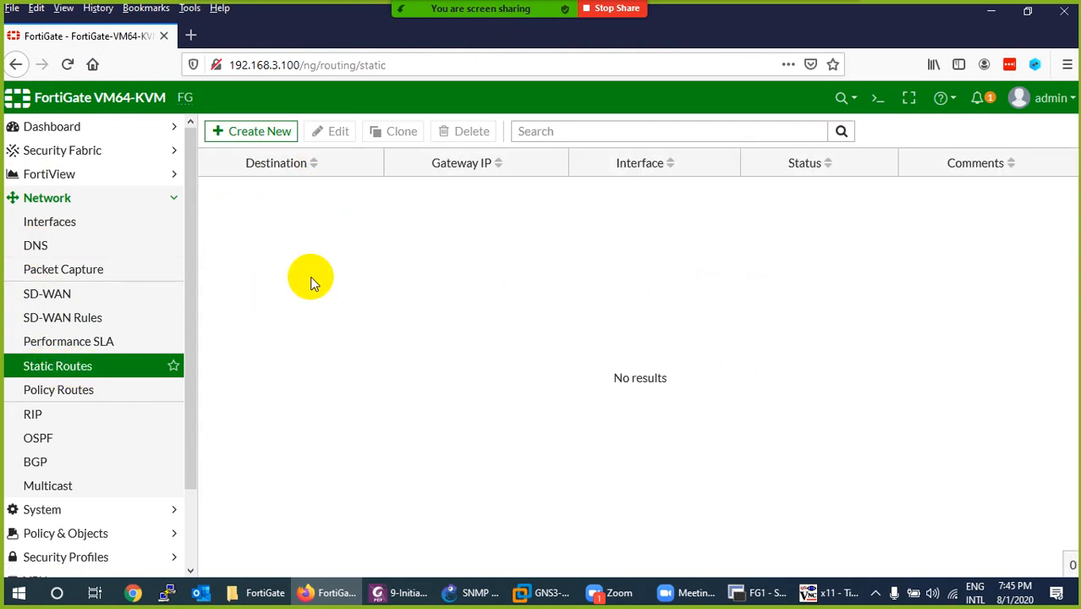
pyautogui.click(260, 132)
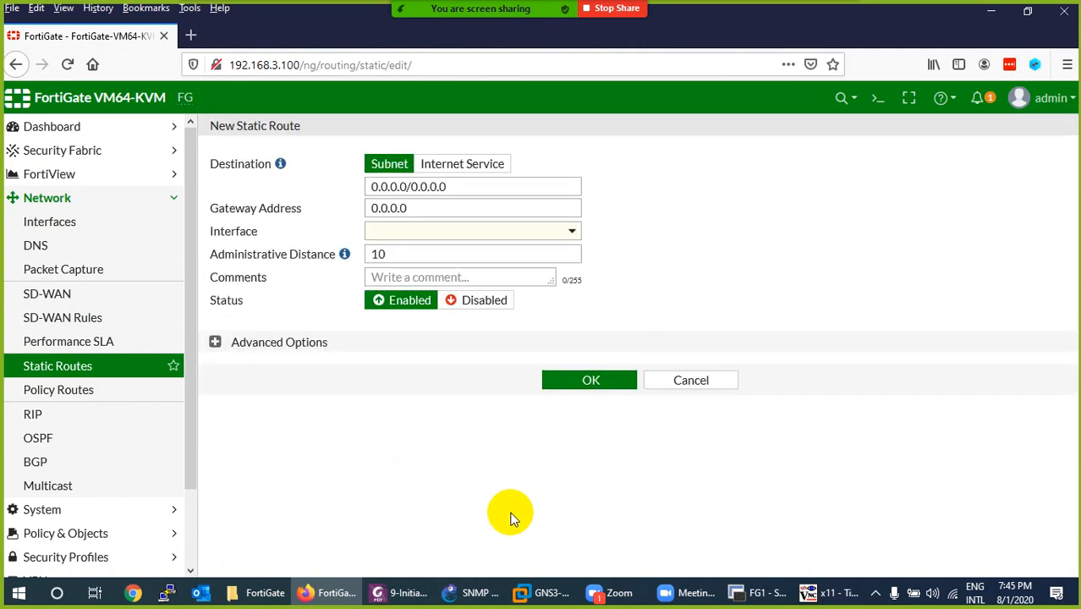
pyautogui.click(472, 592)
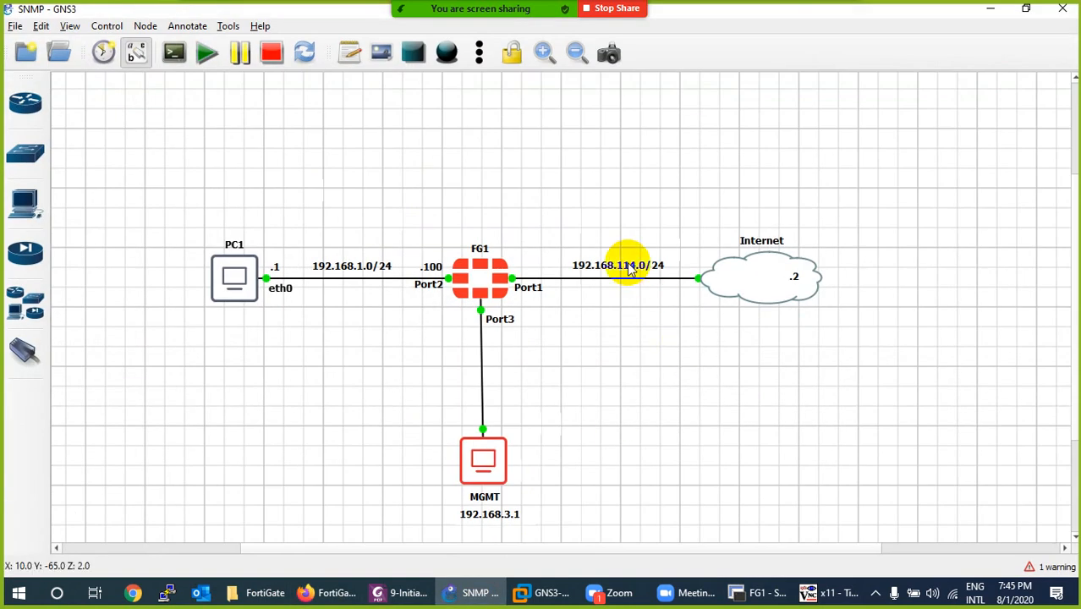
pyautogui.moveTo(755, 293)
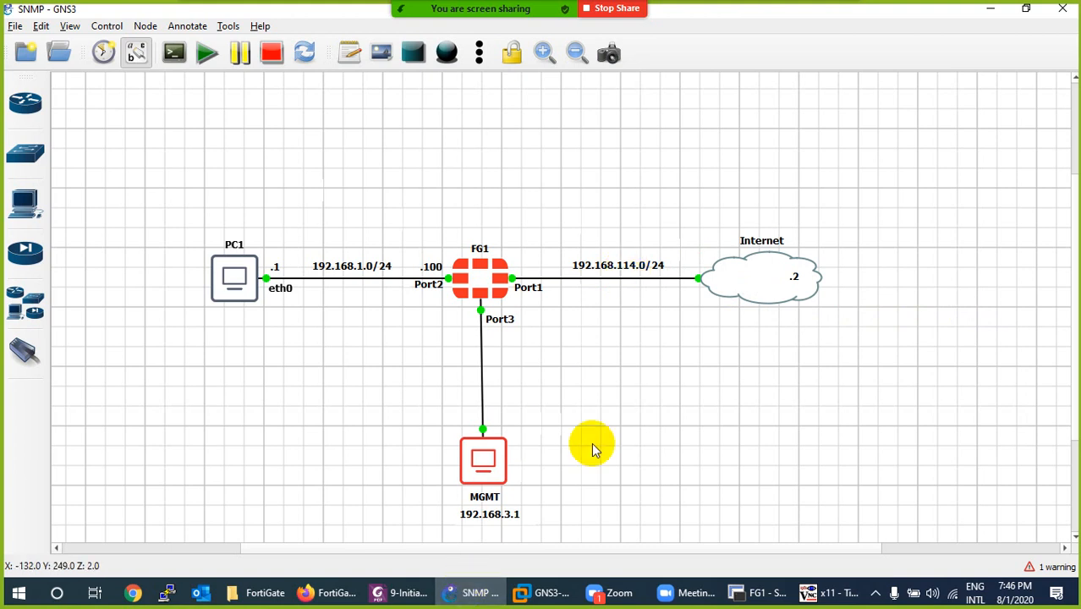
pyautogui.moveTo(794, 281)
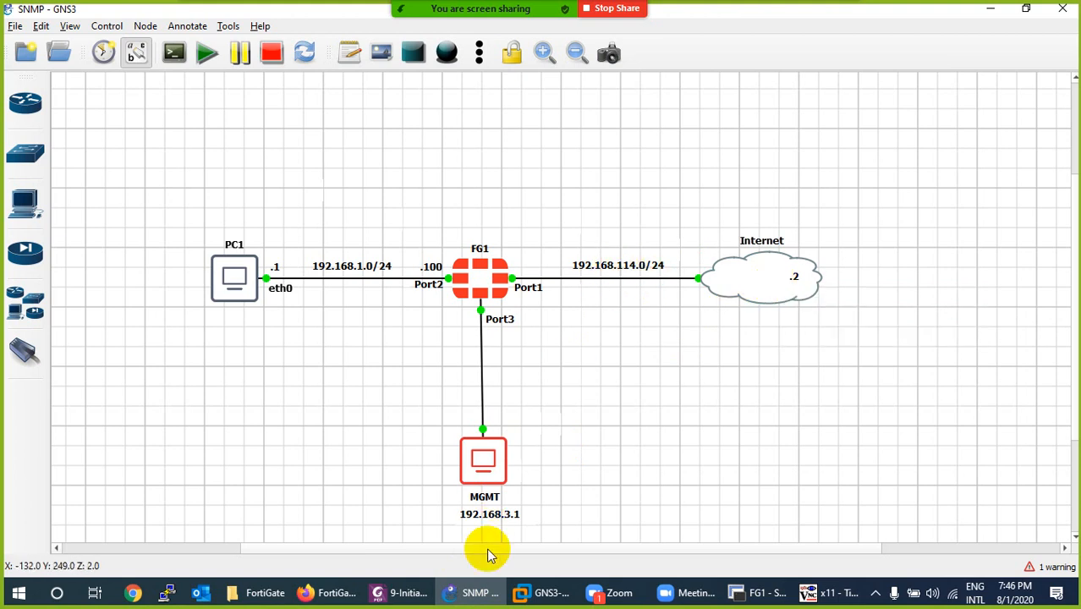
pyautogui.click(473, 590)
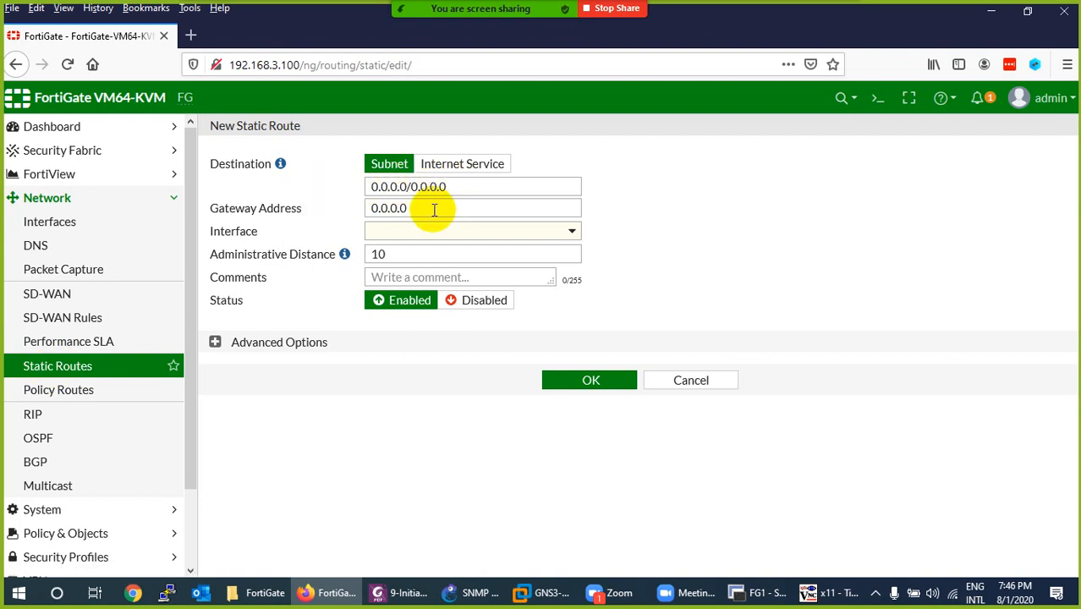
pyautogui.moveTo(433, 210); pyautogui.dragTo(374, 208)
pyautogui.write('192.168.114.2')
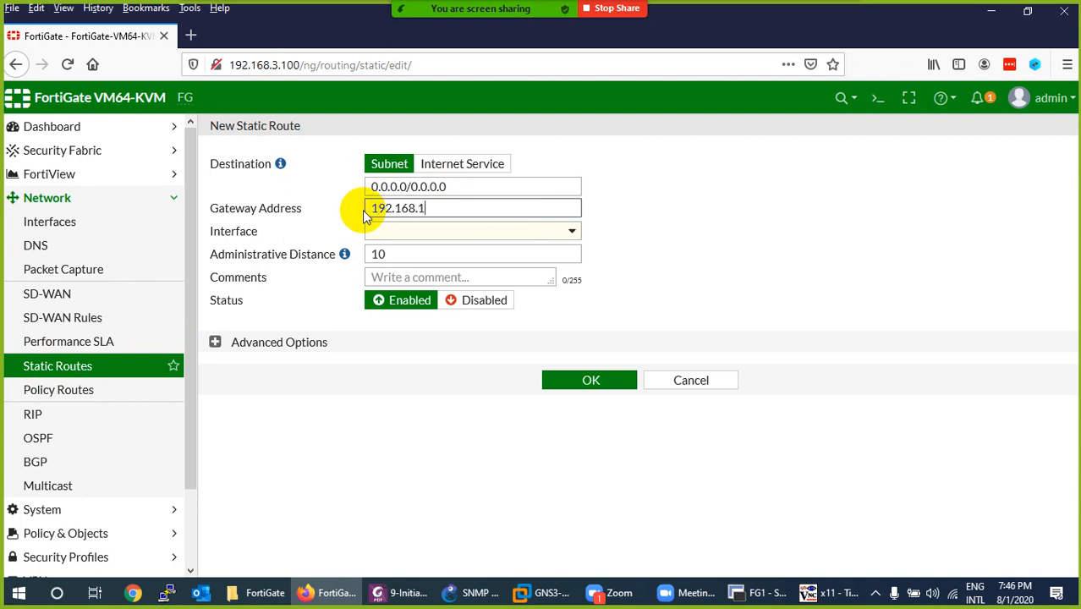
pyautogui.click(478, 592)
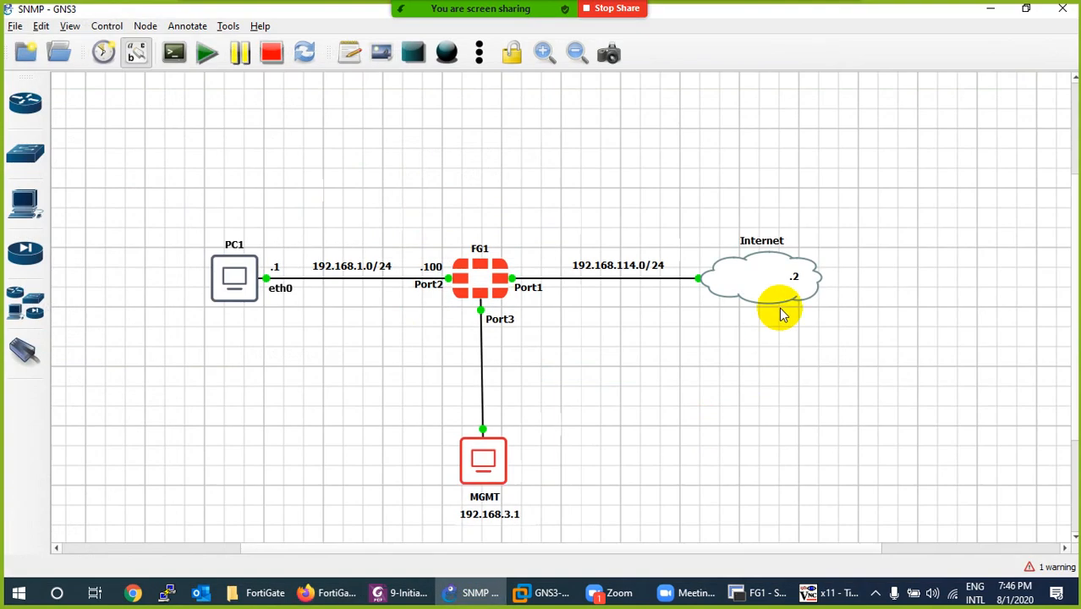
pyautogui.click(474, 592)
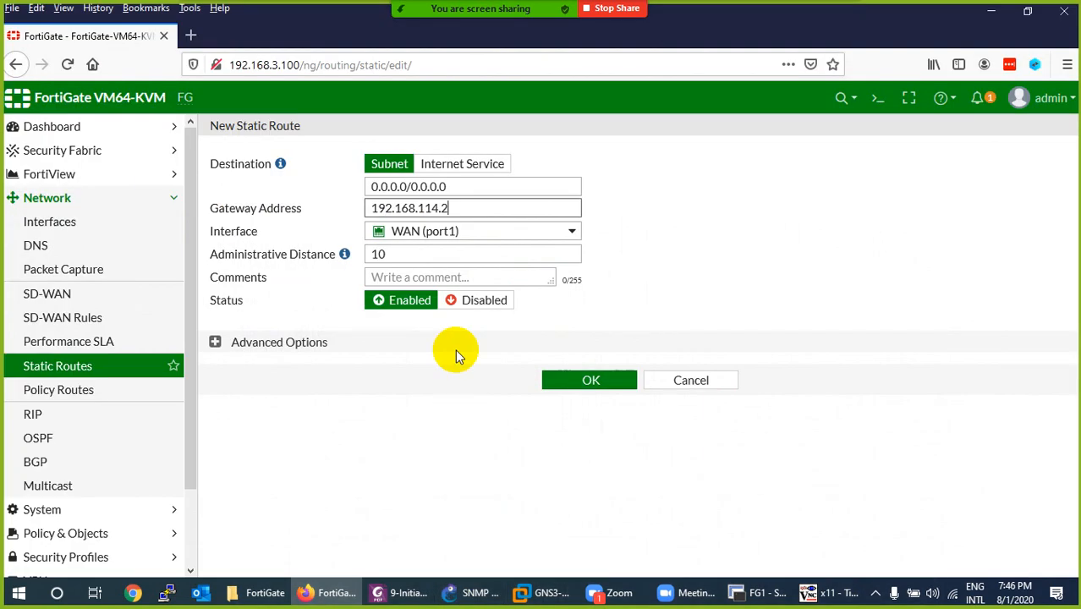
# Select WAN (port1) as the static route's interface, check its advanced options and save the route
pyautogui.click(429, 243)
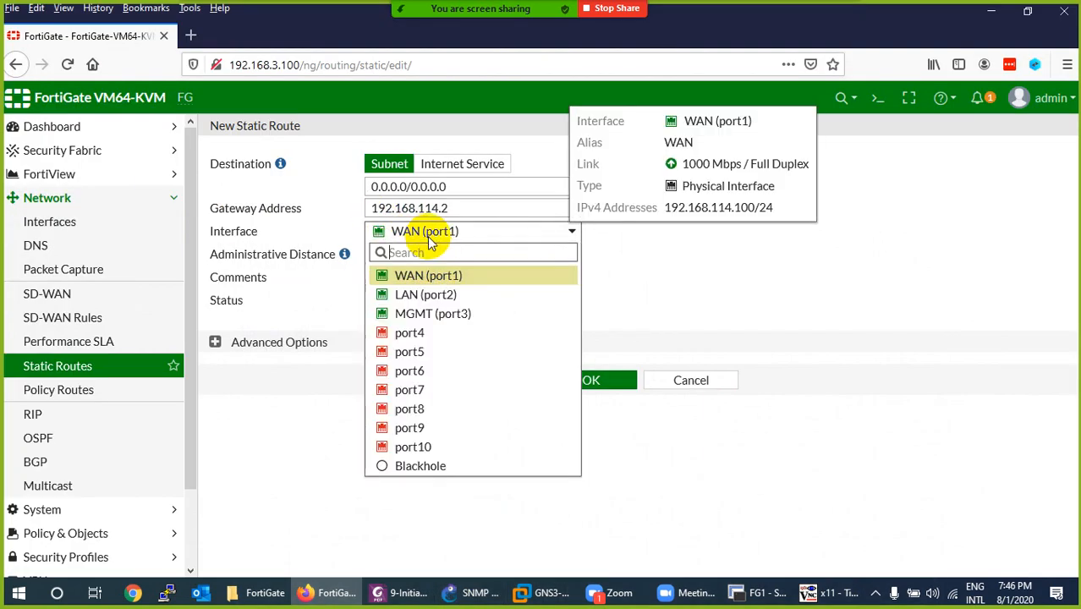
pyautogui.moveTo(424, 286)
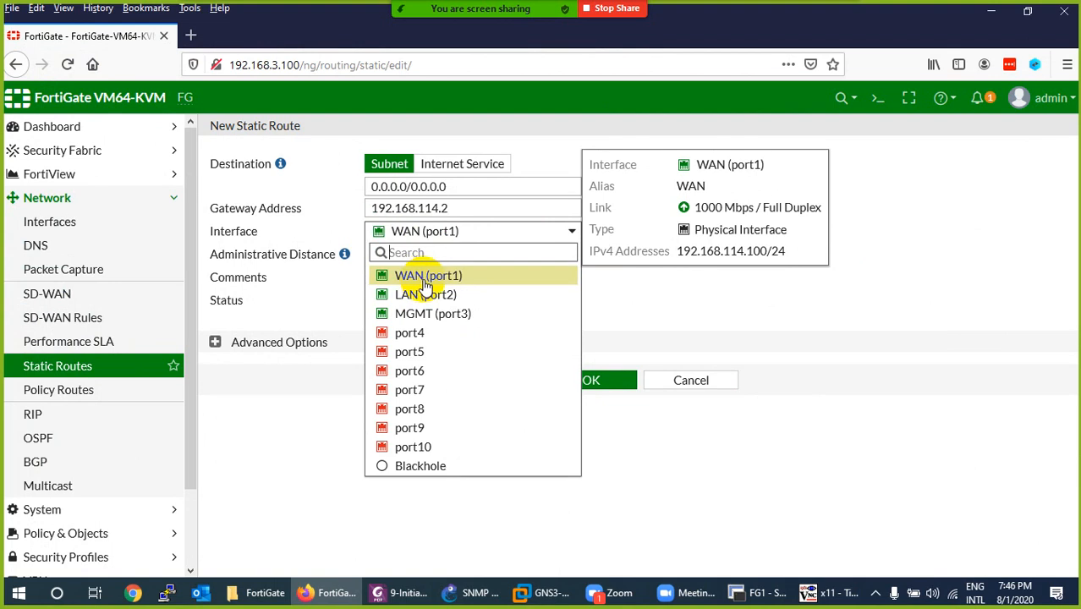
pyautogui.click(417, 275)
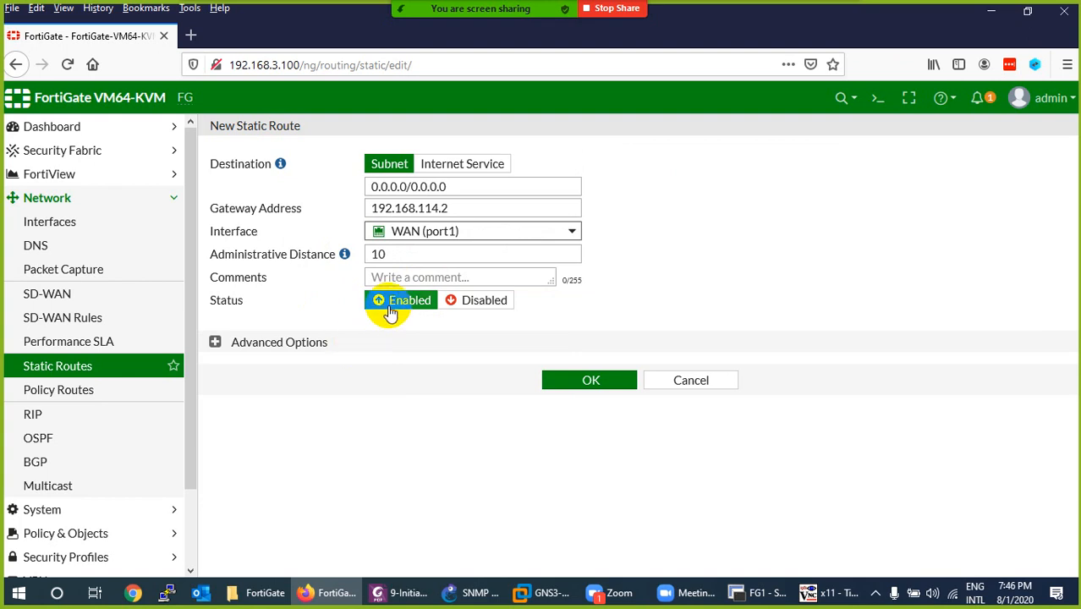
pyautogui.click(215, 342)
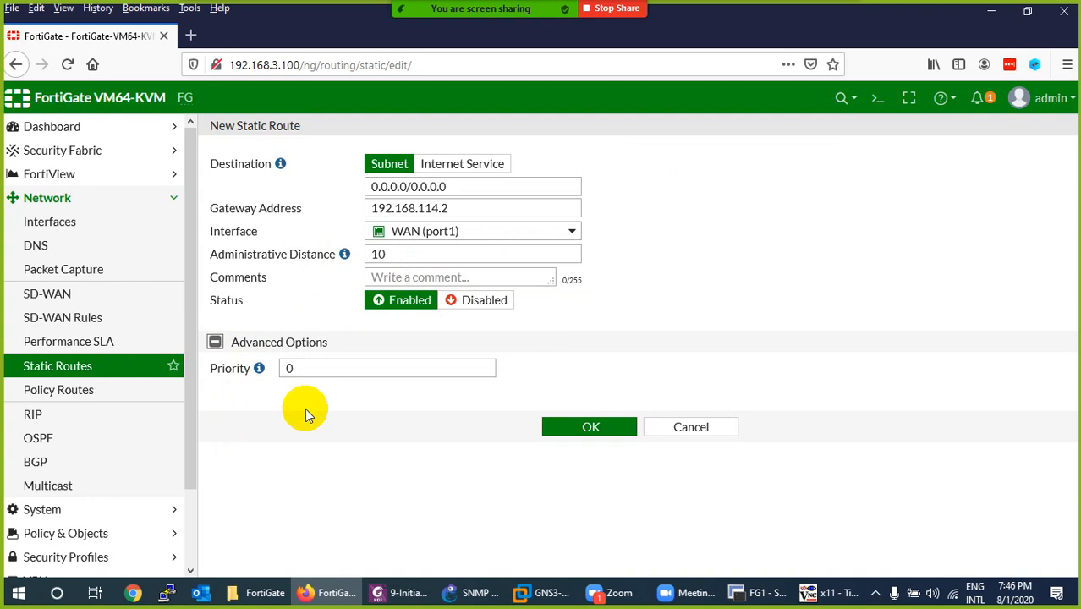
pyautogui.click(565, 427)
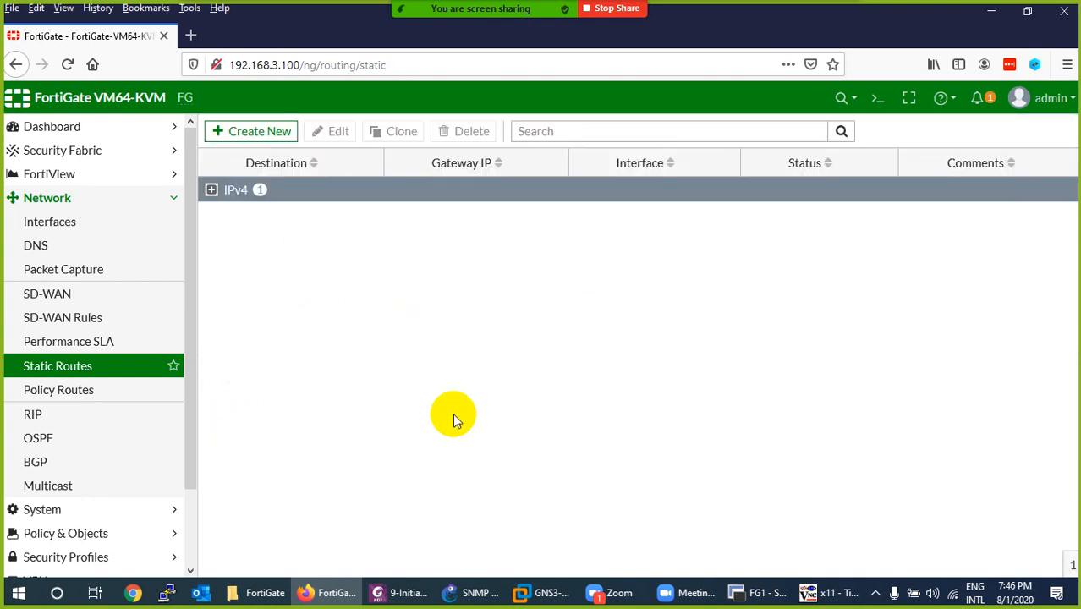
# Expand the IPv4 static routes to review the default route, and glance at the VNC window
pyautogui.click(219, 195)
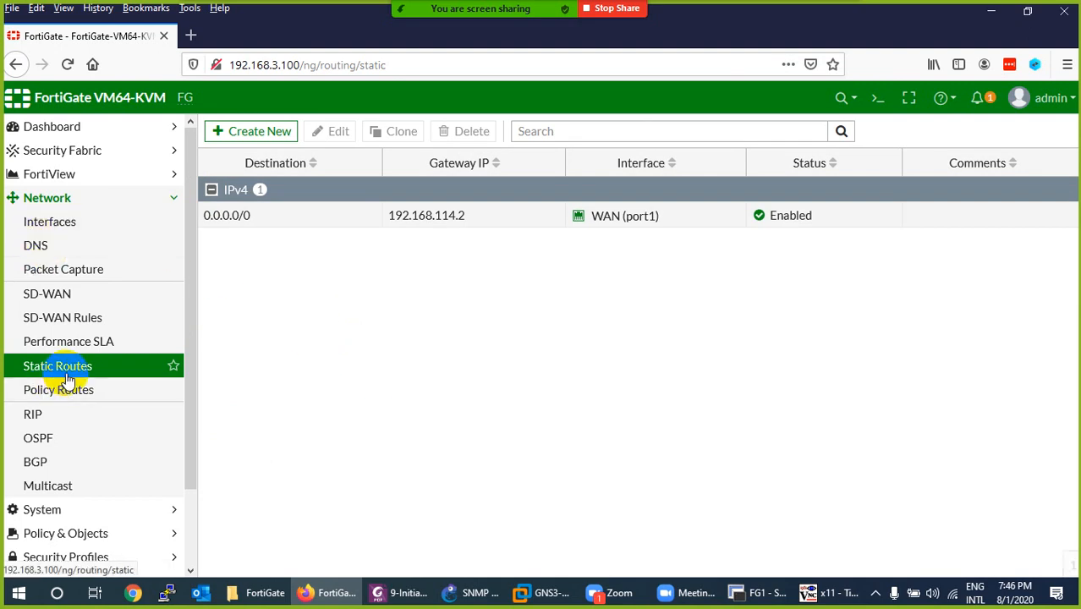
pyautogui.click(826, 595)
pyautogui.click(821, 597)
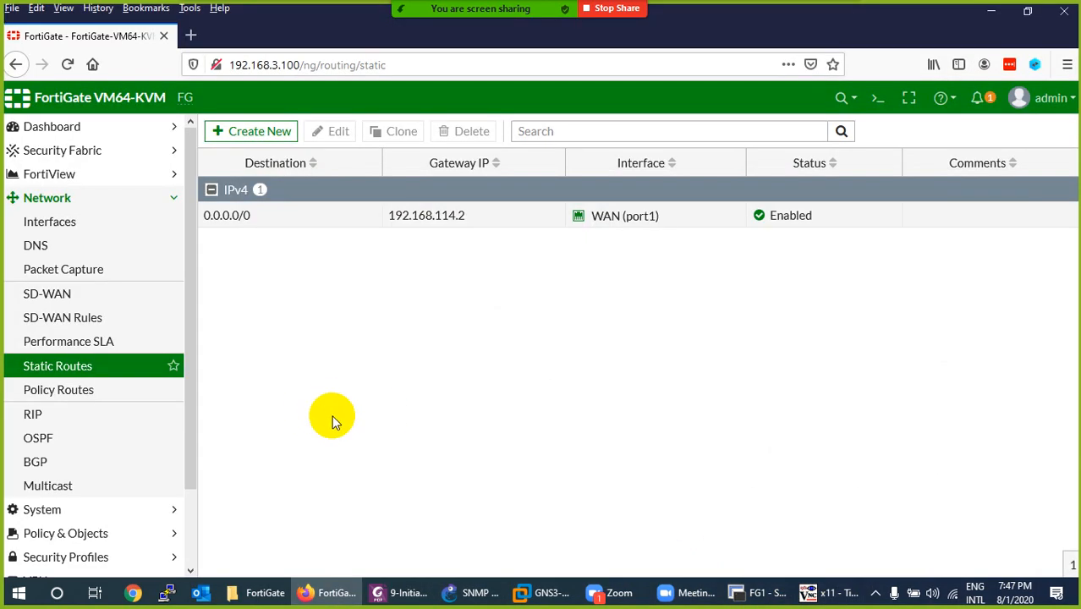
# Open the IPv4 firewall policies and expand the Implicit group to review its default rule
pyautogui.scroll(-1, 64, 466)
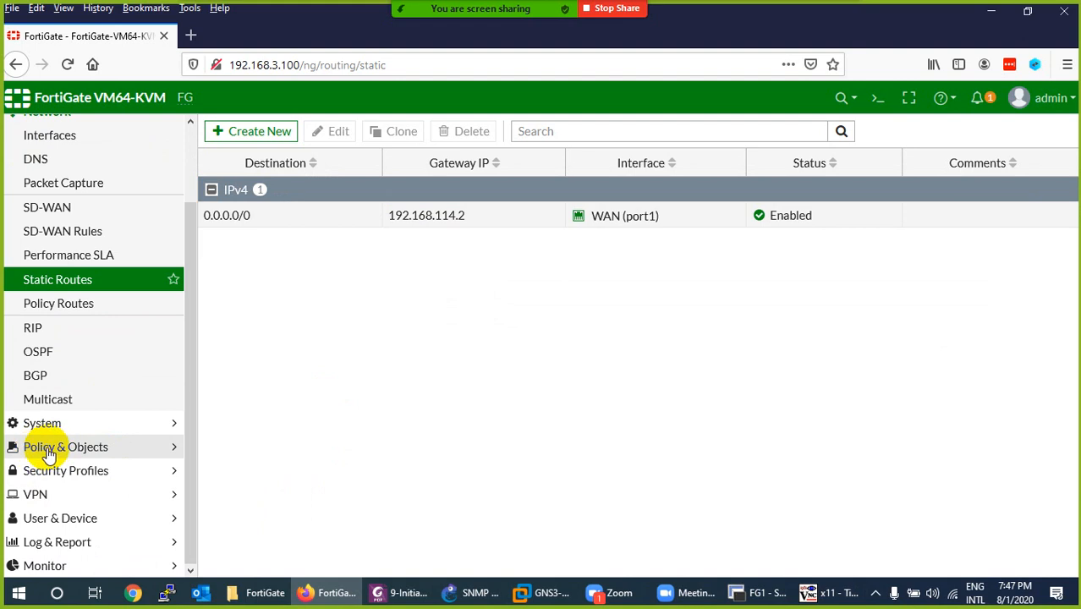
pyautogui.click(50, 448)
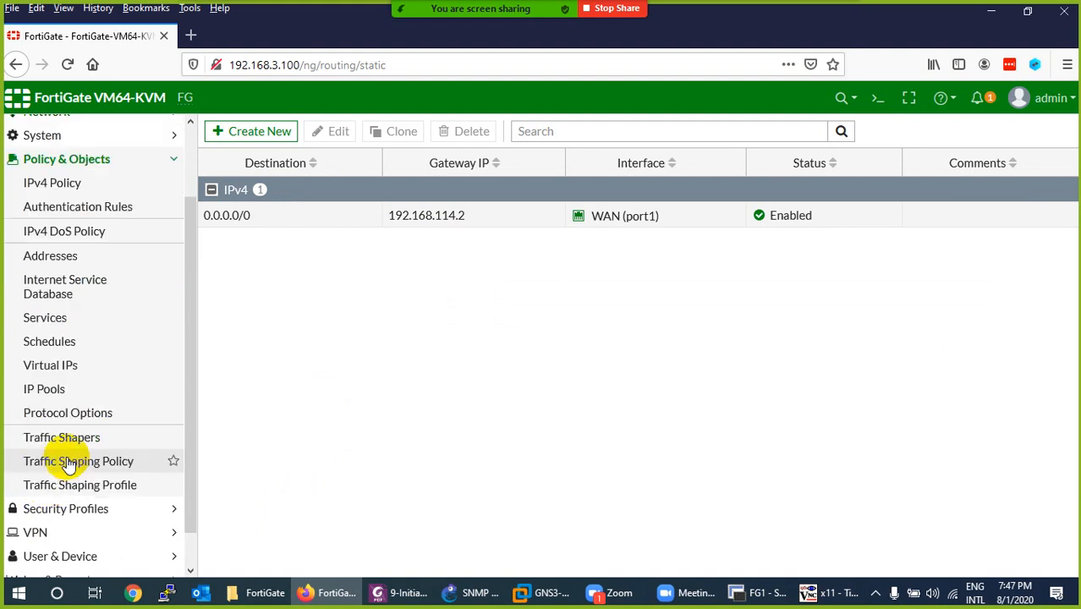
pyautogui.click(54, 185)
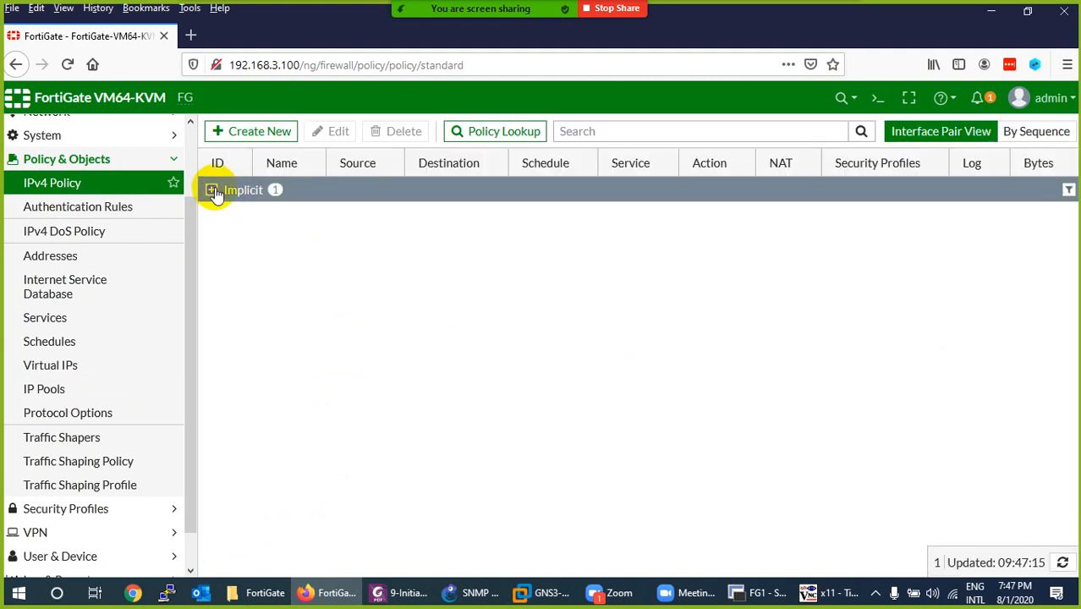
pyautogui.click(213, 190)
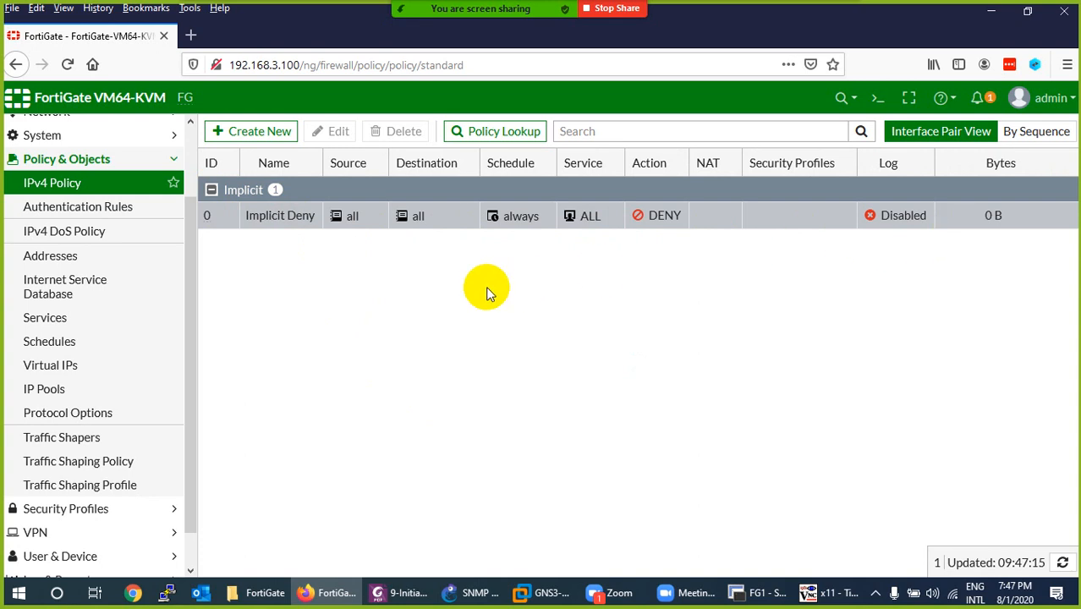
# Create a new IPv4 policy and name it Allow-Anything
pyautogui.click(260, 140)
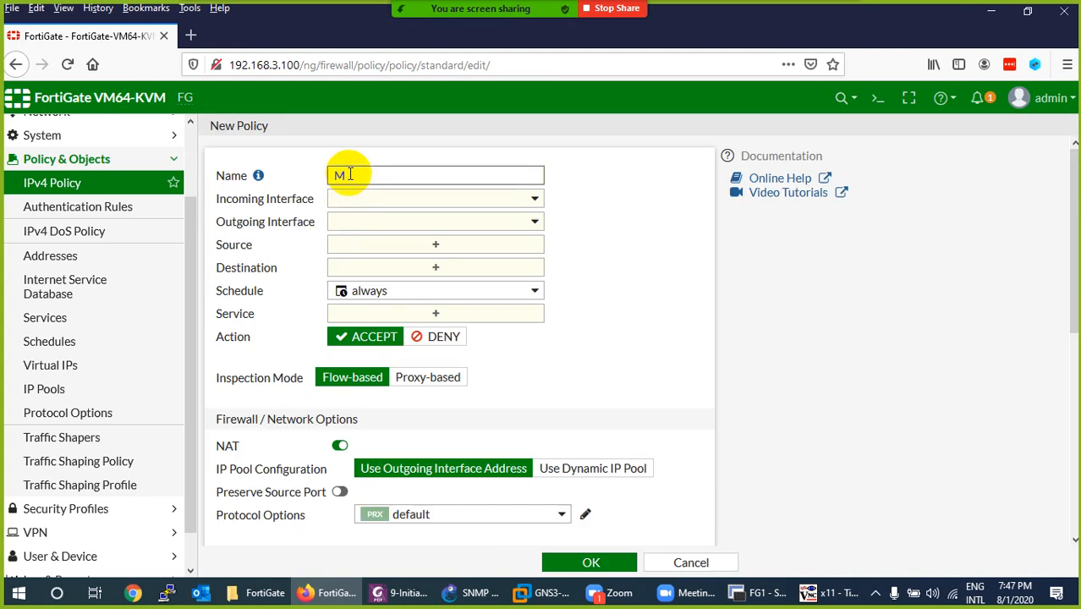
pyautogui.press('BackSpace')
pyautogui.write('Allow-Anything')
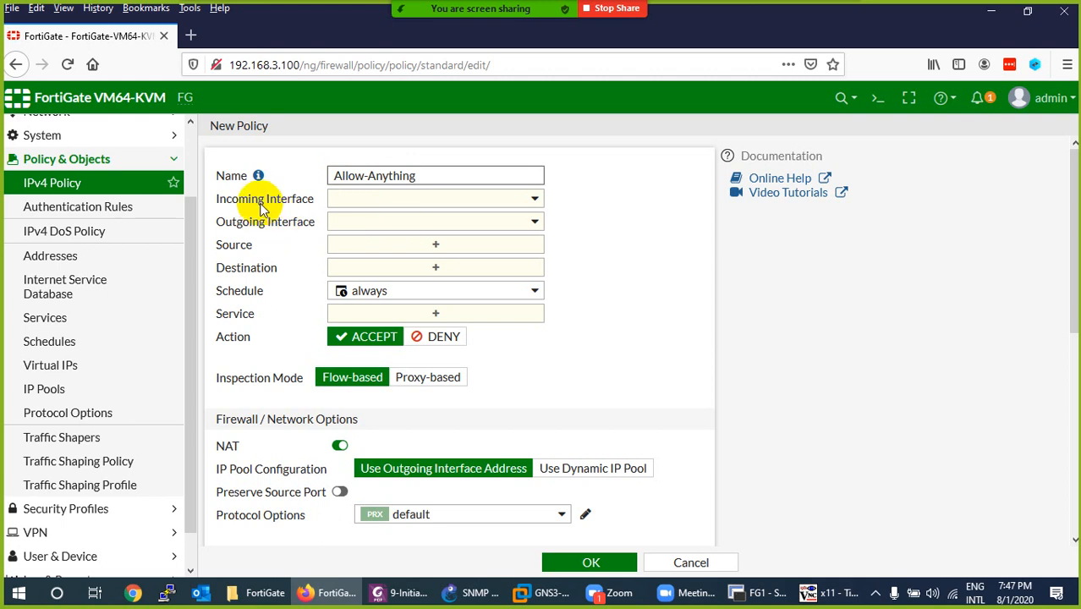
# Set the policy's incoming interface to LAN (port2) and outgoing interface to WAN (port1), checking both ports in the GNS3 topology
pyautogui.click(342, 200)
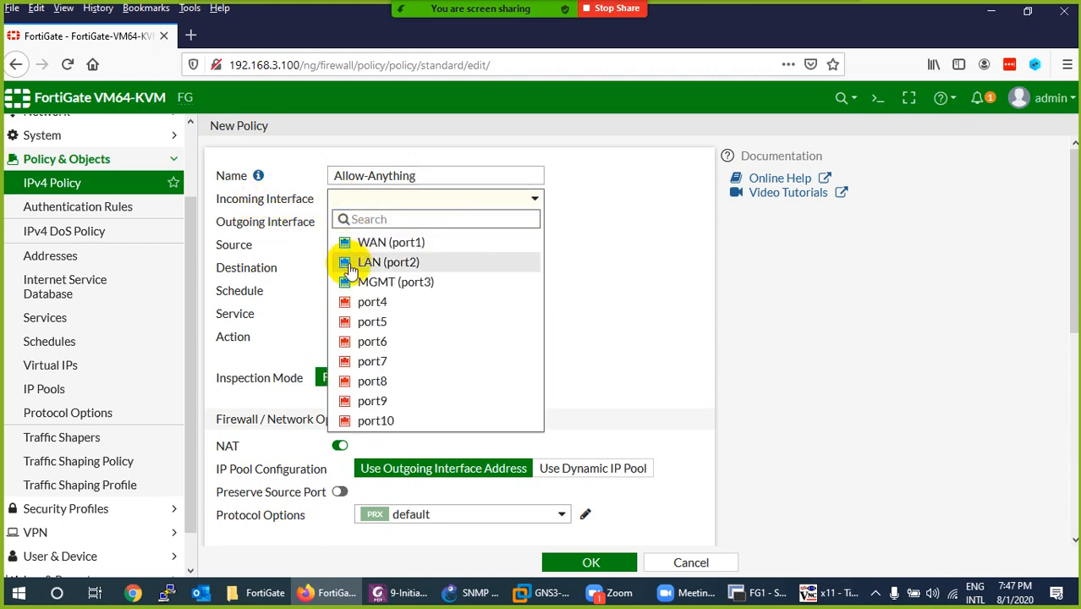
pyautogui.moveTo(375, 269)
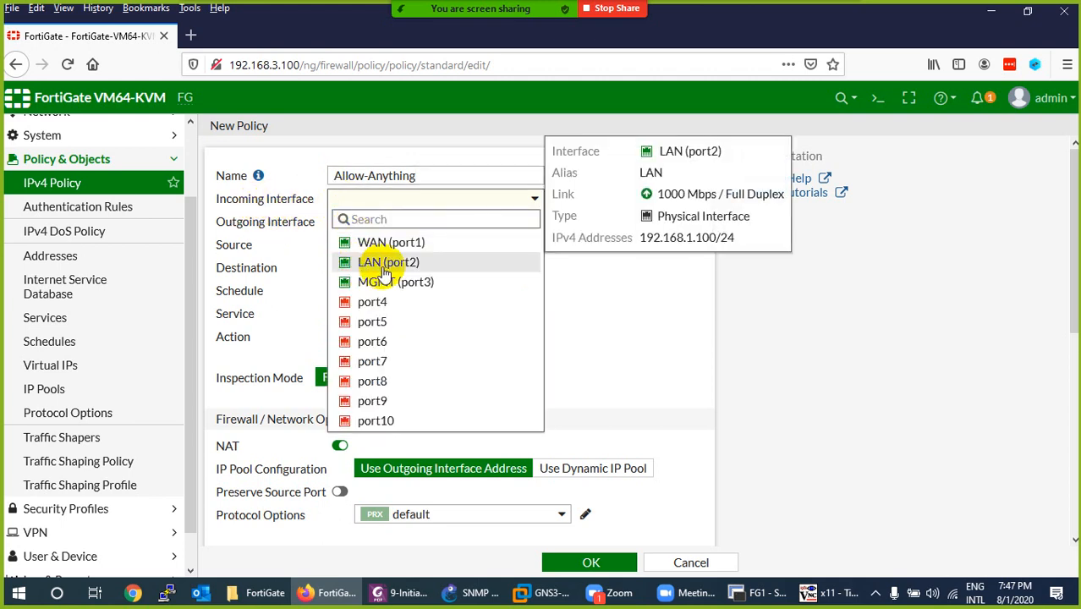
pyautogui.click(384, 269)
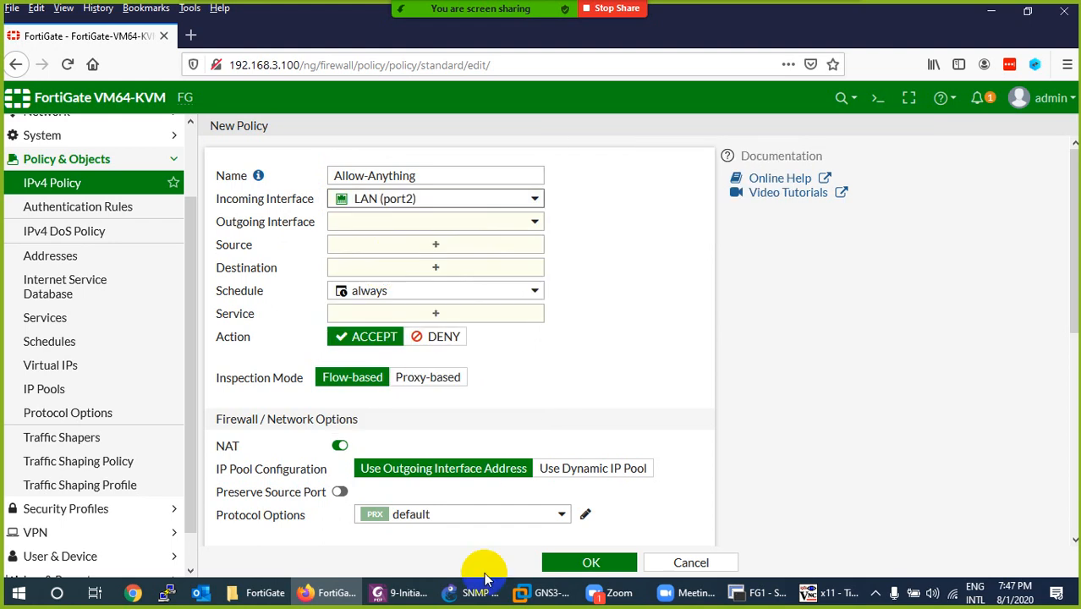
pyautogui.click(457, 592)
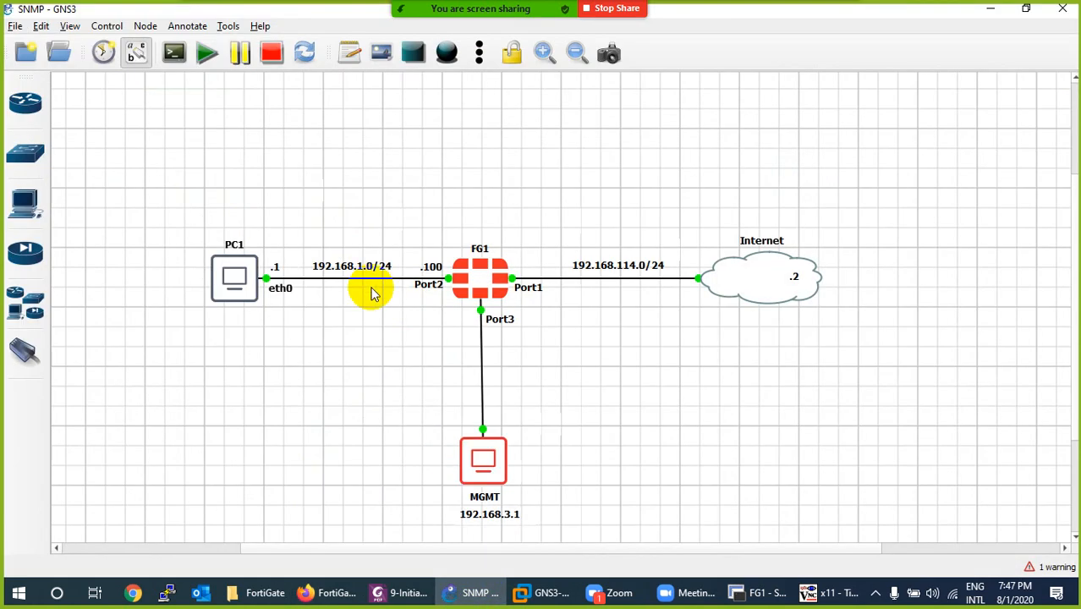
pyautogui.click(455, 592)
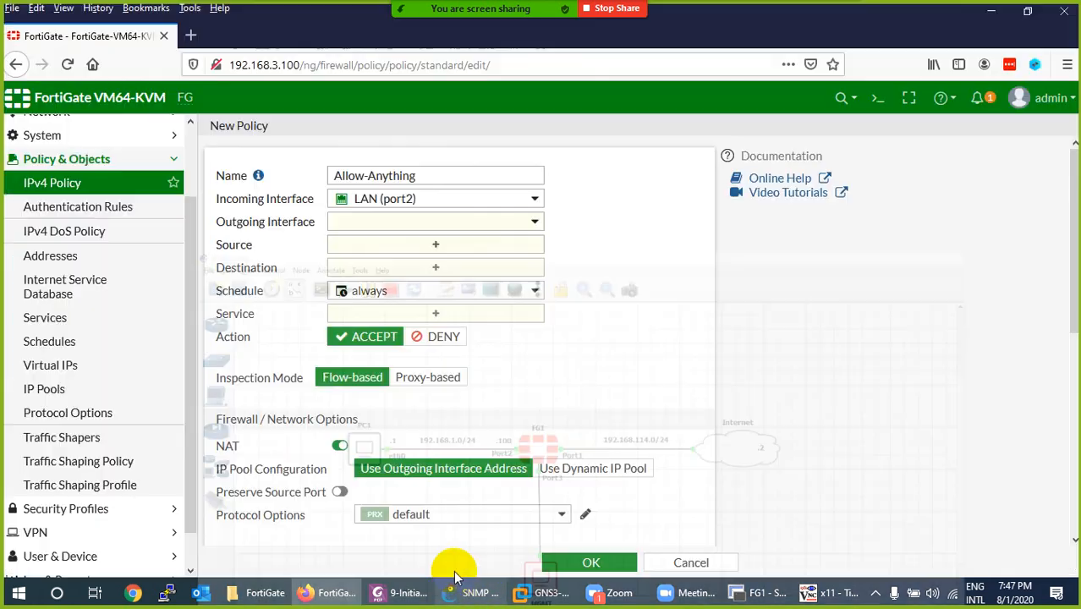
pyautogui.click(367, 224)
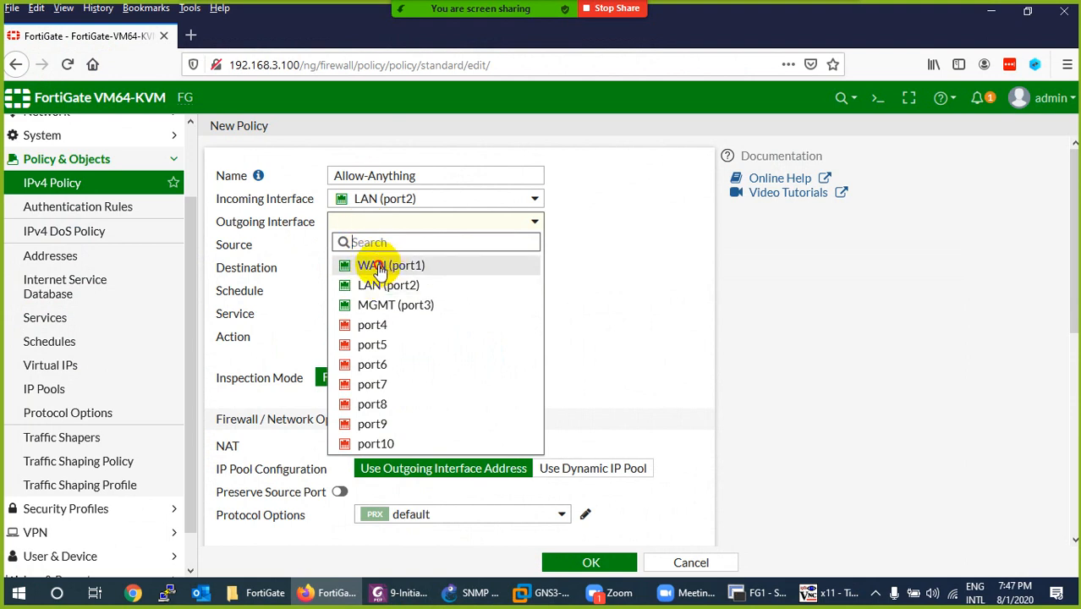
pyautogui.click(372, 265)
pyautogui.click(464, 593)
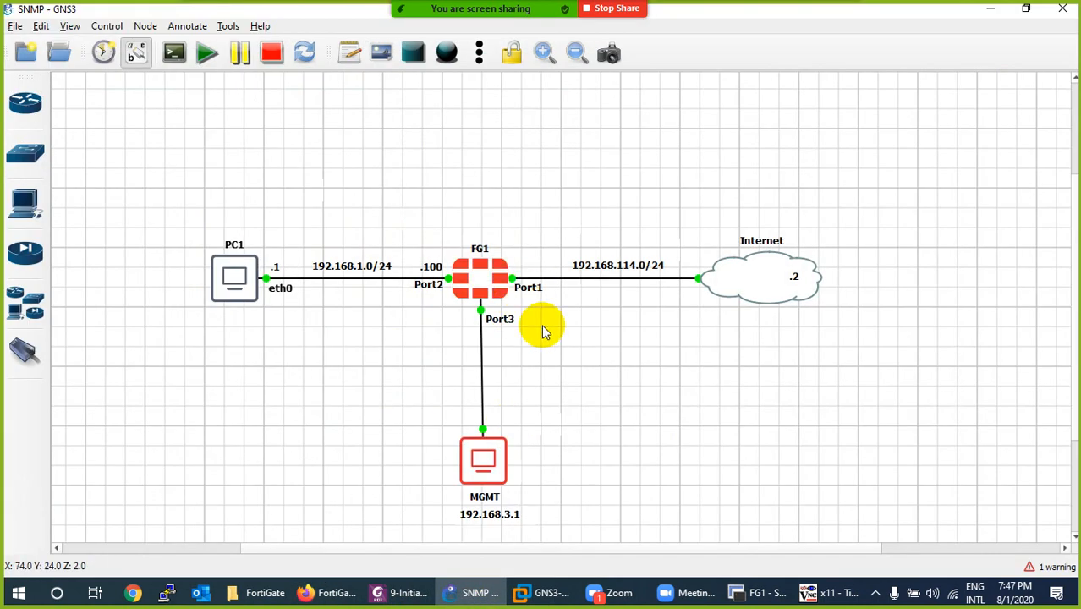
pyautogui.click(476, 592)
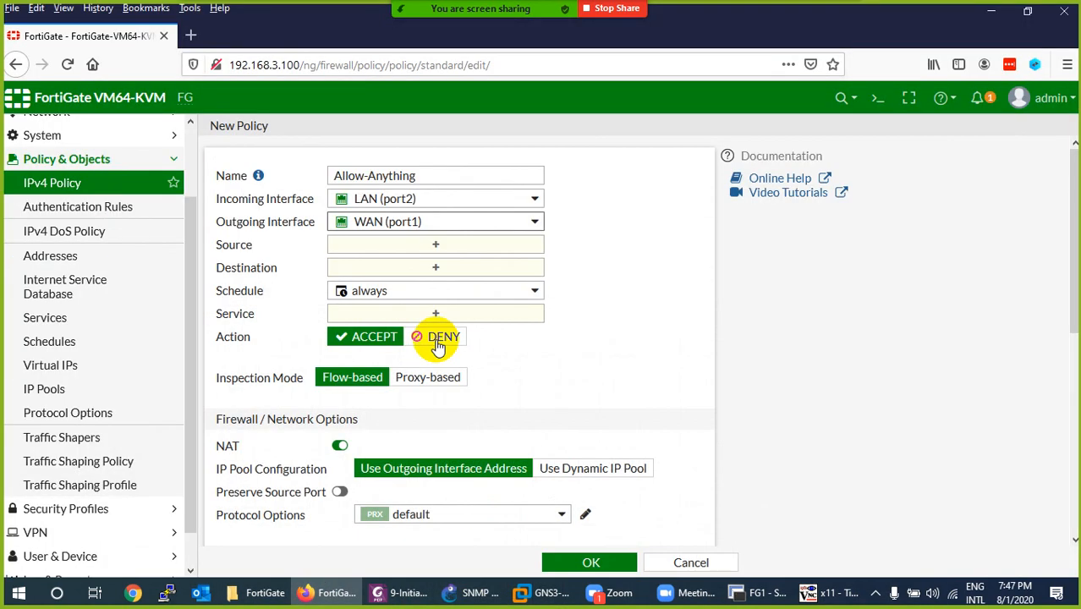
# Set both the policy's source and destination to the all address, glancing at the Internet Service destinations
pyautogui.click(368, 251)
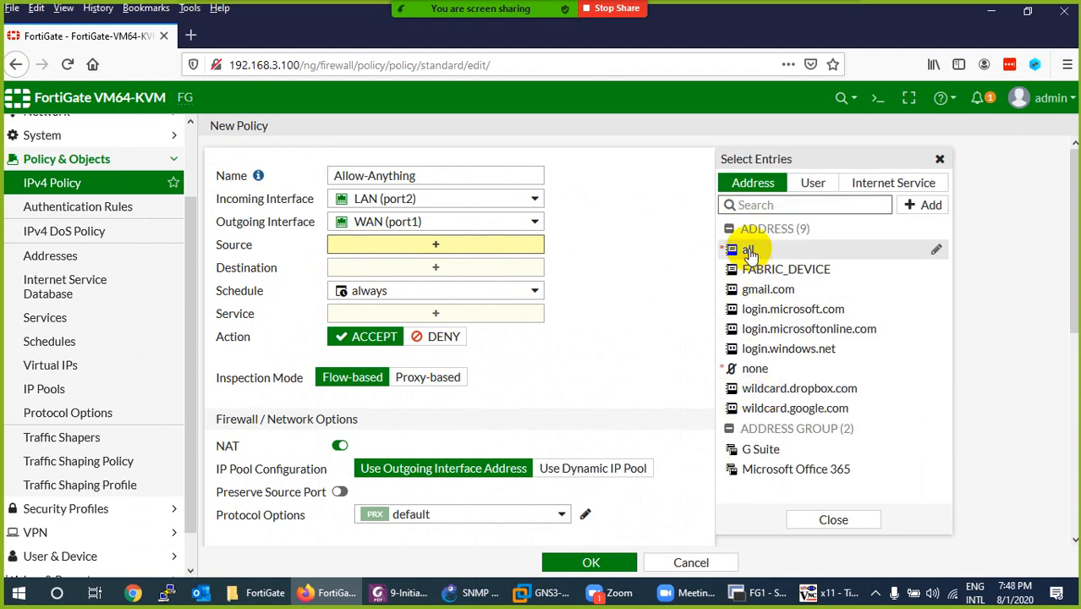
pyautogui.moveTo(750, 253)
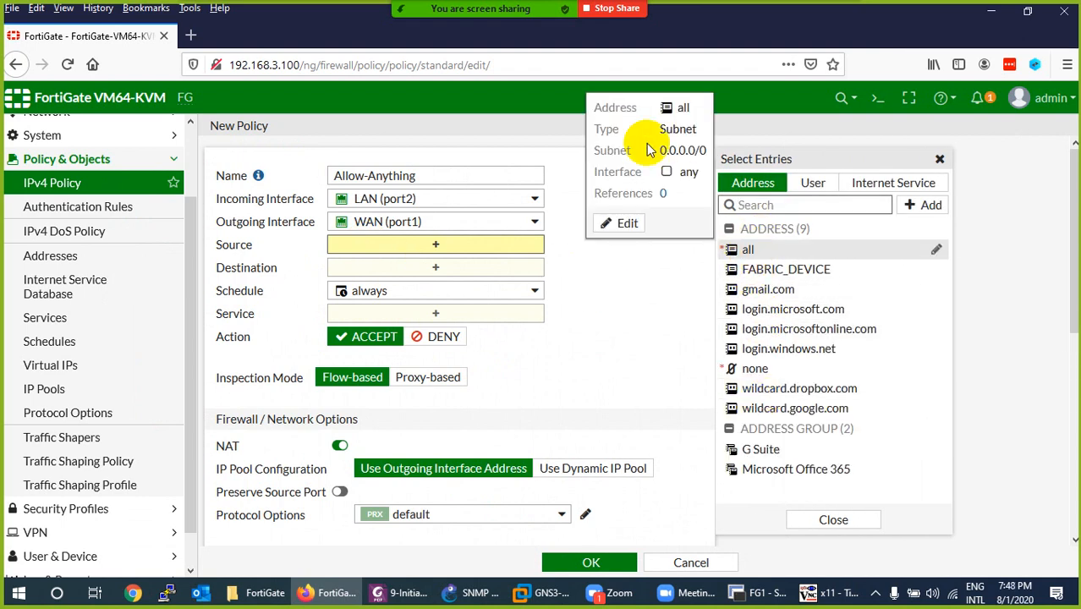
pyautogui.click(743, 251)
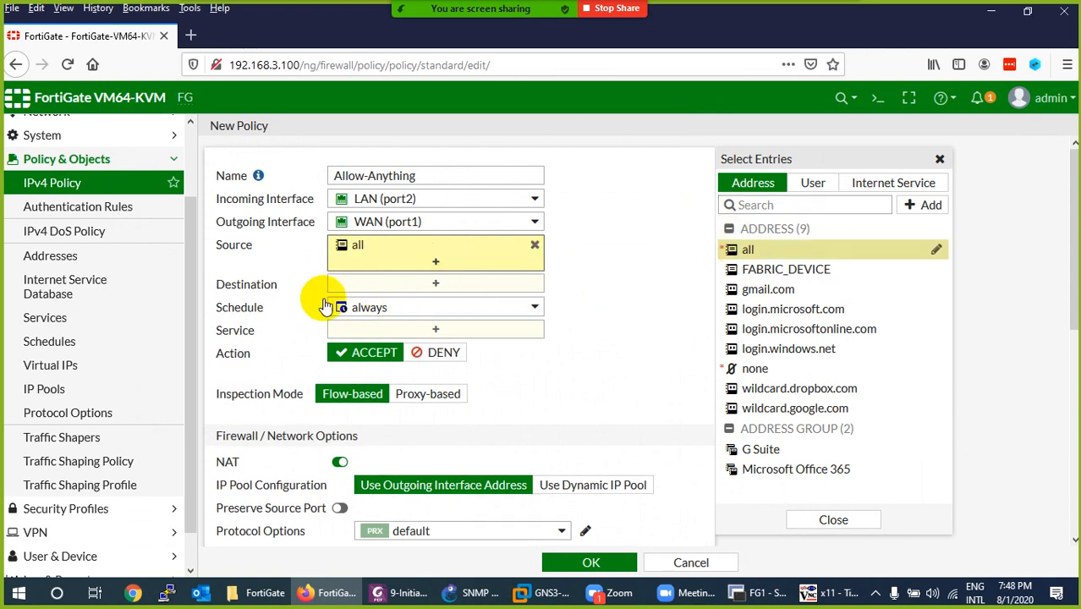
pyautogui.click(374, 285)
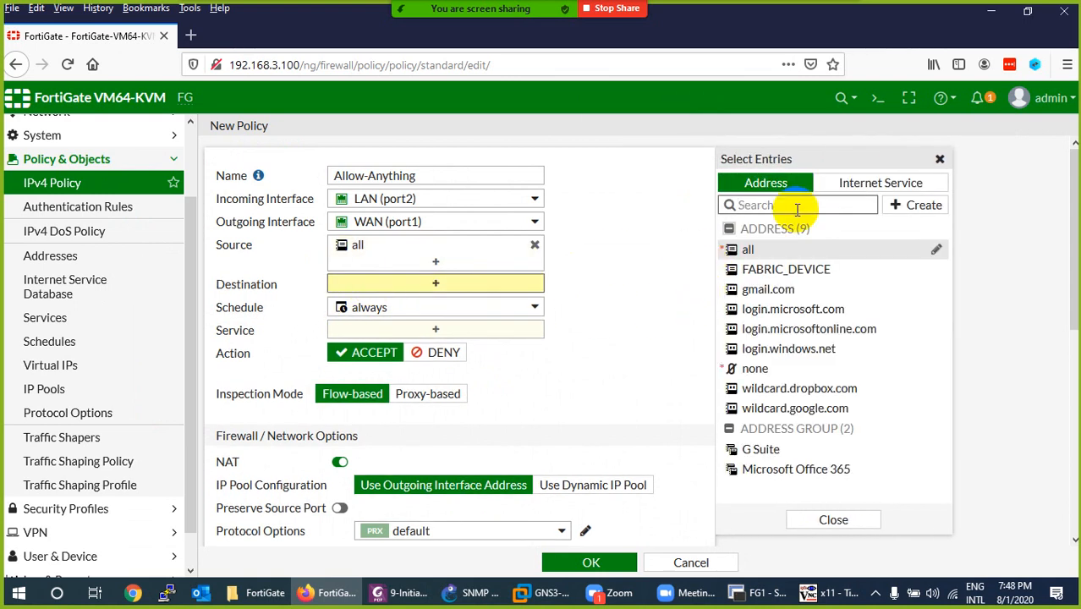
pyautogui.click(859, 183)
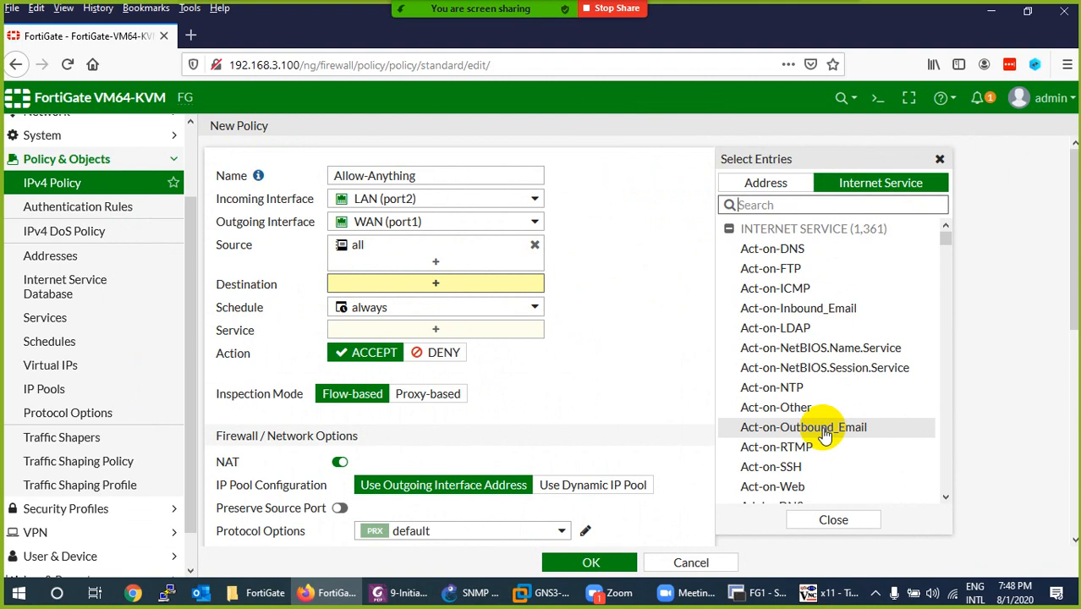
pyautogui.click(761, 182)
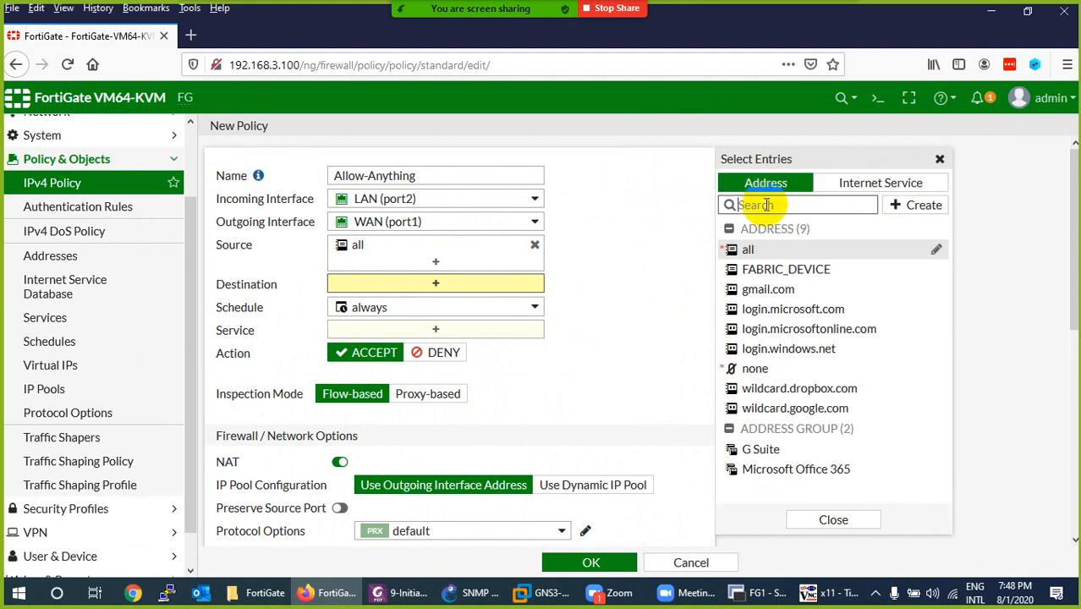
pyautogui.click(751, 249)
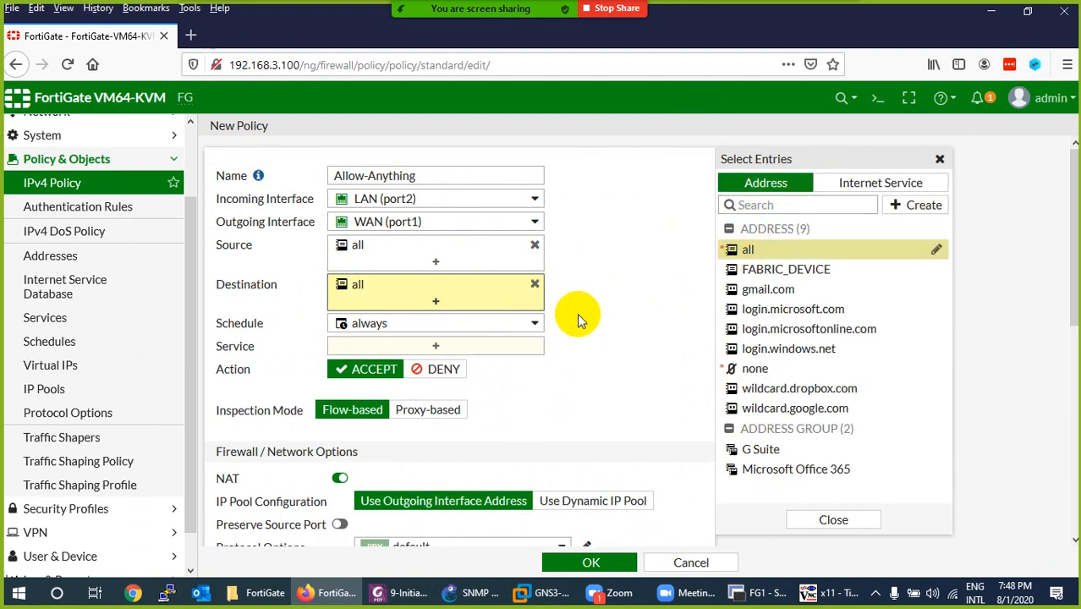
# Check the details of the policy's always schedule and set its service to ALL
pyautogui.scroll(-2, 579, 320)
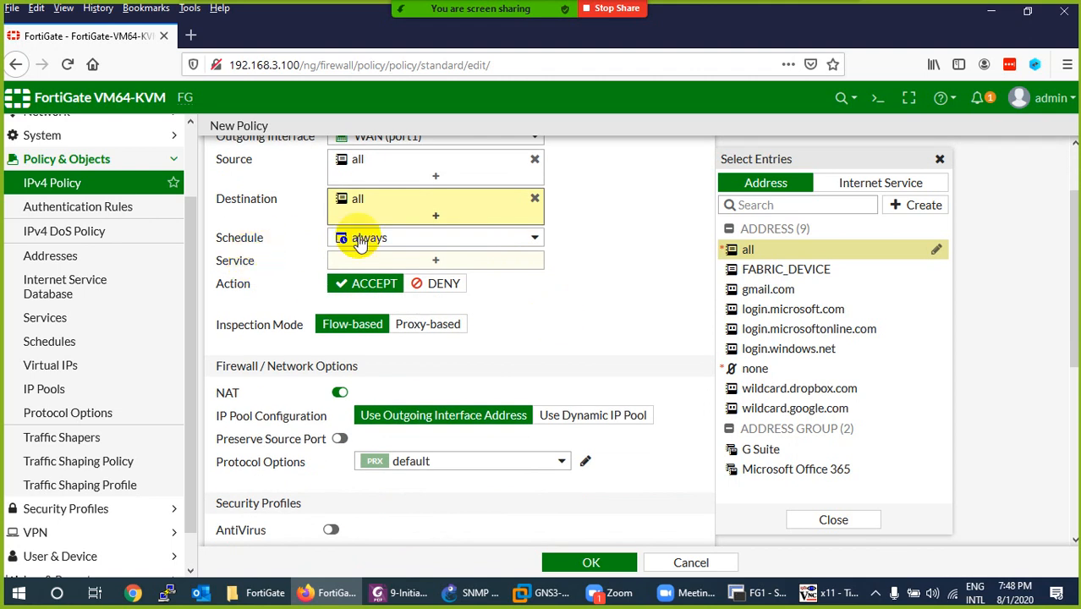
pyautogui.moveTo(365, 246)
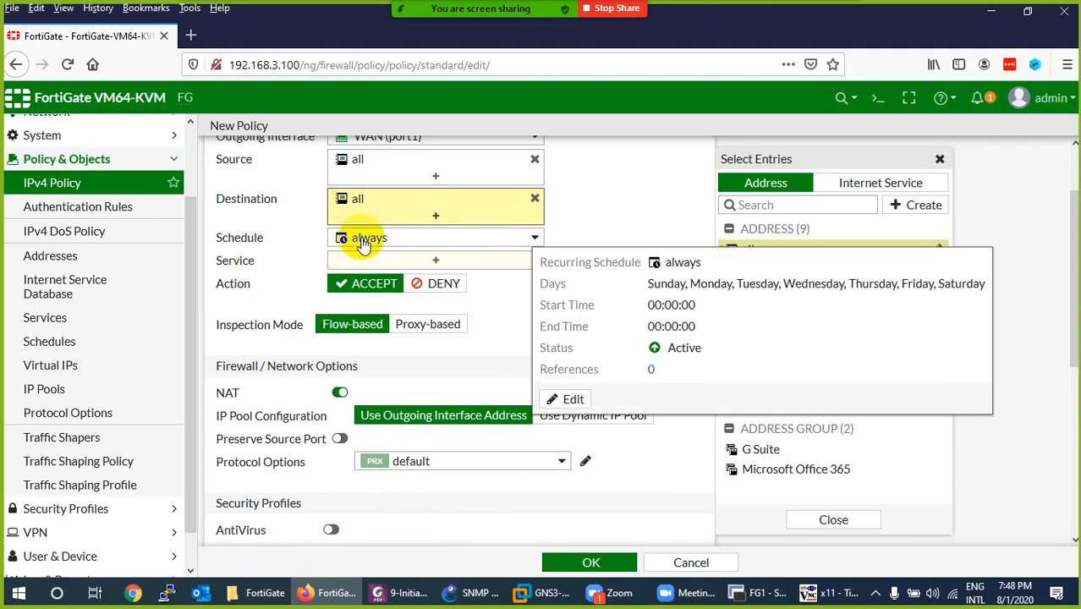
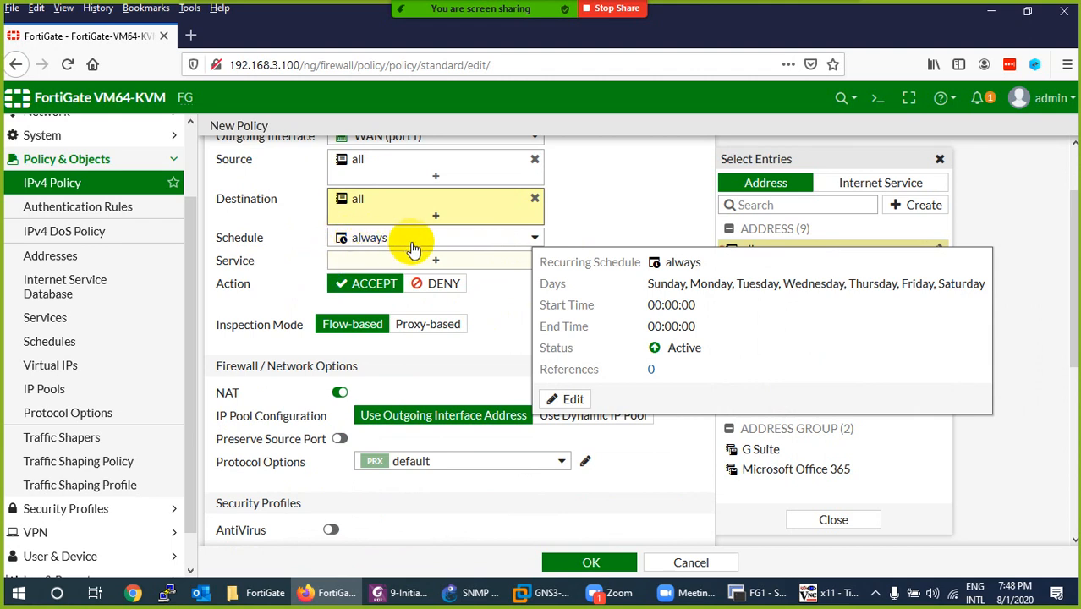
pyautogui.click(368, 264)
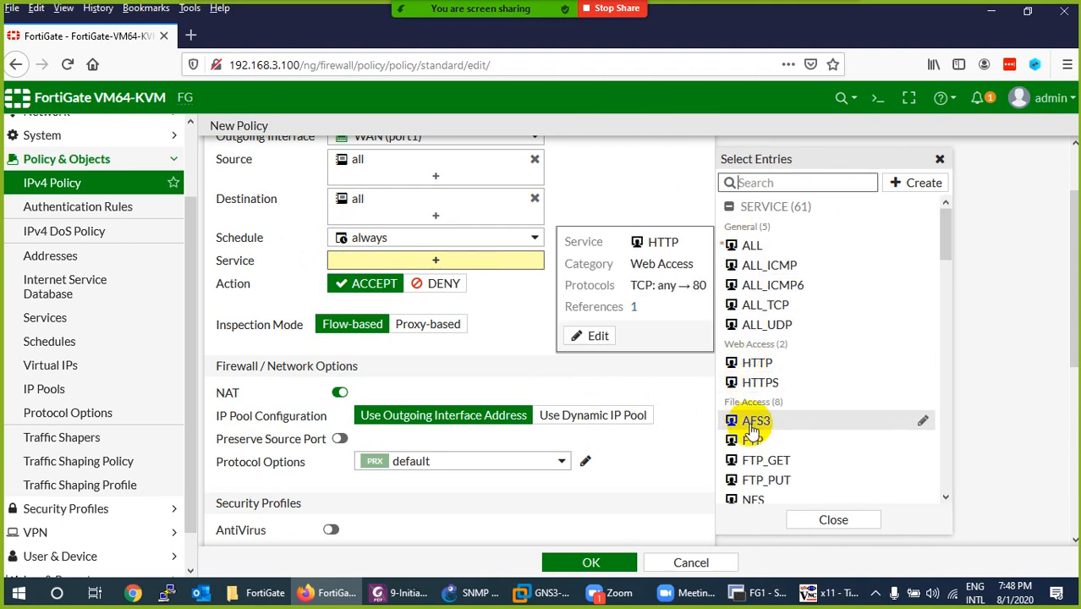
pyautogui.click(744, 245)
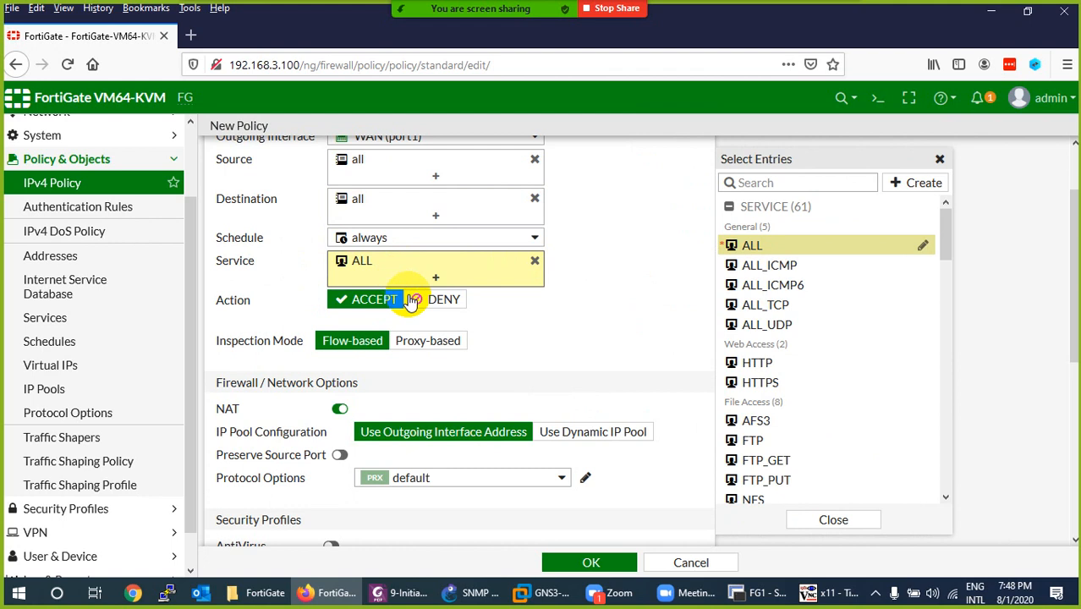
# Review the new policy's addresses, inspection mode, NAT, security profiles and logging options, comparing with the GNS3 topology
pyautogui.scroll(2, 423, 320)
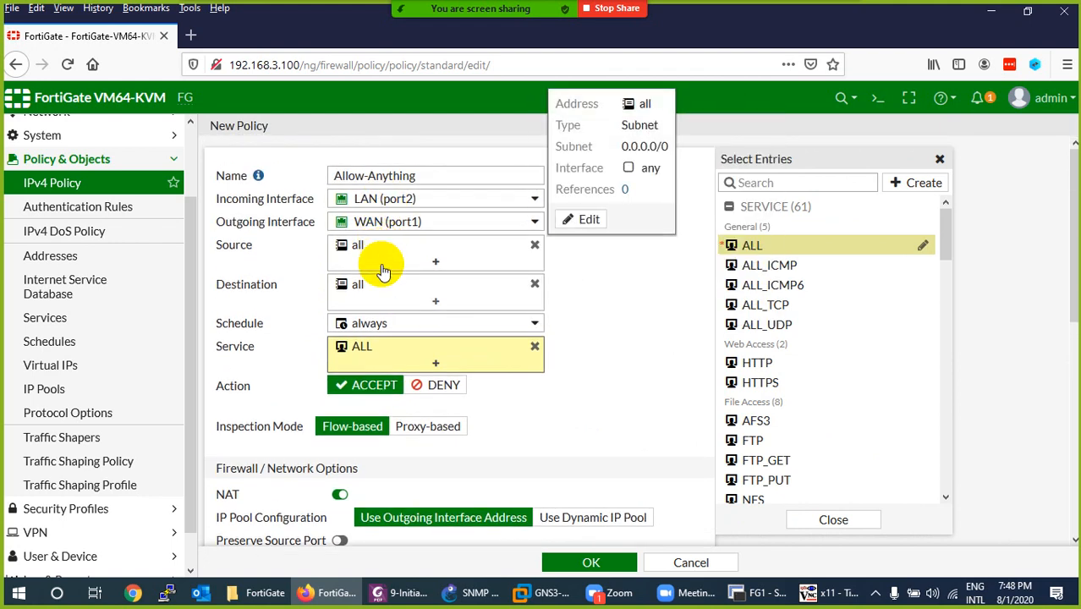
pyautogui.scroll(-2, 379, 280)
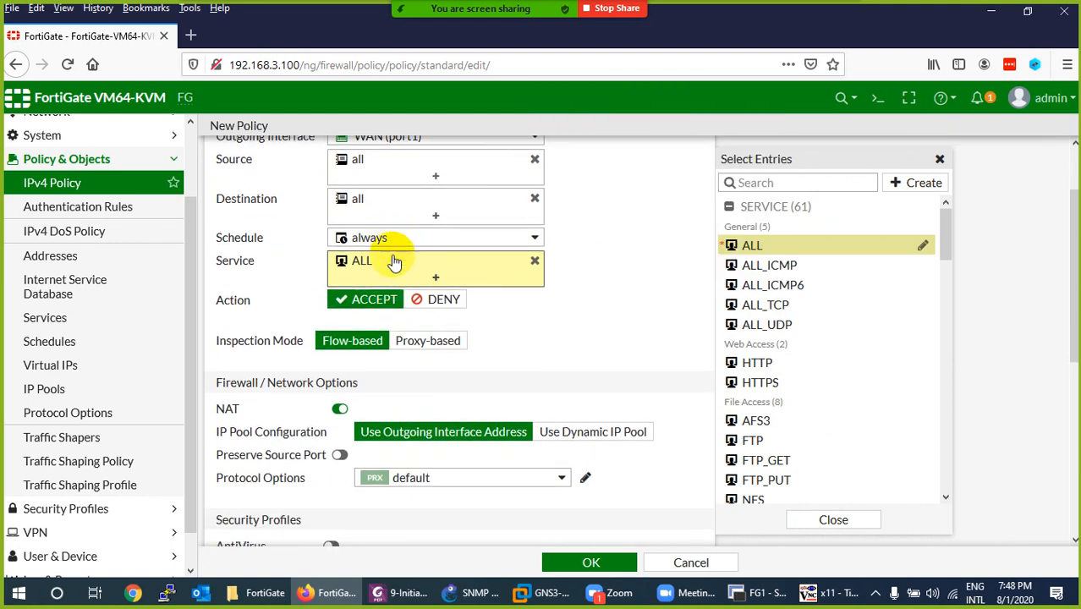
pyautogui.scroll(-2, 448, 302)
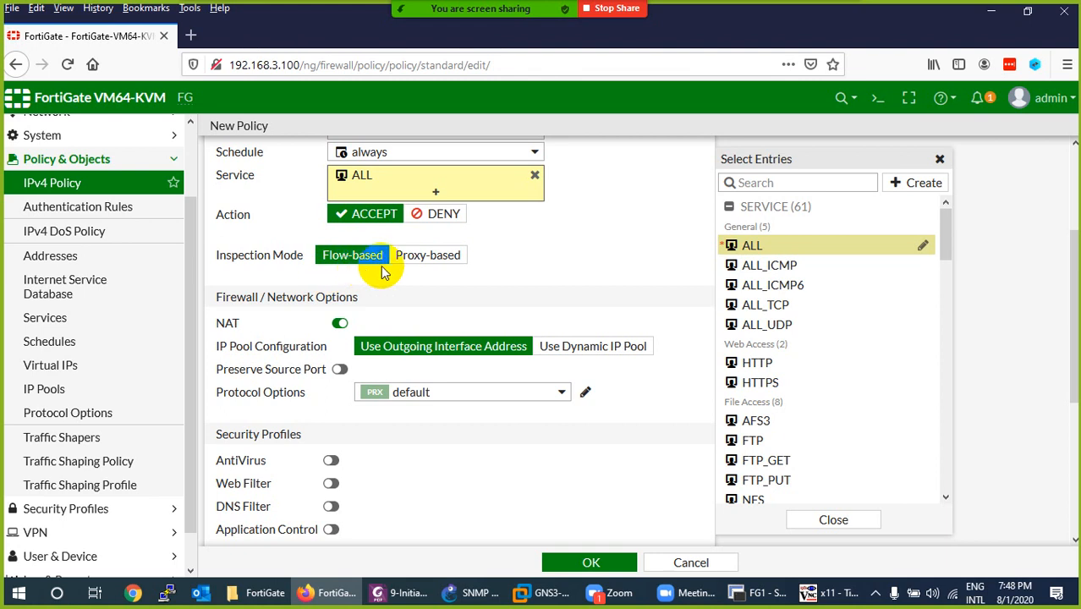
pyautogui.scroll(-2, 379, 270)
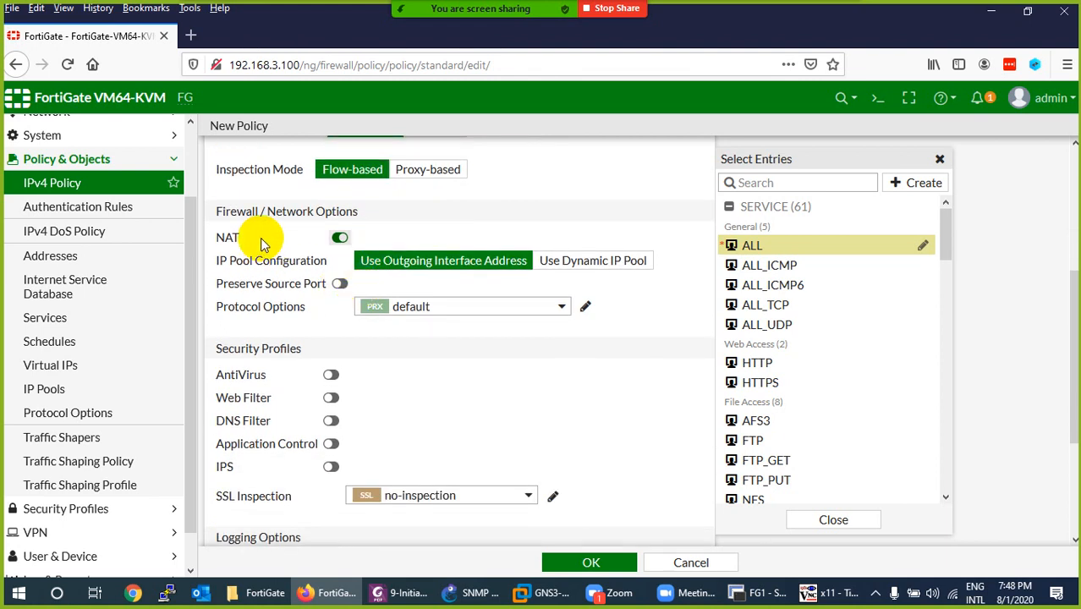
pyautogui.click(474, 592)
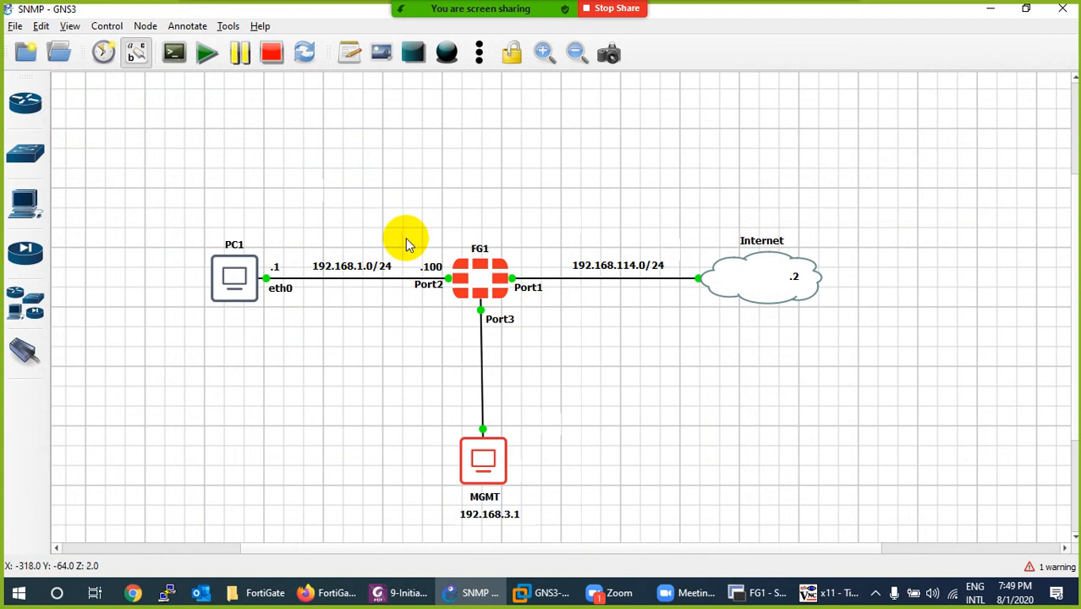
pyautogui.click(476, 590)
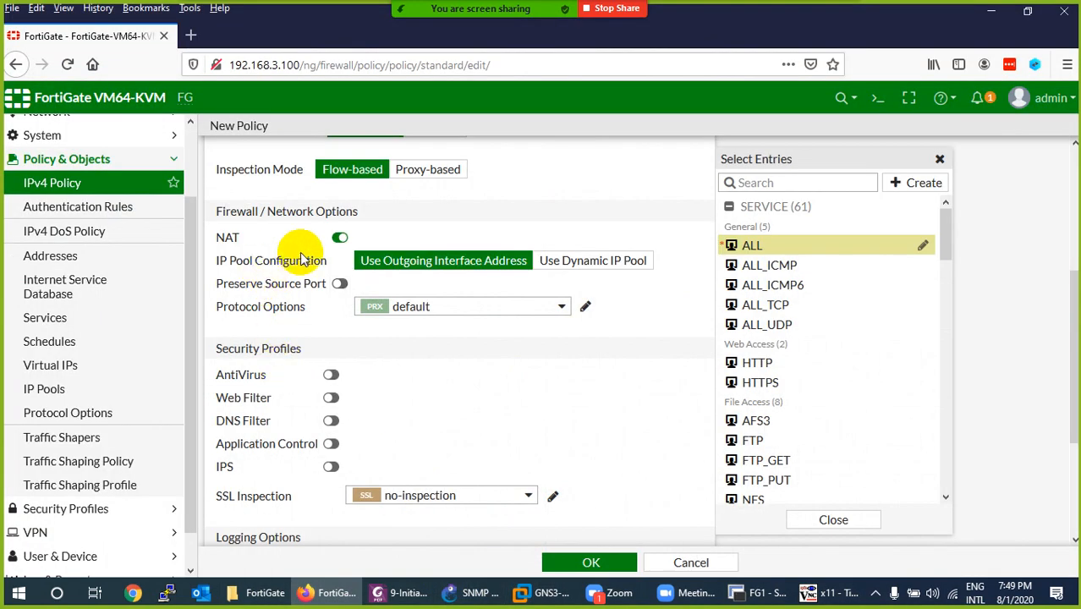
pyautogui.scroll(-2, 335, 285)
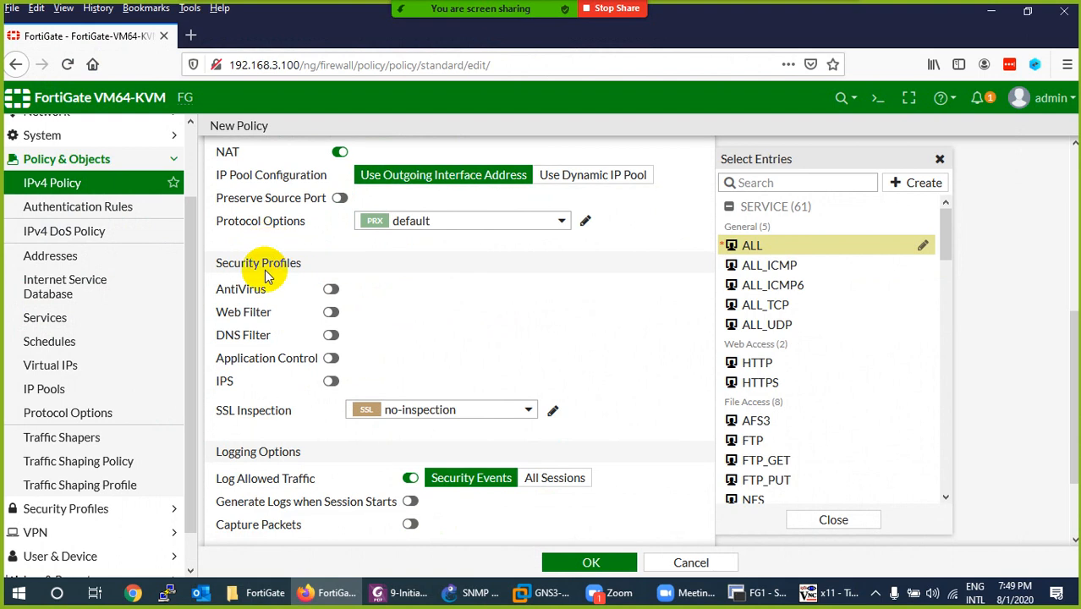
pyautogui.scroll(-2, 268, 324)
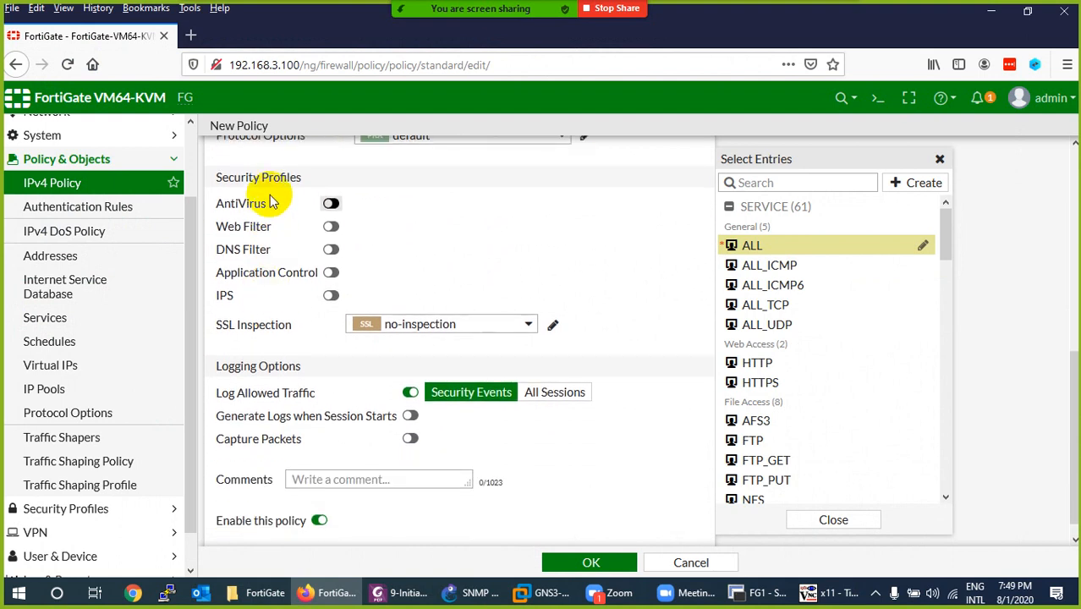
pyautogui.scroll(-1, 283, 362)
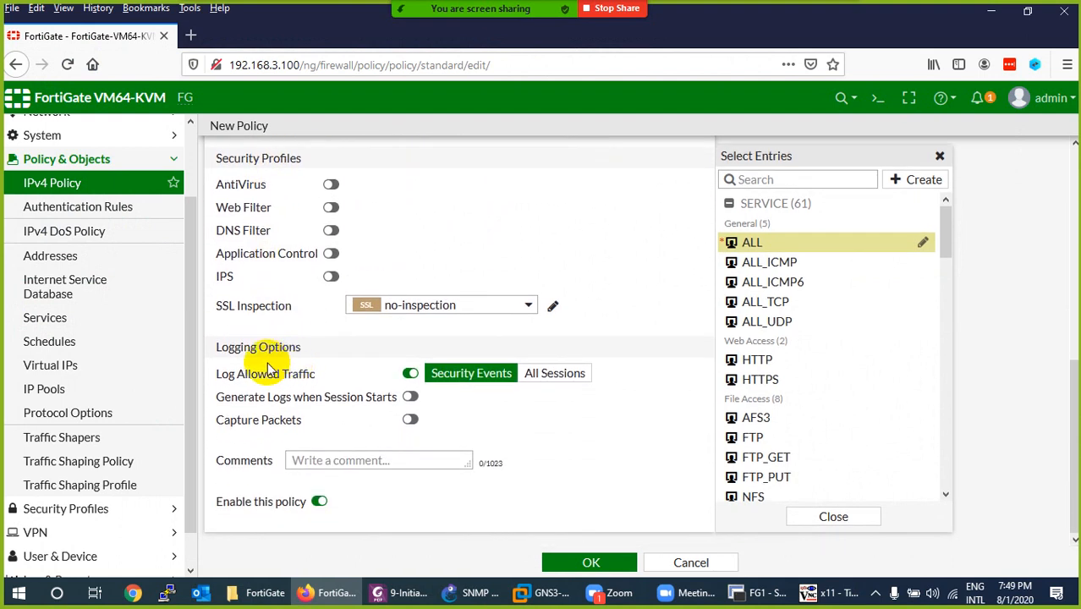
# Set the policy's allowed-traffic logging to All Sessions and save the Allow-Anything policy
pyautogui.moveTo(221, 380); pyautogui.dragTo(330, 377)
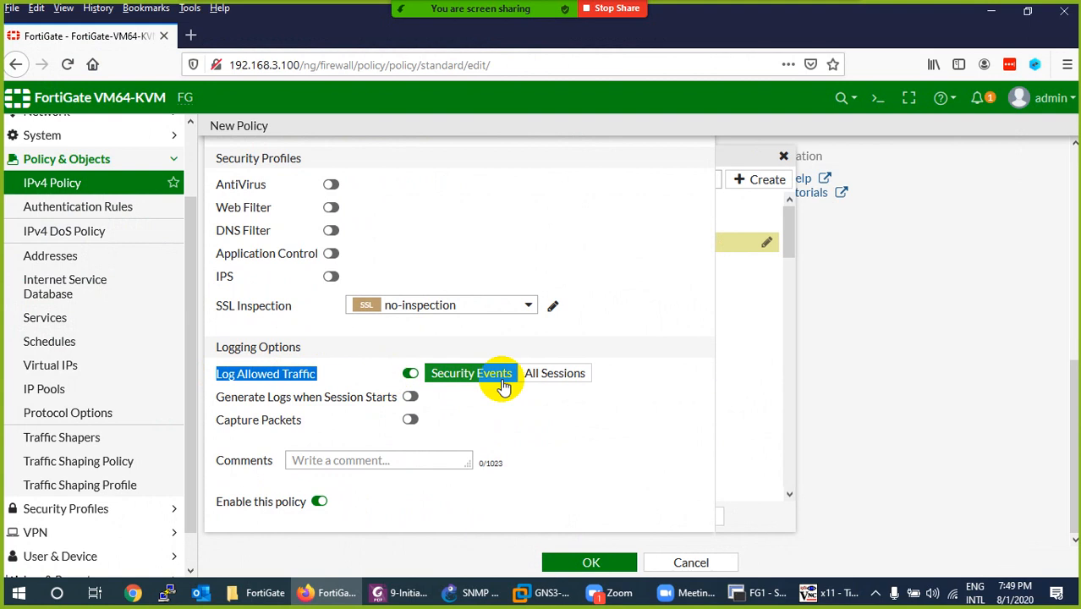
pyautogui.click(545, 376)
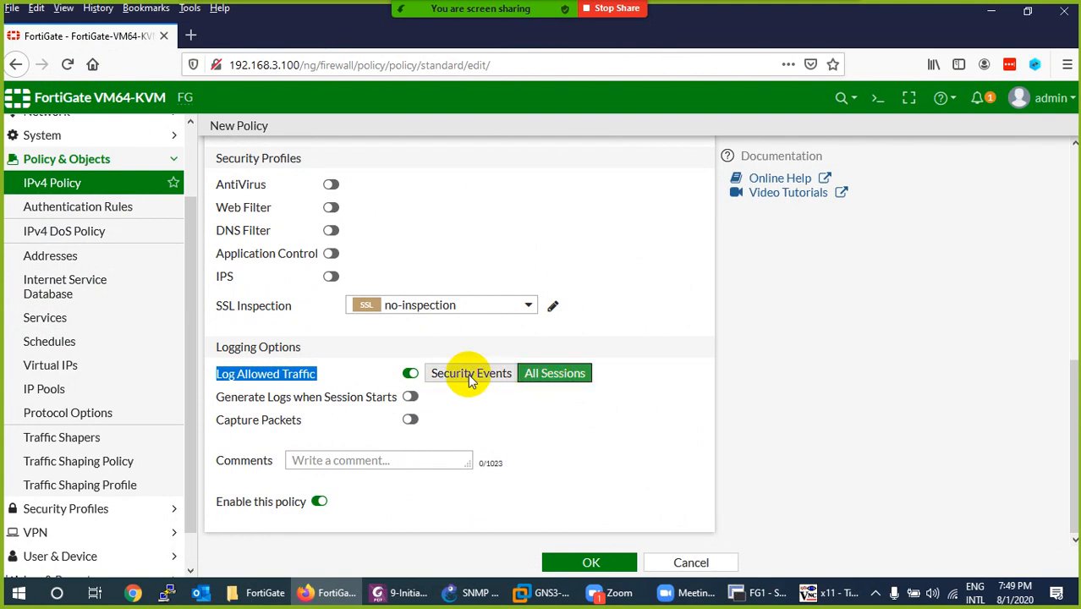
pyautogui.click(240, 374)
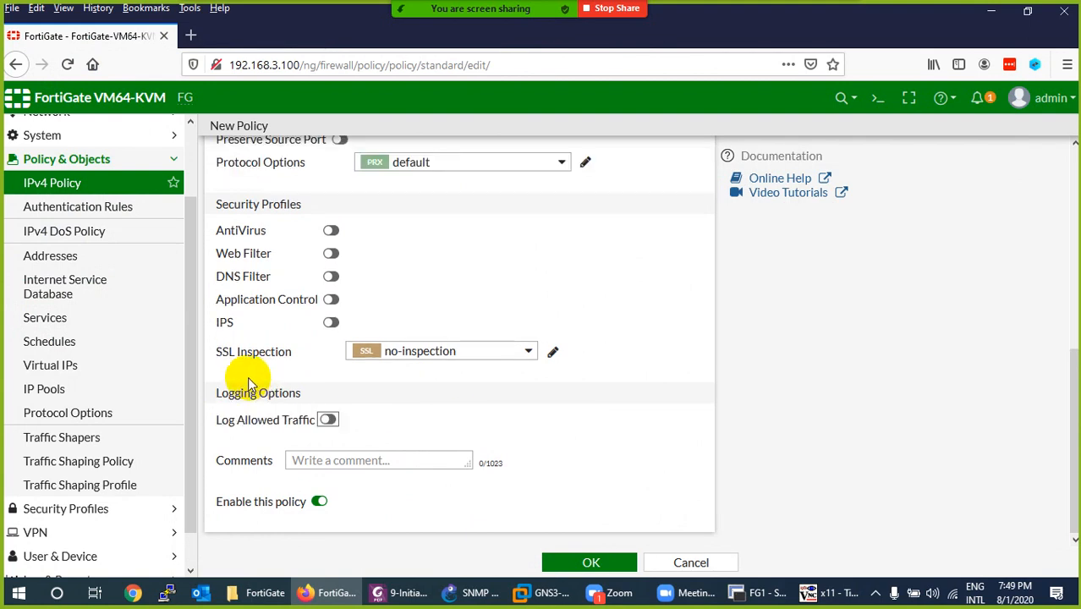
pyautogui.click(327, 421)
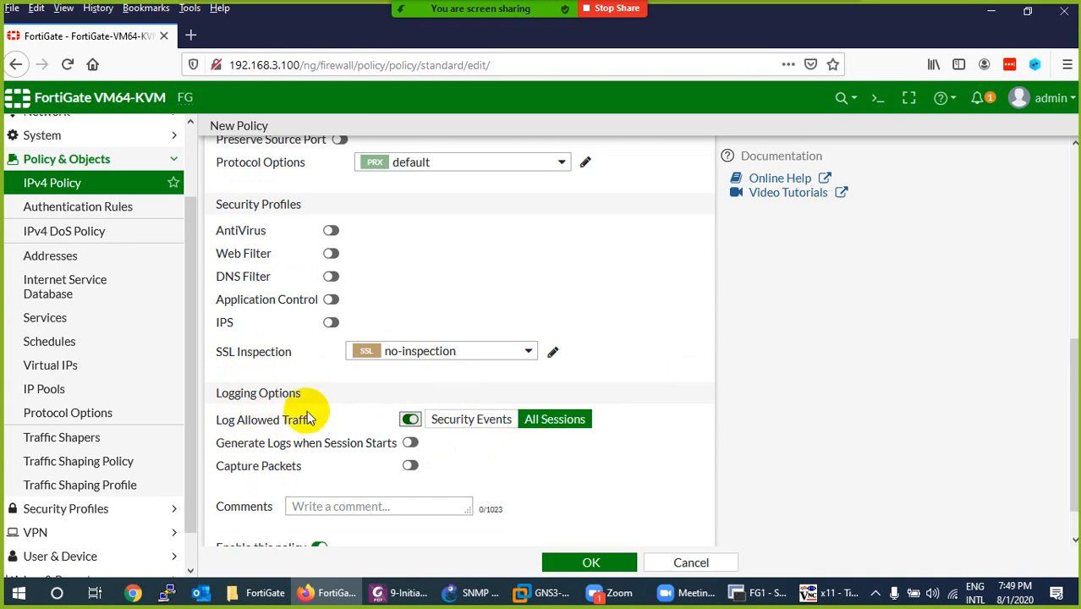
pyautogui.scroll(-1, 307, 417)
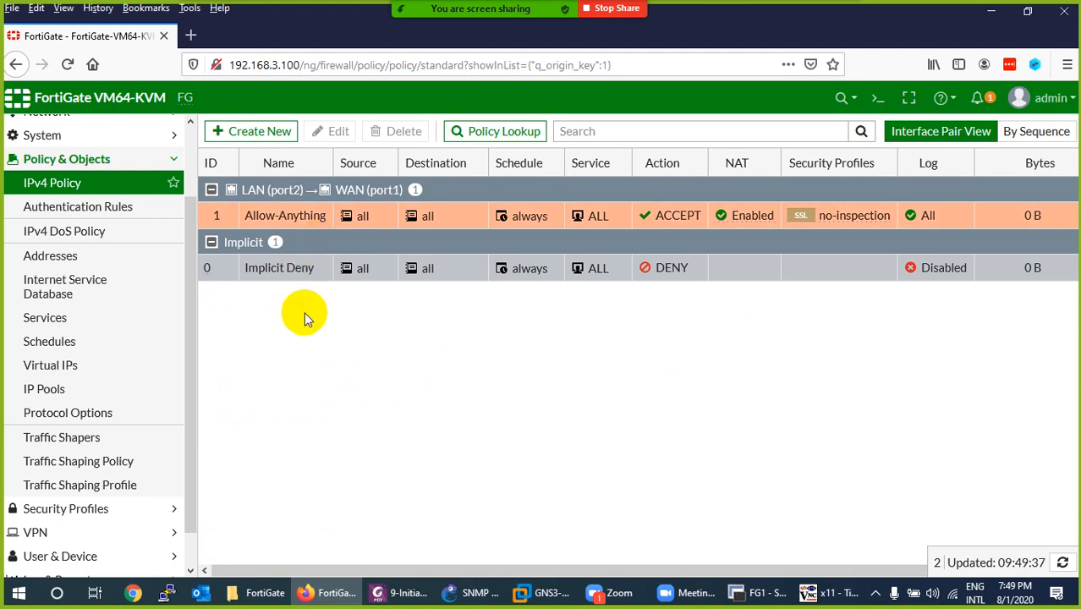
# Switch to PC1's TightVNC session and test internet access by reloading facebook.com and opening Twitter in a new browser tab
pyautogui.click(817, 592)
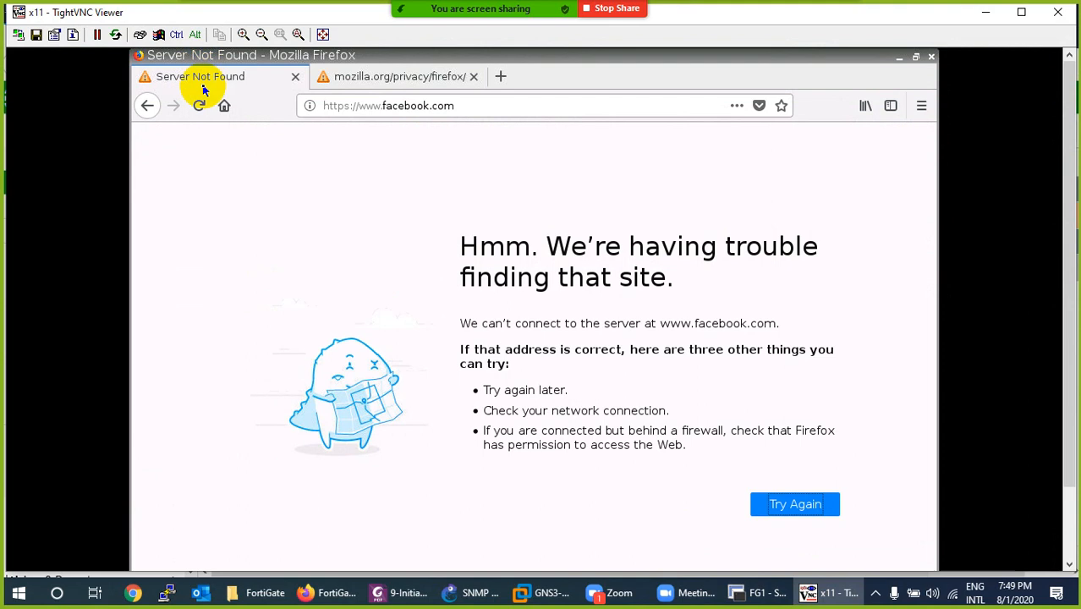
pyautogui.click(199, 106)
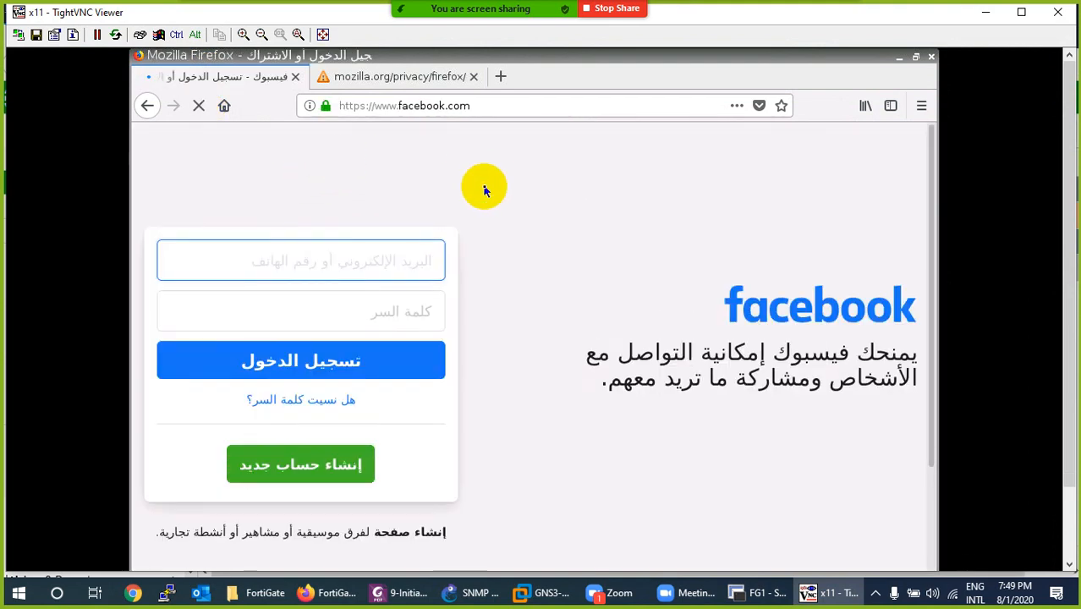
pyautogui.click(450, 78)
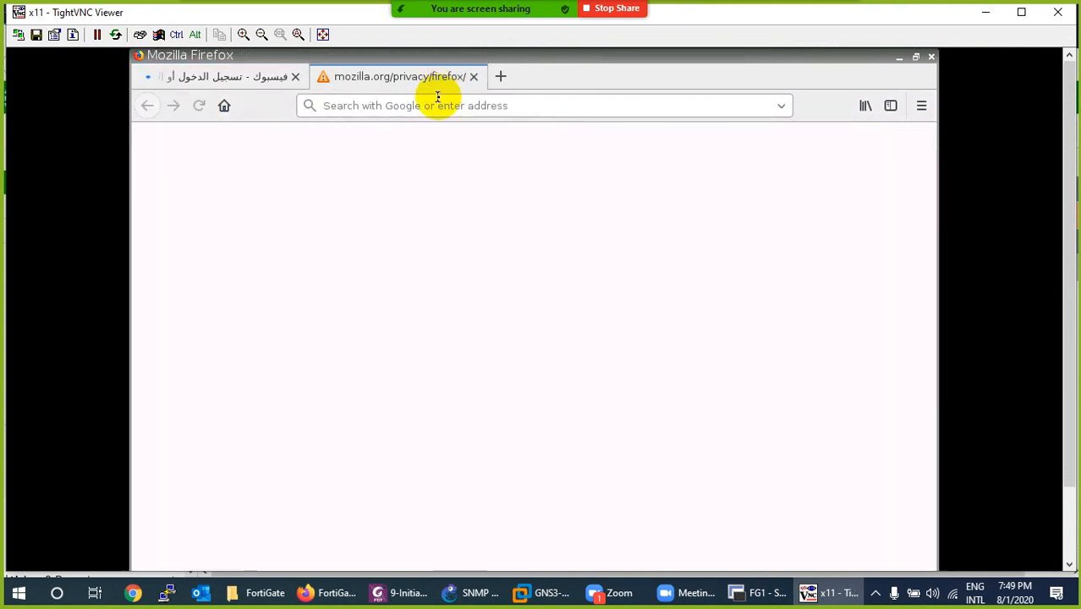
pyautogui.click(500, 76)
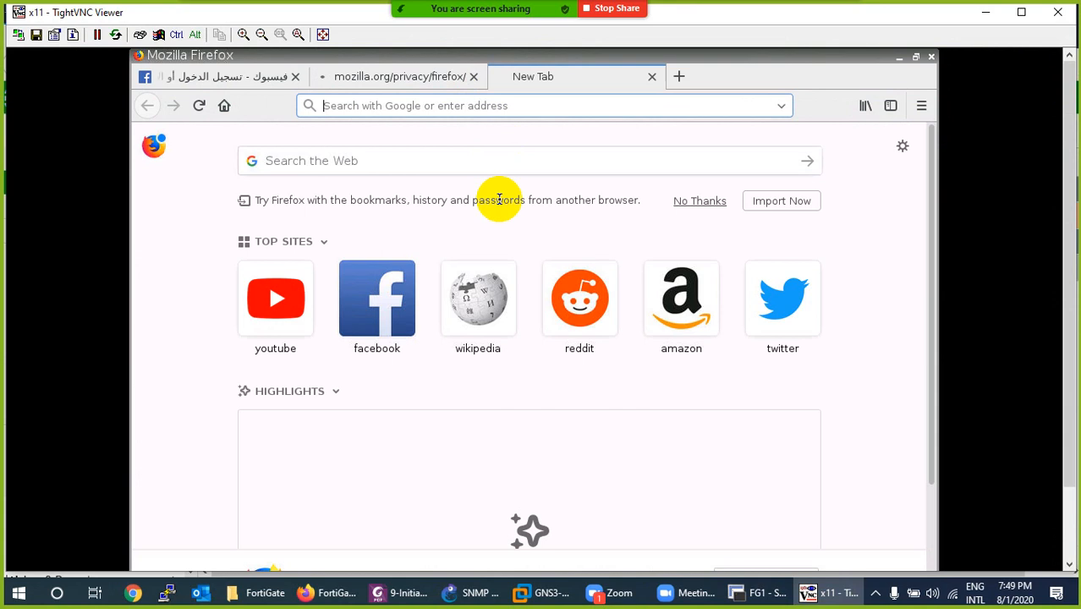
pyautogui.click(791, 313)
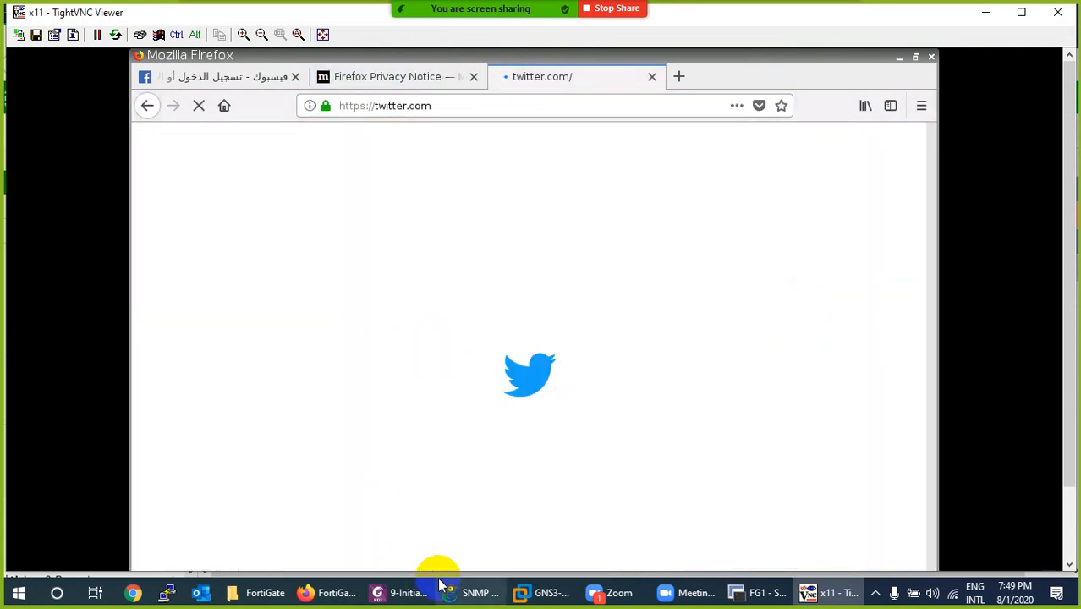
# Review the PC1-to-Internet path in the GNS3 topology, and refresh the policy list in the FortiGate web interface
pyautogui.click(465, 592)
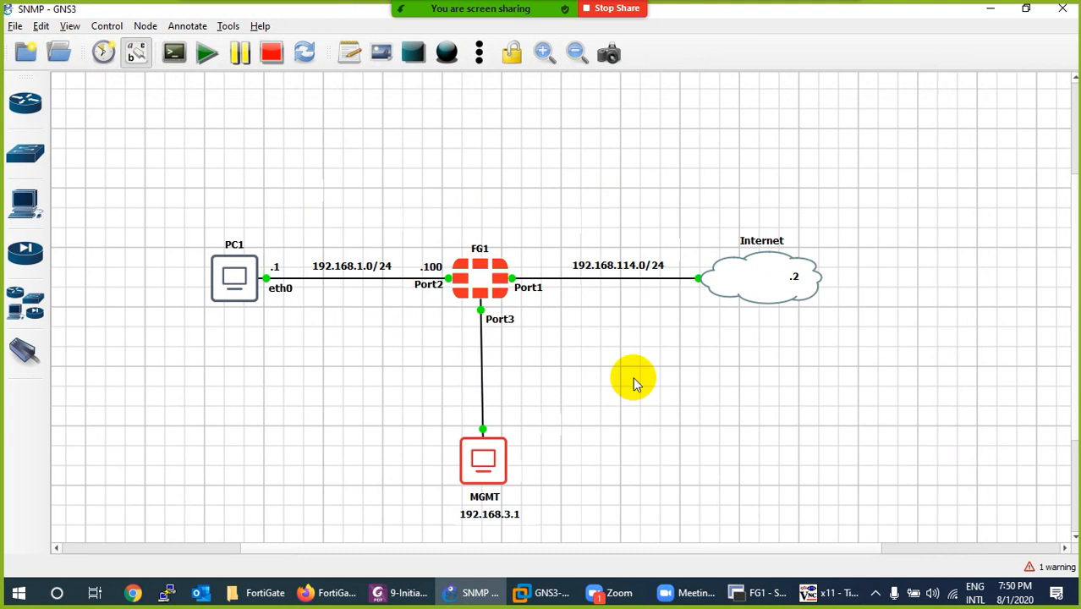
pyautogui.click(825, 593)
pyautogui.click(816, 593)
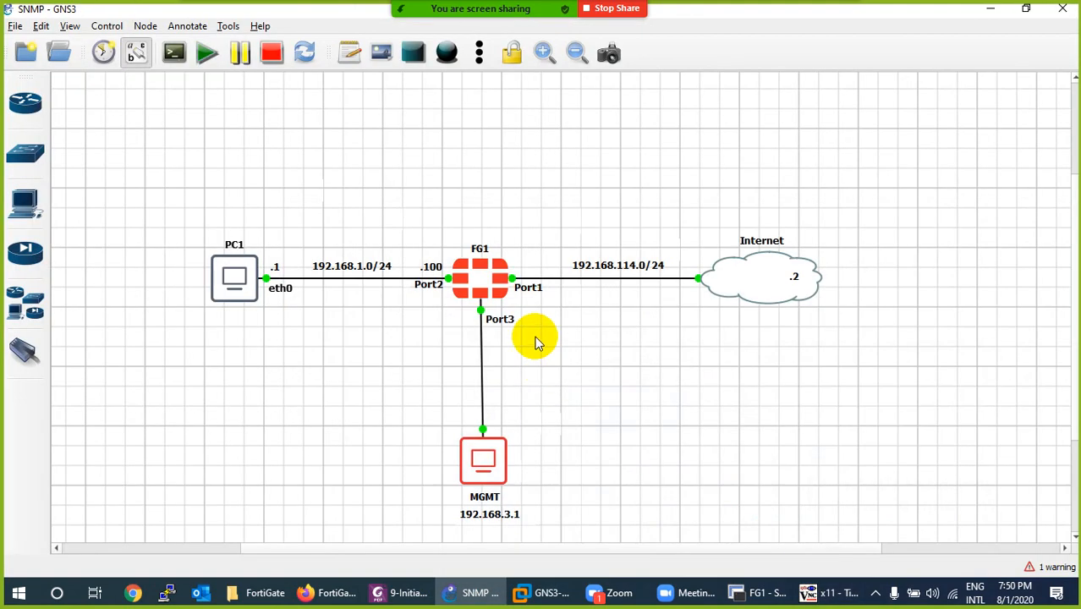
pyautogui.click(331, 593)
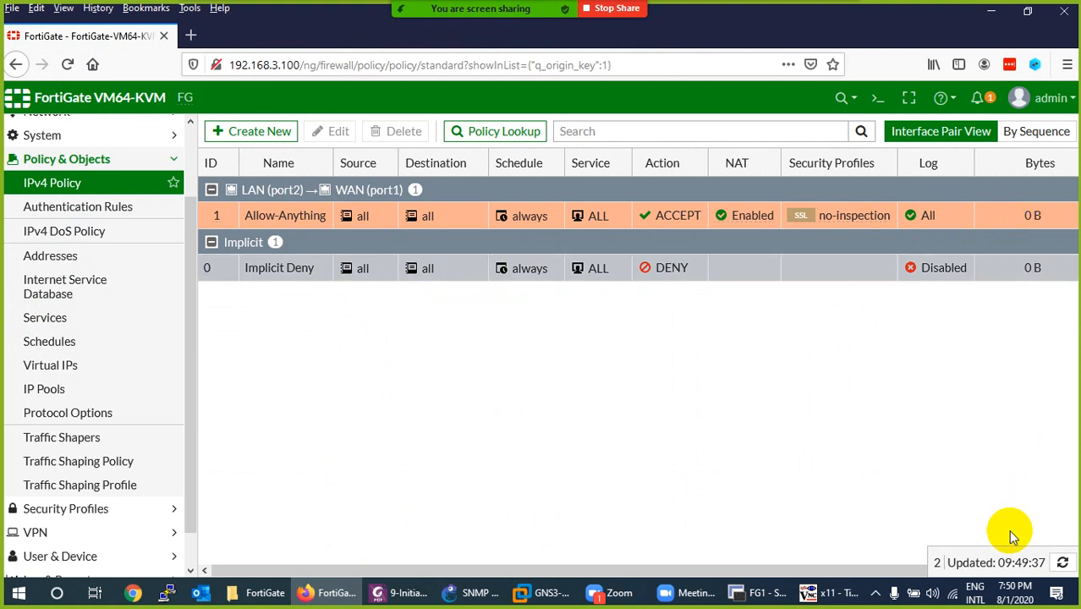
pyautogui.click(1062, 564)
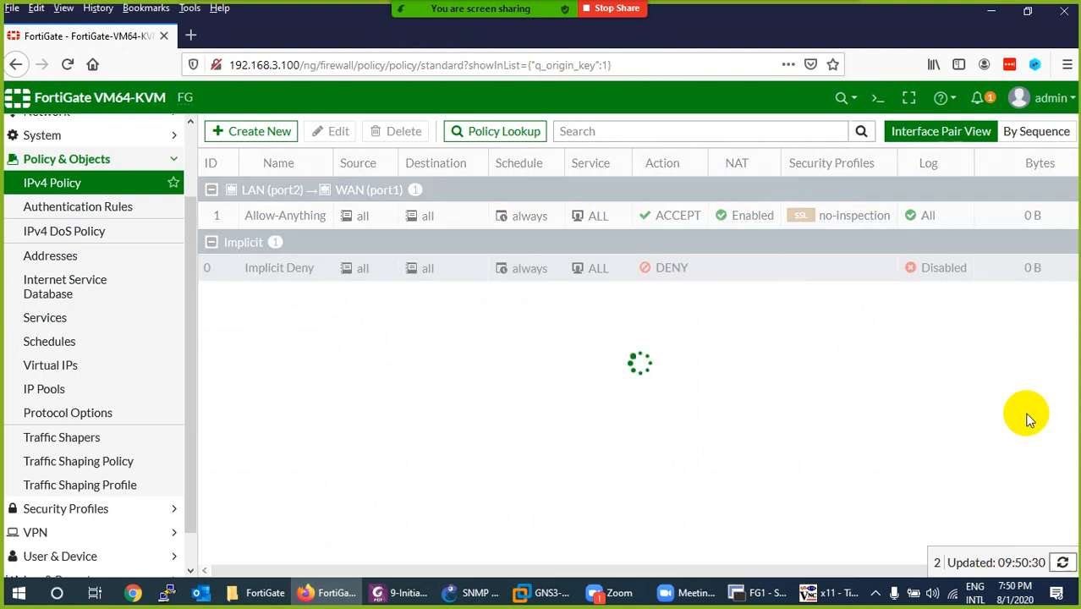
# Reload Twitter in PC1's browser to generate traffic, and reload the FortiGate IPv4 Policy page
pyautogui.click(828, 594)
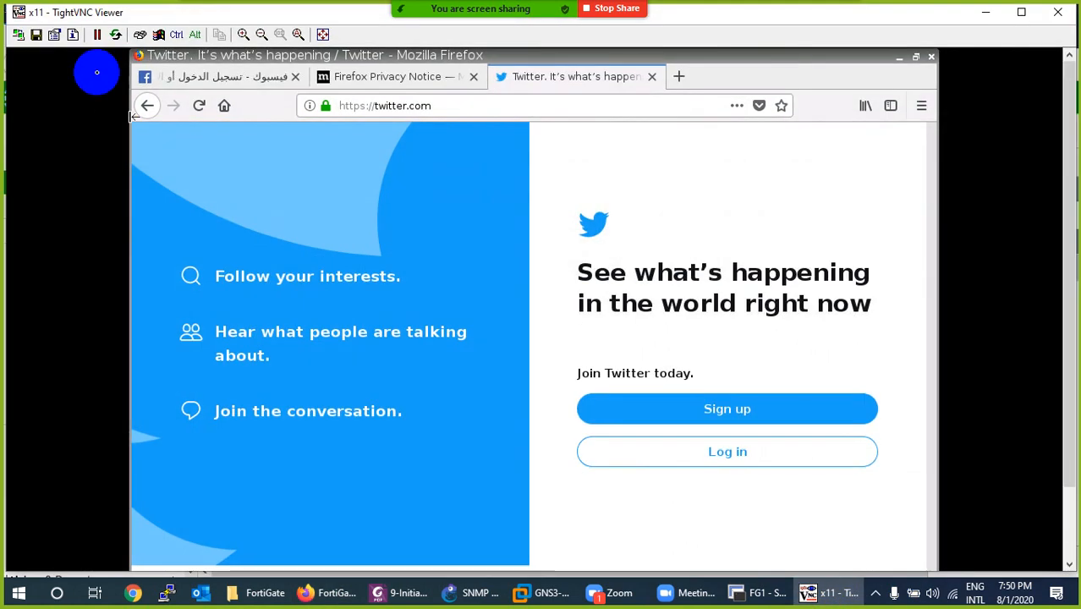
pyautogui.click(199, 106)
pyautogui.click(825, 593)
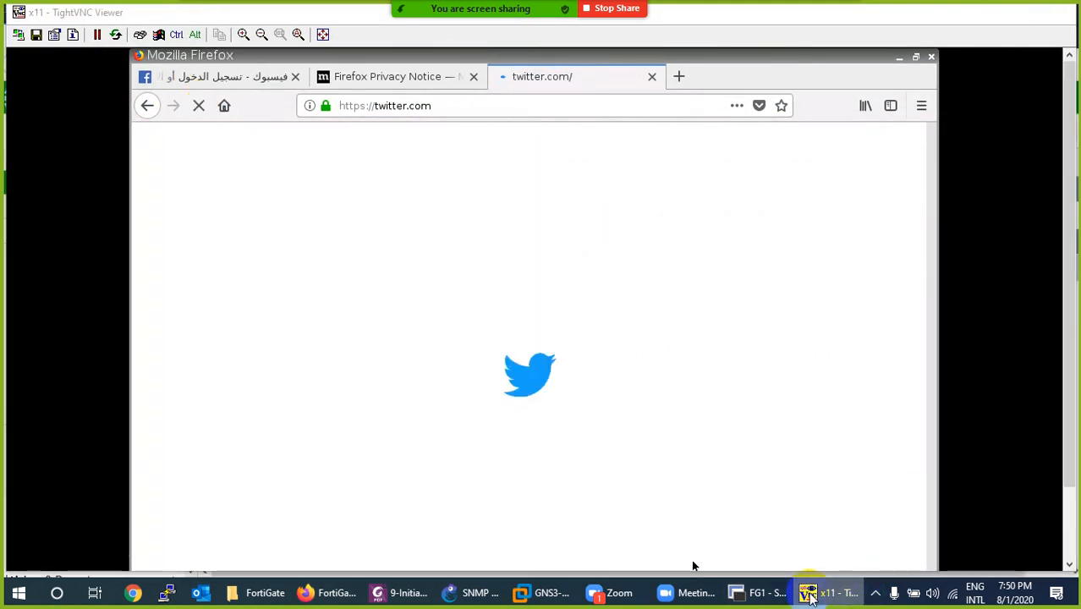
pyautogui.click(70, 66)
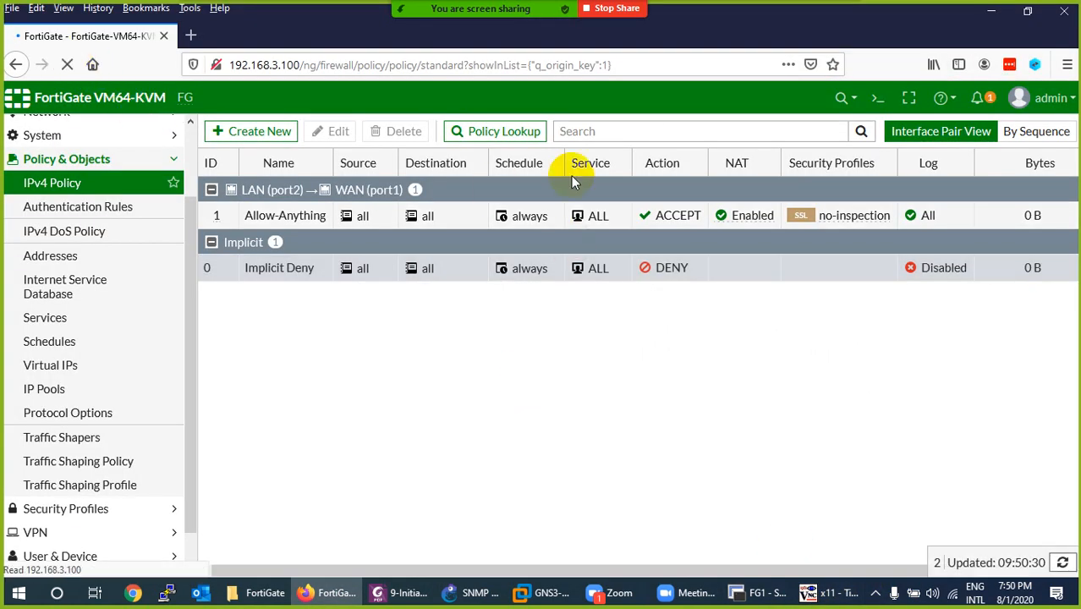
# Mute all participants in the Zoom meeting and close the participants list
pyautogui.click(462, 21)
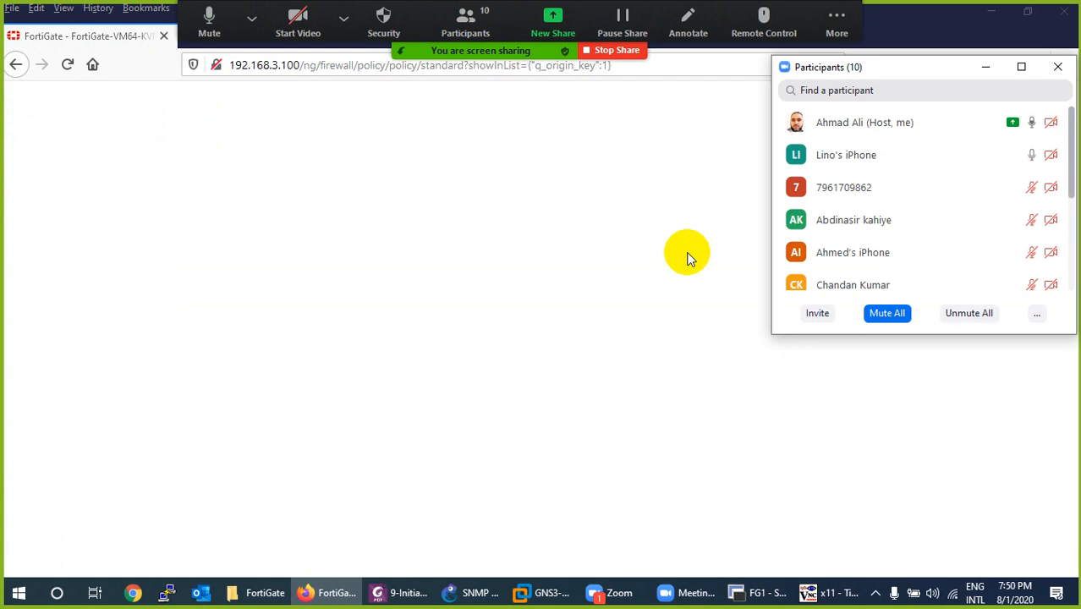
pyautogui.click(888, 313)
pyautogui.click(595, 338)
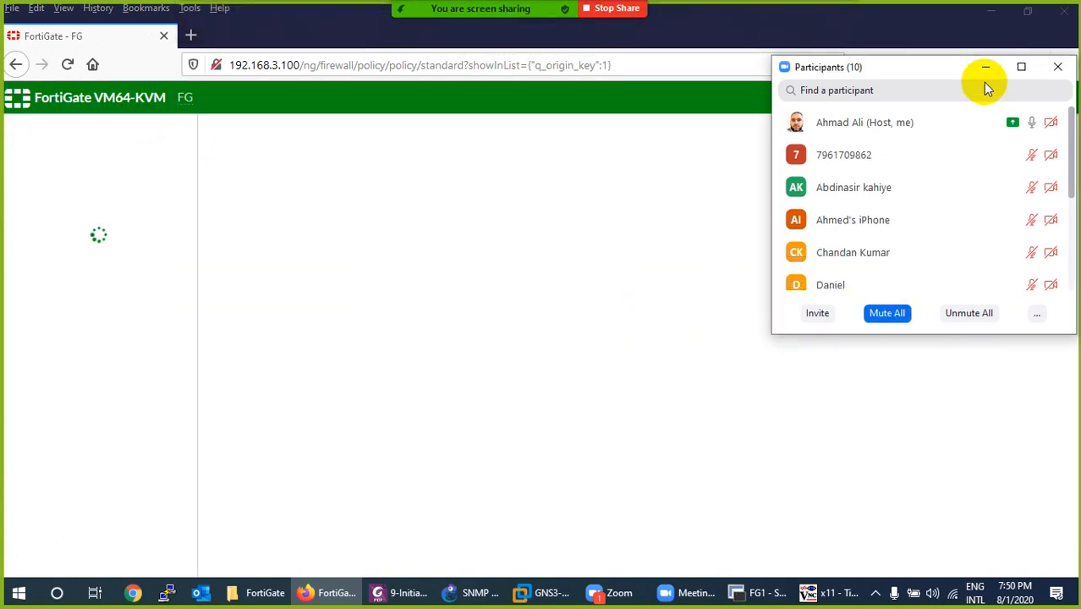
pyautogui.click(1057, 66)
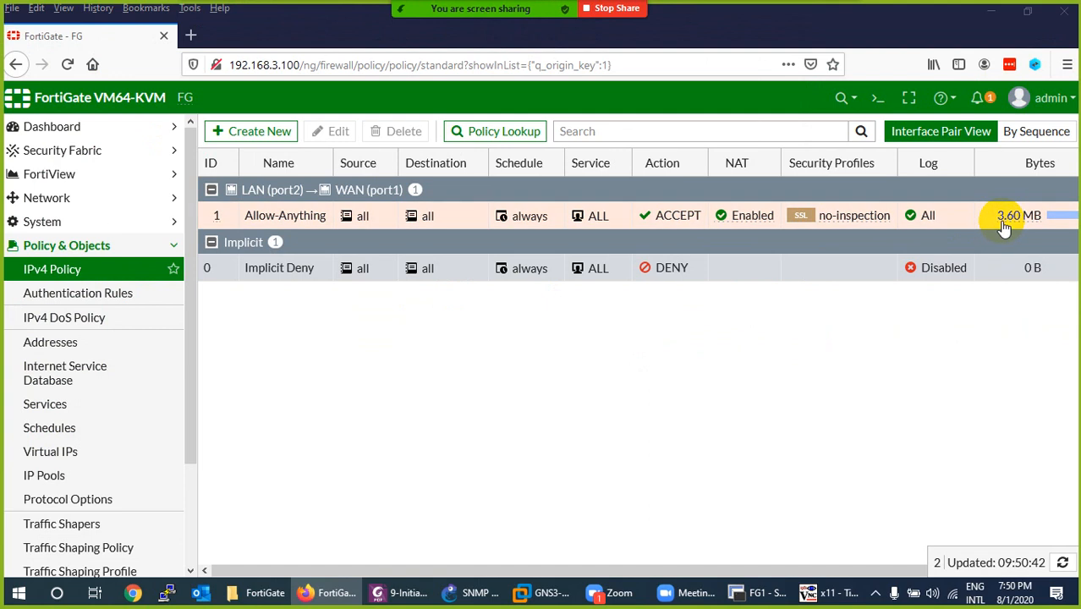
# Check the Allow-Anything policy's byte counter and open the Top Usage LAN/DMZ dashboard
pyautogui.moveTo(1015, 226)
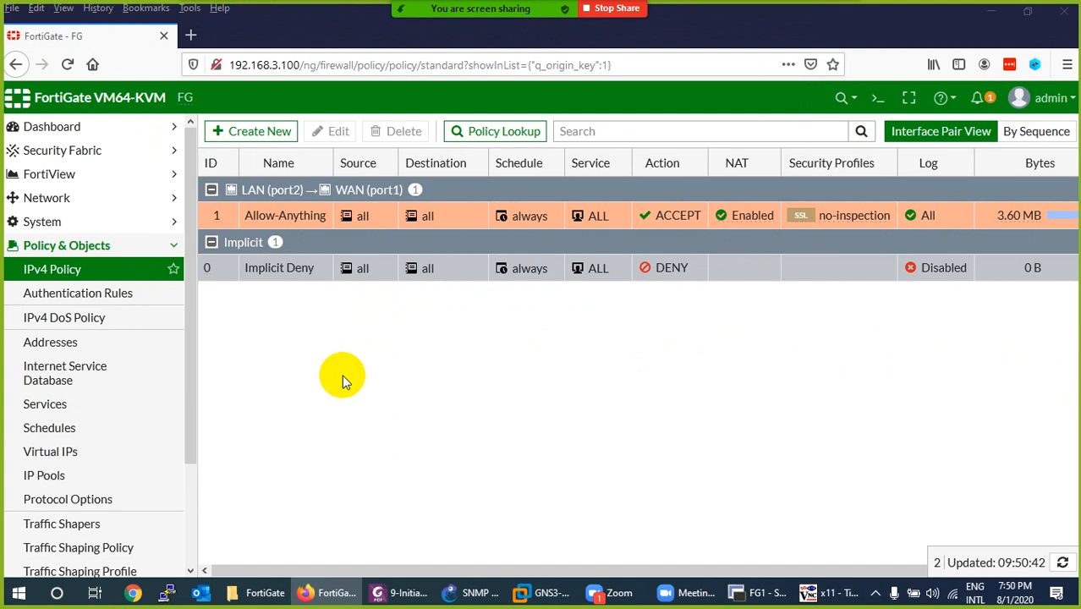
pyautogui.click(53, 129)
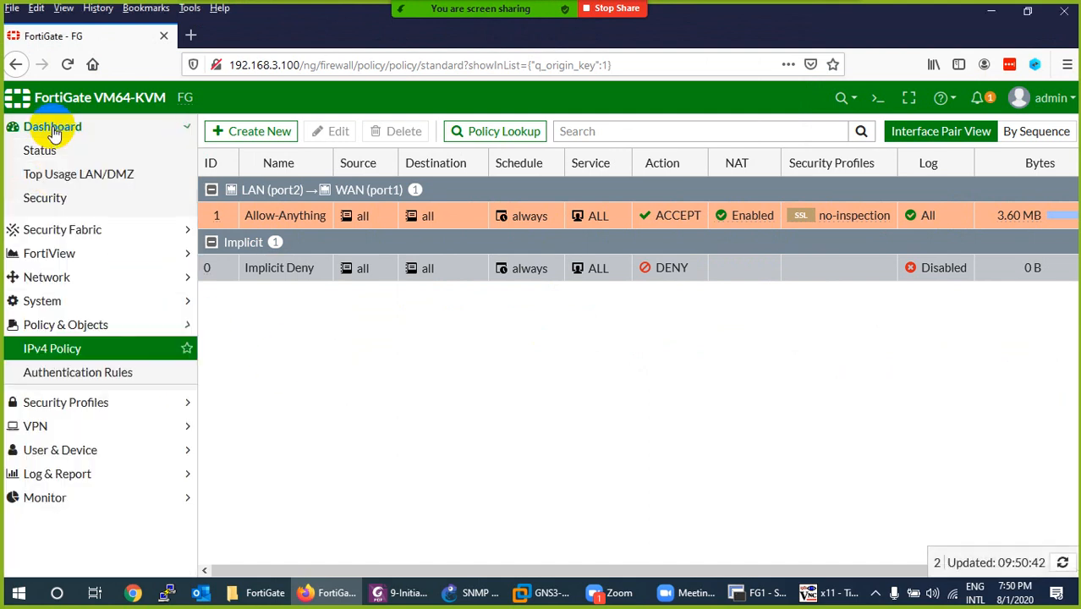
pyautogui.click(85, 183)
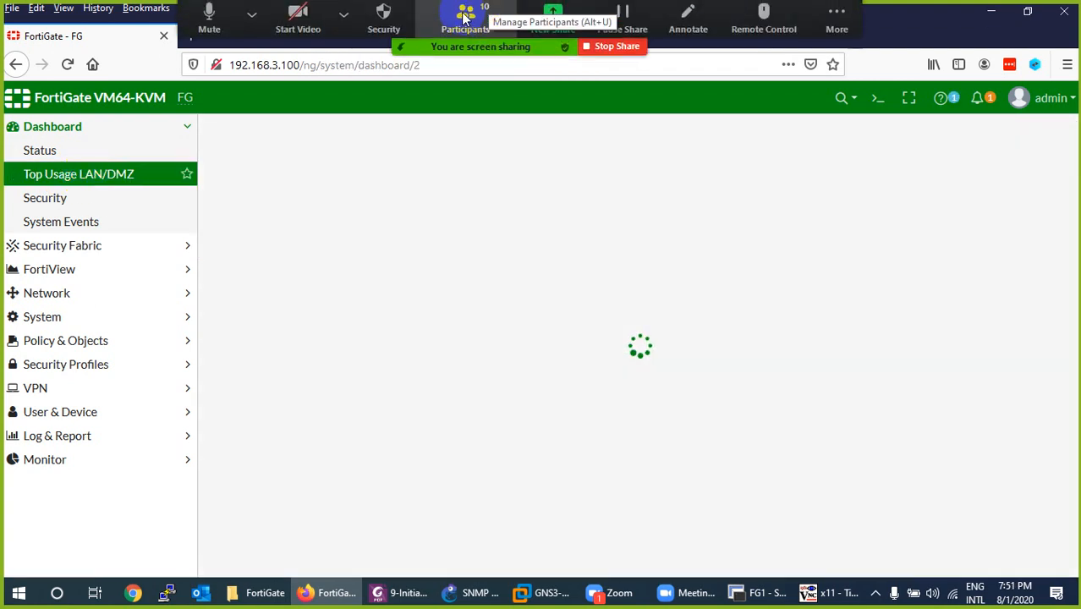
# Mute everyone in the Zoom meeting again and dismiss the participants window to uncover the dashboard
pyautogui.click(465, 12)
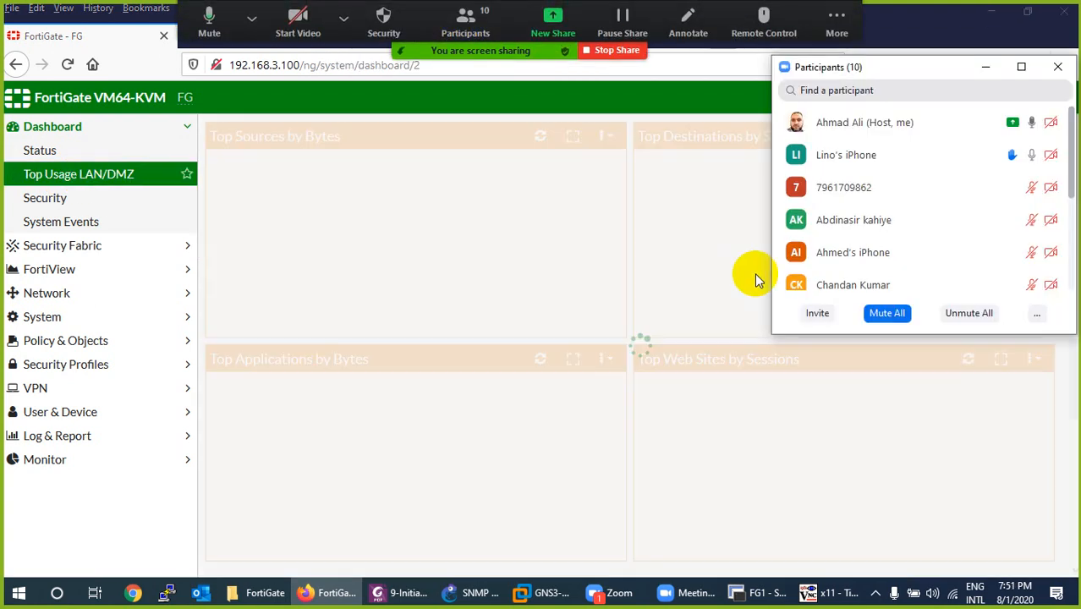
pyautogui.click(887, 313)
pyautogui.click(575, 340)
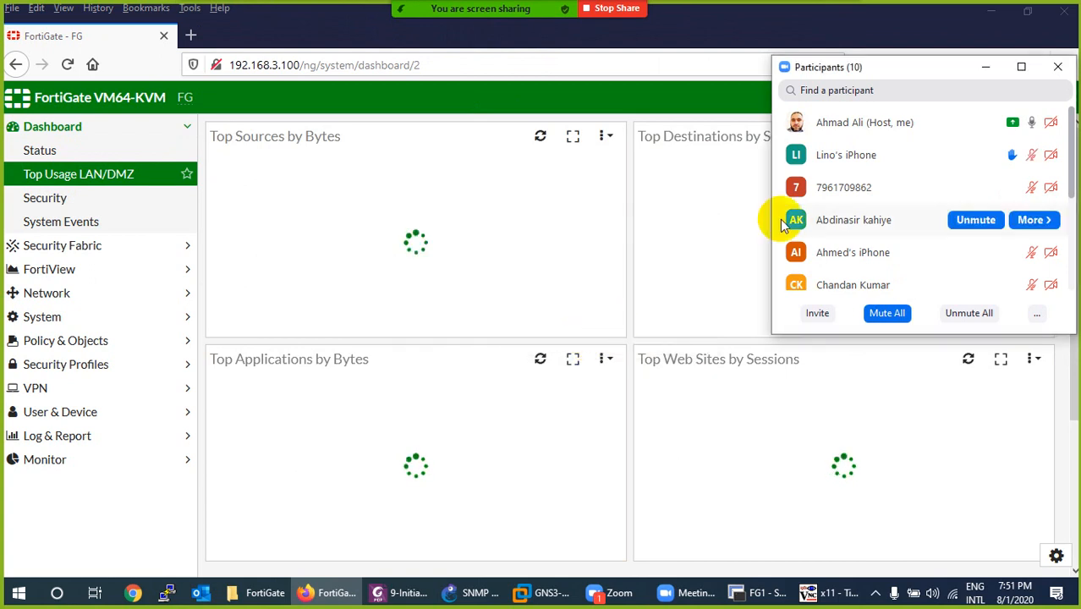
pyautogui.click(1057, 67)
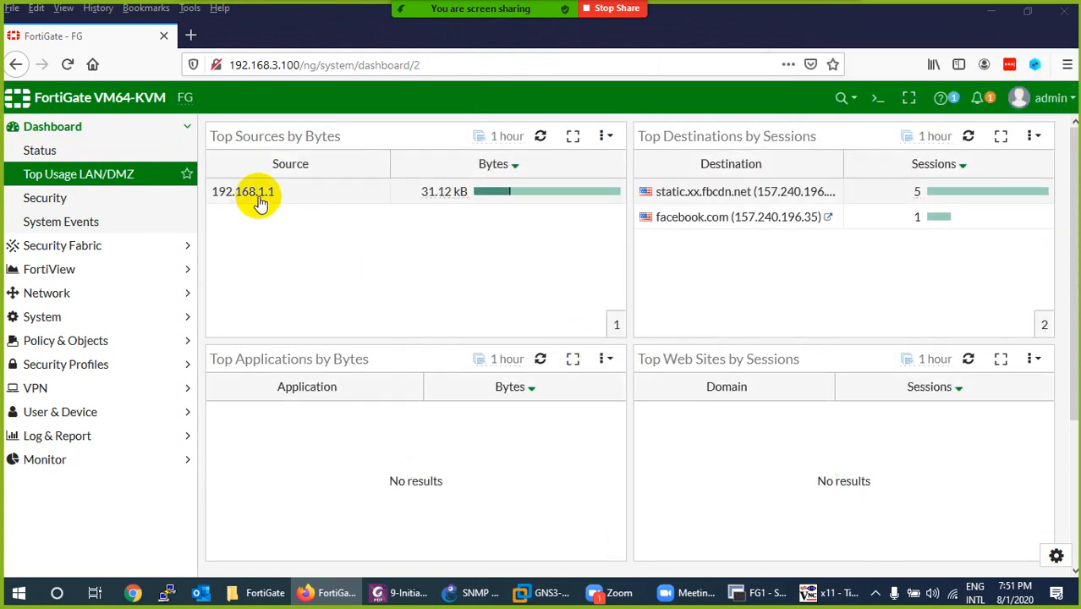
# Open a terminal on PC1 through TightVNC and run ifconfig to check its eth0 address against the dashboard's top source
pyautogui.click(832, 592)
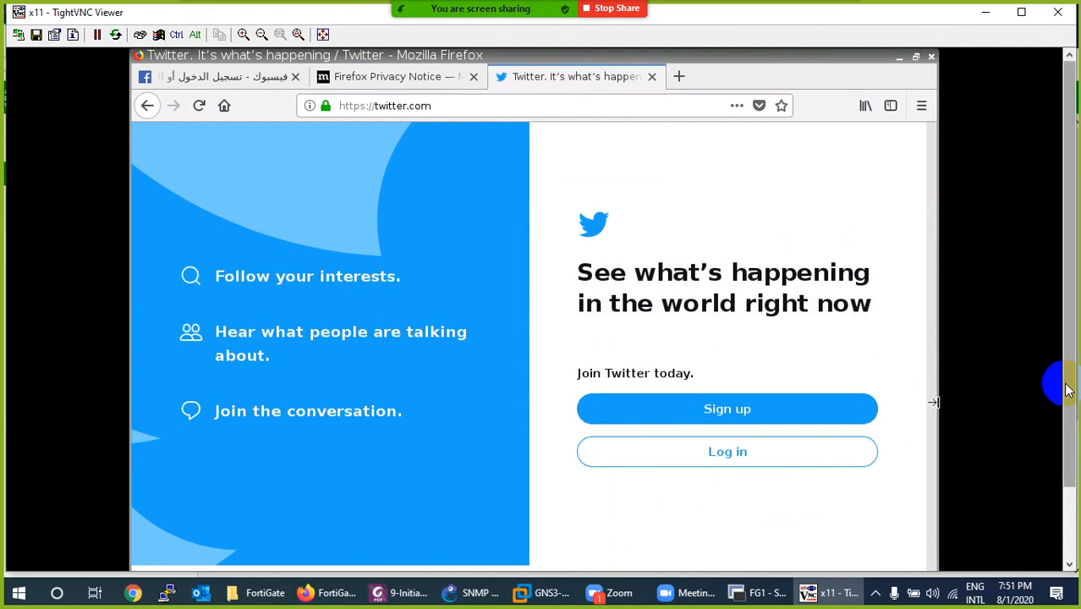
pyautogui.moveTo(1068, 389); pyautogui.dragTo(1045, 514)
pyautogui.click(148, 558)
pyautogui.moveTo(158, 488)
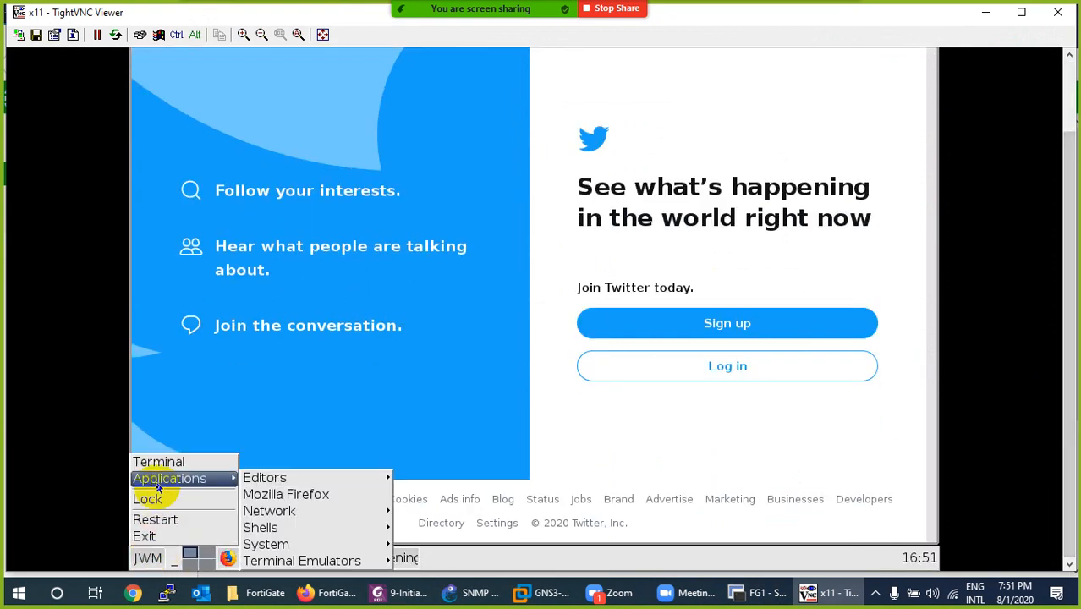
pyautogui.click(158, 463)
pyautogui.moveTo(1053, 410); pyautogui.dragTo(1013, 296)
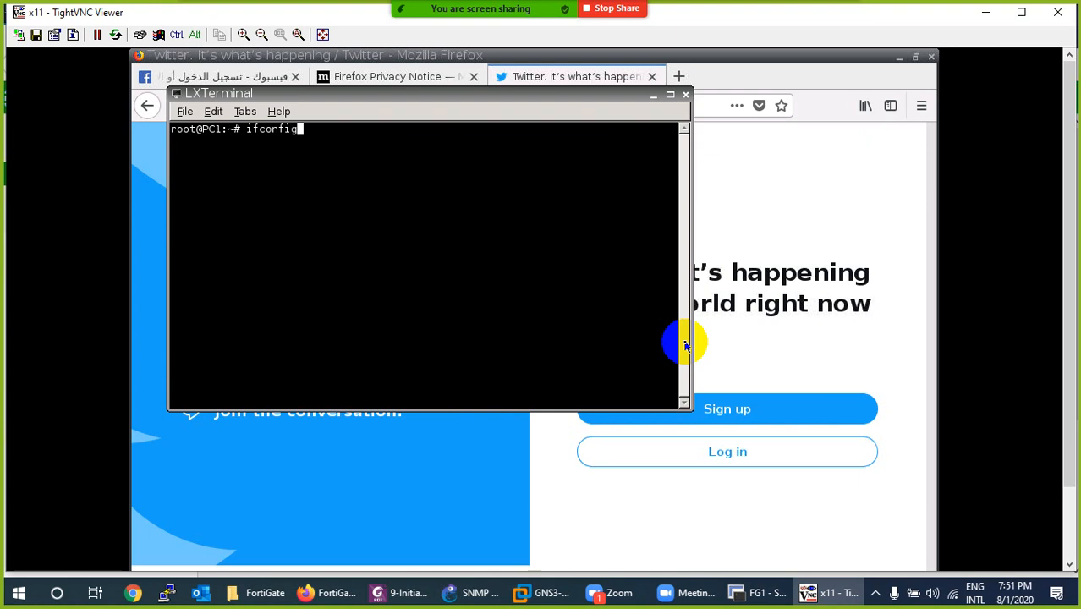
pyautogui.press('Return')
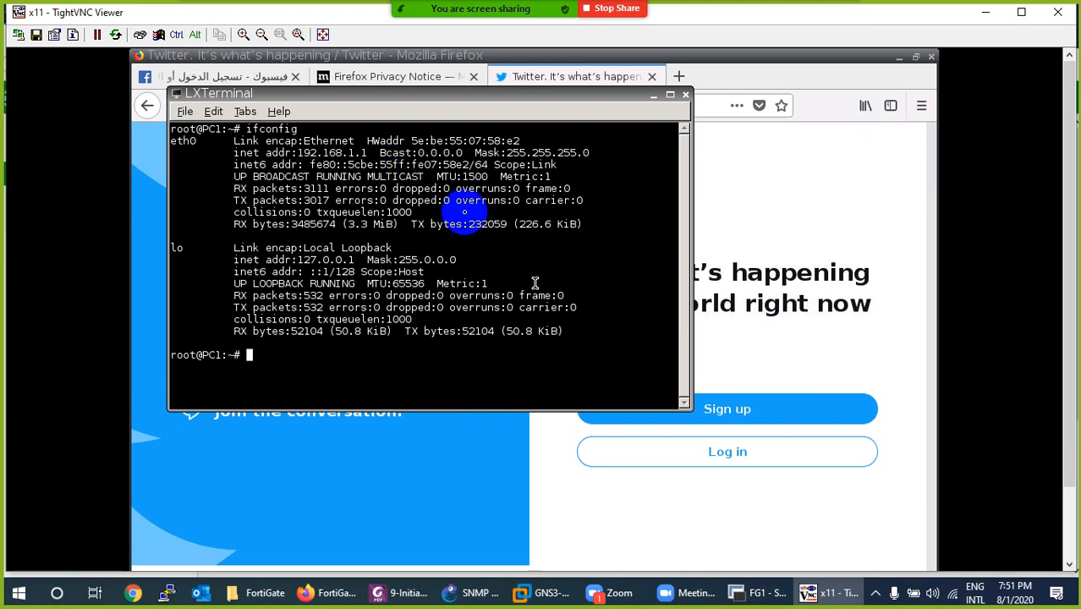
# Return to the FortiGate web interface and examine the FortiView Sources and Destinations for PC1's traffic
pyautogui.click(799, 595)
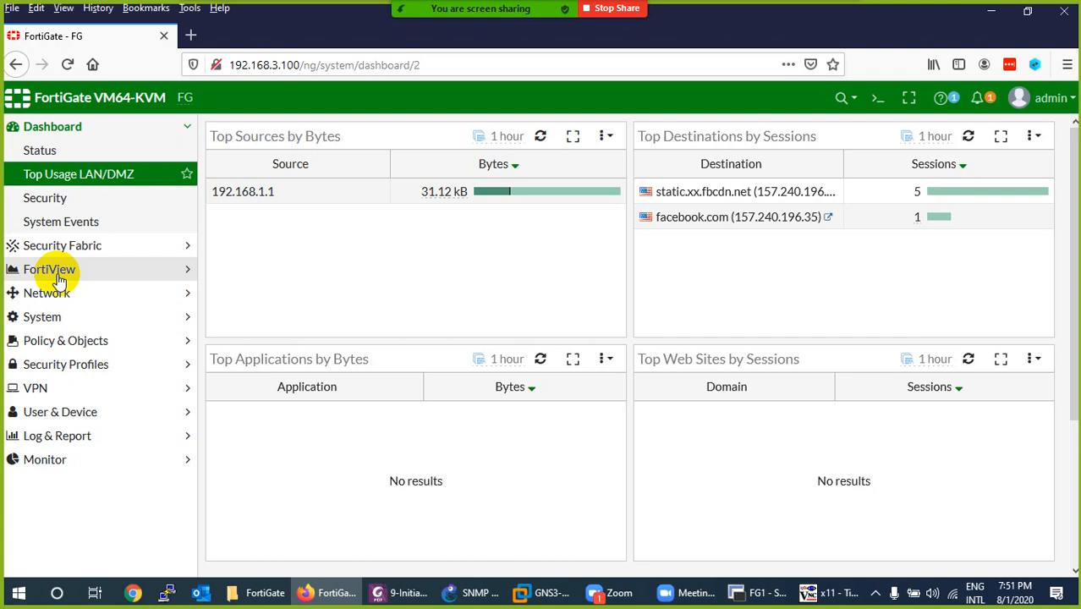
pyautogui.click(56, 275)
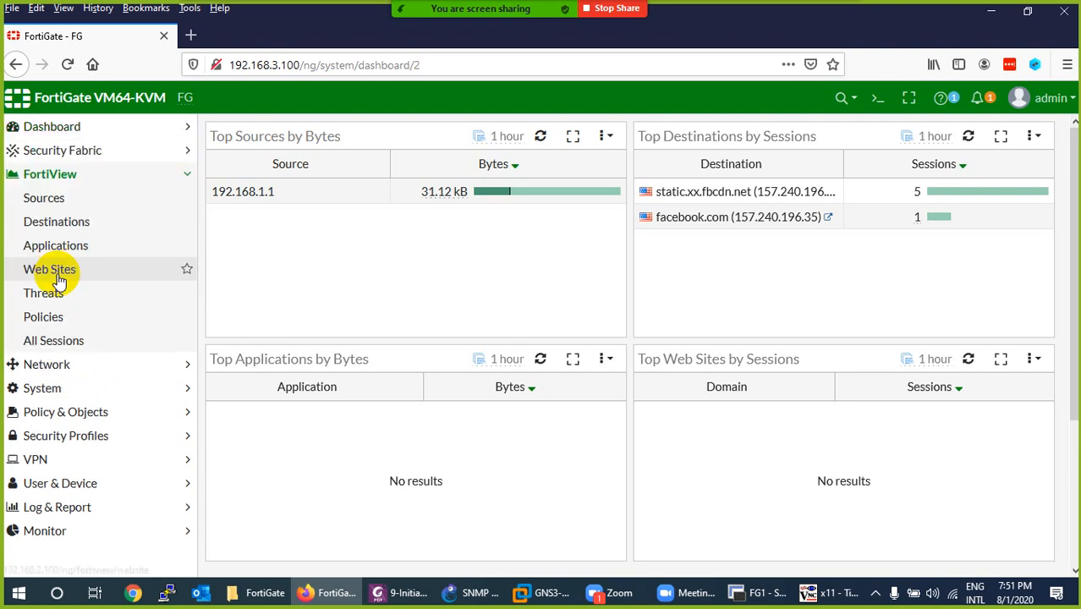
pyautogui.click(54, 203)
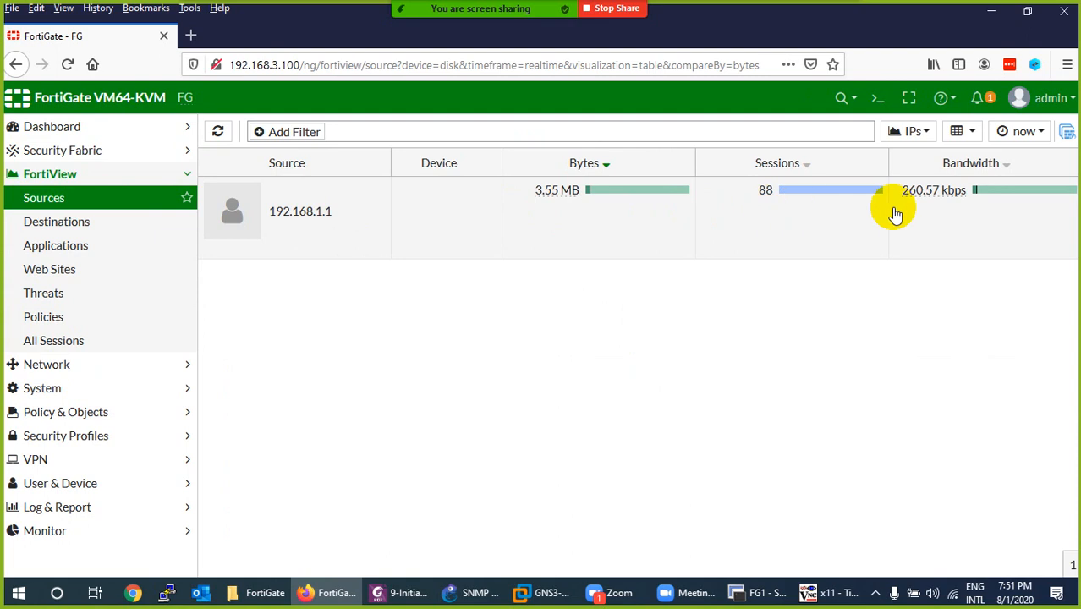
pyautogui.click(70, 230)
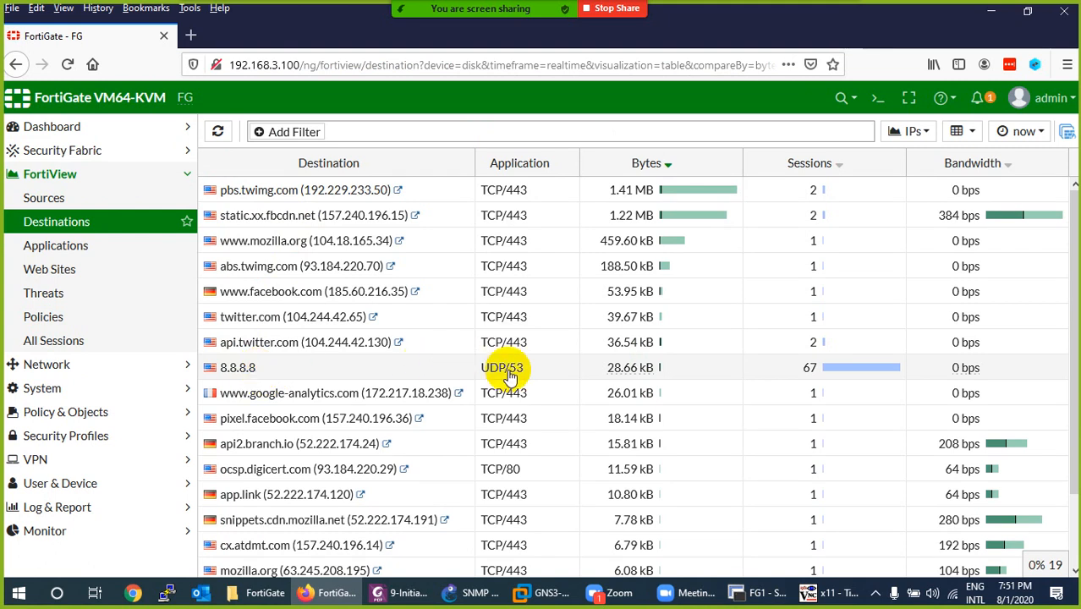
pyautogui.scroll(-2, 508, 377)
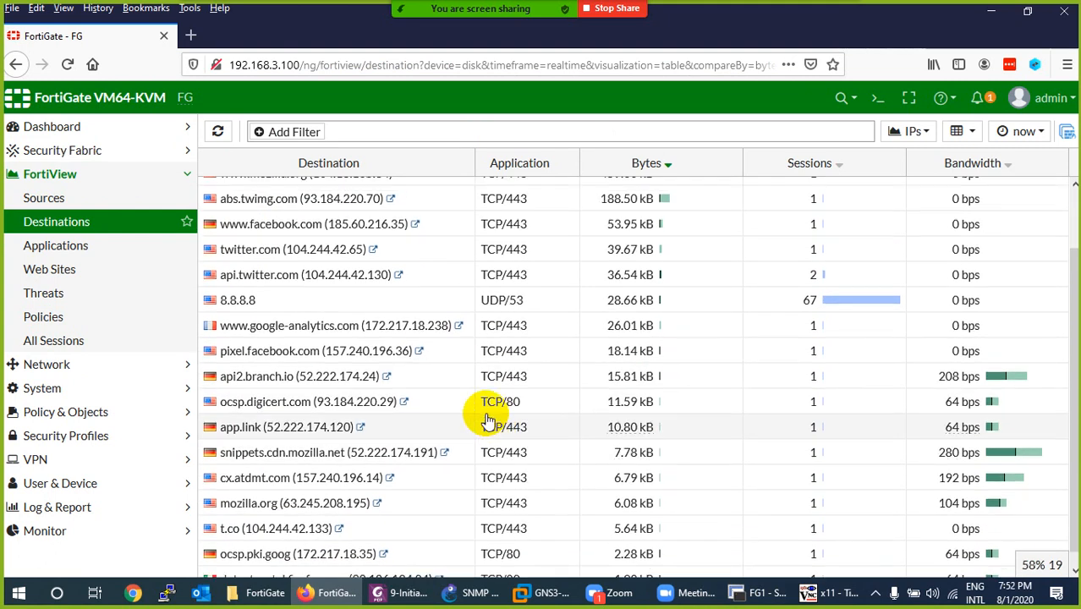
# Examine the FortiView Policies entry for Allow-Anything and look through All Sessions for PC1's connections
pyautogui.scroll(2, 266, 317)
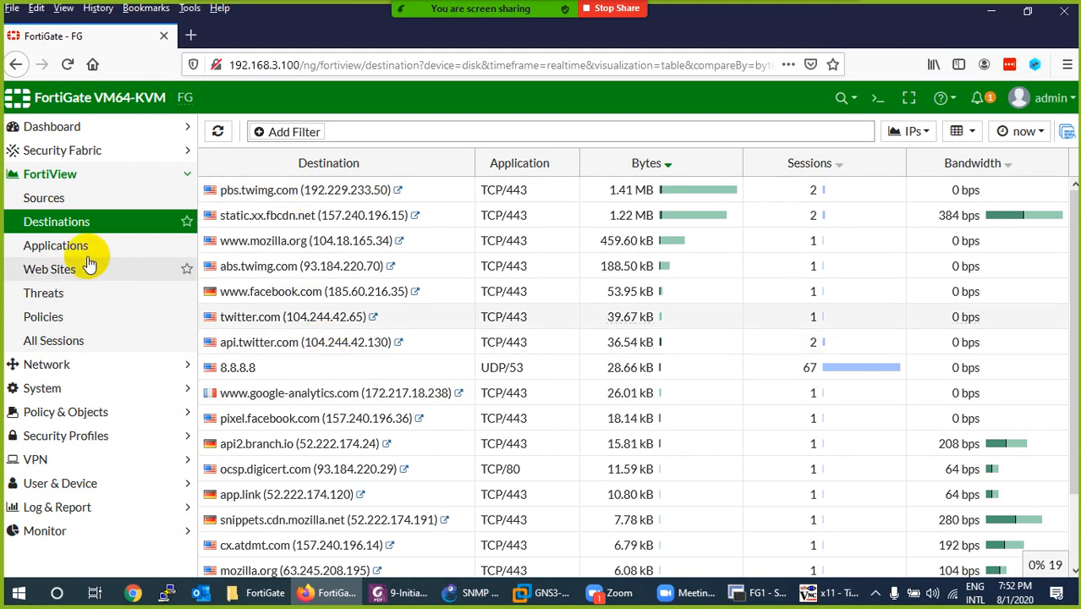
pyautogui.click(44, 320)
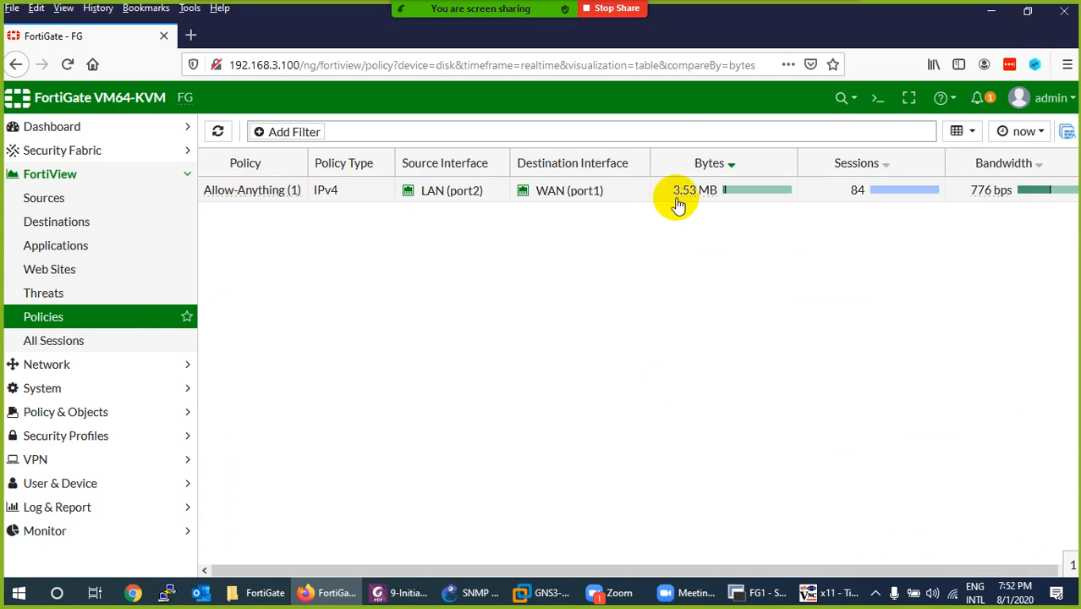
pyautogui.click(61, 347)
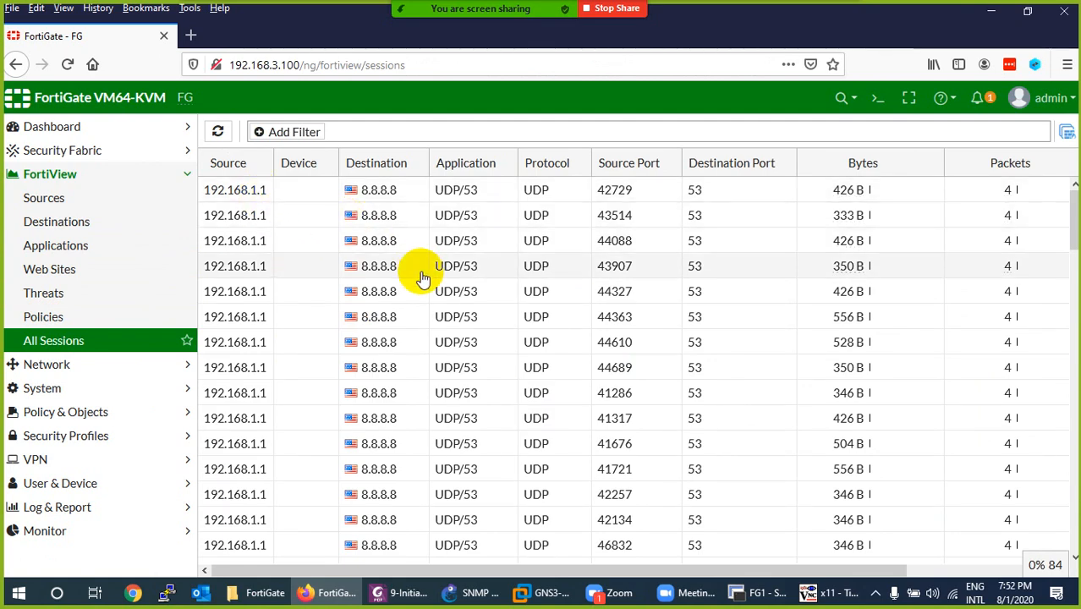
pyautogui.scroll(-10, 420, 273)
pyautogui.scroll(-20, 423, 335)
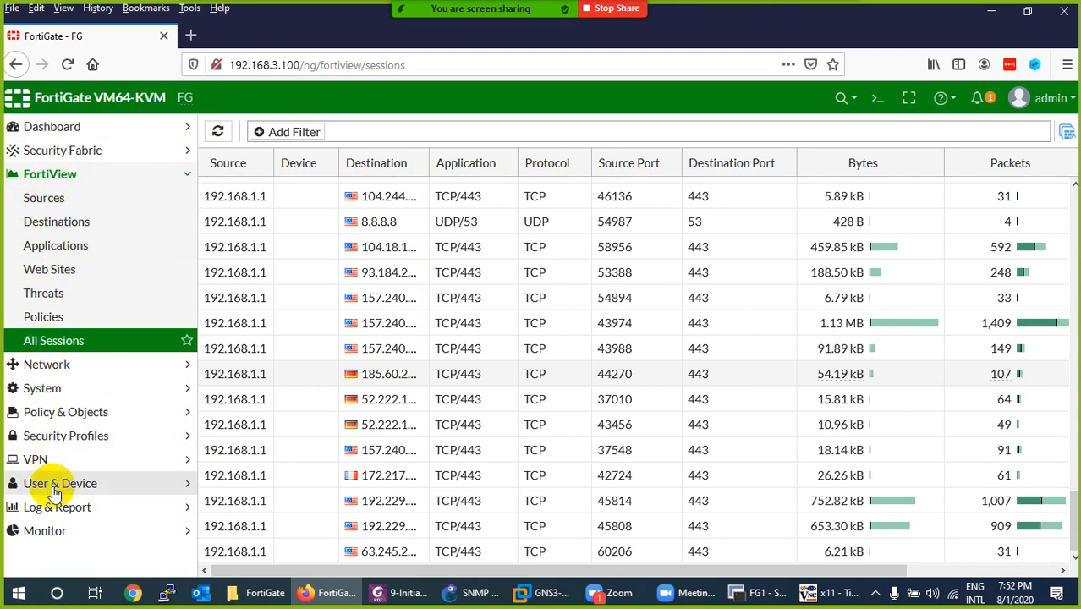
# Open the Forward Traffic log and check which policy PC1's logged connections matched
pyautogui.click(71, 508)
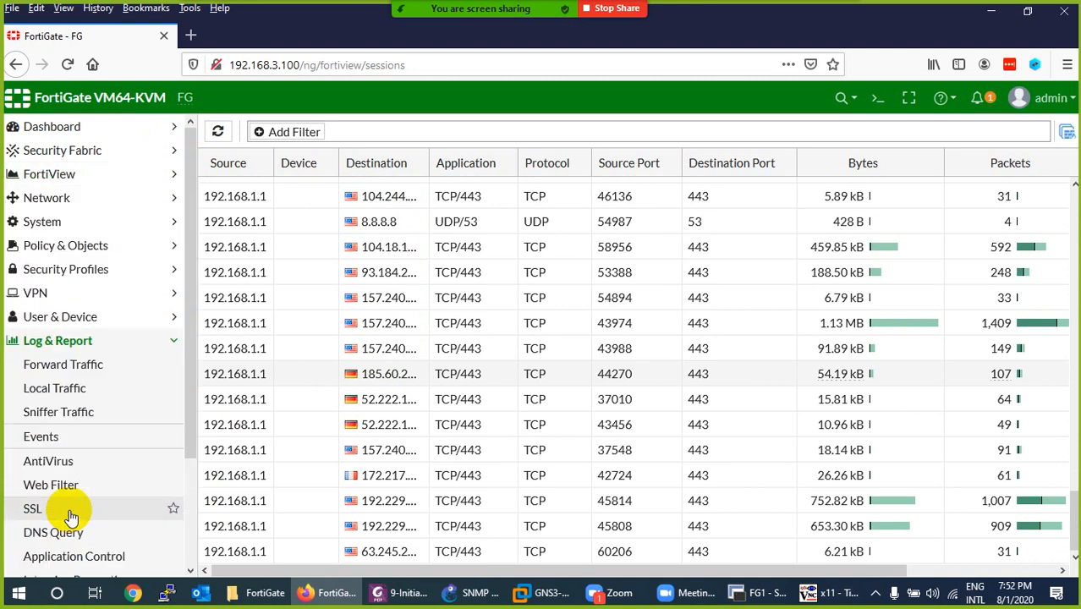
pyautogui.click(58, 369)
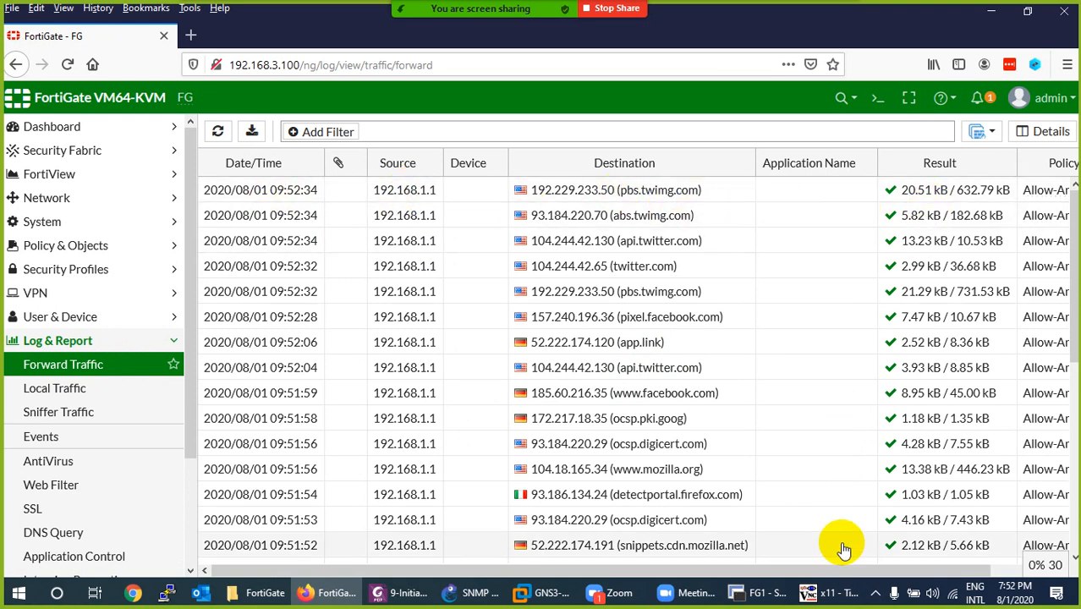
pyautogui.moveTo(827, 572); pyautogui.dragTo(884, 572)
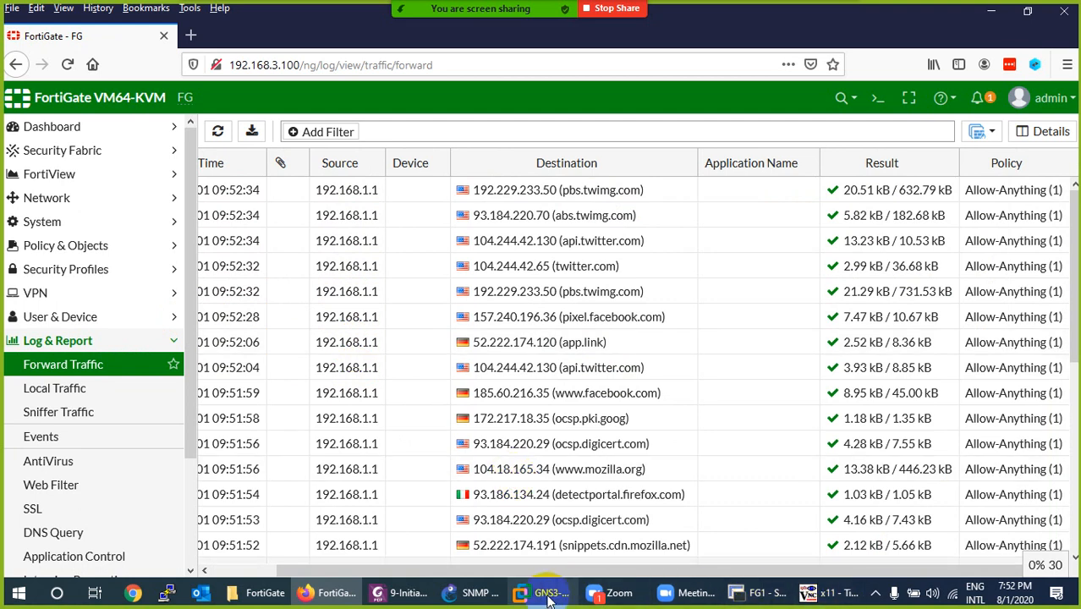
# Switch to 9-Initial Working Lab.pdf and review the topology, hostname, management interface and FortiGate login instructions
pyautogui.click(400, 593)
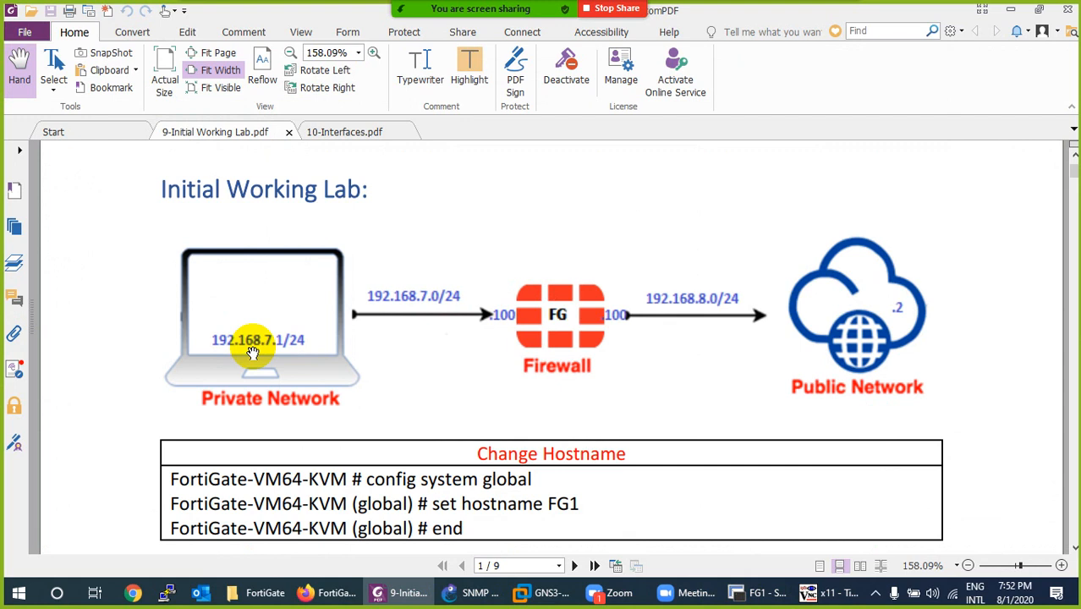
pyautogui.scroll(-3, 258, 334)
pyautogui.scroll(-3, 261, 326)
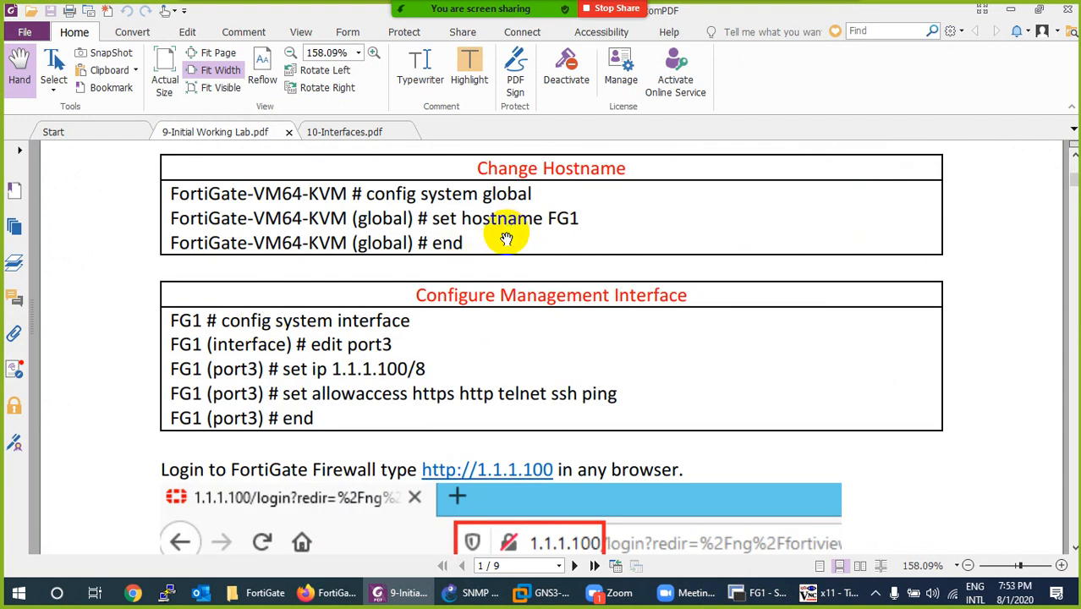
pyautogui.scroll(-2, 506, 240)
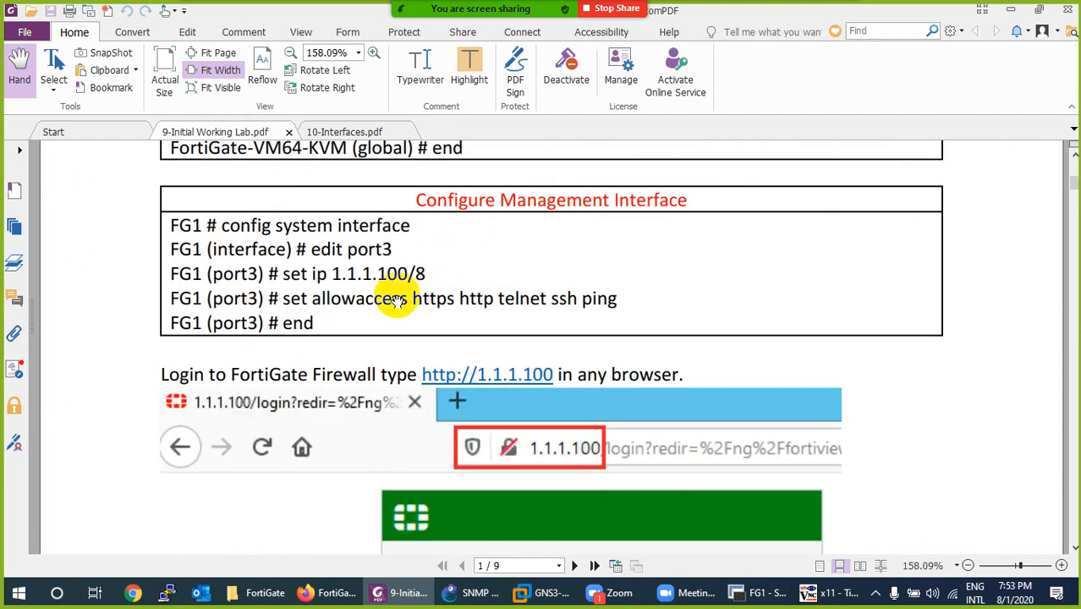
pyautogui.scroll(-4, 339, 307)
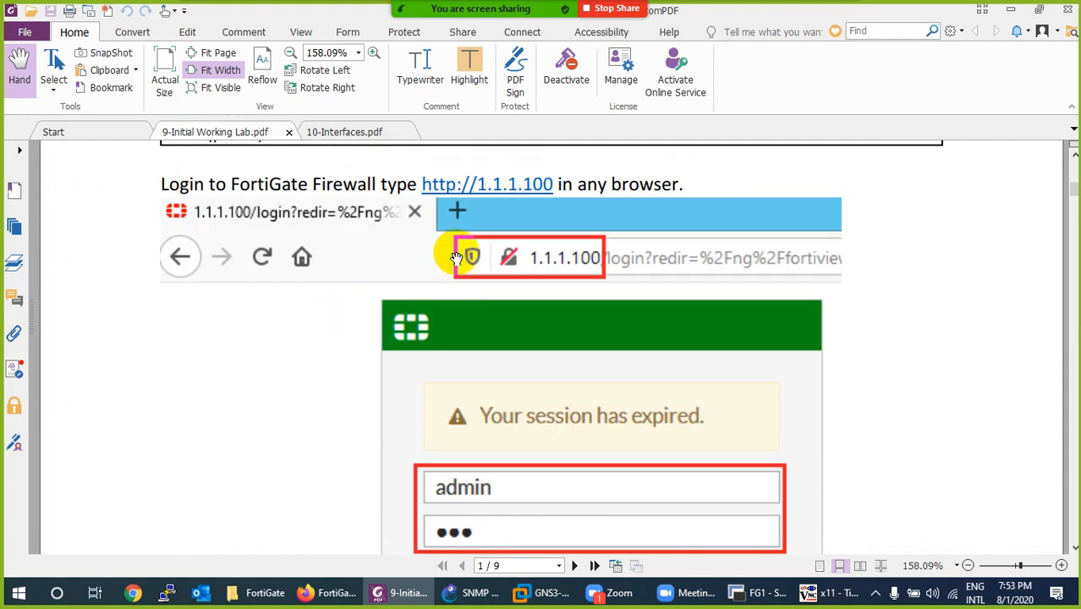
pyautogui.scroll(4, 450, 271)
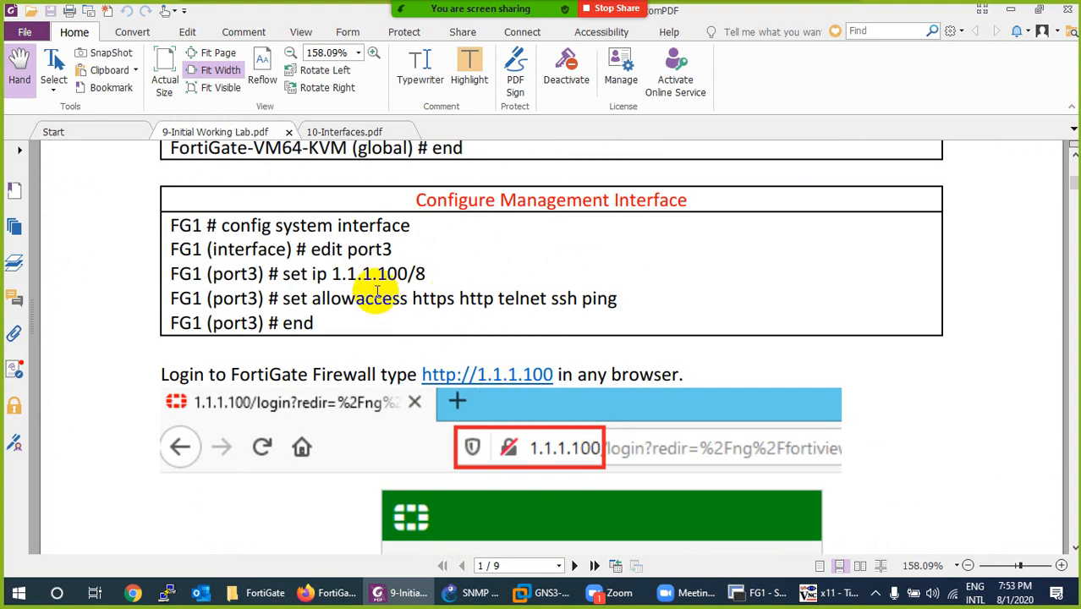
pyautogui.scroll(-2, 377, 290)
pyautogui.scroll(-12, 377, 290)
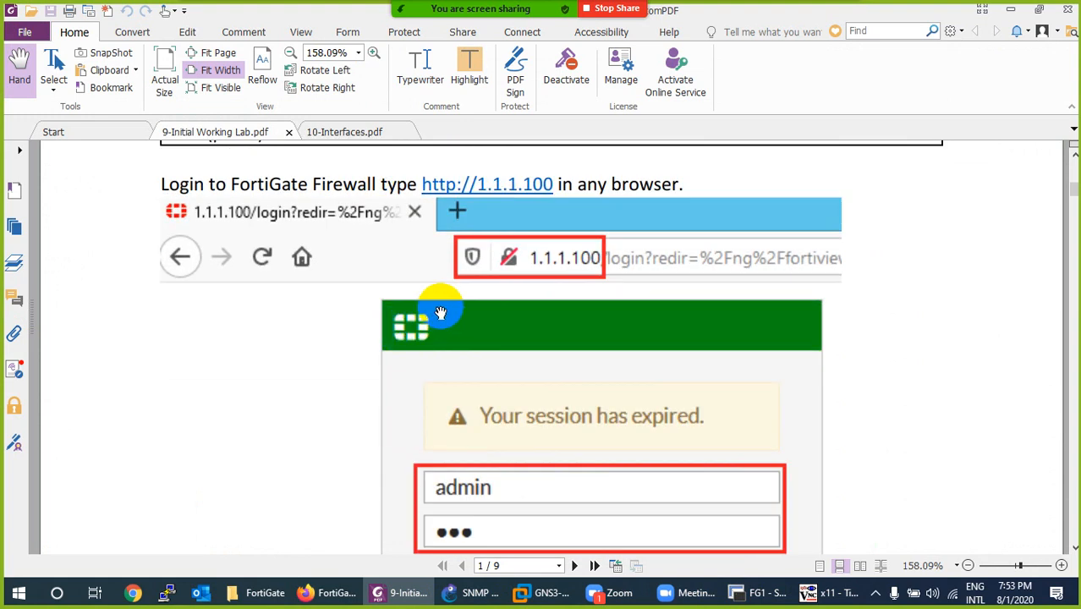
# Review the lab guide's interface instructions for port1 as WAN, port2 as LAN and port3 as MGMT
pyautogui.scroll(-4, 411, 336)
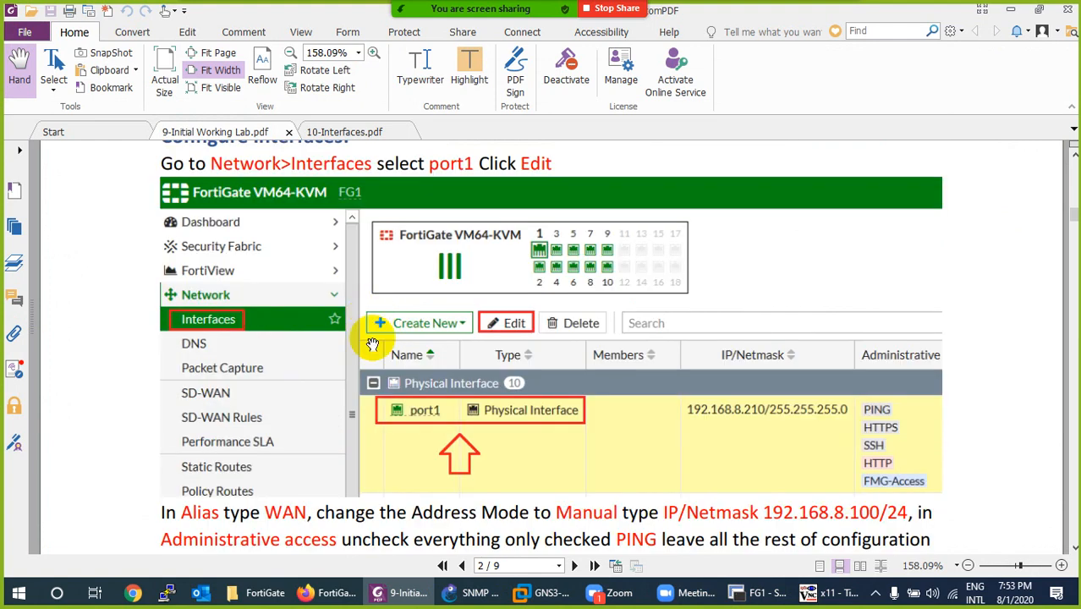
pyautogui.scroll(-9, 493, 432)
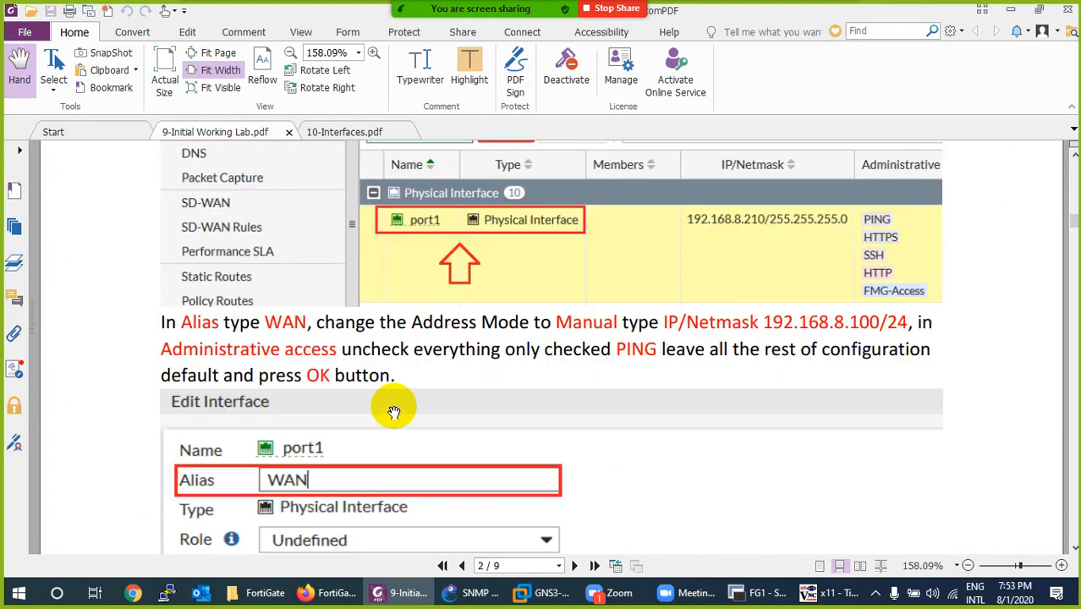
pyautogui.scroll(-15, 320, 305)
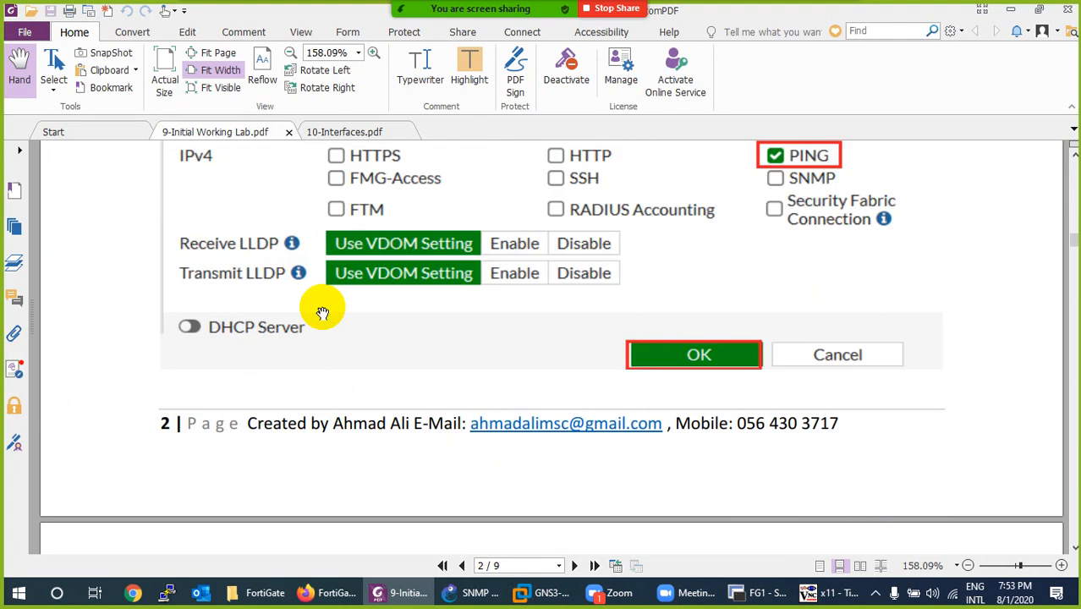
pyautogui.scroll(-4, 322, 296)
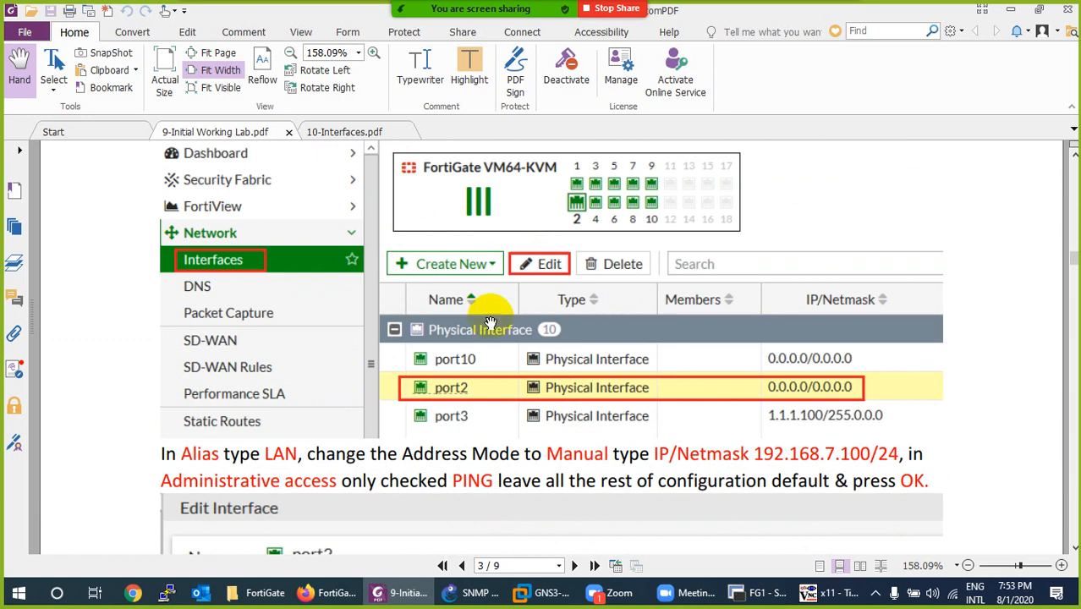
pyautogui.scroll(-3, 479, 309)
pyautogui.scroll(-12, 483, 356)
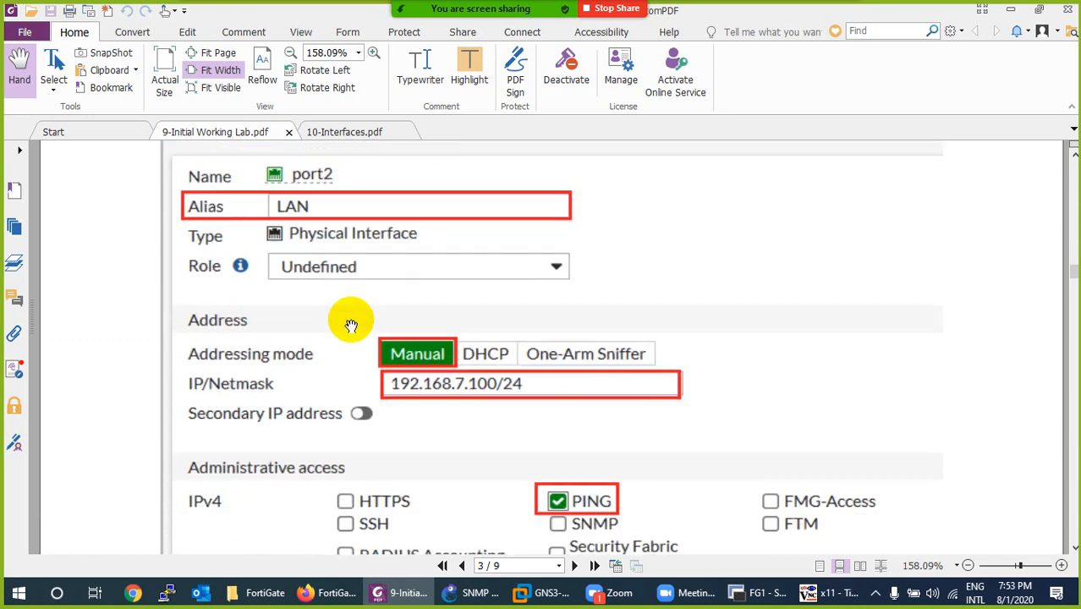
pyautogui.scroll(-14, 368, 323)
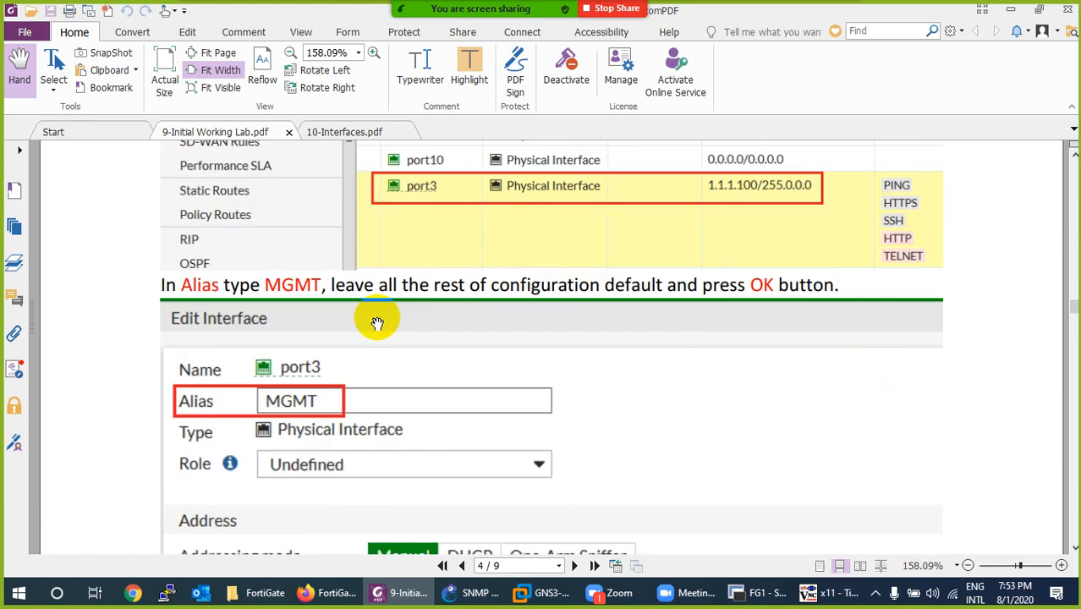
# Review the lab guide's DNS Configuration section, including the primary and secondary server settings
pyautogui.scroll(-10, 338, 306)
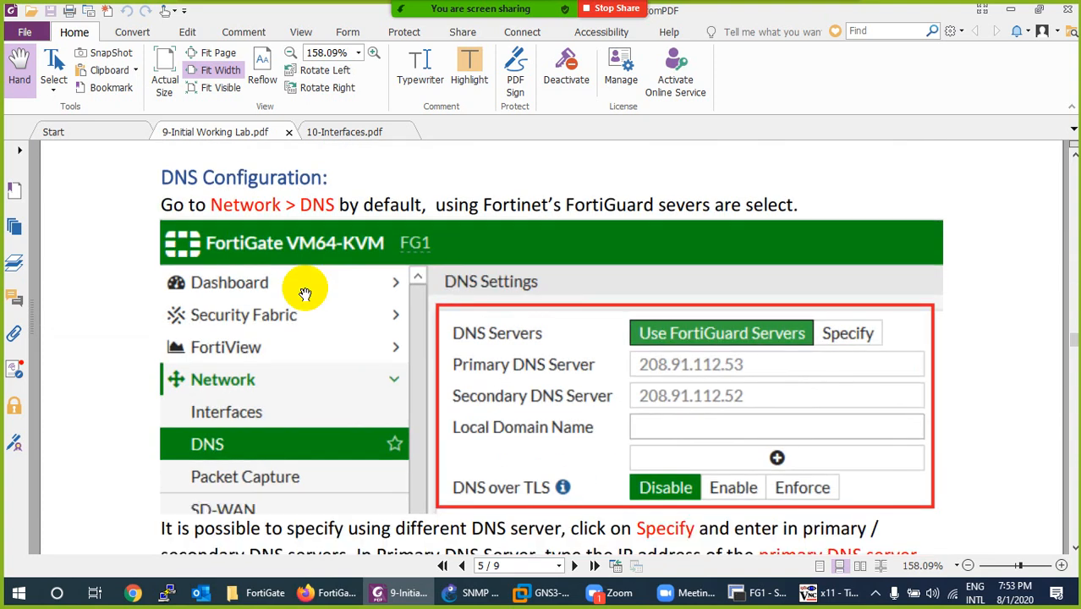
pyautogui.scroll(-3, 346, 266)
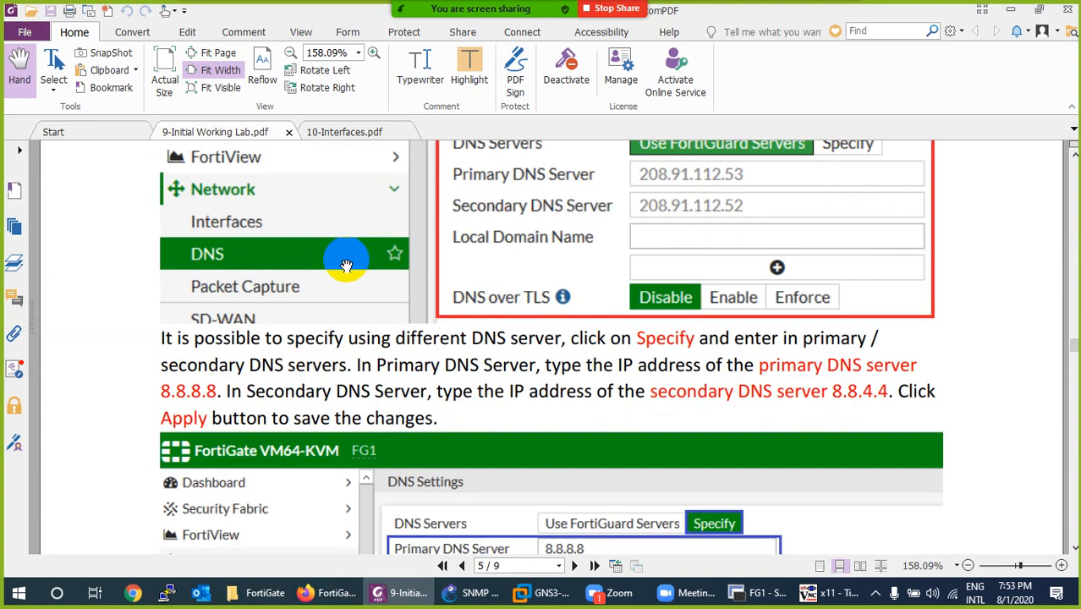
pyautogui.scroll(-5, 346, 266)
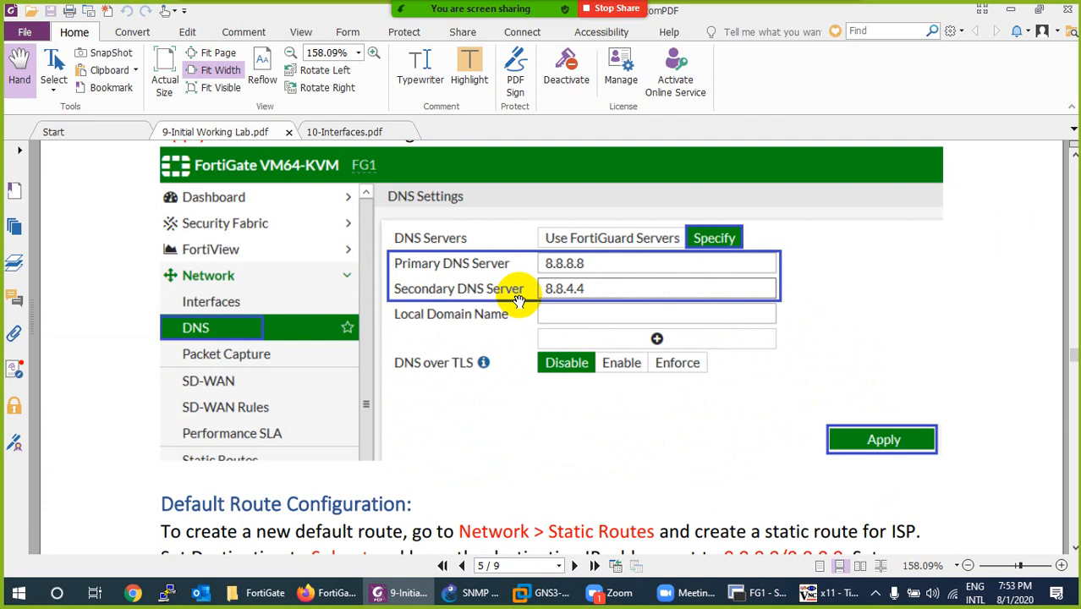
pyautogui.scroll(-4, 339, 289)
pyautogui.scroll(5, 366, 301)
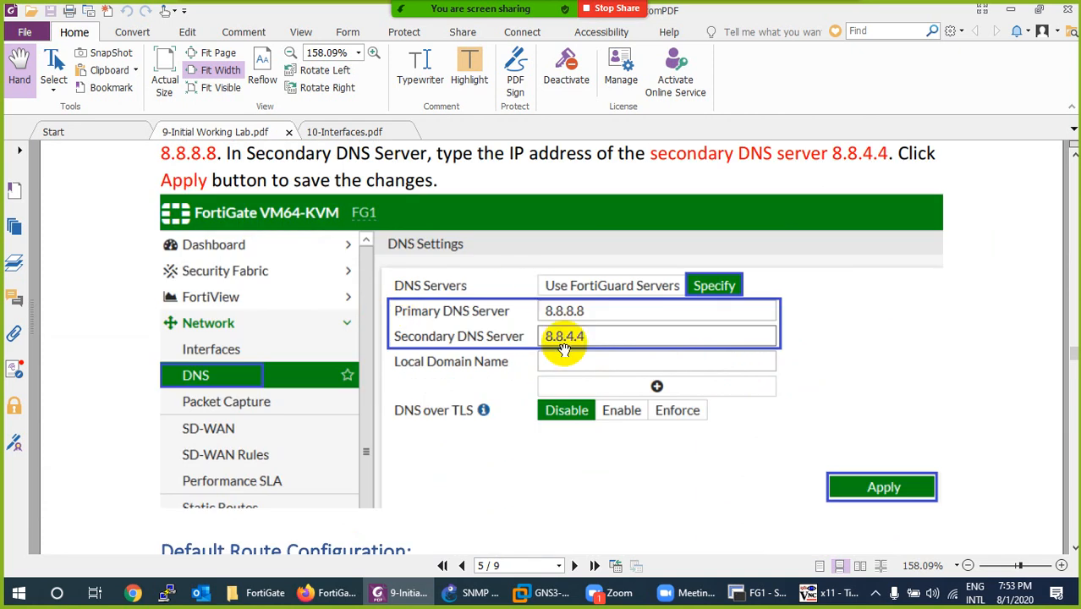
# Review the Default Route Configuration section of the guide, covering the new static route through WAN and the resulting route list
pyautogui.scroll(-13, 564, 349)
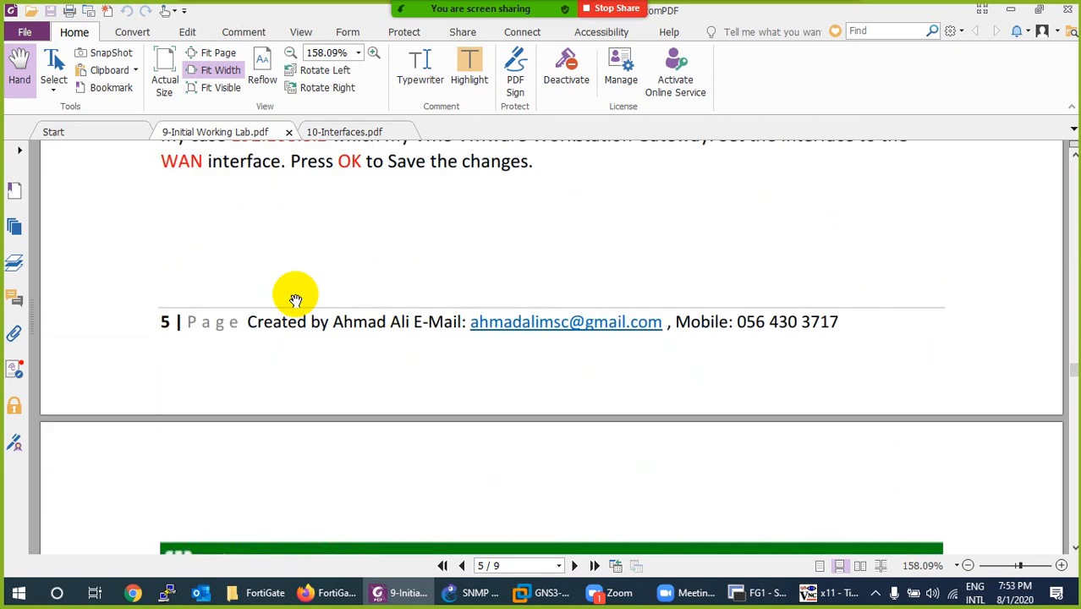
pyautogui.scroll(-4, 301, 292)
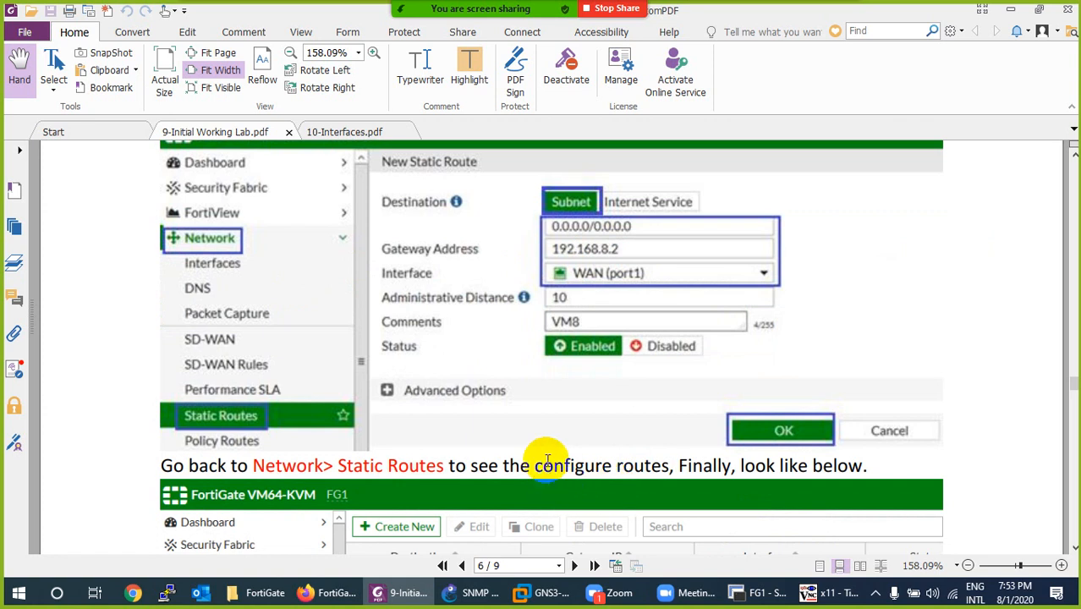
pyautogui.scroll(-3, 473, 423)
pyautogui.scroll(3, 483, 391)
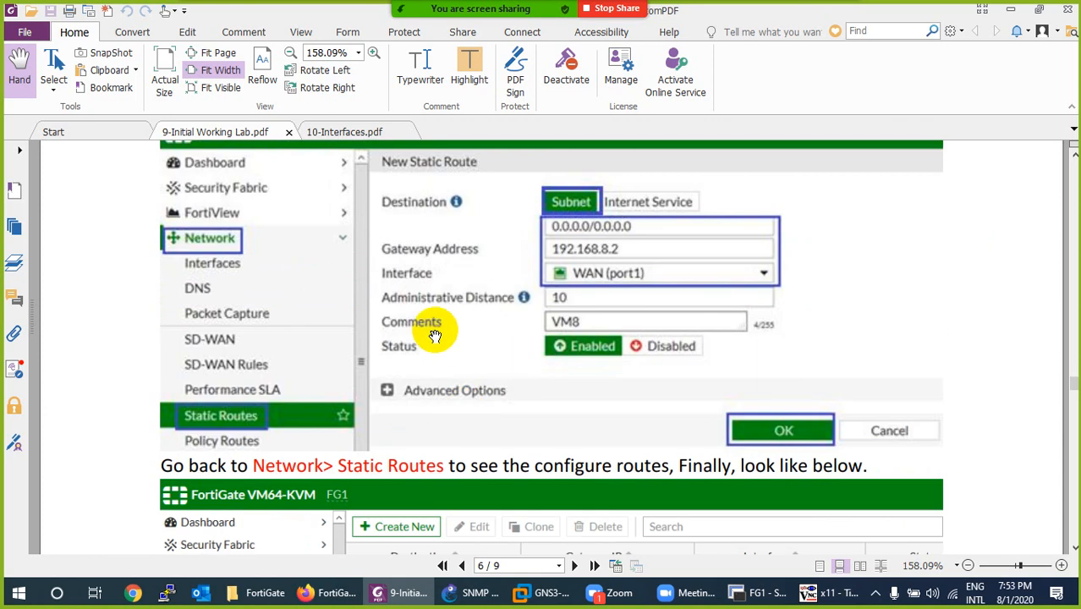
pyautogui.scroll(-4, 521, 388)
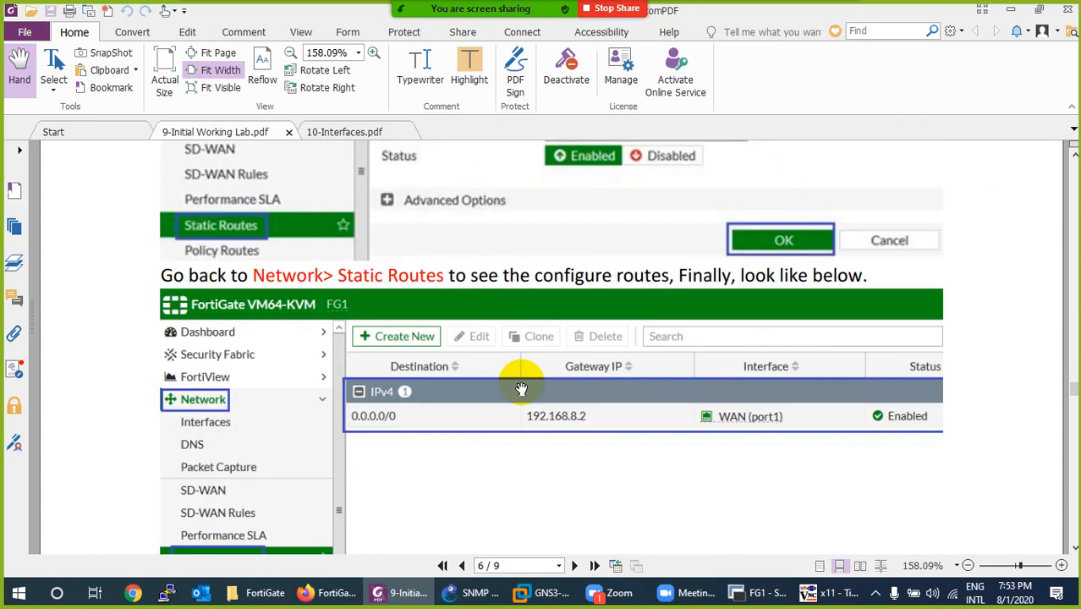
pyautogui.scroll(-3, 423, 395)
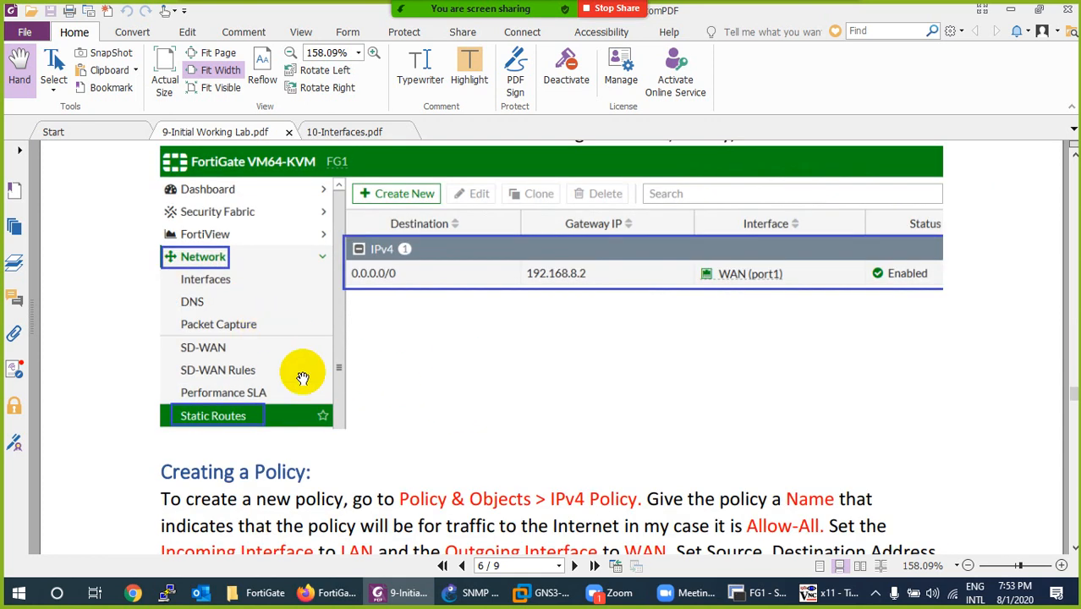
# Review the Creating a Policy section of the guide, covering the Allow-All LAN-to-WAN settings, NAT and logging options
pyautogui.scroll(-3, 309, 389)
pyautogui.scroll(-12, 432, 306)
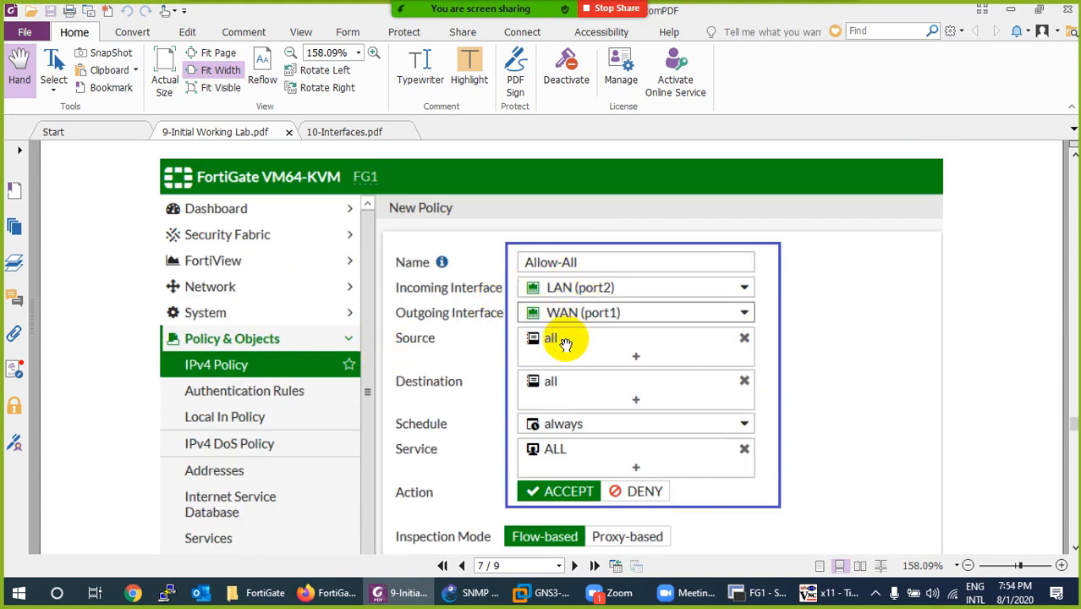
pyautogui.scroll(-2, 569, 457)
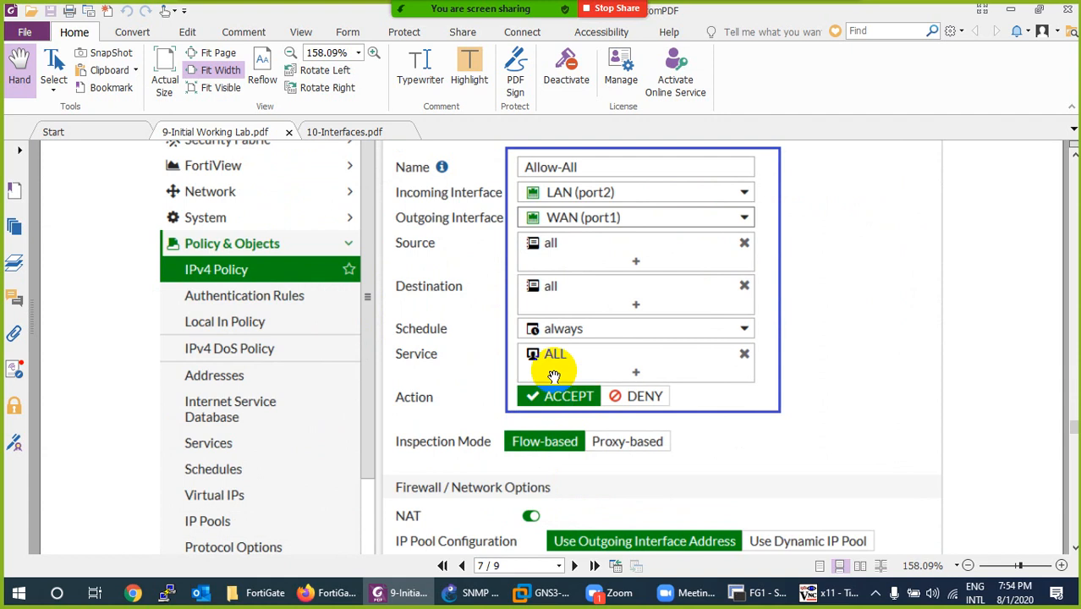
pyautogui.scroll(-4, 550, 402)
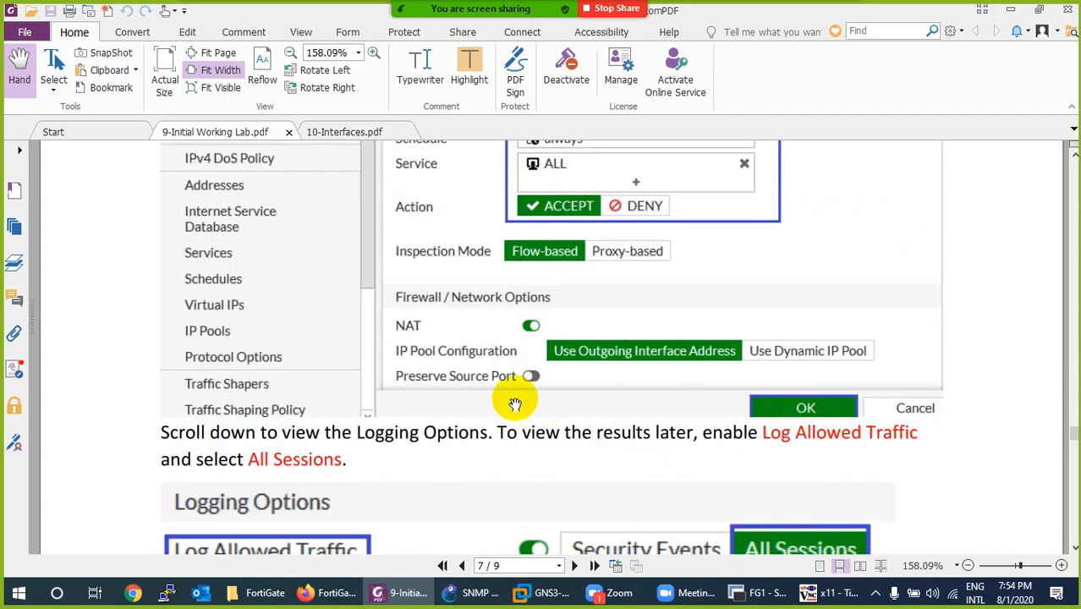
pyautogui.scroll(-6, 500, 351)
pyautogui.scroll(-1, 500, 405)
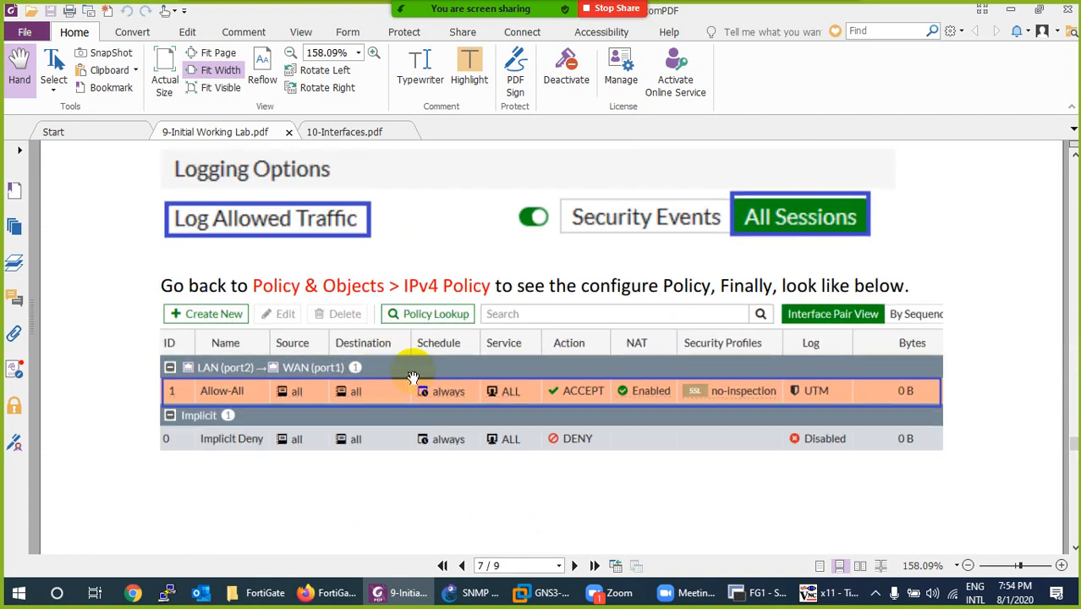
# Review the guide's Configure LAN PC section with the static eth0 settings and the internet browsing test
pyautogui.scroll(-12, 824, 400)
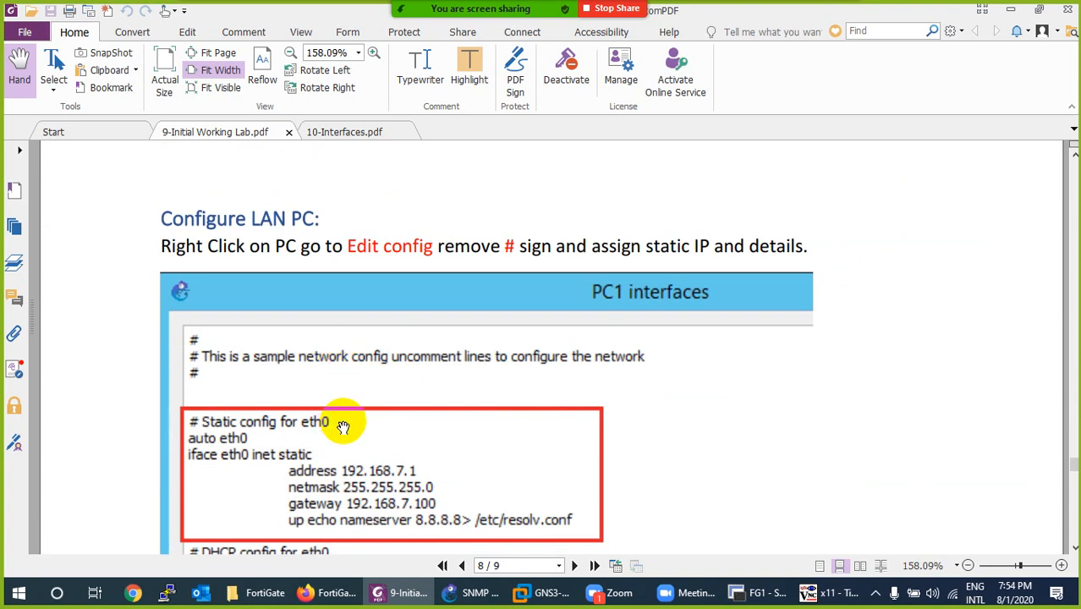
pyautogui.scroll(-2, 339, 419)
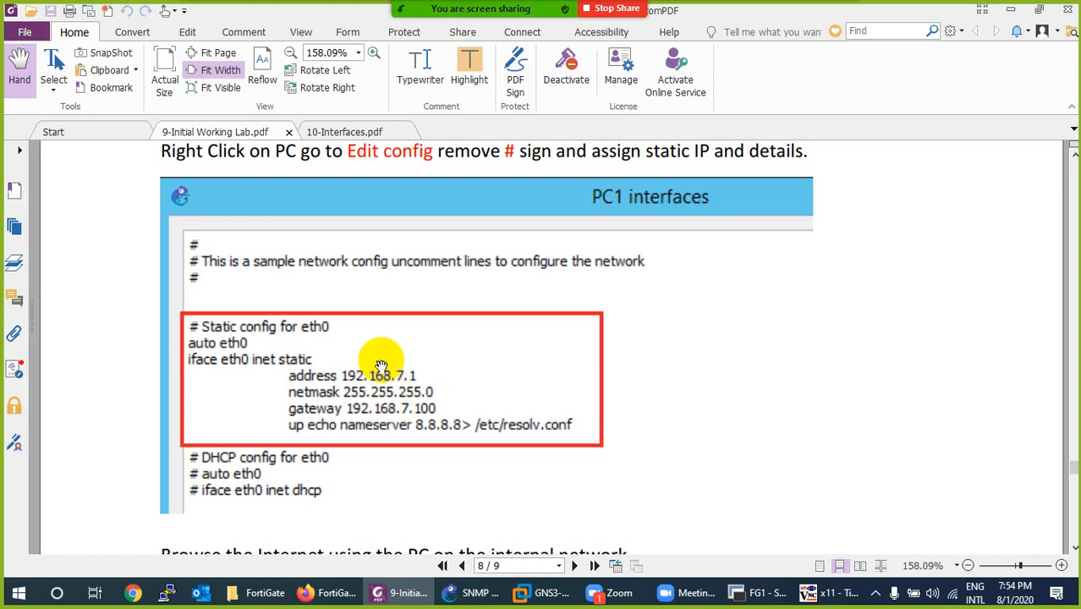
pyautogui.scroll(-8, 377, 364)
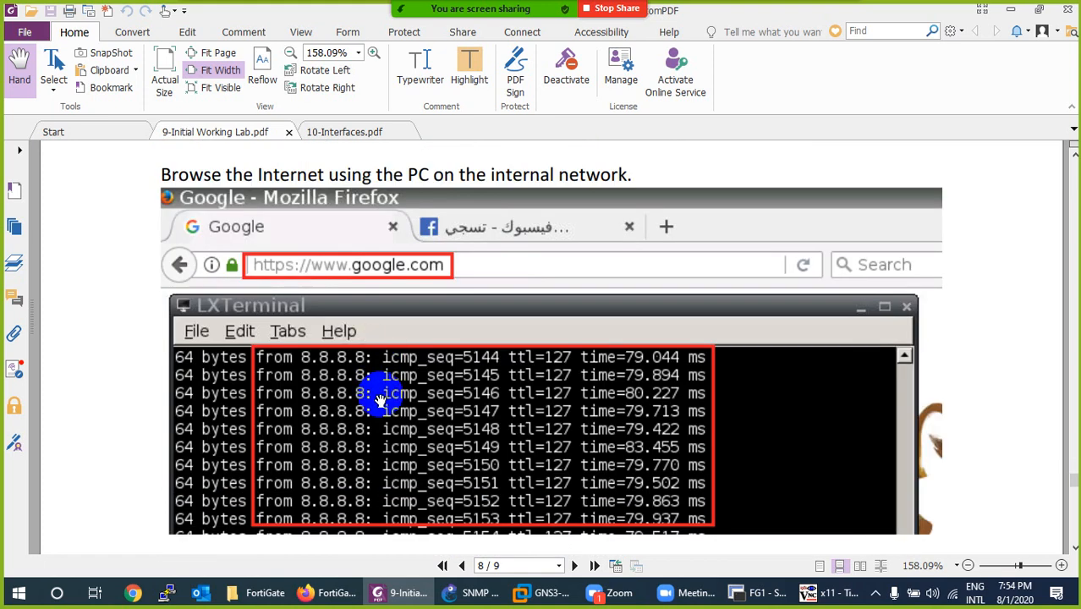
# Review the guide's internet browsing test and its FortiView Sources and Destinations instructions for viewing FortiGate traffic
pyautogui.scroll(-1, 380, 401)
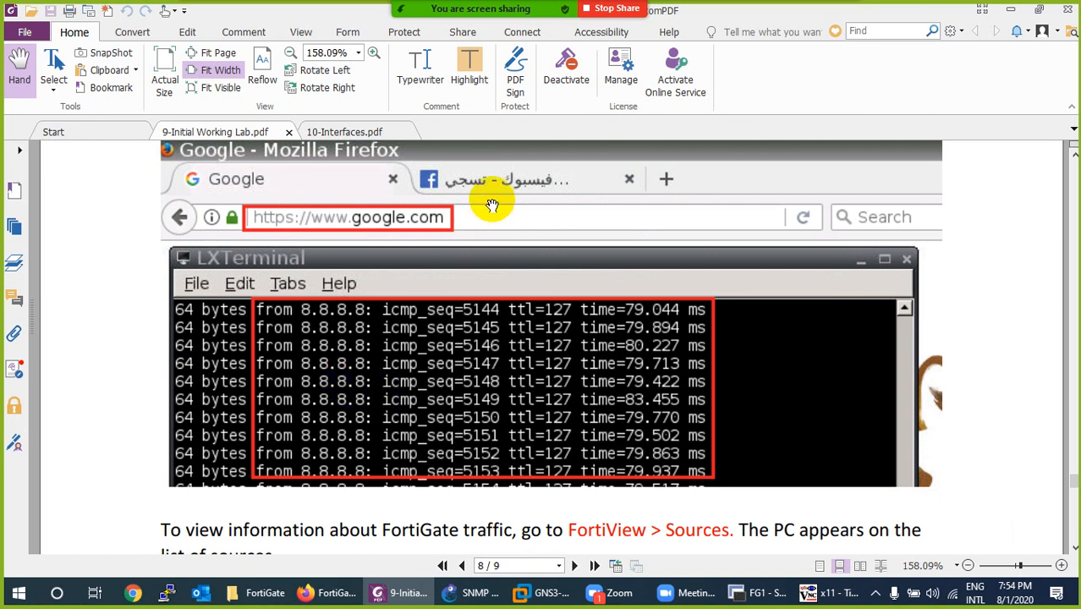
pyautogui.scroll(-5, 483, 207)
pyautogui.scroll(-2, 424, 354)
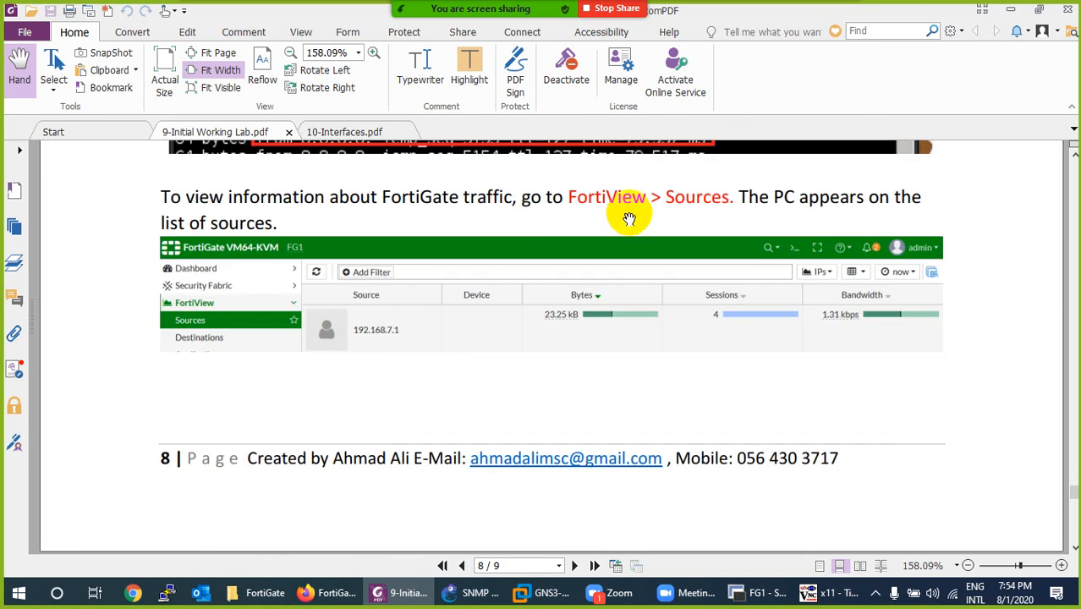
pyautogui.scroll(-5, 381, 352)
pyautogui.scroll(-4, 380, 352)
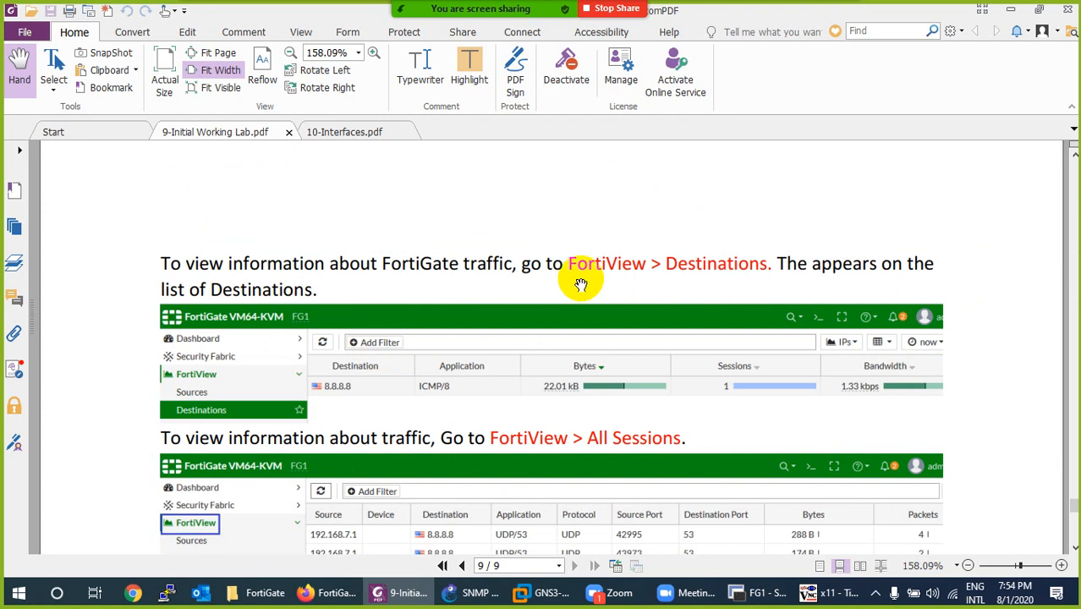
# Review the guide's All Sessions, Policies and Top Usage LAN/DMZ views to its end, and switch back to the FortiGate web interface in Firefox
pyautogui.scroll(-4, 583, 280)
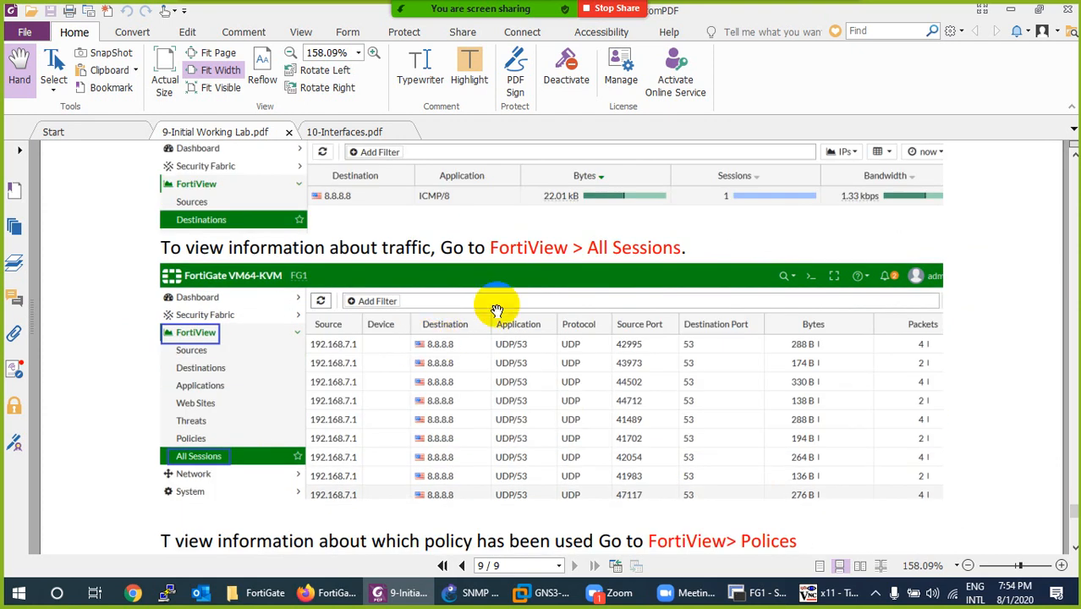
pyautogui.scroll(-5, 516, 322)
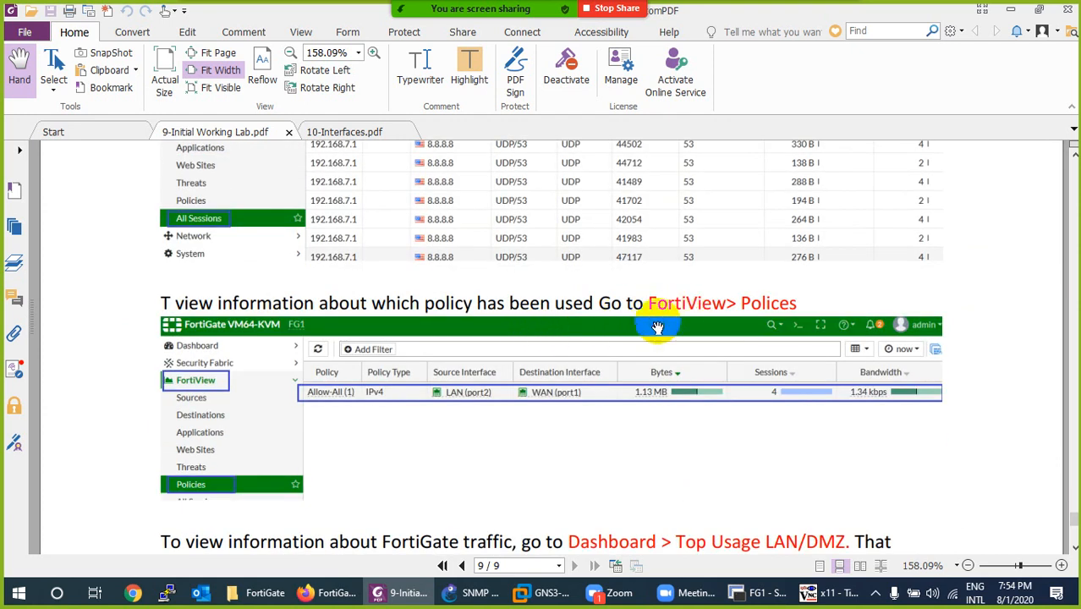
pyautogui.scroll(-6, 546, 372)
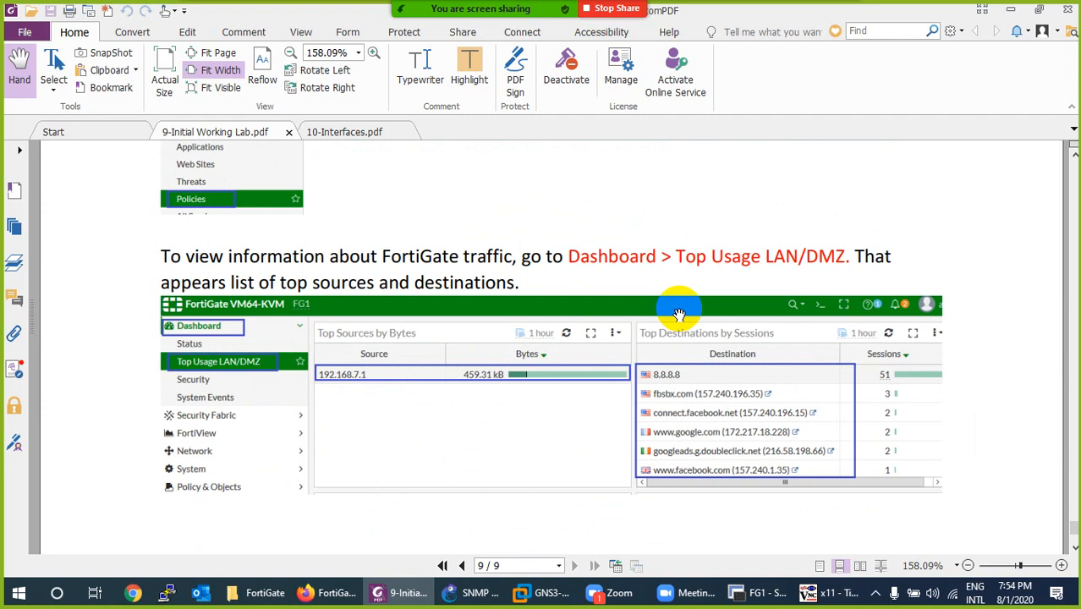
pyautogui.scroll(-4, 645, 314)
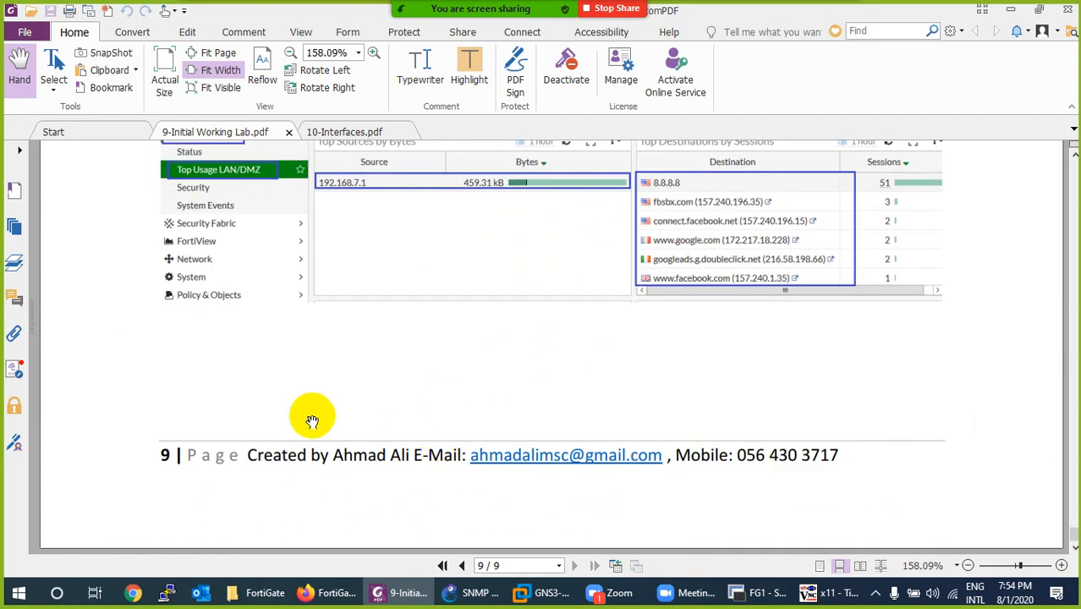
pyautogui.click(314, 592)
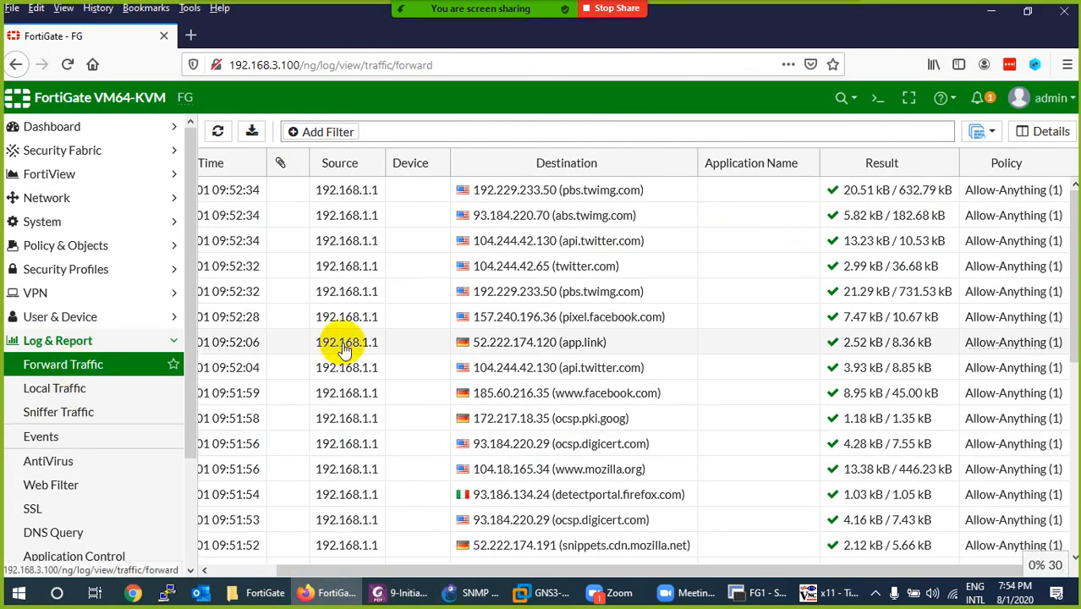